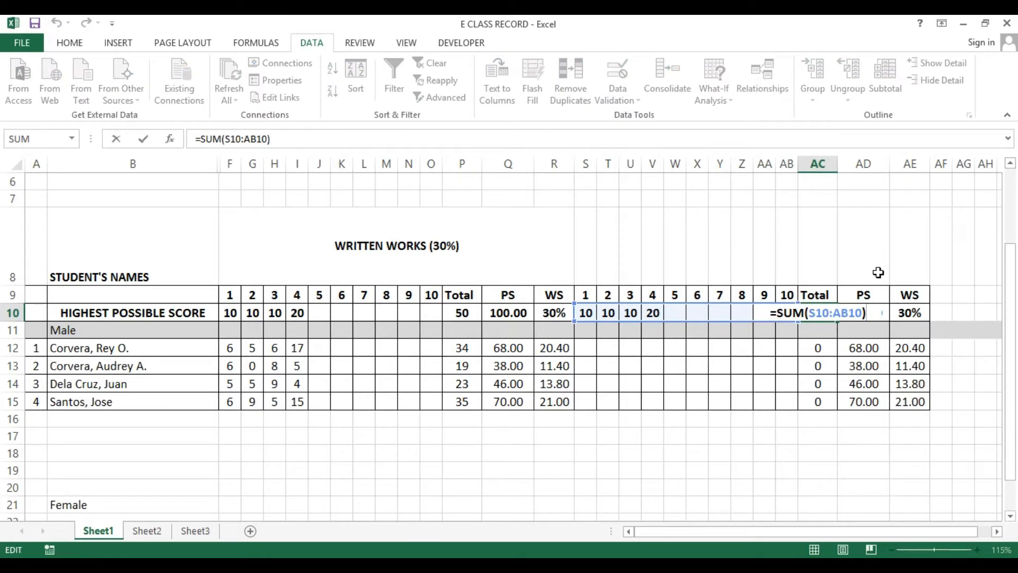
# Enter a SUM formula in AC10 that totals the highest possible scores S10:AB10
pyautogui.hotkey('ctrl', 'Return')
pyautogui.write('=SUM(')
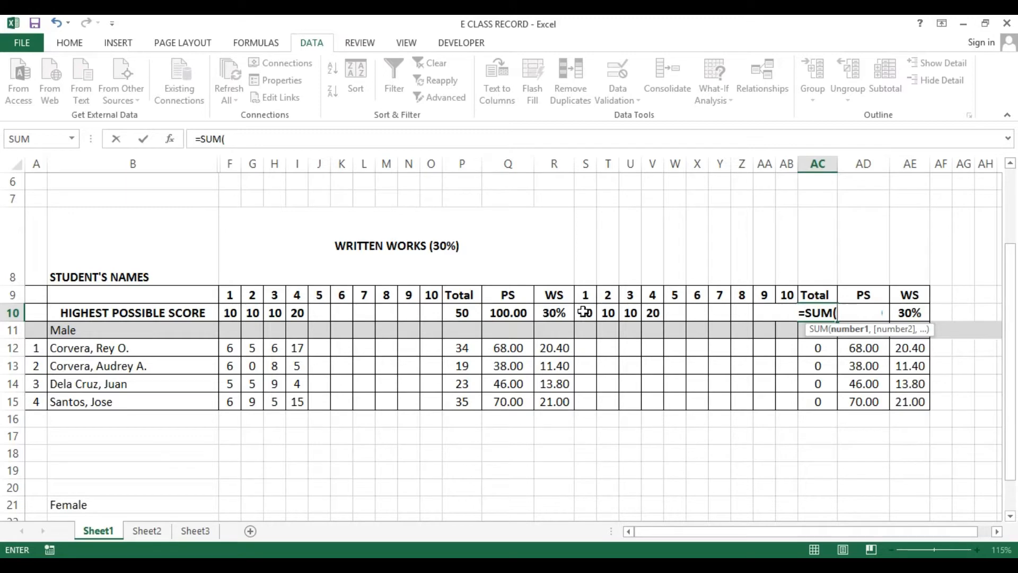
pyautogui.moveTo(584, 311); pyautogui.dragTo(778, 305)
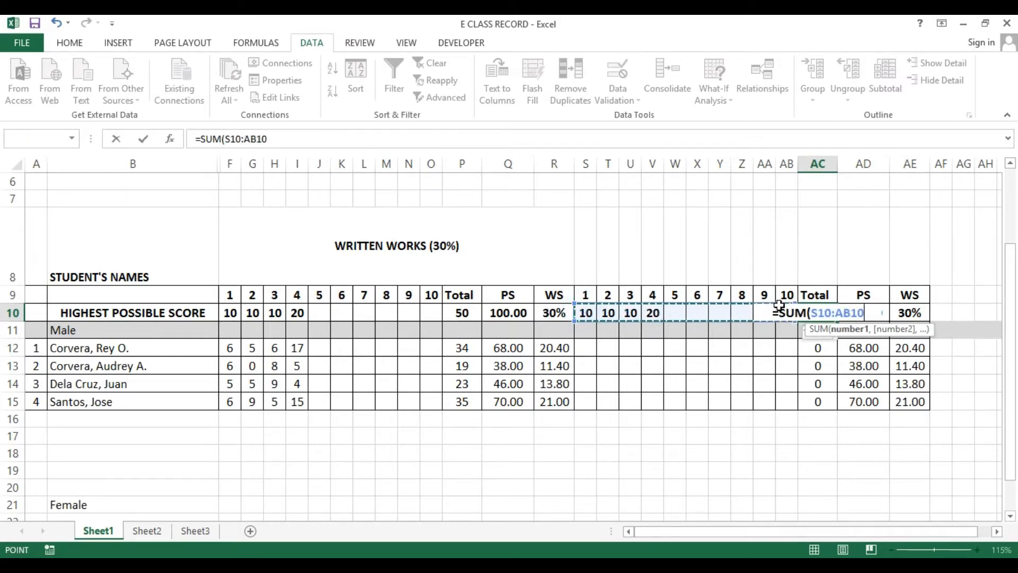
pyautogui.press('Return')
# Copy the AC10 total formula down to the student rows AC12:AC15
pyautogui.write('\\')
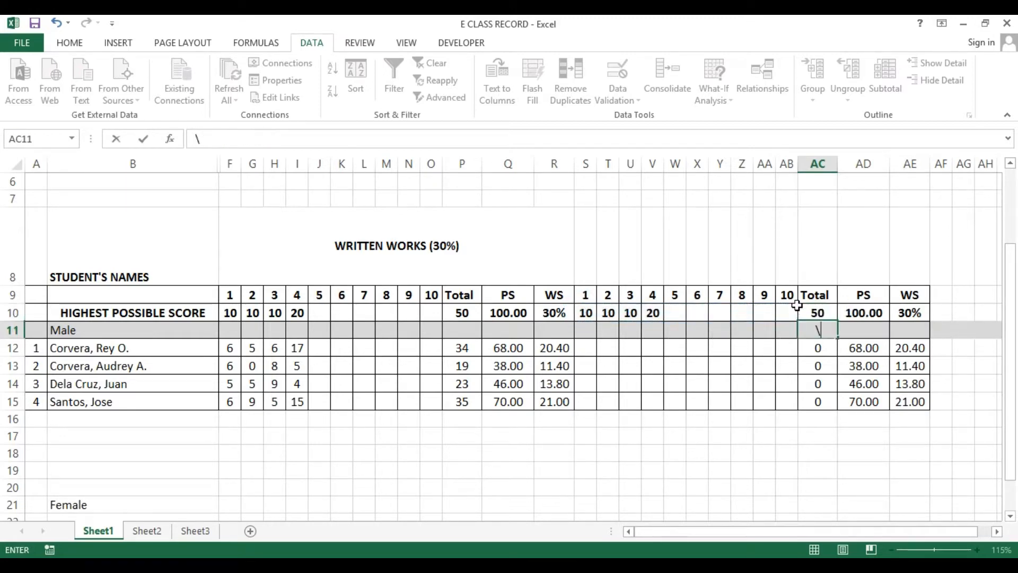
pyautogui.press('Escape')
pyautogui.press('Up')
pyautogui.hotkey('ctrl', 'c')
pyautogui.press('Down')
pyautogui.press('Down')
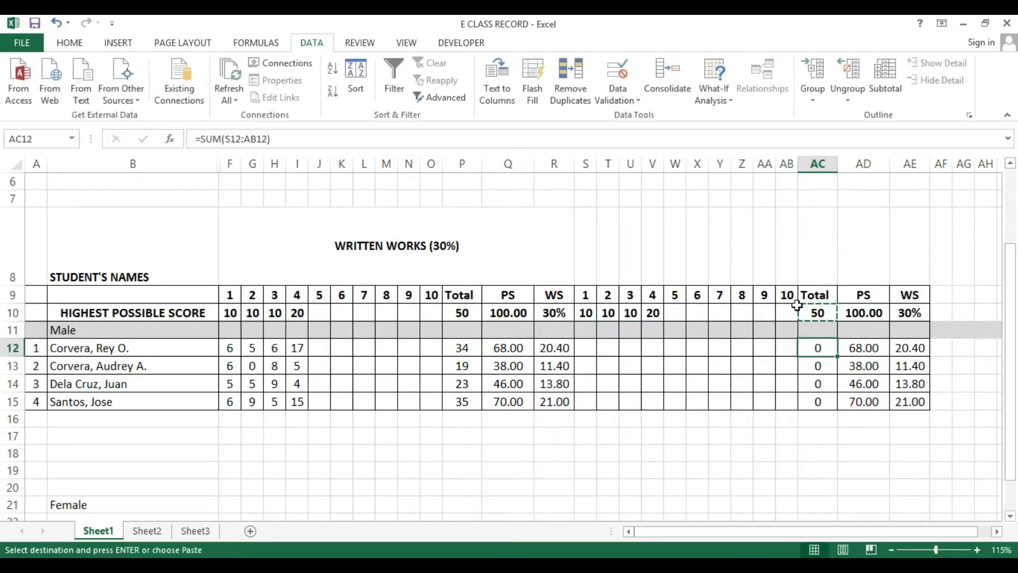
pyautogui.hotkey('shift', 'Down')
pyautogui.hotkey('shift', 'Down')
pyautogui.hotkey('shift', 'Down')
pyautogui.hotkey('ctrl', 'v')
pyautogui.press('Escape')
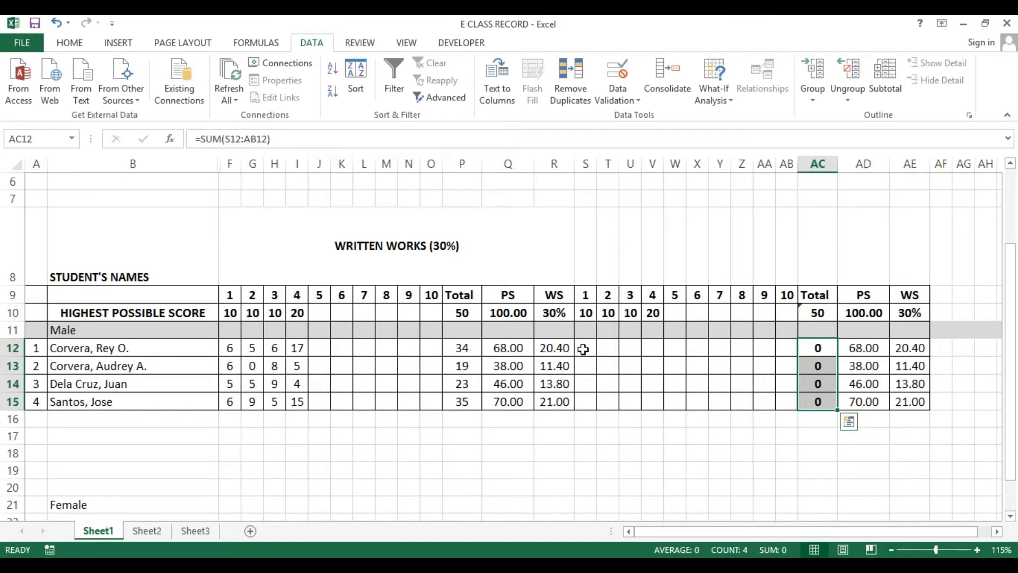
# Try entering 11 in S12 to test the highest-possible-score validation, then cancel the entry
pyautogui.click(584, 349)
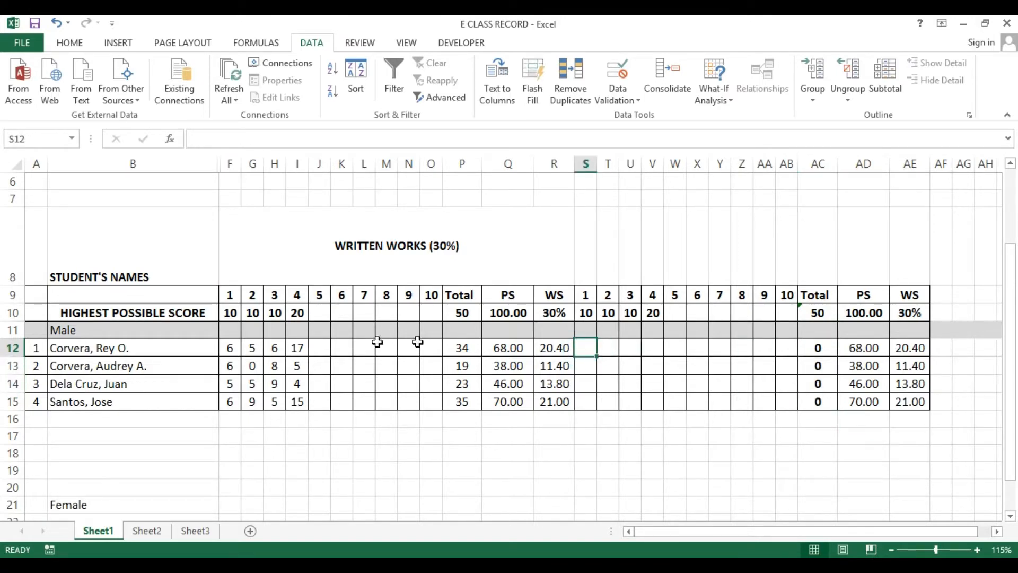
pyautogui.moveTo(230, 348); pyautogui.dragTo(291, 401)
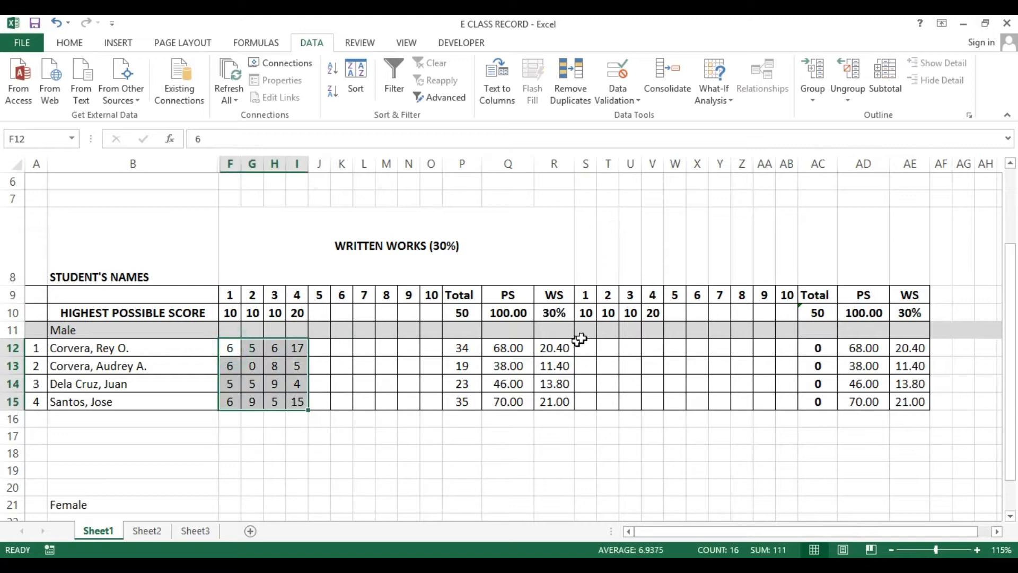
pyautogui.click(12, 314)
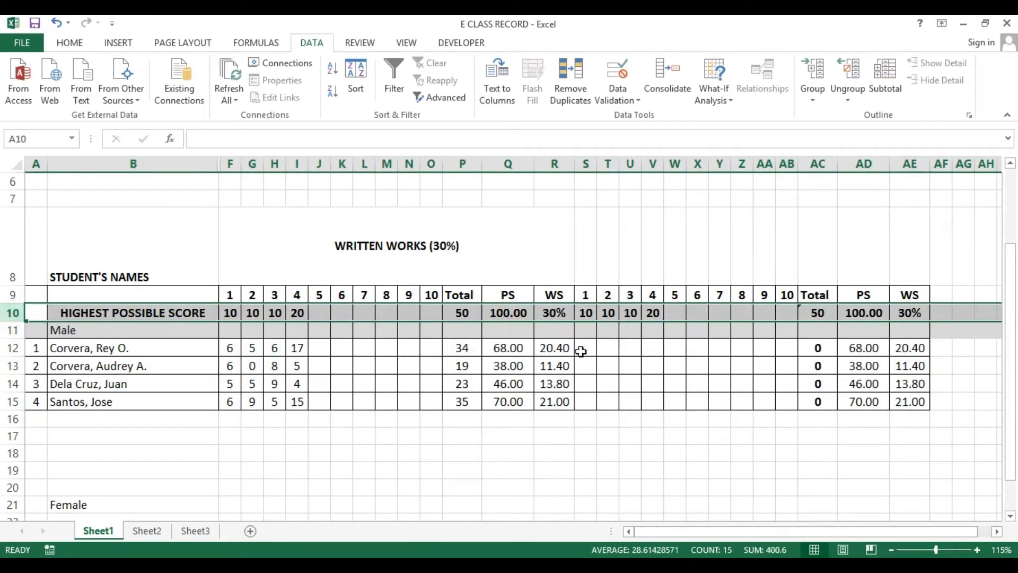
pyautogui.click(582, 350)
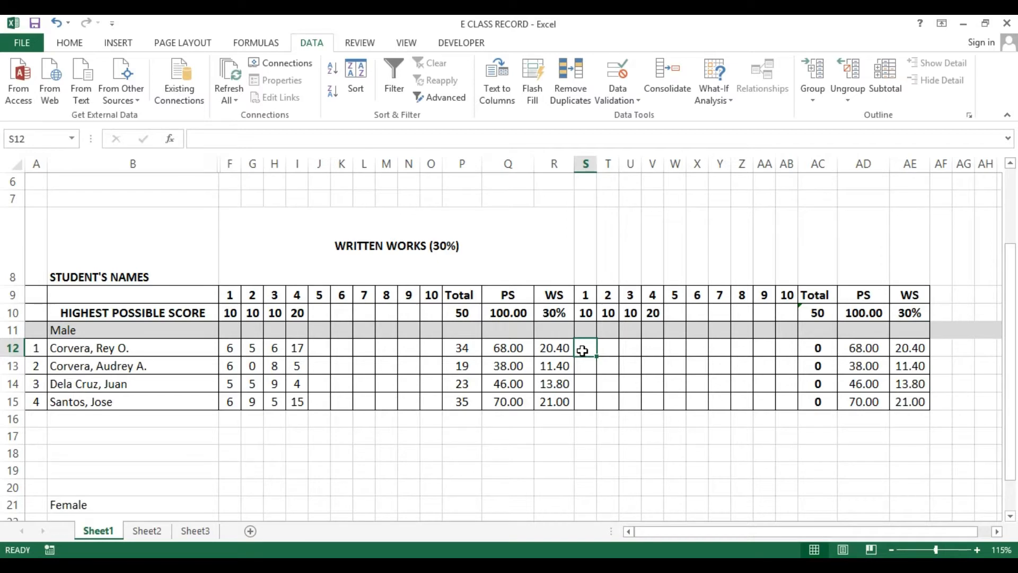
pyautogui.write('11')
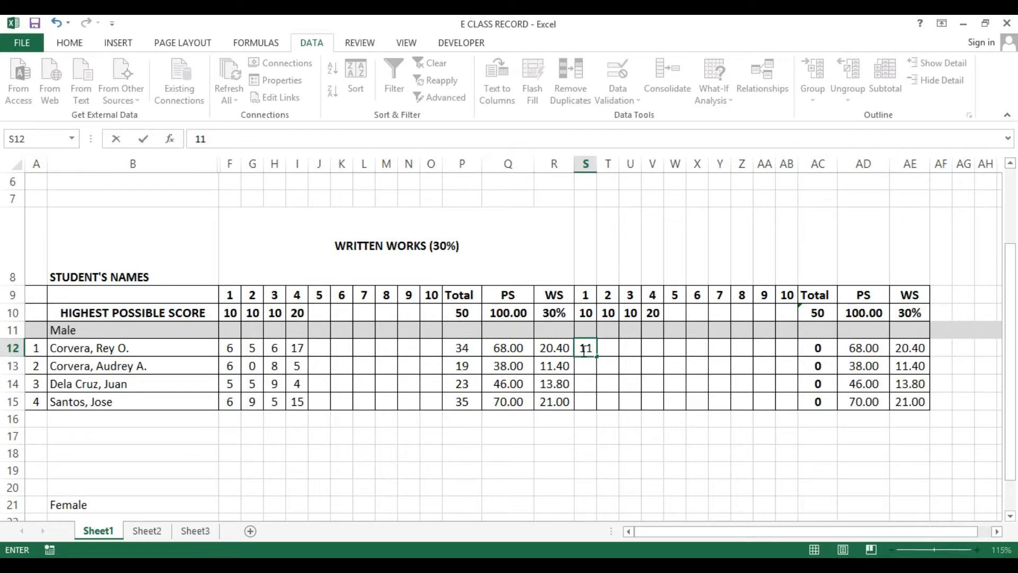
pyautogui.press('Return')
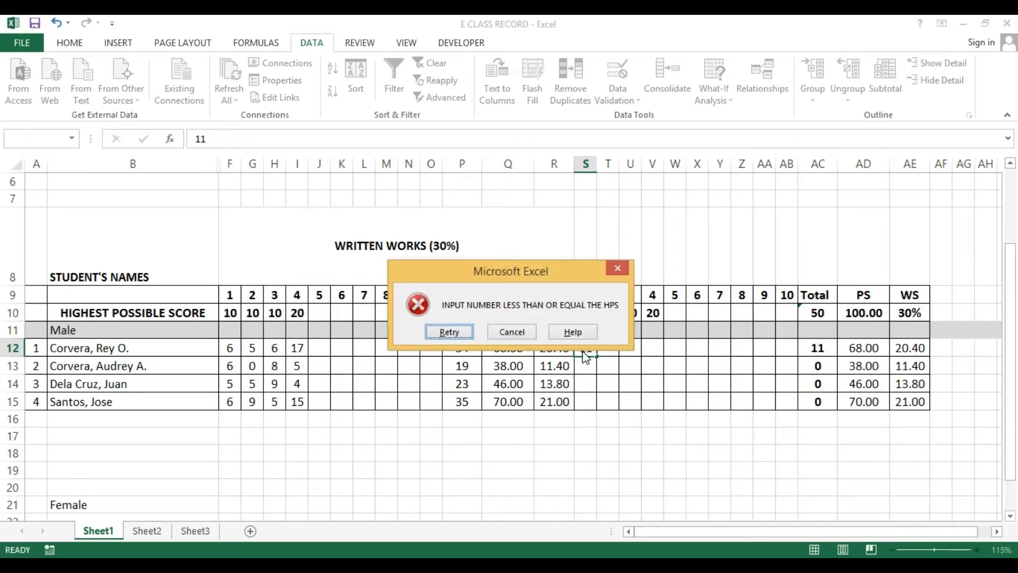
pyautogui.press('Escape')
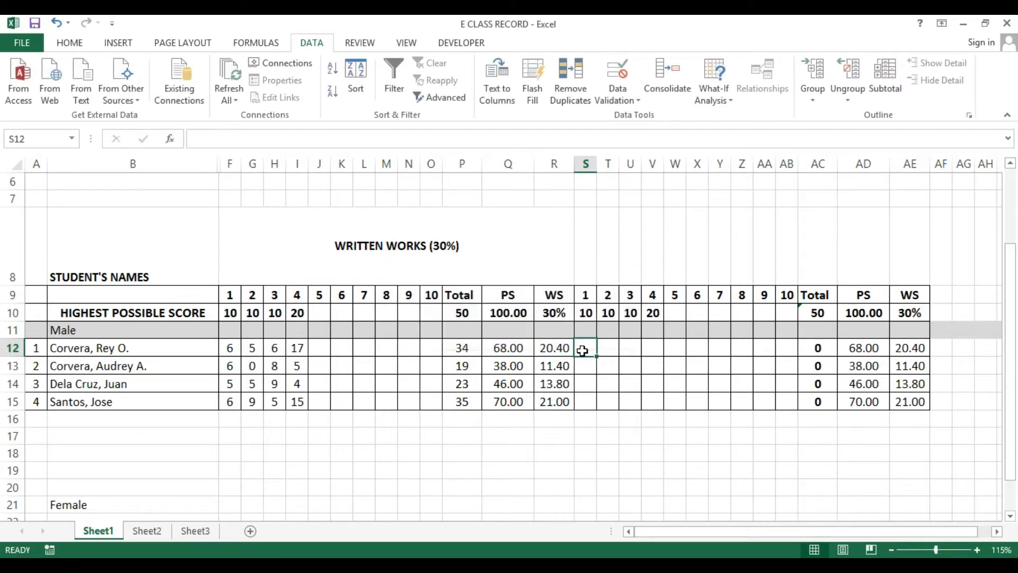
# Make the PS and WS values in Q12:R15 bold
pyautogui.press('Right')
pyautogui.press('Right')
pyautogui.press('Right')
pyautogui.press('Right')
pyautogui.press('Right')
pyautogui.press('Right')
pyautogui.press('Right')
pyautogui.press('Right')
pyautogui.press('Right')
pyautogui.press('Right')
pyautogui.press('Right')
pyautogui.press('Right')
pyautogui.press('Right')
pyautogui.press('Right')
pyautogui.press('Right')
pyautogui.press('Right')
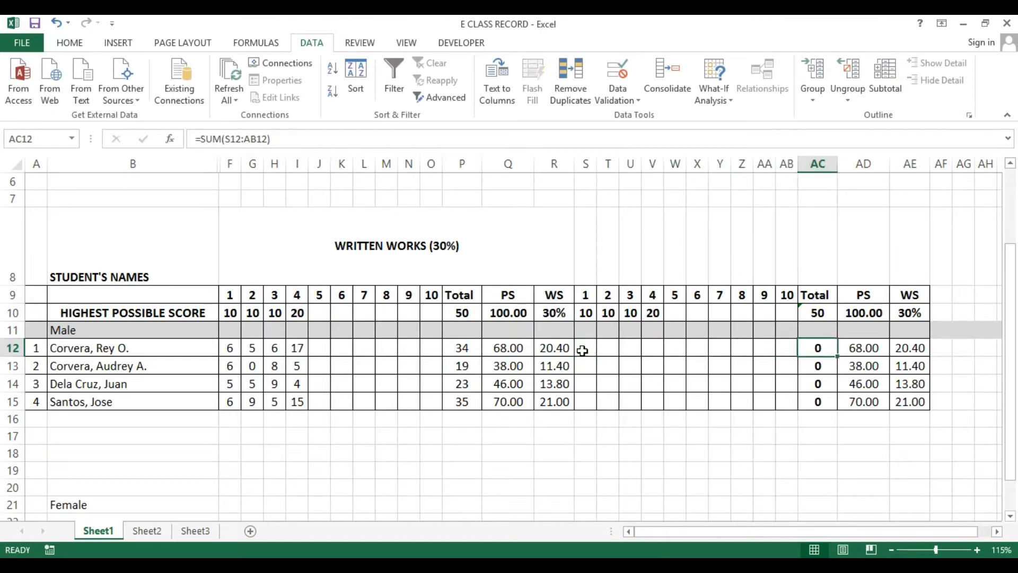
pyautogui.press('Right')
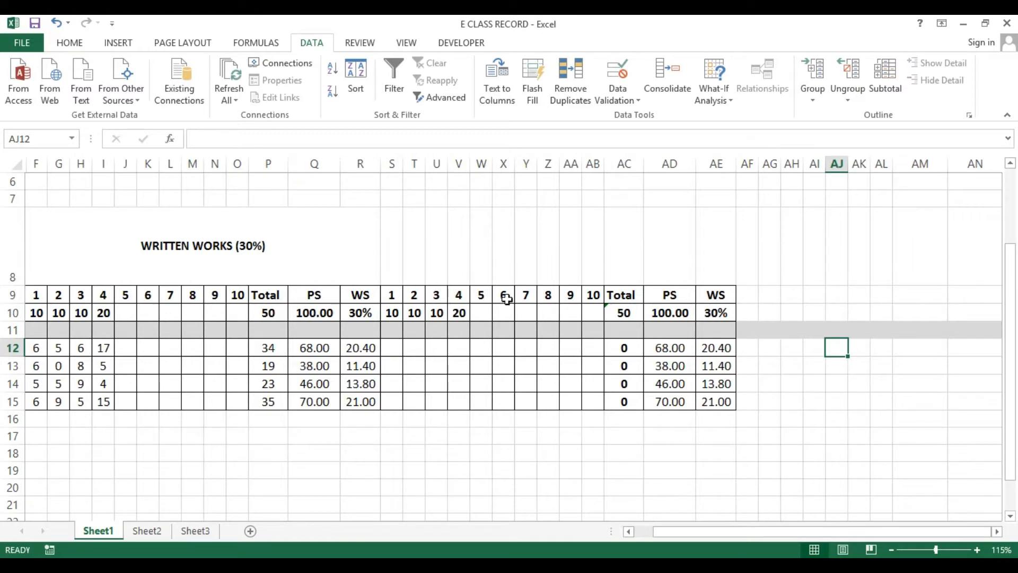
pyautogui.click(307, 350)
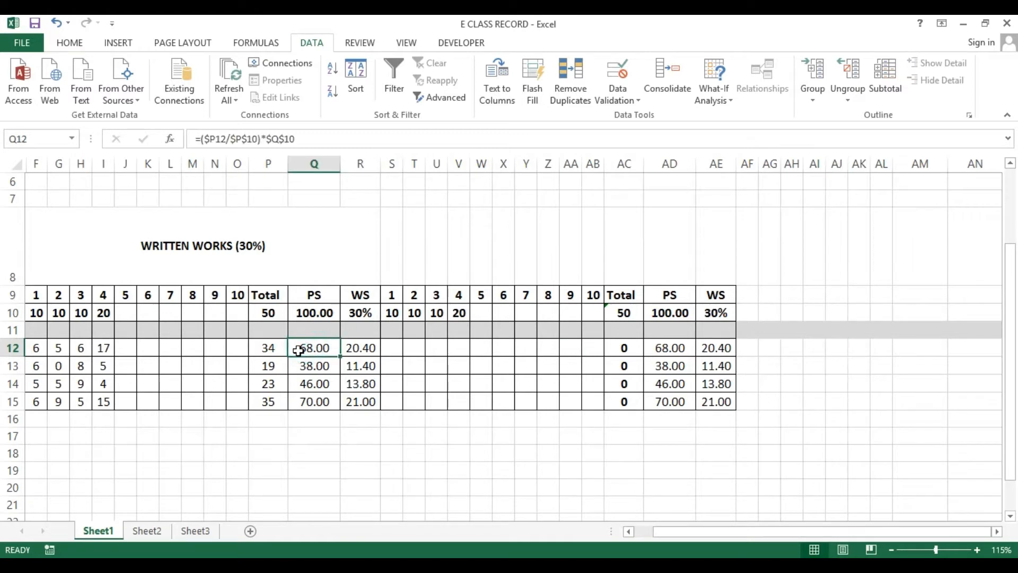
pyautogui.moveTo(304, 350); pyautogui.dragTo(376, 403)
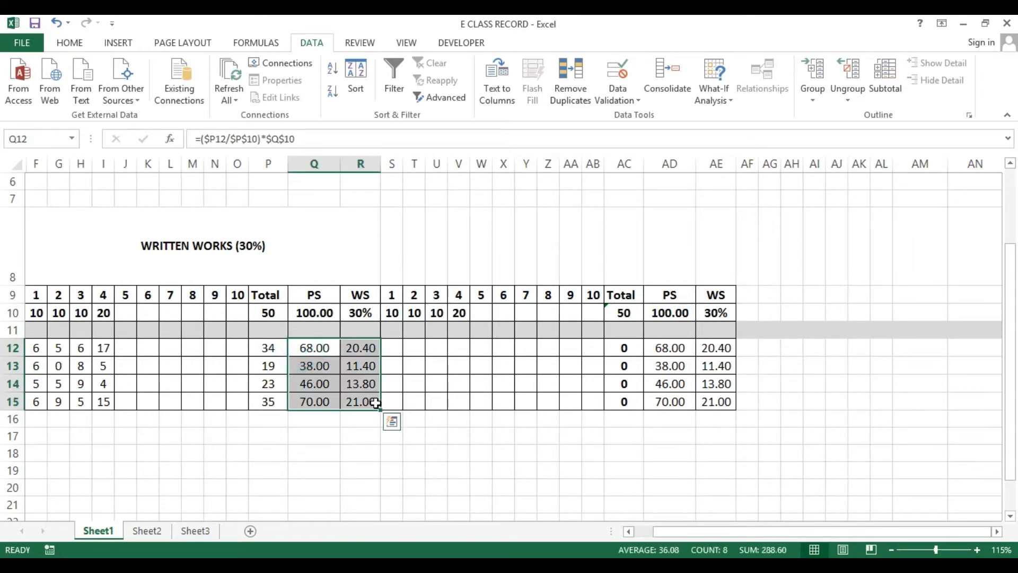
pyautogui.hotkey('ctrl', 'b')
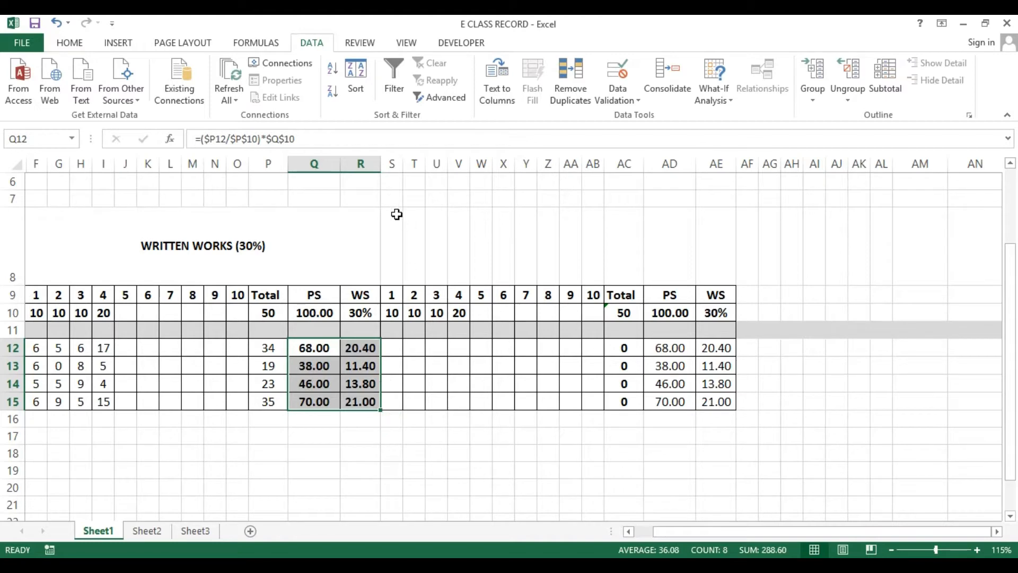
# Apply a thick box border around the merged WRITTEN WORKS (30%) title cell
pyautogui.press('Left')
pyautogui.press('Left')
pyautogui.press('Left')
pyautogui.press('Left')
pyautogui.press('Left')
pyautogui.press('Left')
pyautogui.press('Left')
pyautogui.press('Left')
pyautogui.press('Left')
pyautogui.press('Left')
pyautogui.press('Left')
pyautogui.press('Left')
pyautogui.press('Left')
pyautogui.press('Left')
pyautogui.press('Left')
pyautogui.press('Left')
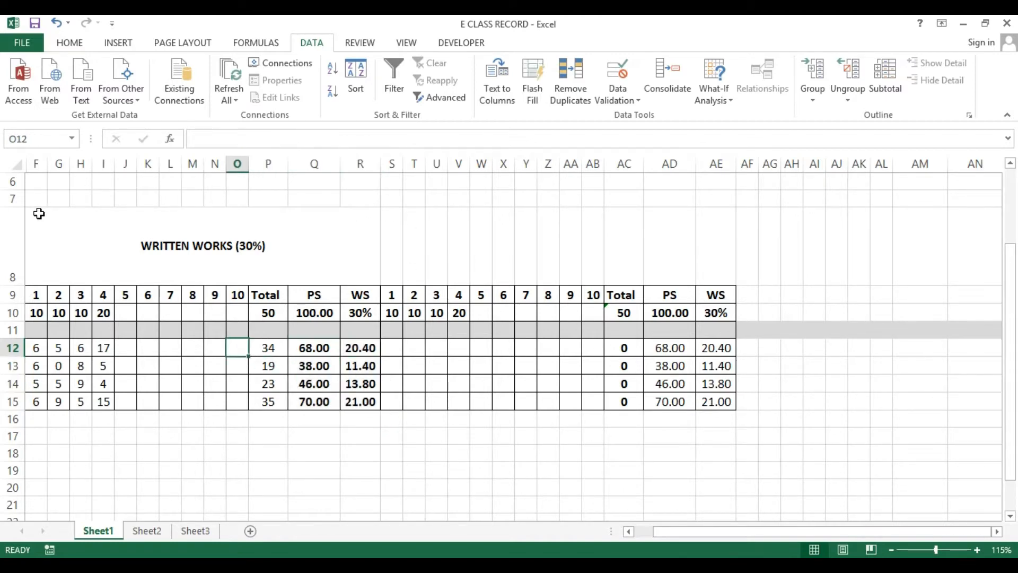
pyautogui.click(309, 245)
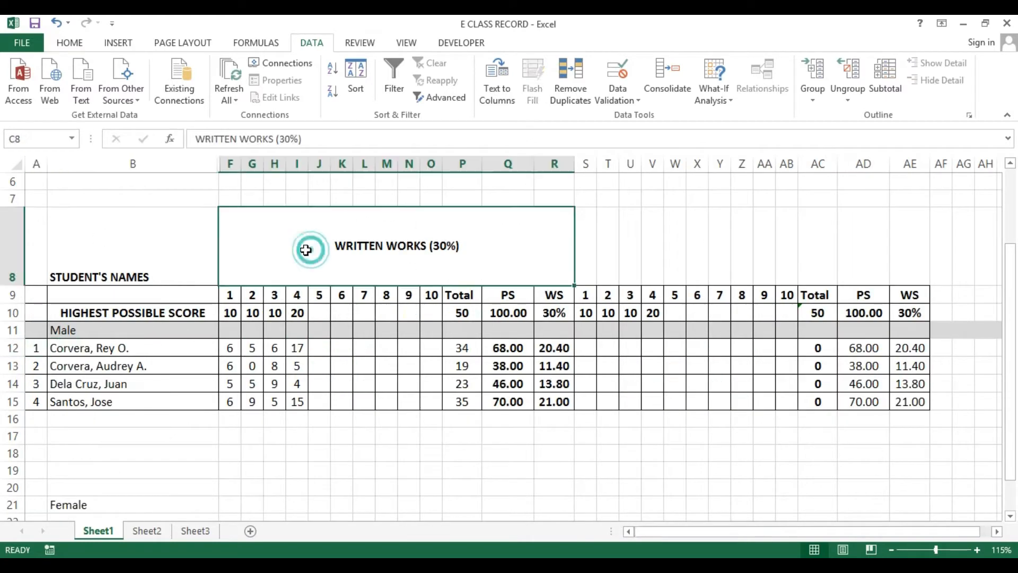
pyautogui.click(69, 43)
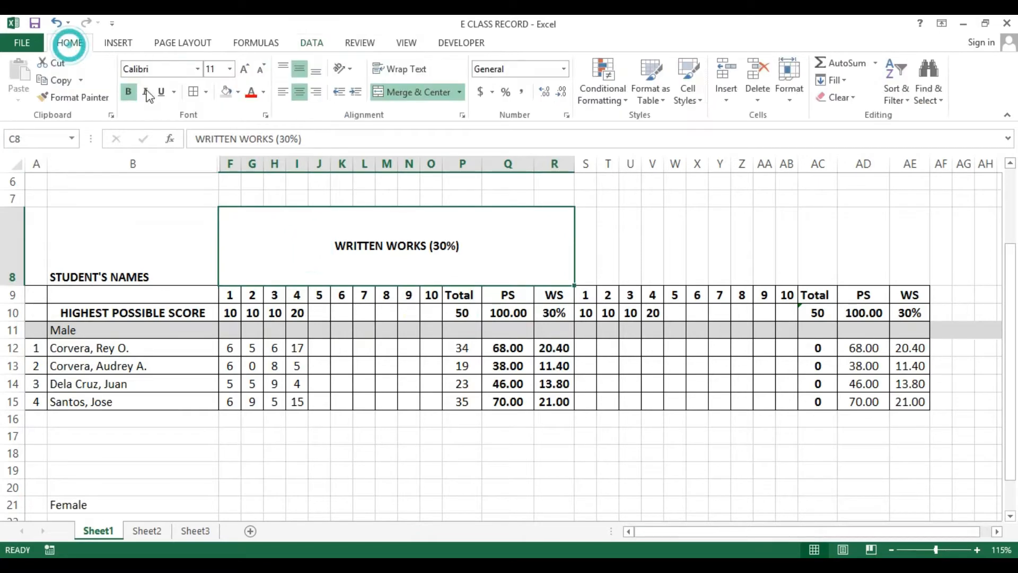
pyautogui.click(206, 92)
pyautogui.click(231, 257)
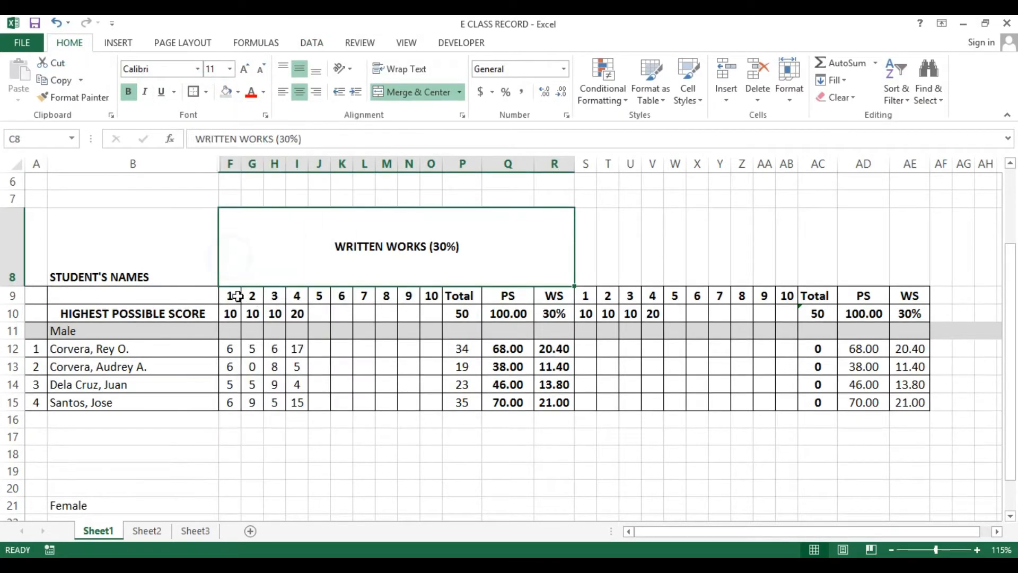
# Apply thick box borders around the written works block F9:R15 and the second block S8:AE15
pyautogui.moveTo(233, 295); pyautogui.dragTo(555, 399)
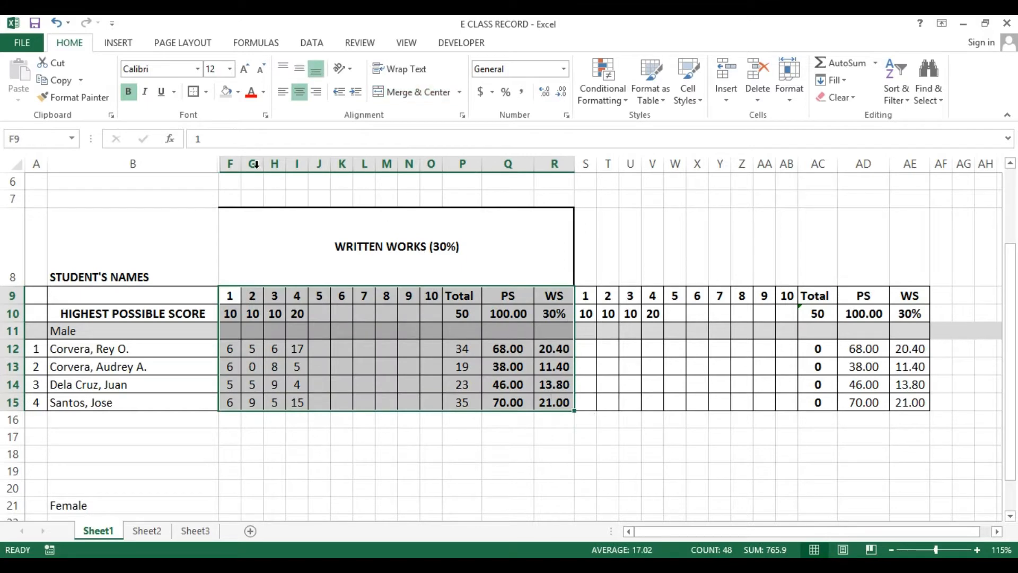
pyautogui.click(193, 91)
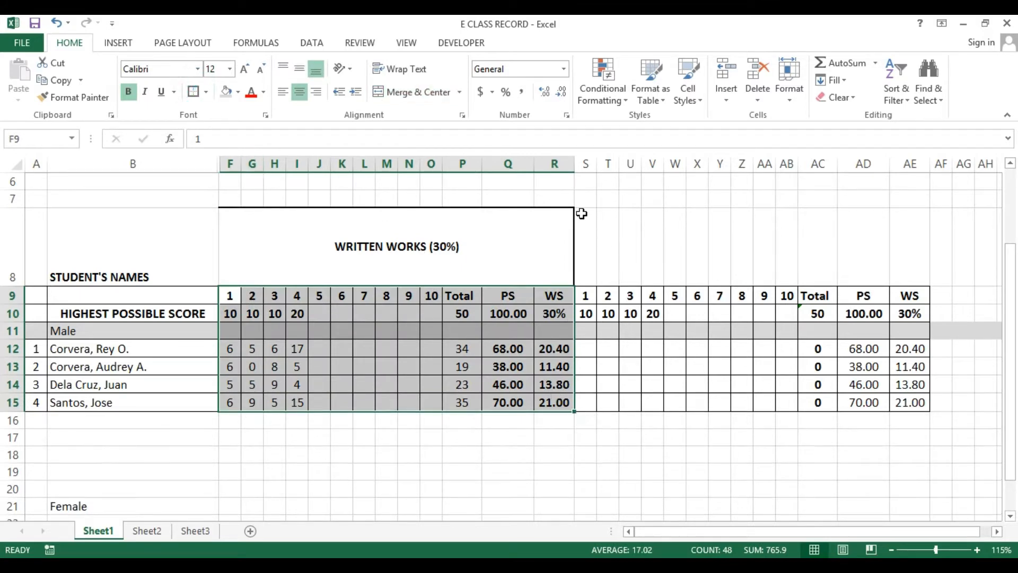
pyautogui.moveTo(579, 214); pyautogui.dragTo(908, 399)
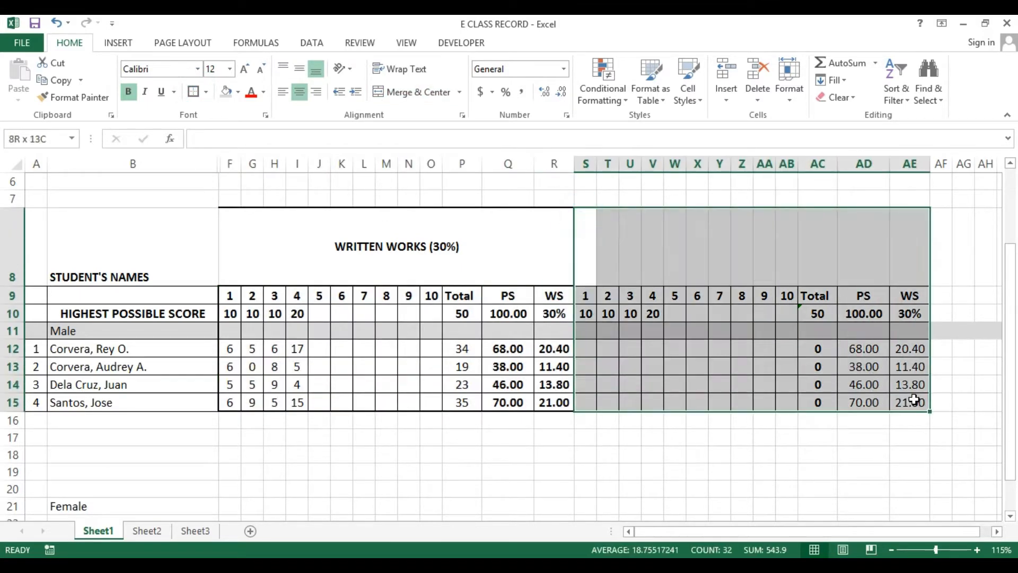
pyautogui.click(192, 92)
# Merge and center the header cells S8:AE8 above the second score block
pyautogui.press('Right')
pyautogui.press('Right')
pyautogui.press('Right')
pyautogui.press('Right')
pyautogui.press('Right')
pyautogui.press('Right')
pyautogui.press('Right')
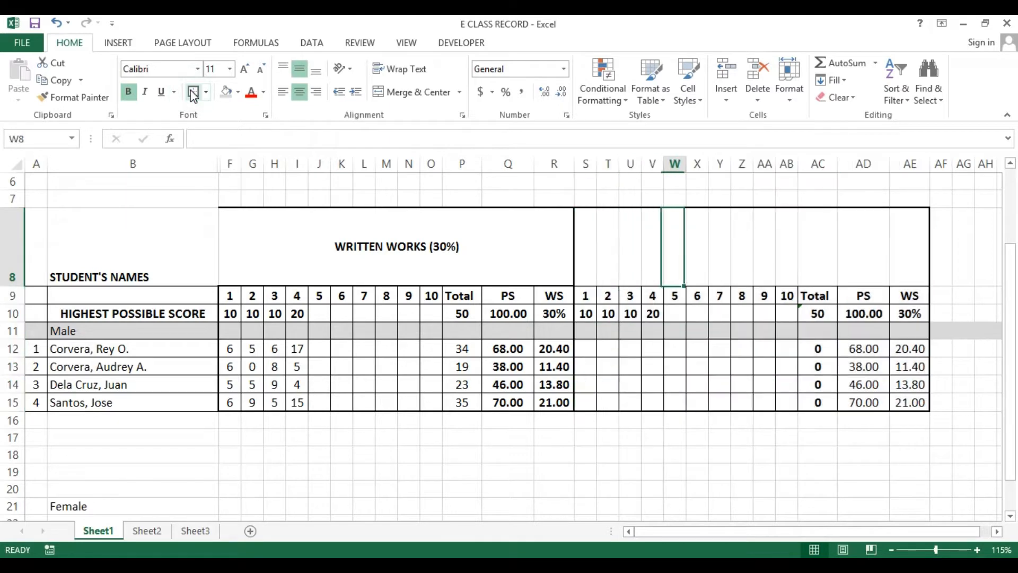
pyautogui.press('Right')
pyautogui.press('Right')
pyautogui.press('Right')
pyautogui.press('Right')
pyautogui.press('Right')
pyautogui.press('Right')
pyautogui.press('Right')
pyautogui.press('Right')
pyautogui.press('Right')
pyautogui.press('Right')
pyautogui.press('Right')
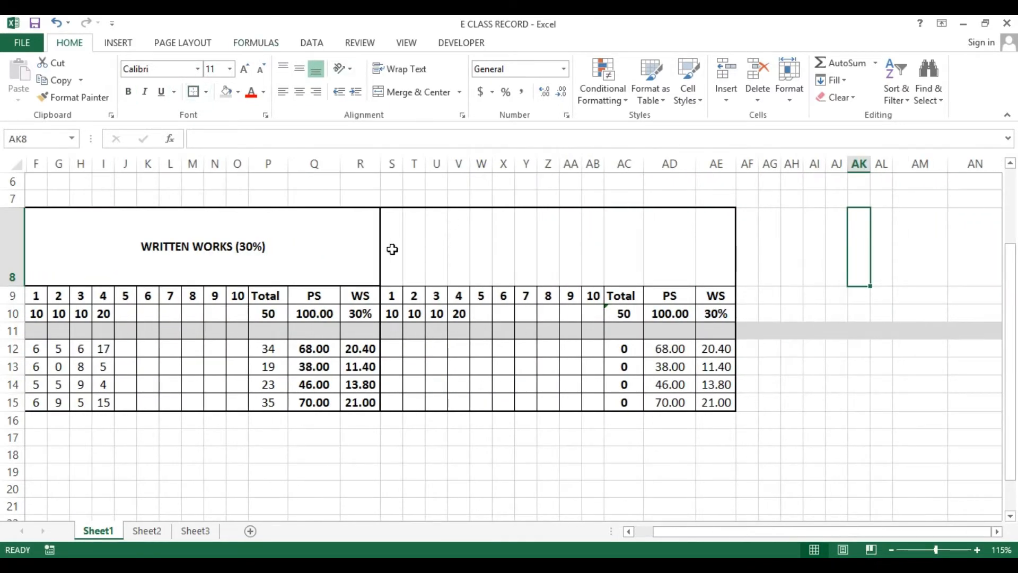
pyautogui.moveTo(391, 250); pyautogui.dragTo(709, 249)
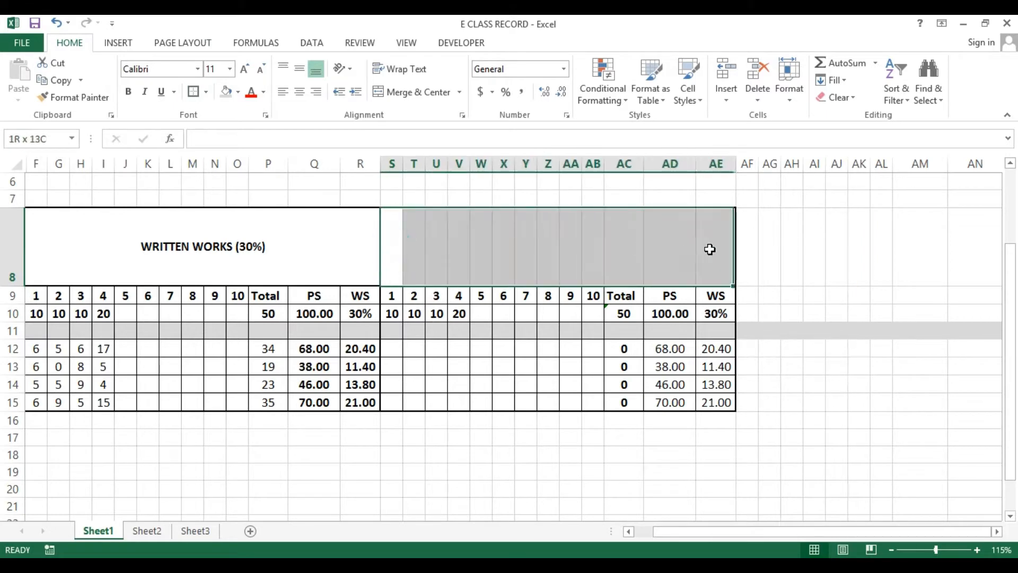
pyautogui.click(424, 92)
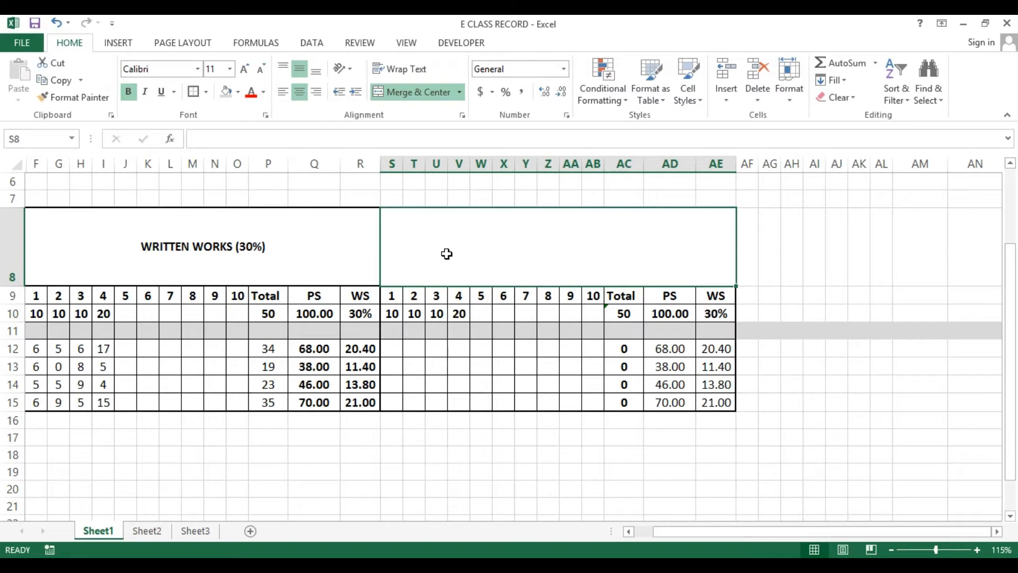
# Enter the header PERFORMANCE TASK (50%) in the merged S8:AE8 cell
pyautogui.write('P')
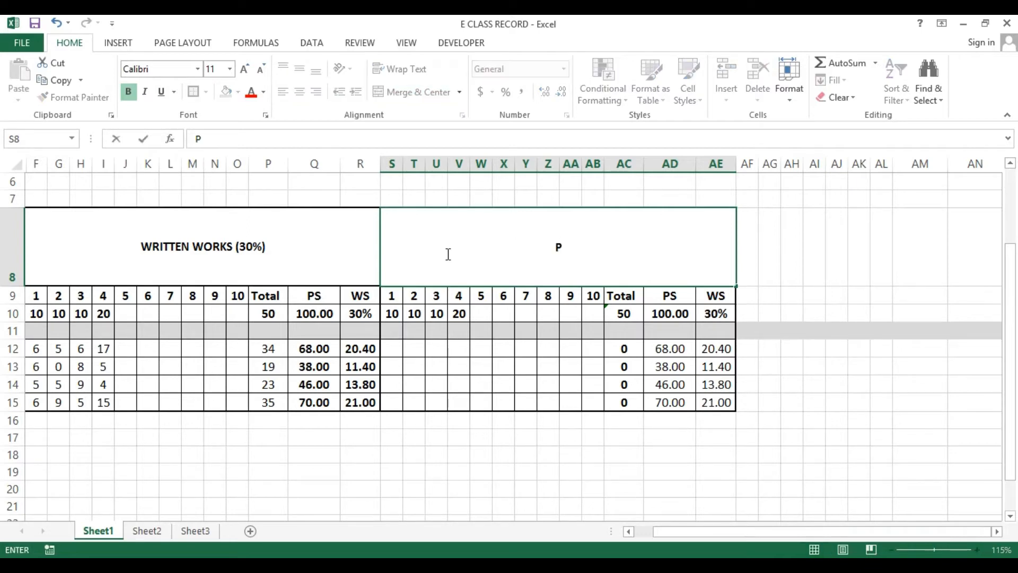
pyautogui.write('ERFORMANCE')
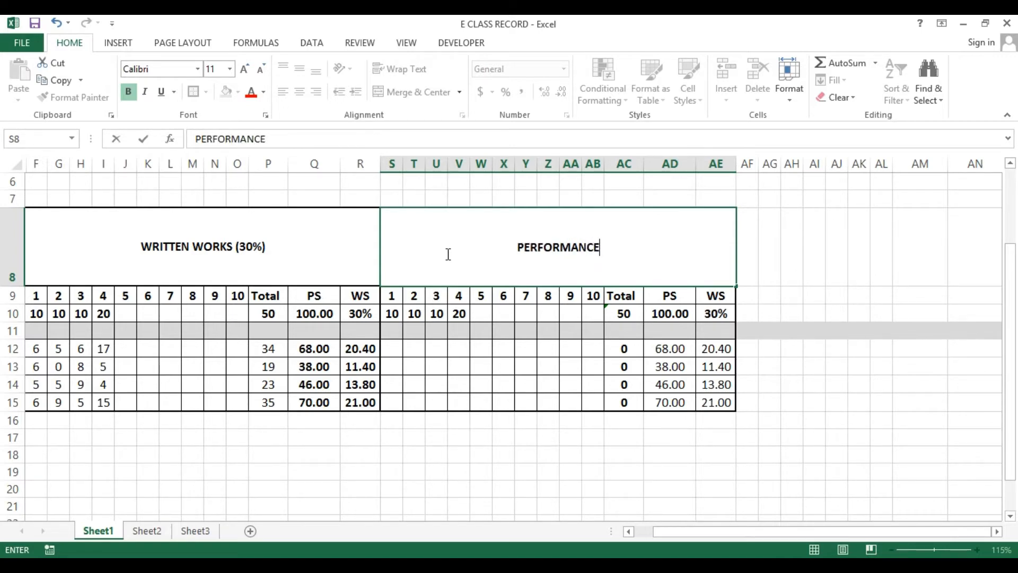
pyautogui.write(' TASK')
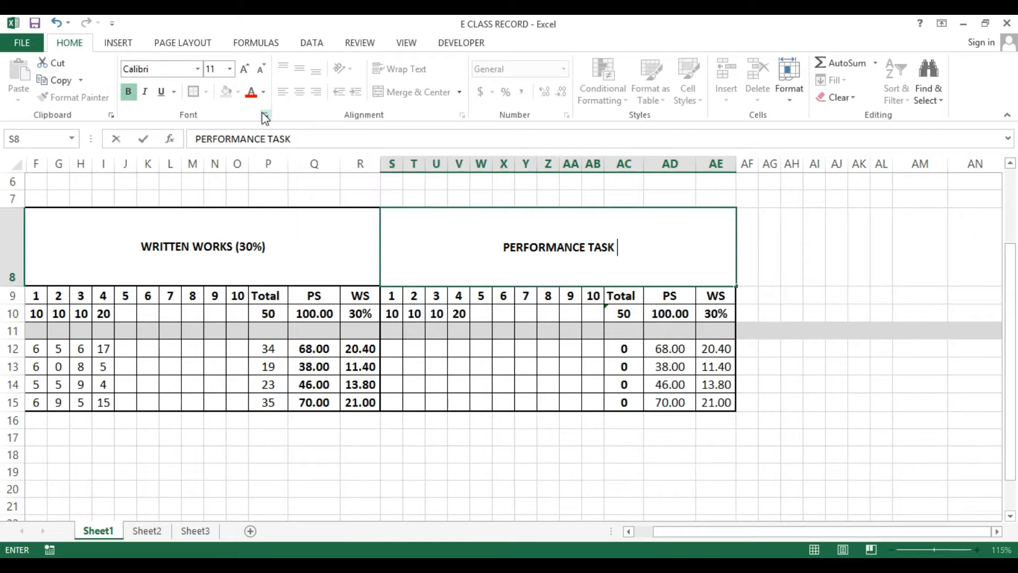
pyautogui.write(' (50')
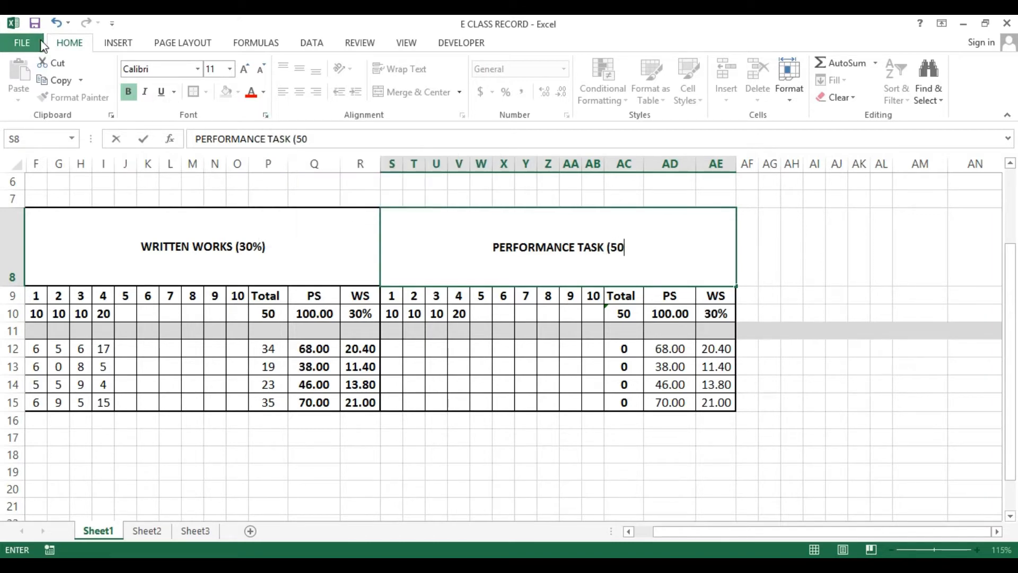
pyautogui.write('%)')
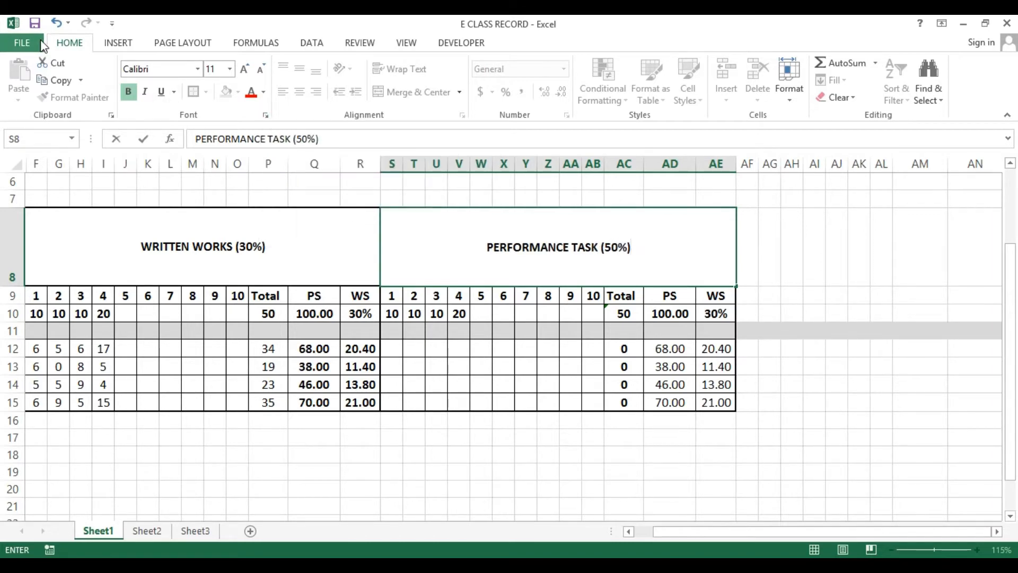
pyautogui.press('Return')
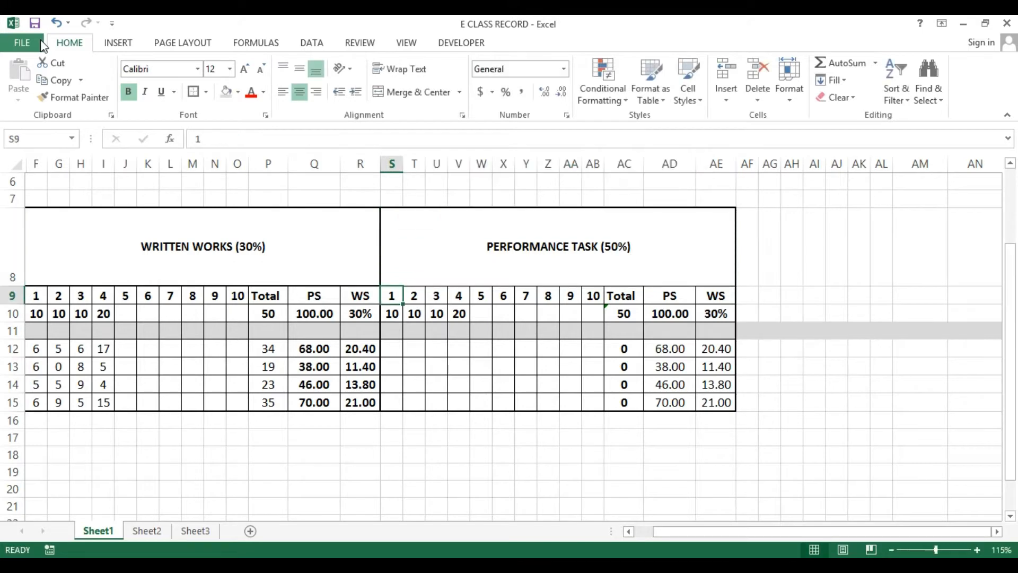
pyautogui.press('Up')
pyautogui.press('Down')
pyautogui.press('Down')
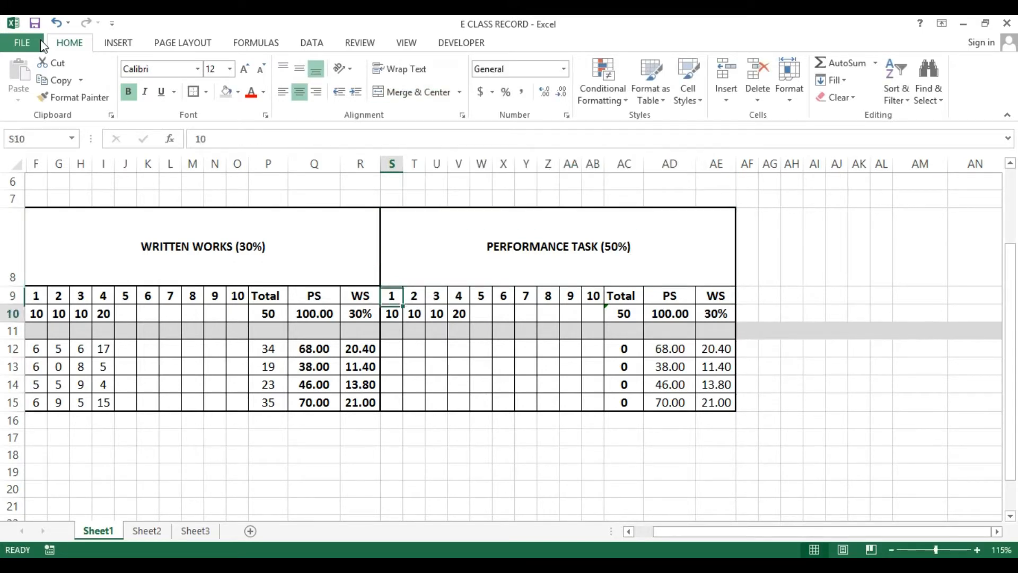
# Set the performance task weighted-score header in AE10 to 50%
pyautogui.press('Right')
pyautogui.press('Right')
pyautogui.press('Right')
pyautogui.press('Right')
pyautogui.press('Right')
pyautogui.press('Right')
pyautogui.press('Right')
pyautogui.press('Right')
pyautogui.press('Right')
pyautogui.press('Right')
pyautogui.press('Right')
pyautogui.press('Right')
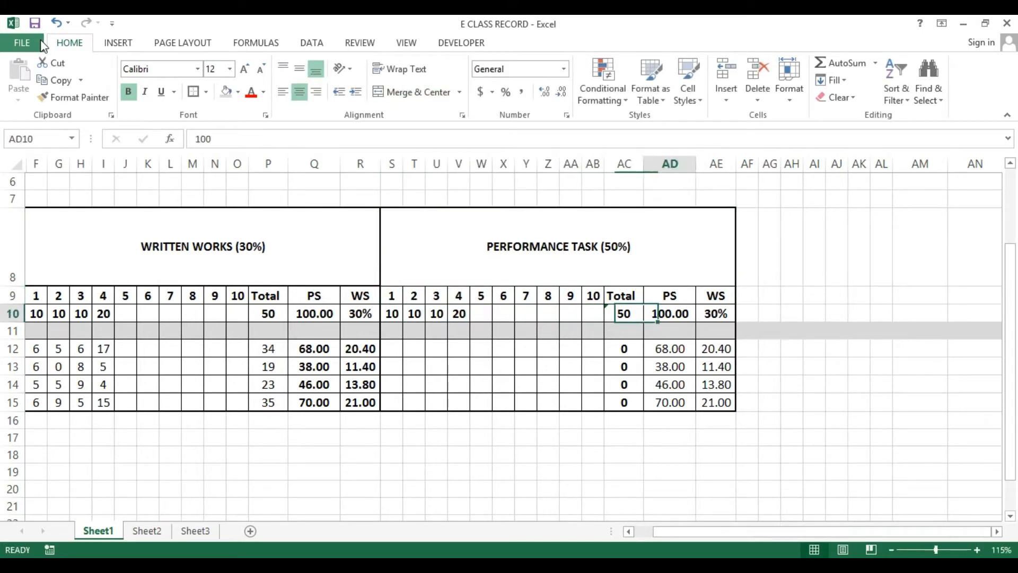
pyautogui.press('F2')
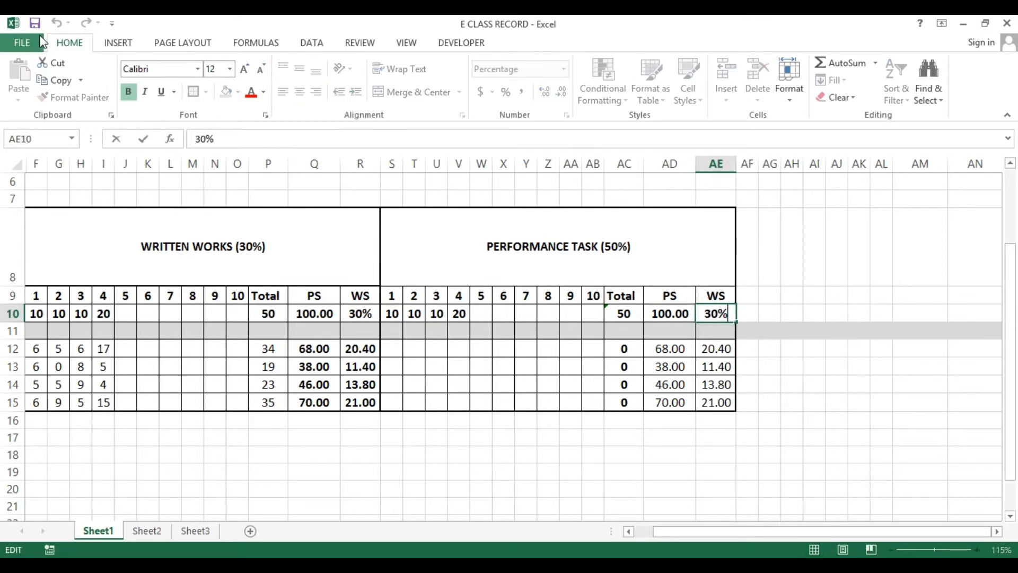
pyautogui.write('50')
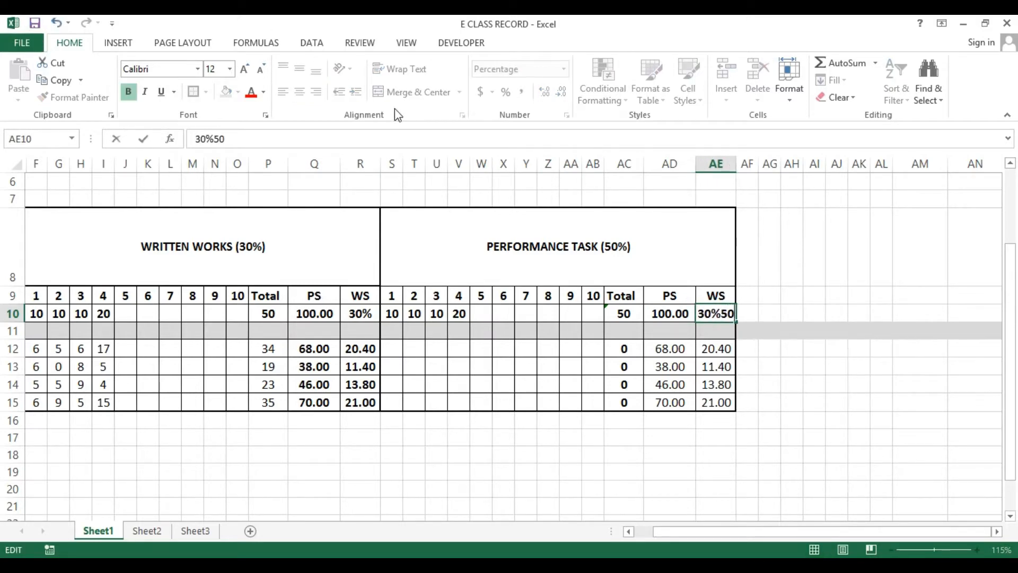
pyautogui.press('Escape')
pyautogui.write('50%')
pyautogui.press('Return')
pyautogui.press('Up')
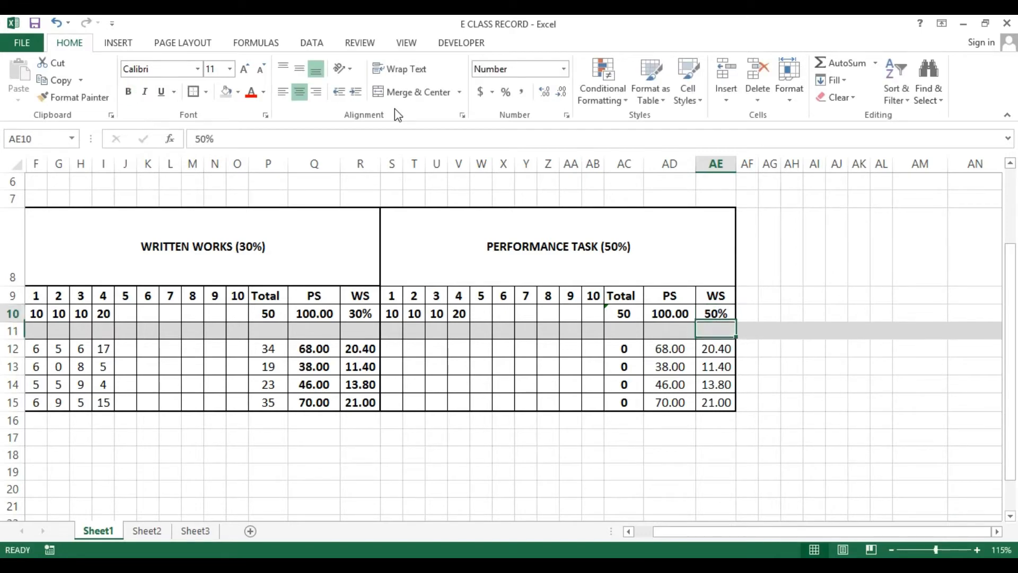
# Inspect the total and percentage score formulas in the performance task block
pyautogui.press('Left')
pyautogui.press('Up')
pyautogui.press('Down')
pyautogui.press('Left')
pyautogui.press('F2')
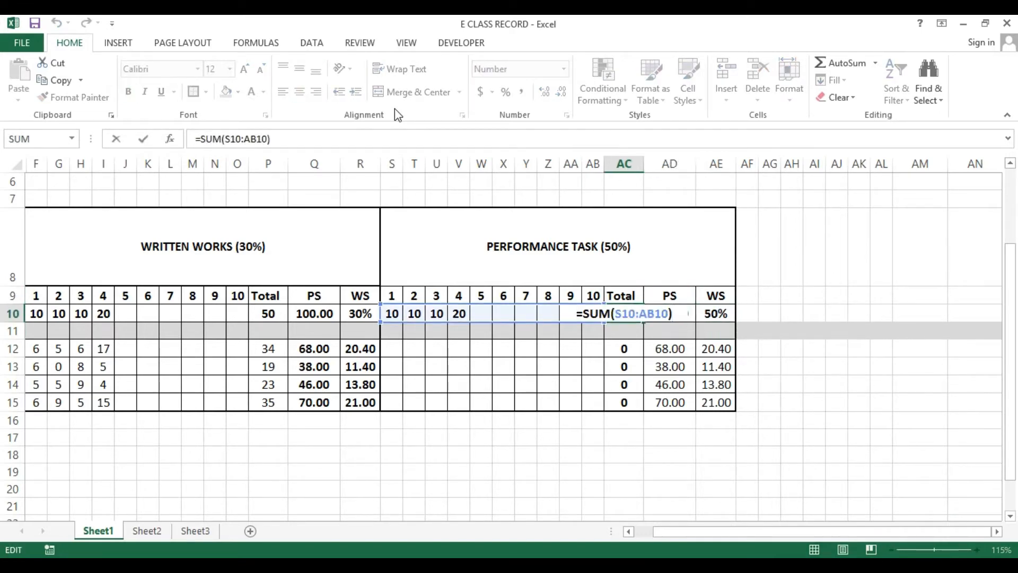
pyautogui.hotkey('ctrl', 'Return')
pyautogui.press('Down')
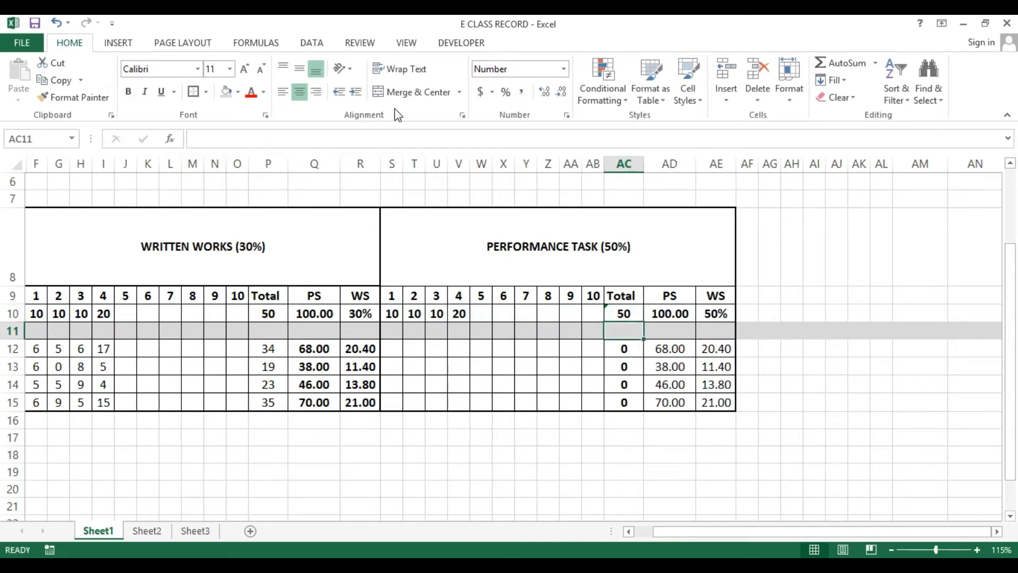
pyautogui.press('Down')
pyautogui.press('Right')
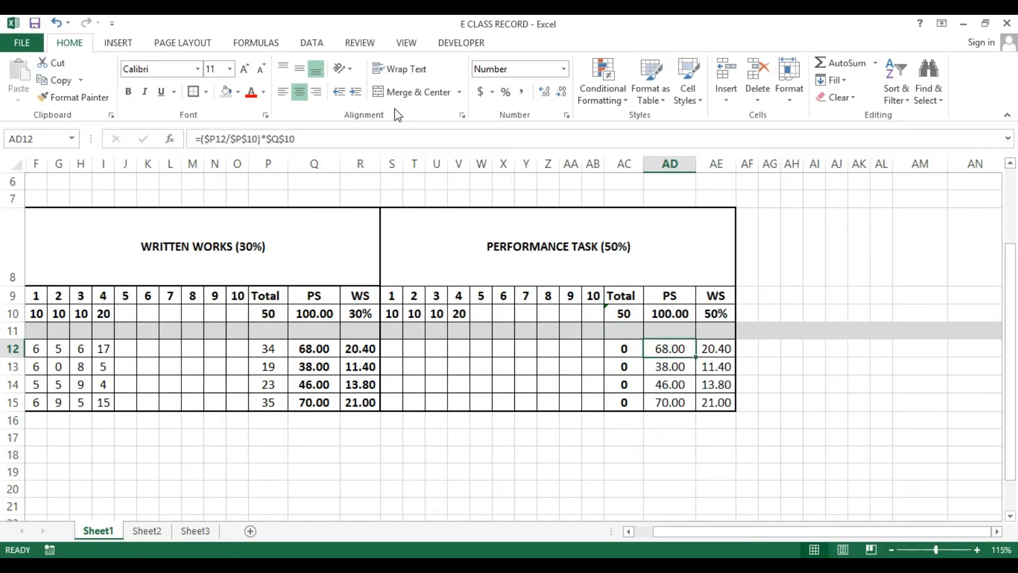
pyautogui.press('F2')
pyautogui.press('Escape')
pyautogui.press('F2')
pyautogui.press('Escape')
pyautogui.press('F2')
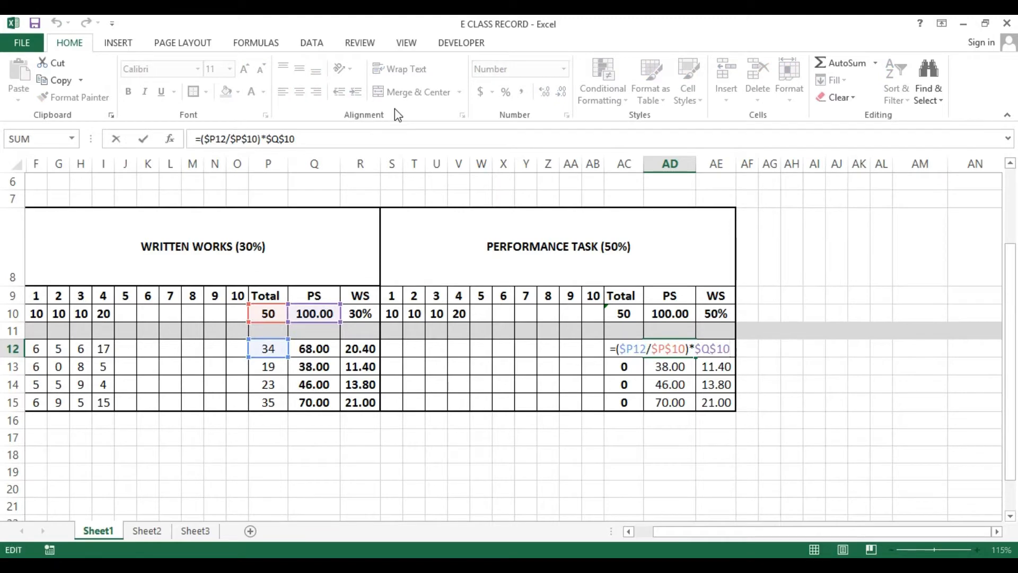
pyautogui.press('Escape')
pyautogui.press('Left')
pyautogui.press('F2')
pyautogui.press('Escape')
pyautogui.press('Down')
pyautogui.press('F2')
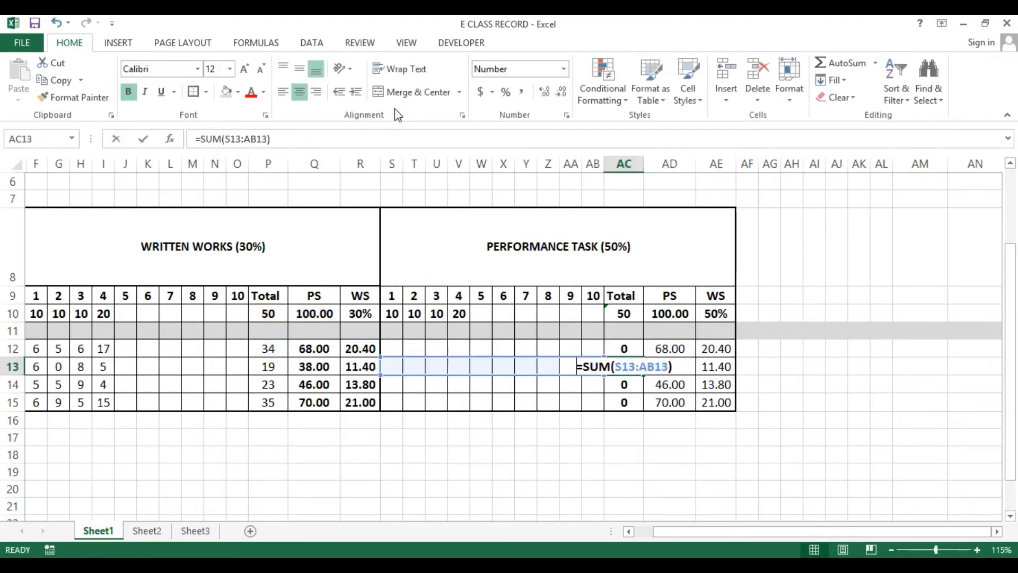
# Copy the total formula from AC10 into the student total cells AC12:AC15
pyautogui.press('Escape')
pyautogui.press('Up')
pyautogui.press('Up')
pyautogui.press('Up')
pyautogui.hotkey('ctrl', 'c')
pyautogui.press('Down')
pyautogui.press('Down')
pyautogui.press('Down')
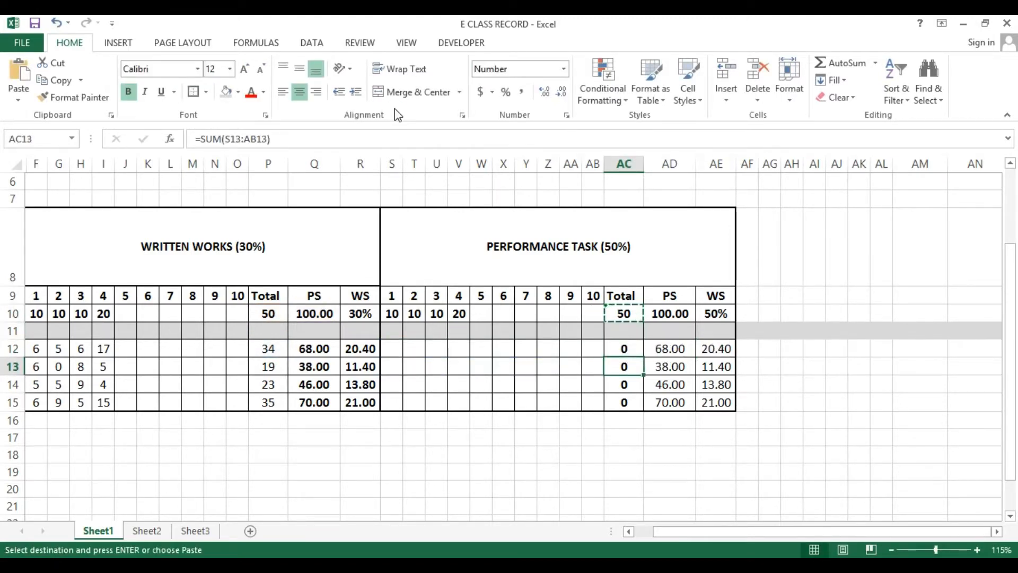
pyautogui.press('Up')
pyautogui.hotkey('shift', 'Down')
pyautogui.hotkey('shift', 'Down')
pyautogui.hotkey('shift', 'Down')
pyautogui.hotkey('ctrl', 'v')
pyautogui.press('Escape')
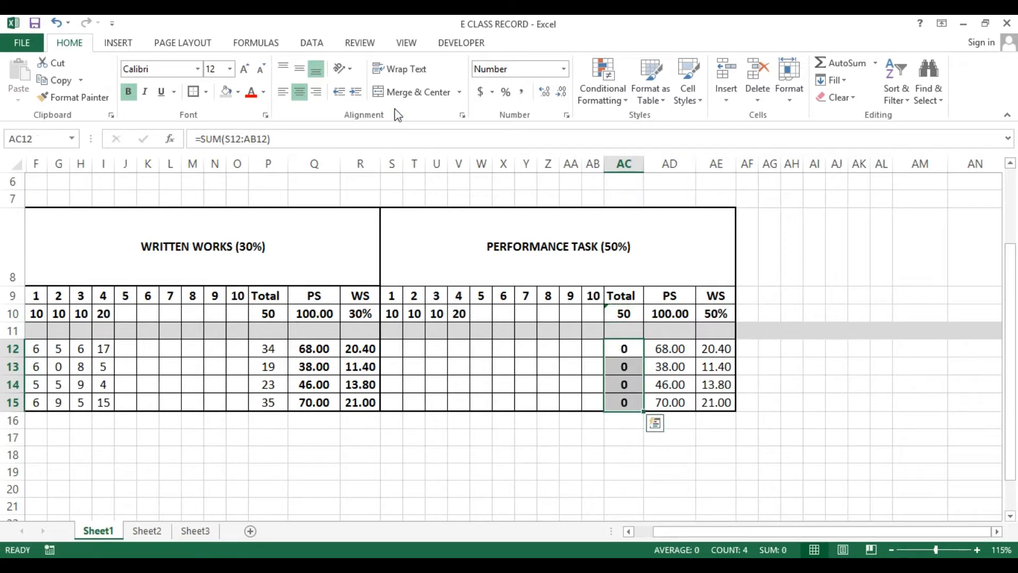
# Inspect the percentage score formula in AD12 and its referenced cells
pyautogui.press('Right')
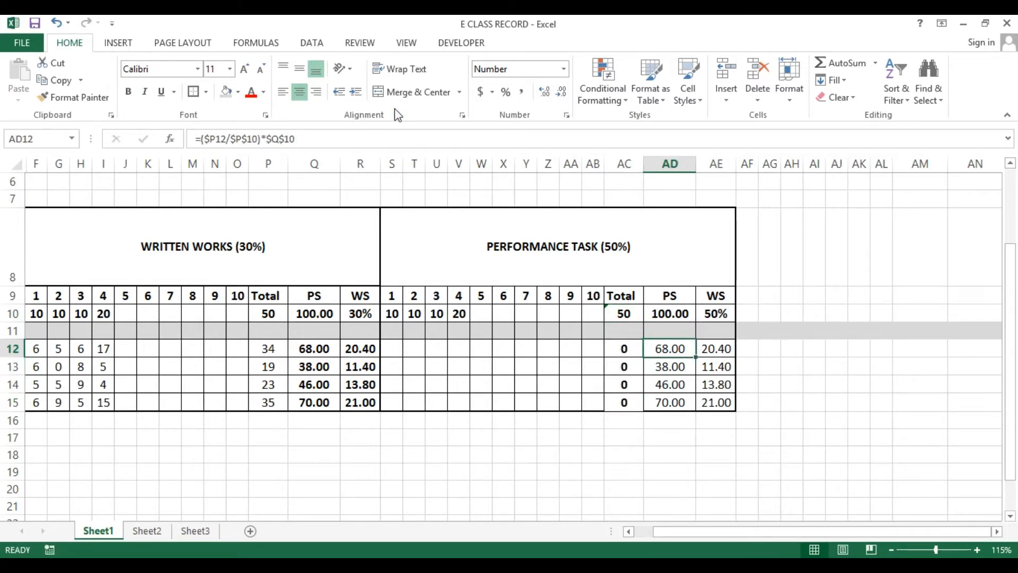
pyautogui.click(588, 245)
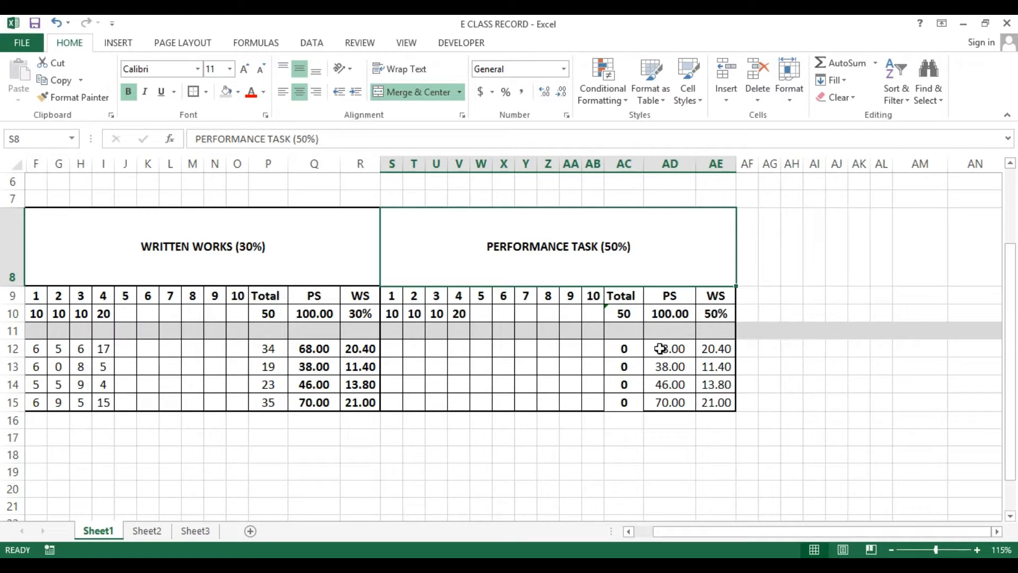
pyautogui.click(660, 348)
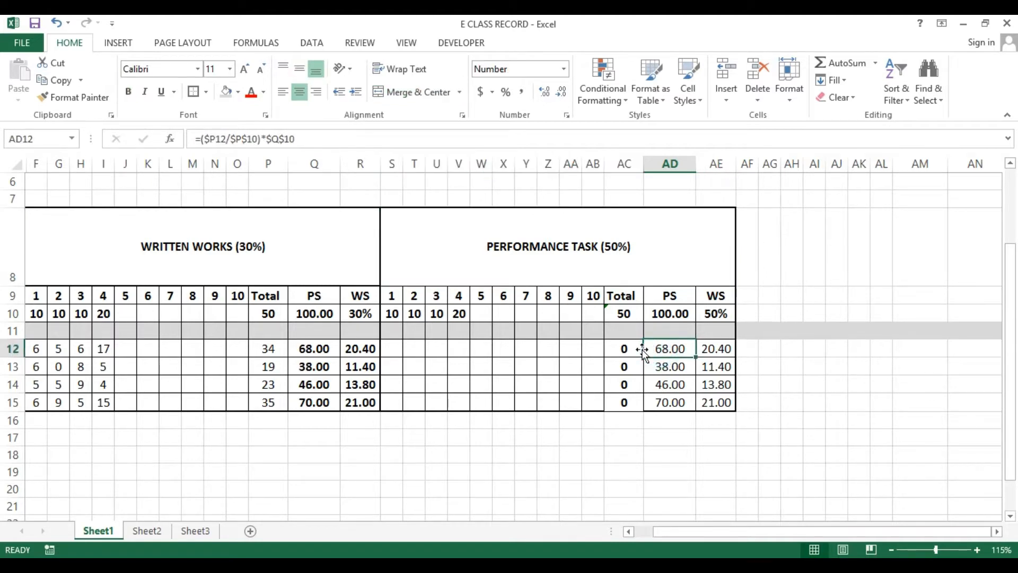
pyautogui.click(658, 361)
pyautogui.click(656, 348)
pyautogui.press('F2')
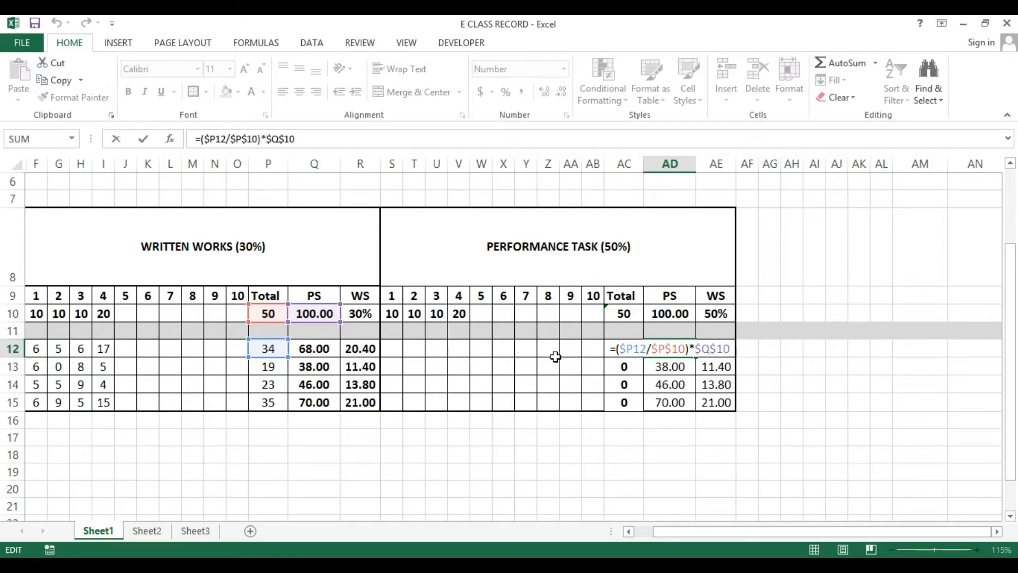
pyautogui.press('Escape')
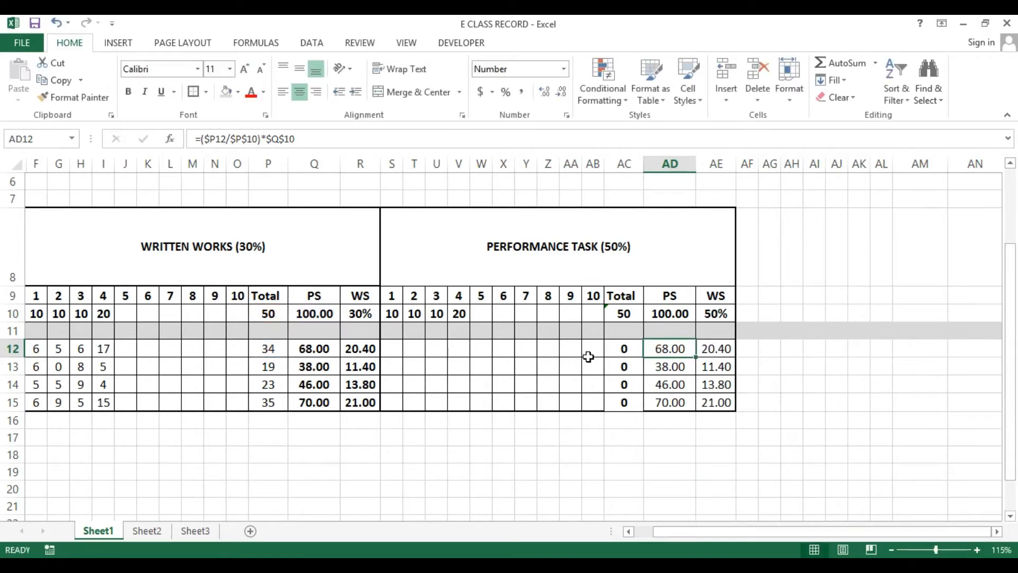
pyautogui.doubleClick(663, 350)
pyautogui.press('Escape')
pyautogui.click(624, 349)
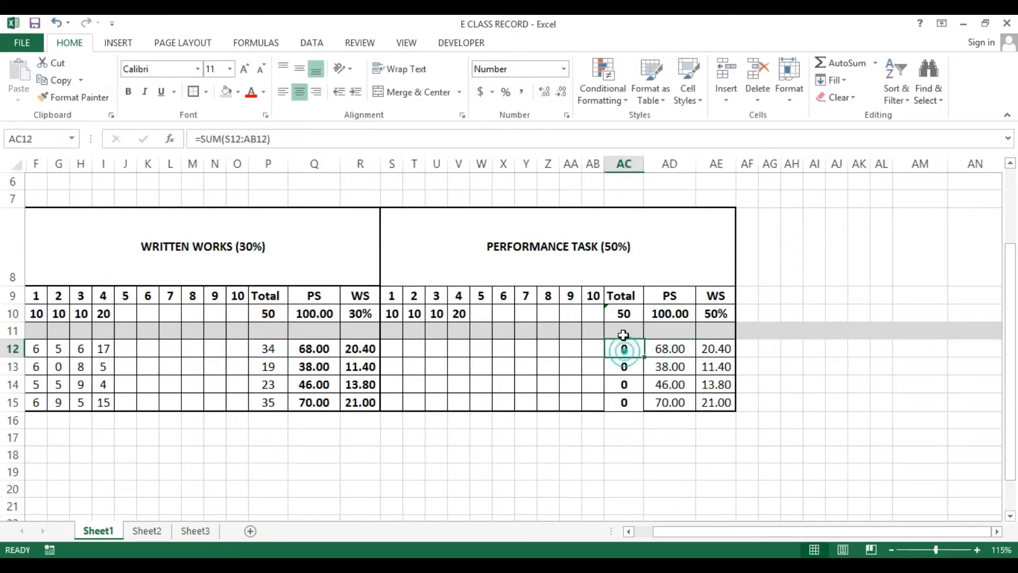
pyautogui.click(620, 298)
pyautogui.click(657, 348)
pyautogui.doubleClick(655, 350)
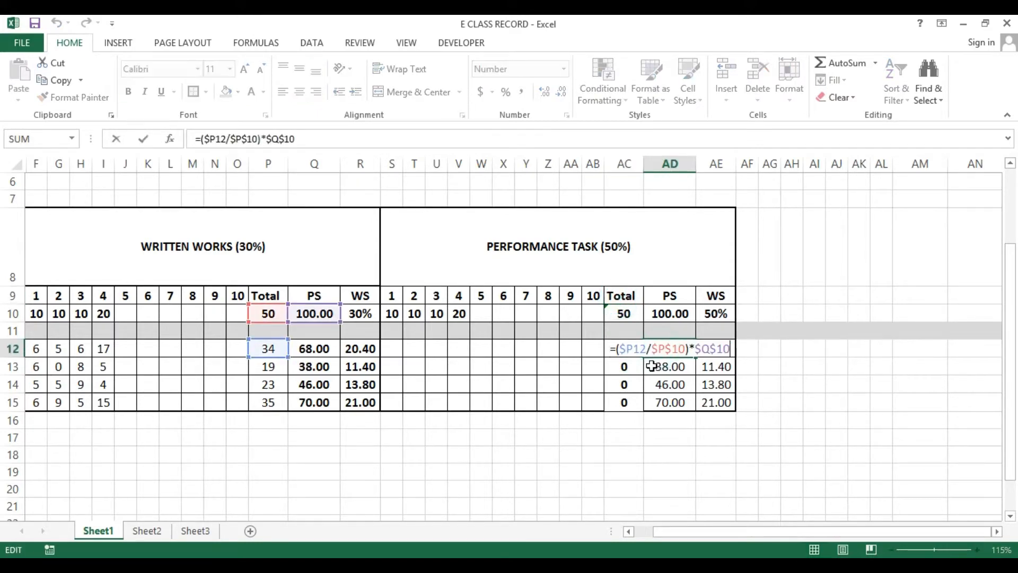
pyautogui.press('Escape')
# Change the score reference in AD12's percentage formula to $AC12
pyautogui.doubleClick(652, 350)
pyautogui.click(630, 349)
pyautogui.press('Delete')
pyautogui.write('A')
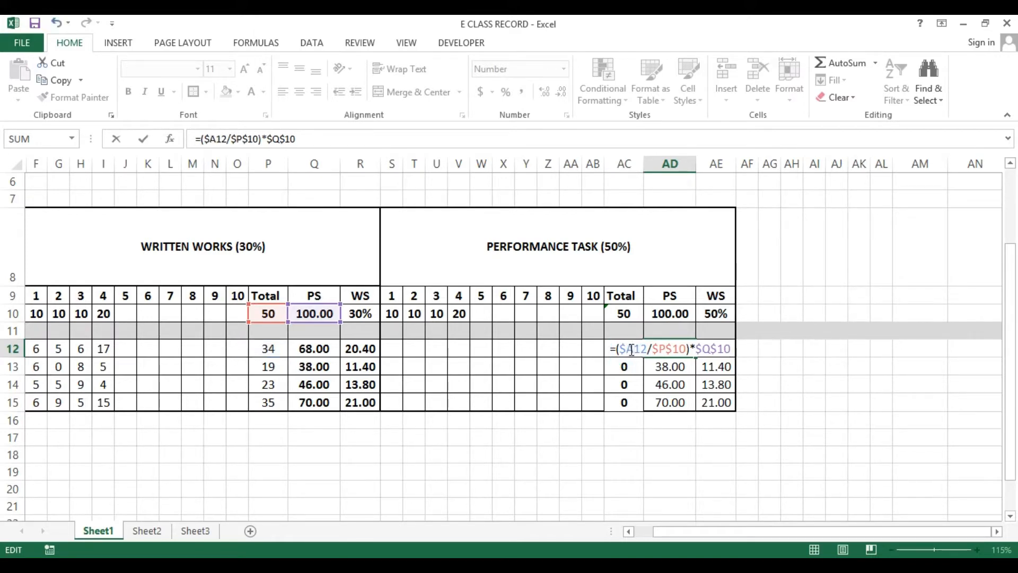
pyautogui.write('C')
pyautogui.press('Return')
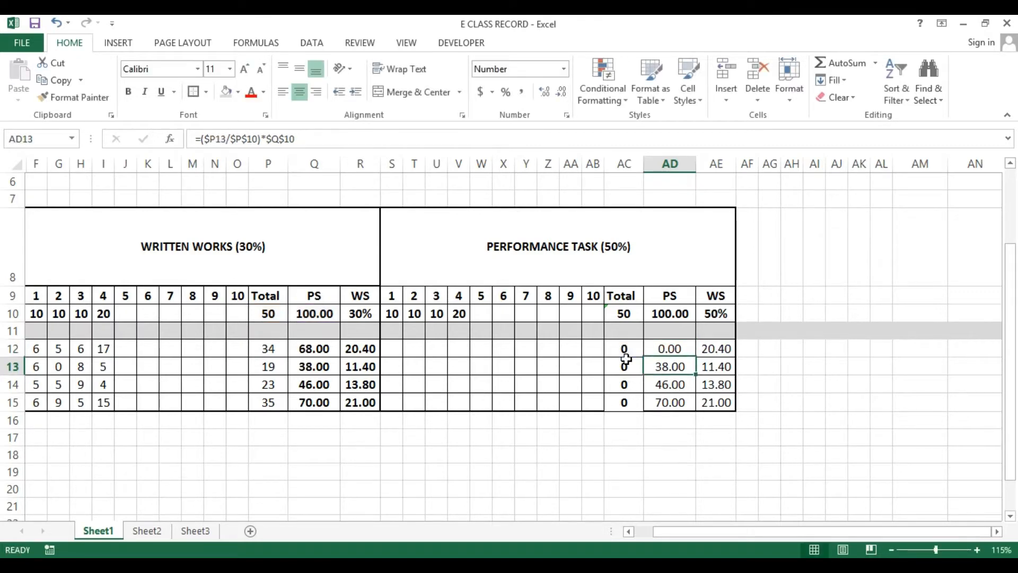
# Change AD12's formula so it divides by $AC$10 and multiplies by $AD$10
pyautogui.press('Up')
pyautogui.press('F2')
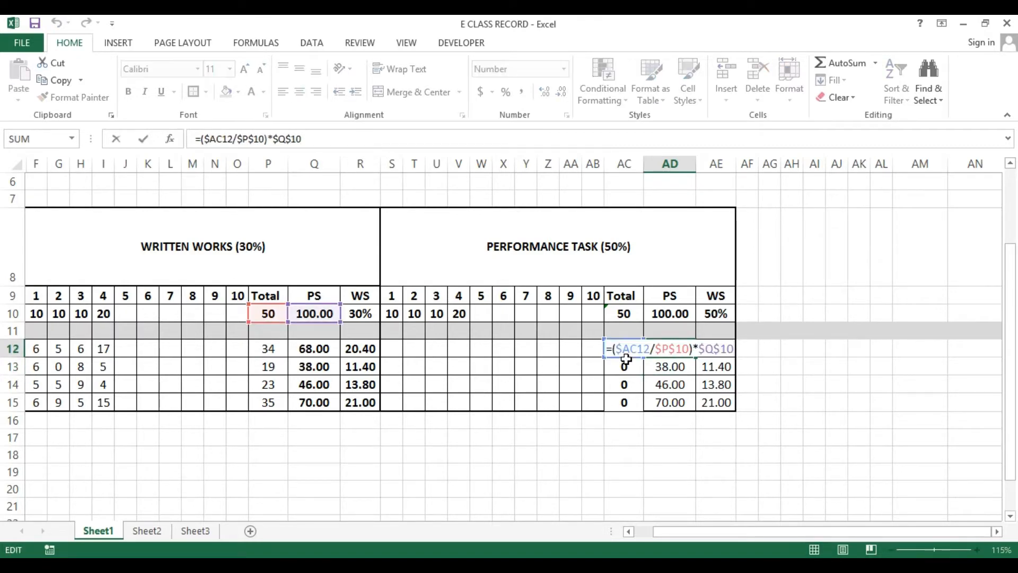
pyautogui.press('Escape')
pyautogui.press('F2')
pyautogui.write('AC')
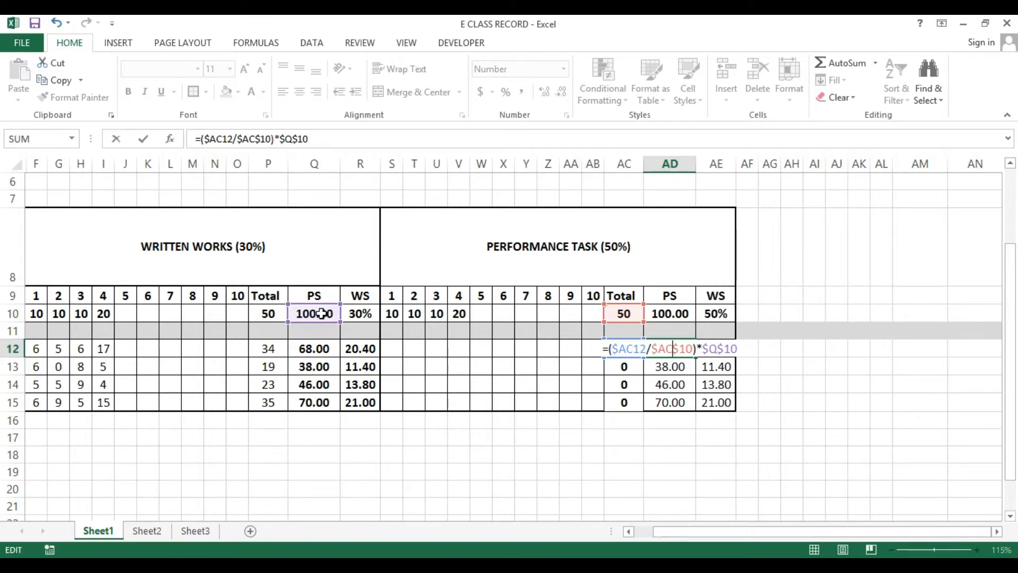
pyautogui.click(711, 348)
pyautogui.doubleClick(713, 349)
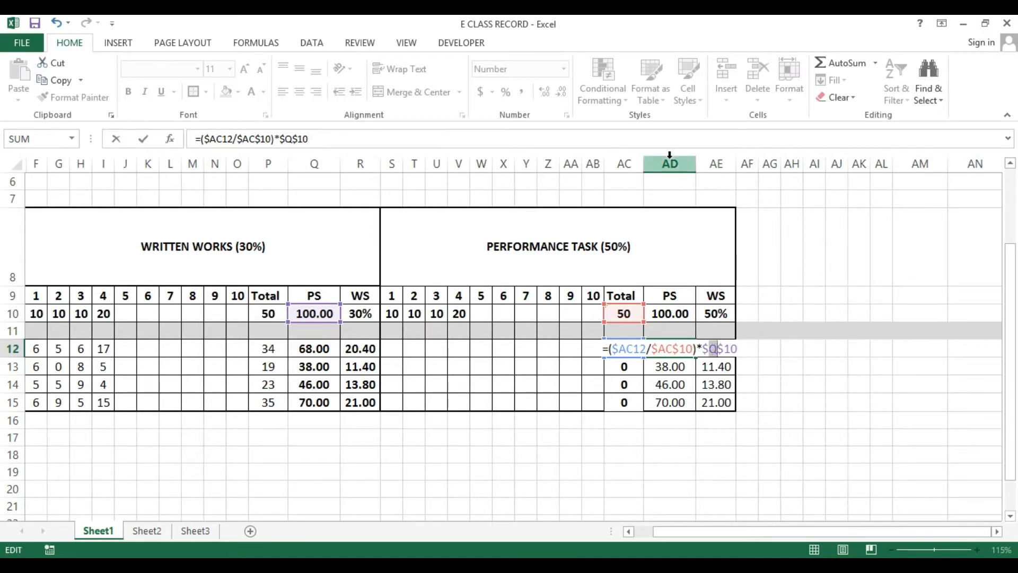
pyautogui.write('A')
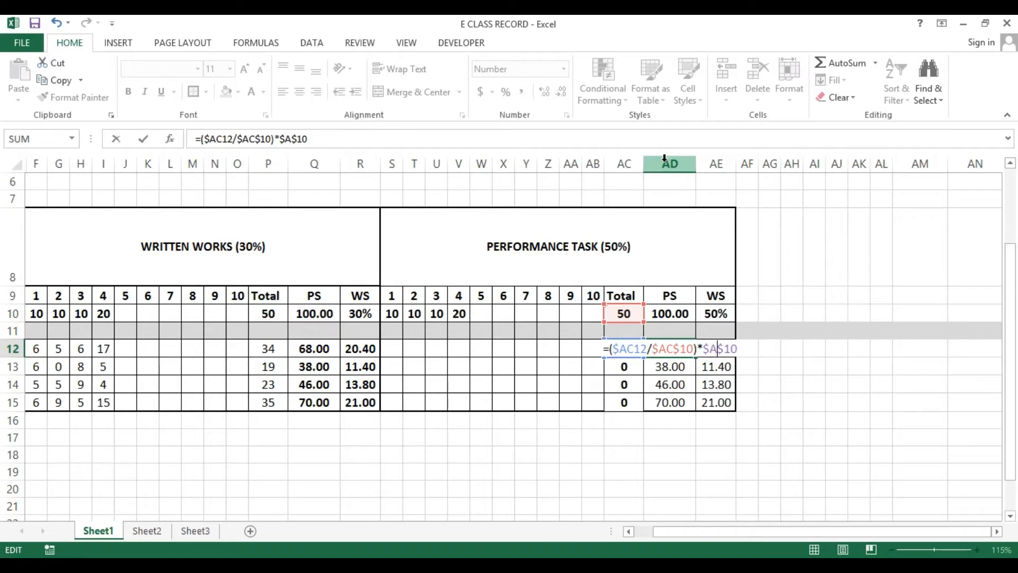
pyautogui.write('D')
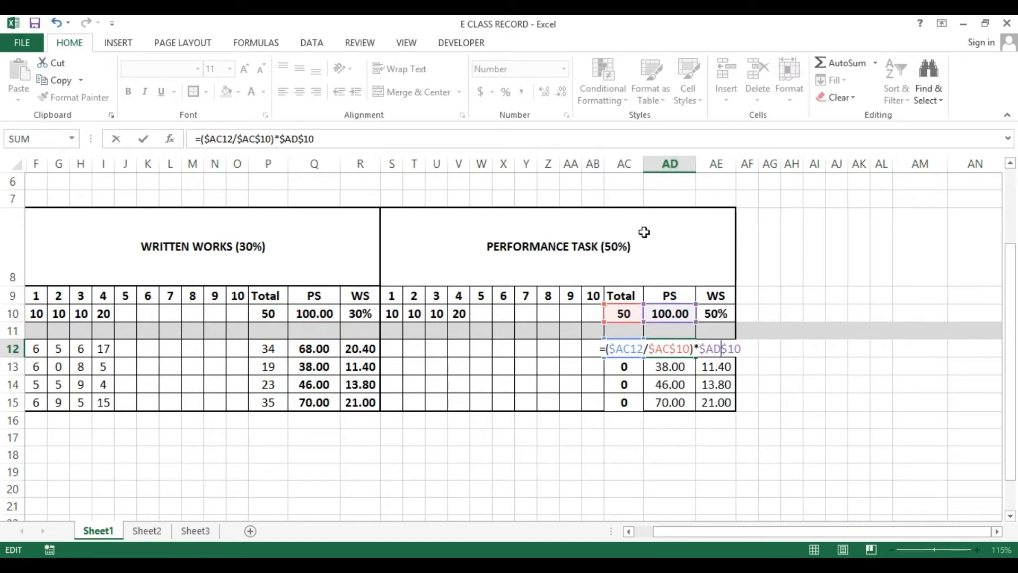
pyautogui.press('Return')
# Copy the corrected percentage formula from AD12 down to AD13:AD15
pyautogui.hotkey('shift', 'Up')
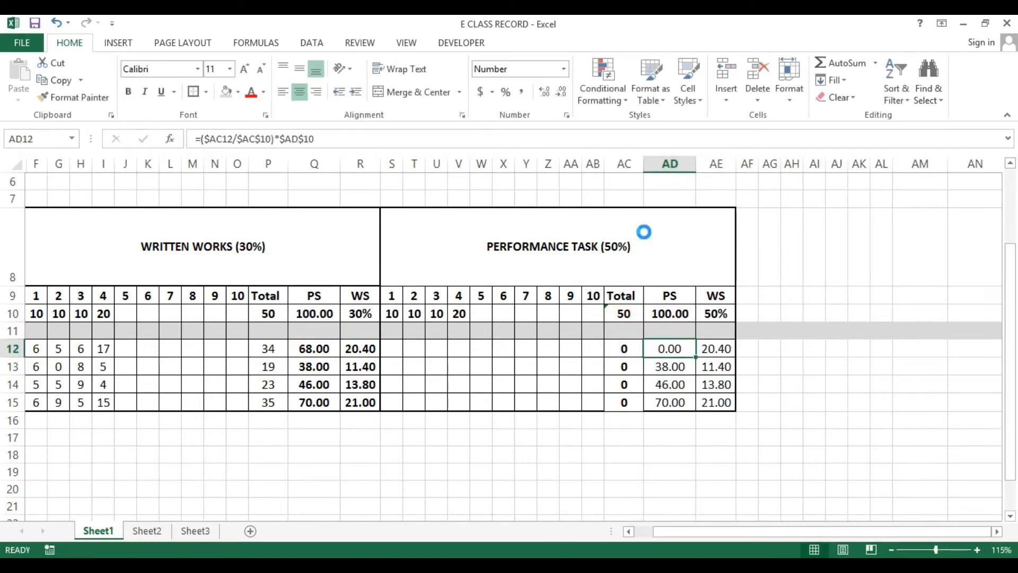
pyautogui.hotkey('ctrl', 'c')
pyautogui.hotkey('shift', 'Down')
pyautogui.hotkey('shift', 'Down')
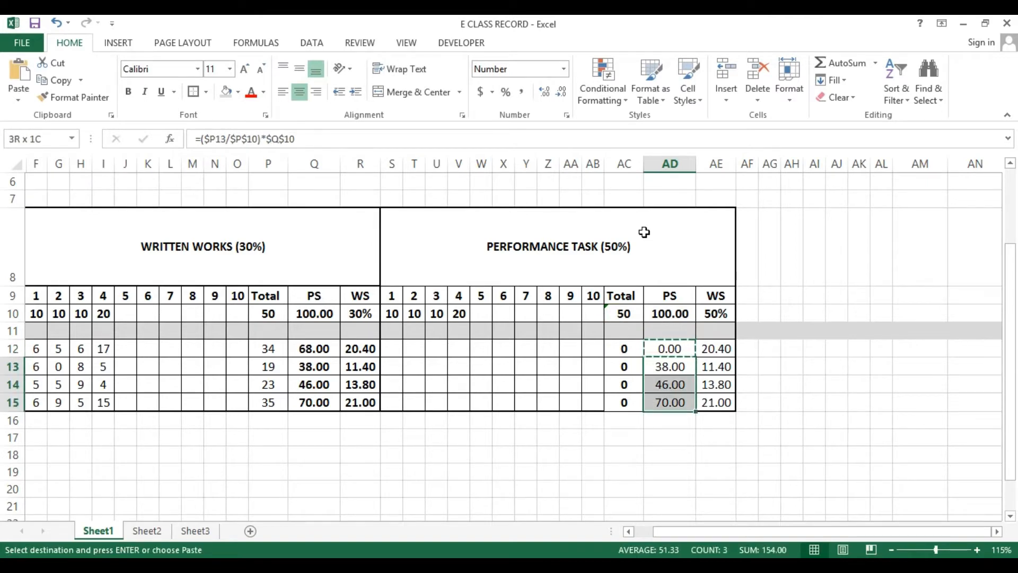
pyautogui.hotkey('ctrl', 'v')
pyautogui.press('Return')
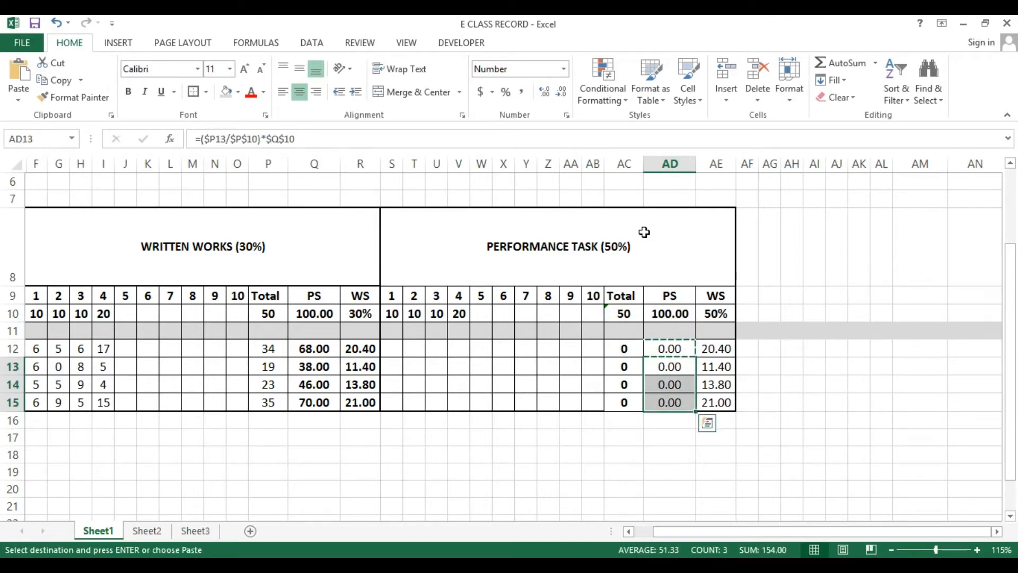
# Enter performance task scores 5, 5, 10 and 10 for the first student in S12:V12
pyautogui.press('Up')
pyautogui.press('Left')
pyautogui.press('Left')
pyautogui.press('Left')
pyautogui.press('Left')
pyautogui.press('Left')
pyautogui.press('Left')
pyautogui.press('Left')
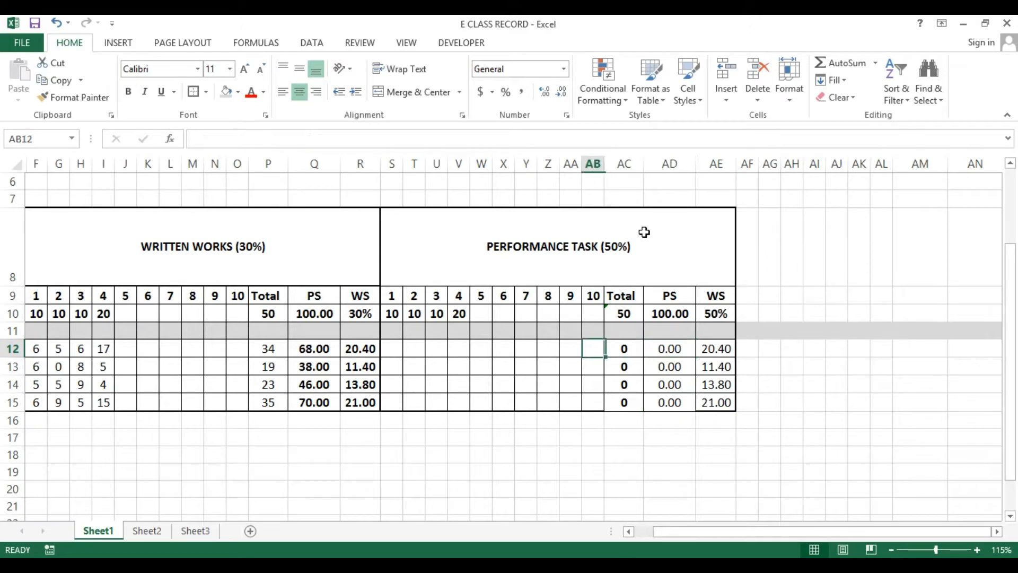
pyautogui.press('Left')
pyautogui.press('Left')
pyautogui.press('Left')
pyautogui.press('Left')
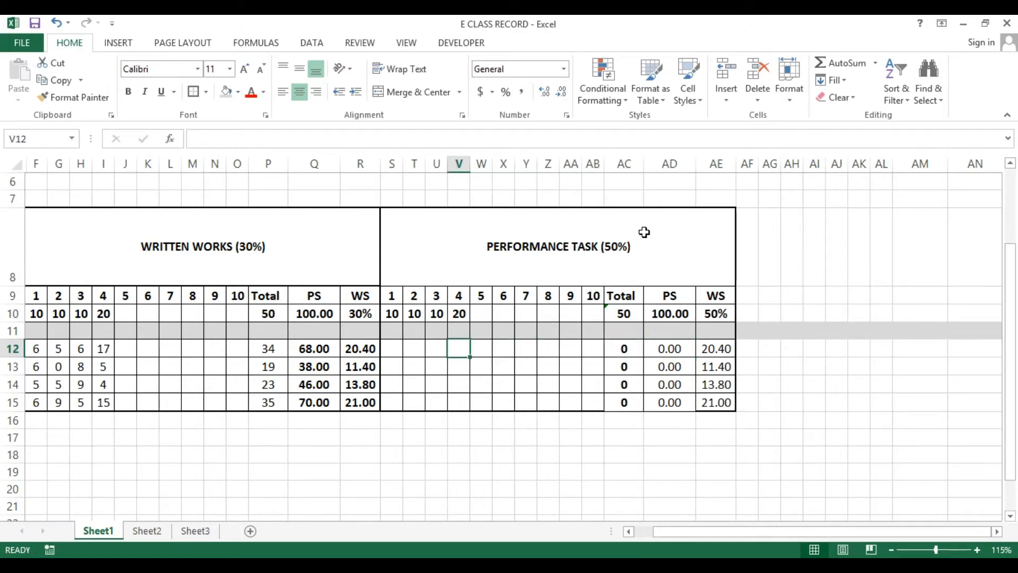
pyautogui.write('5')
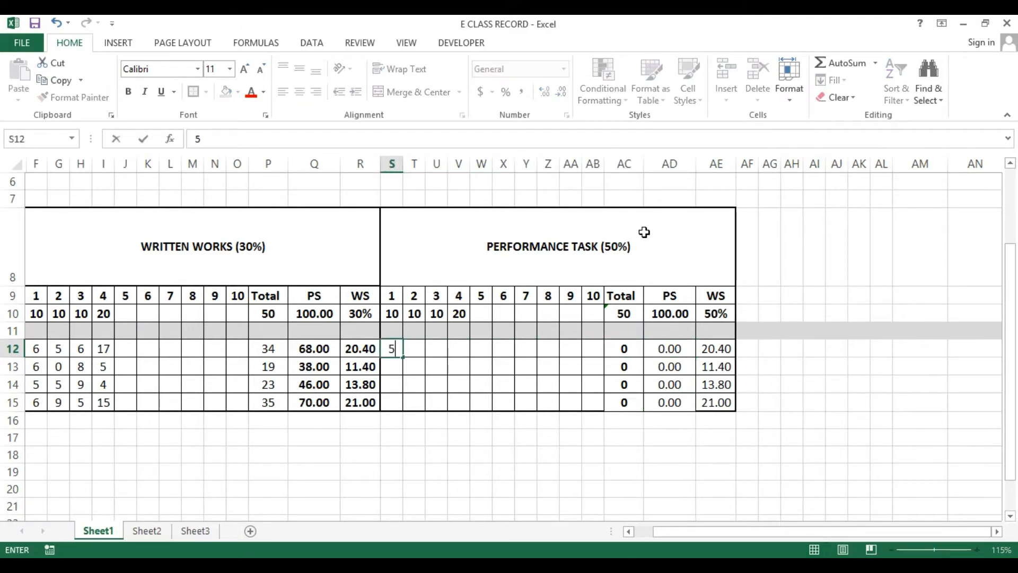
pyautogui.press('Right')
pyautogui.write('5')
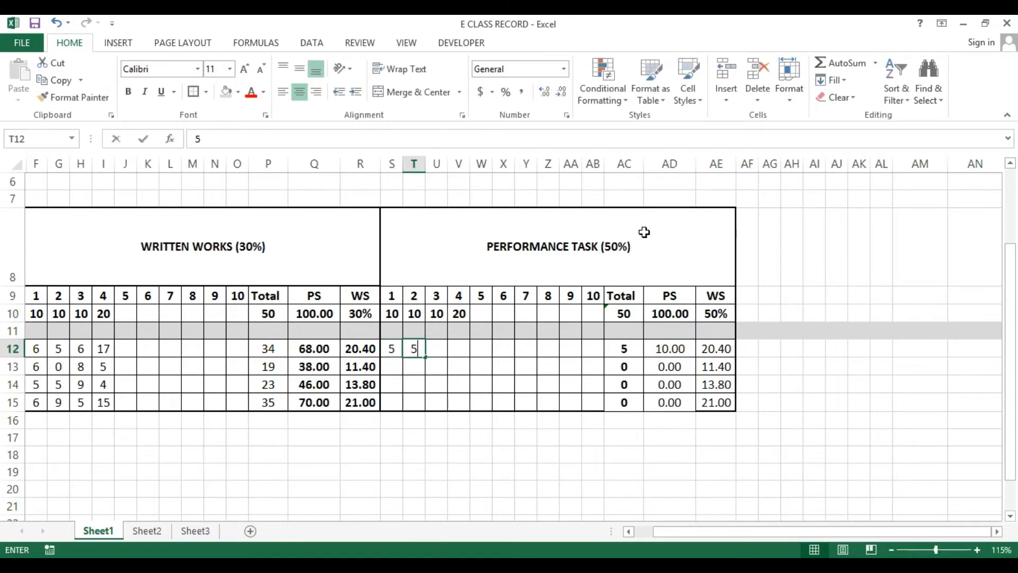
pyautogui.press('Right')
pyautogui.write('10')
pyautogui.press('Right')
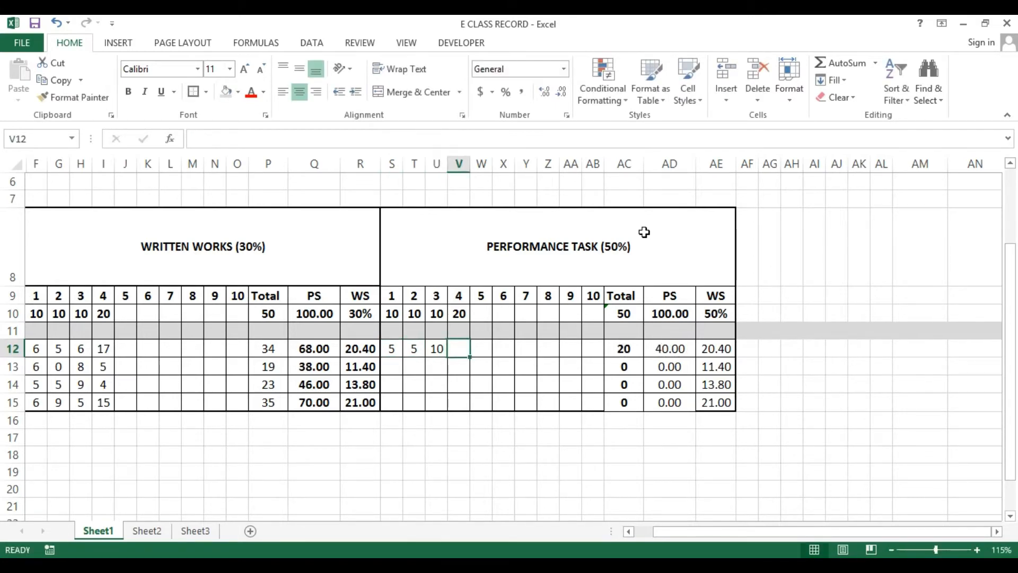
pyautogui.write('10')
pyautogui.press('Return')
# Enter performance task scores 6, 8, 8 and 9 for the second student in S13:V13
pyautogui.press('Left')
pyautogui.press('Left')
pyautogui.press('Left')
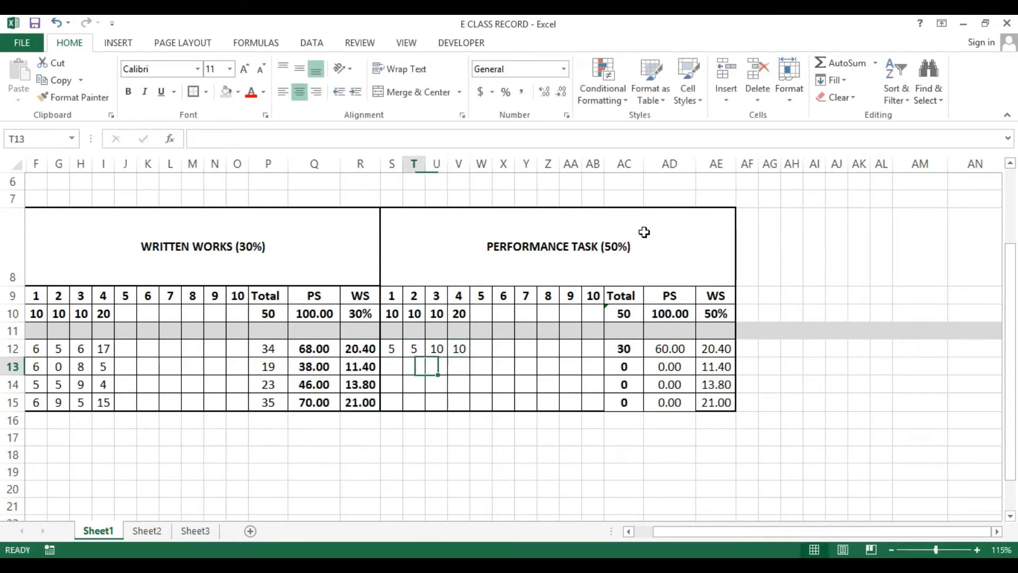
pyautogui.write('6')
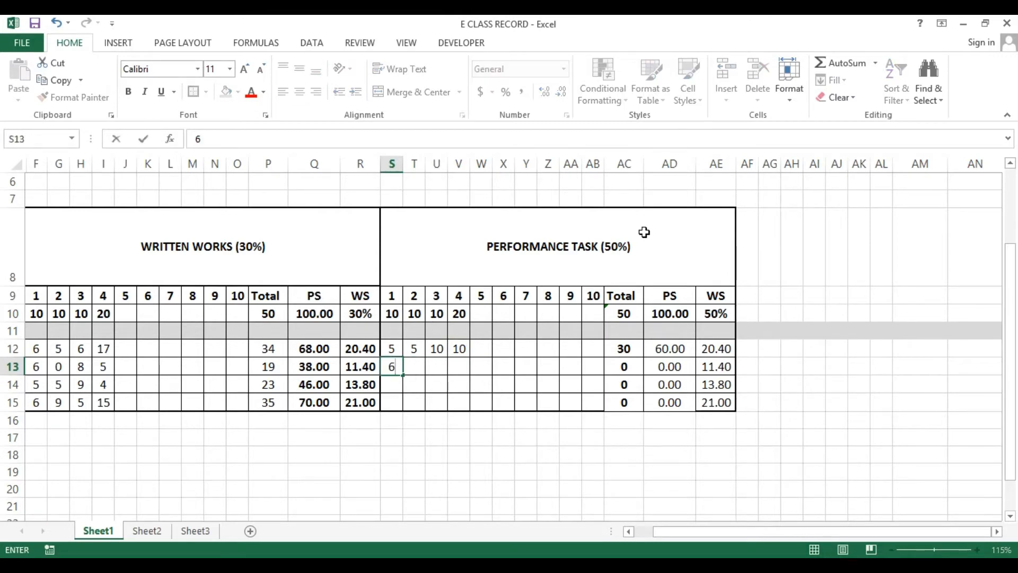
pyautogui.press('Right')
pyautogui.write('8')
pyautogui.press('Right')
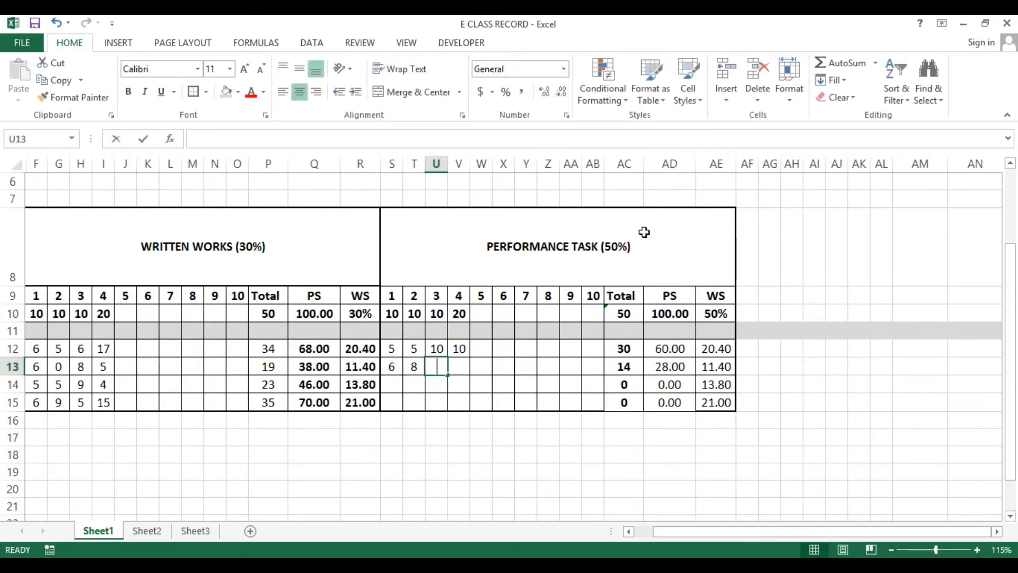
pyautogui.write('8')
pyautogui.press('Right')
pyautogui.write('9')
pyautogui.press('Return')
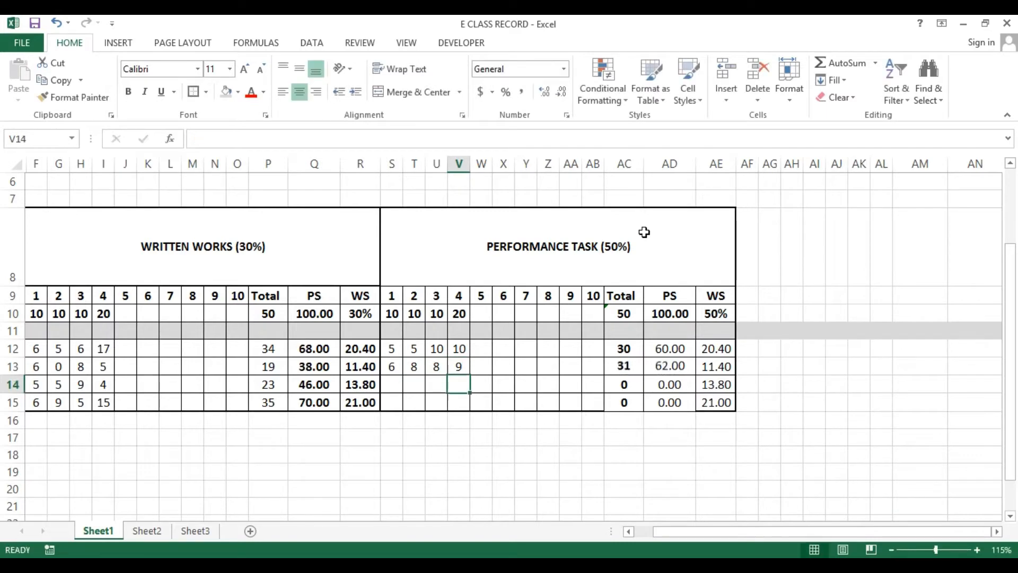
# Enter performance task scores 7, 8, 9 and 8 for the third student in S14:V14
pyautogui.press('Left')
pyautogui.press('Left')
pyautogui.press('Left')
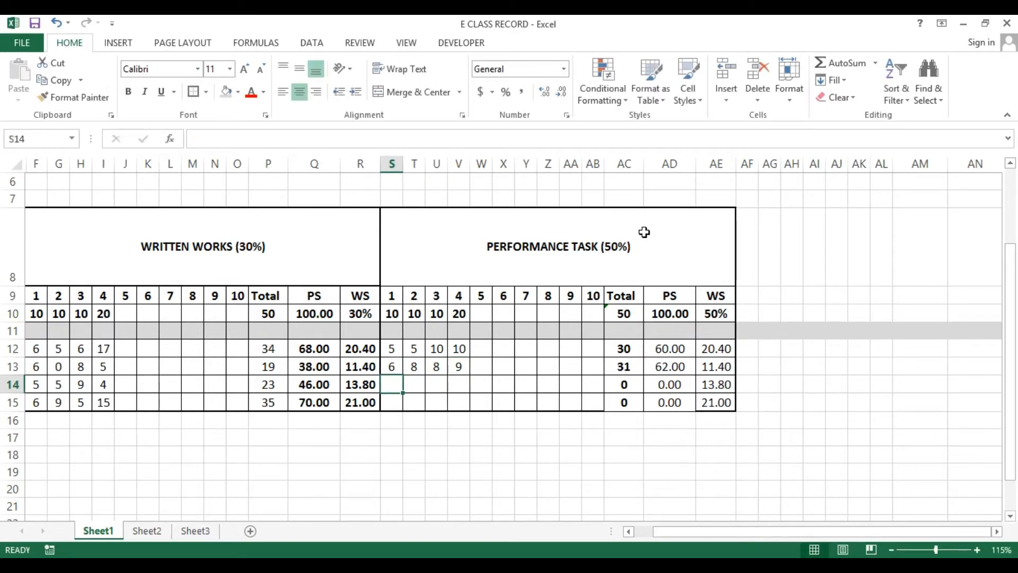
pyautogui.write('7')
pyautogui.press('Right')
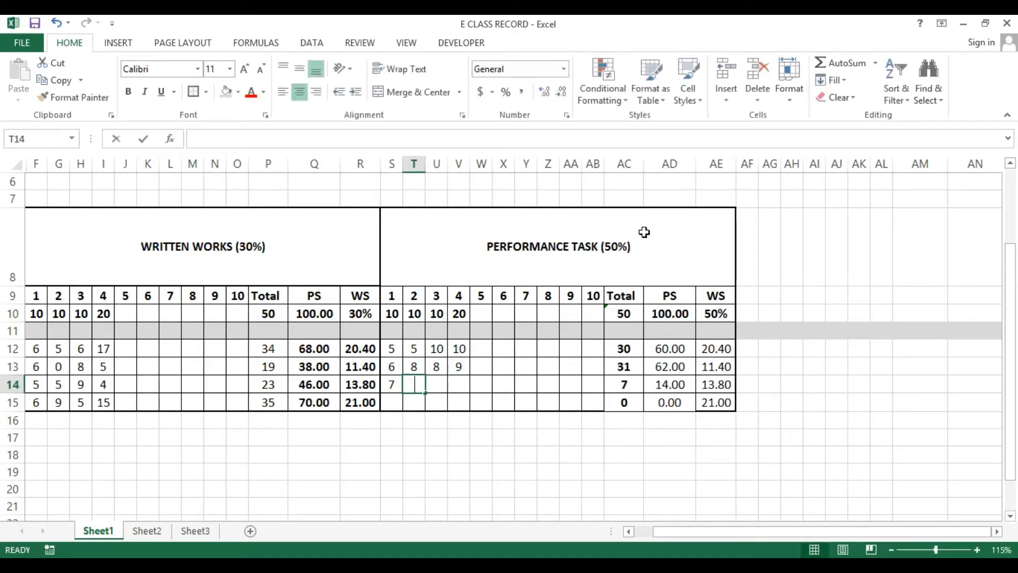
pyautogui.write('68')
pyautogui.press('Right')
pyautogui.press('Escape')
pyautogui.write('8')
pyautogui.press('Right')
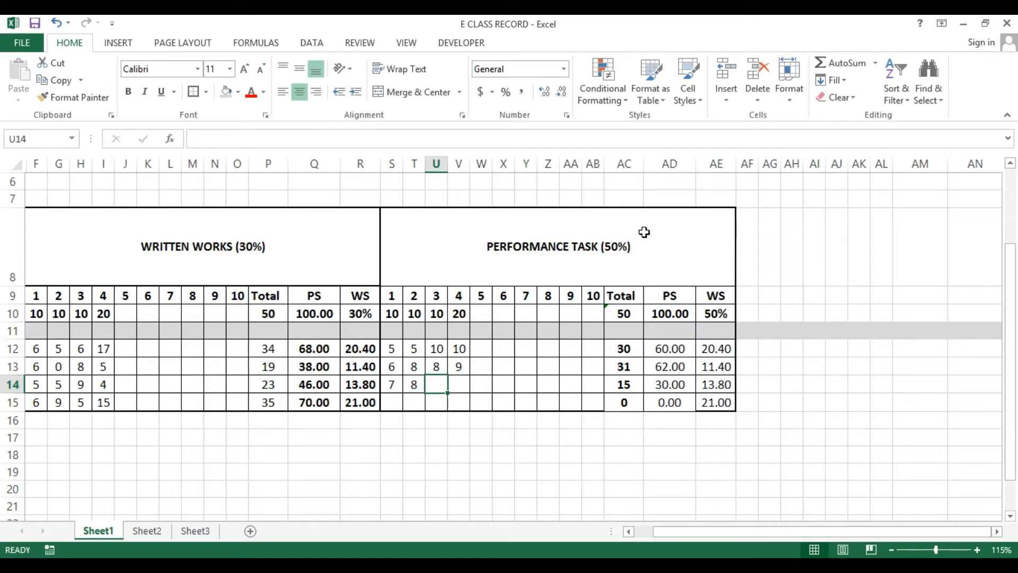
pyautogui.write('9')
pyautogui.press('Tab')
pyautogui.write('10')
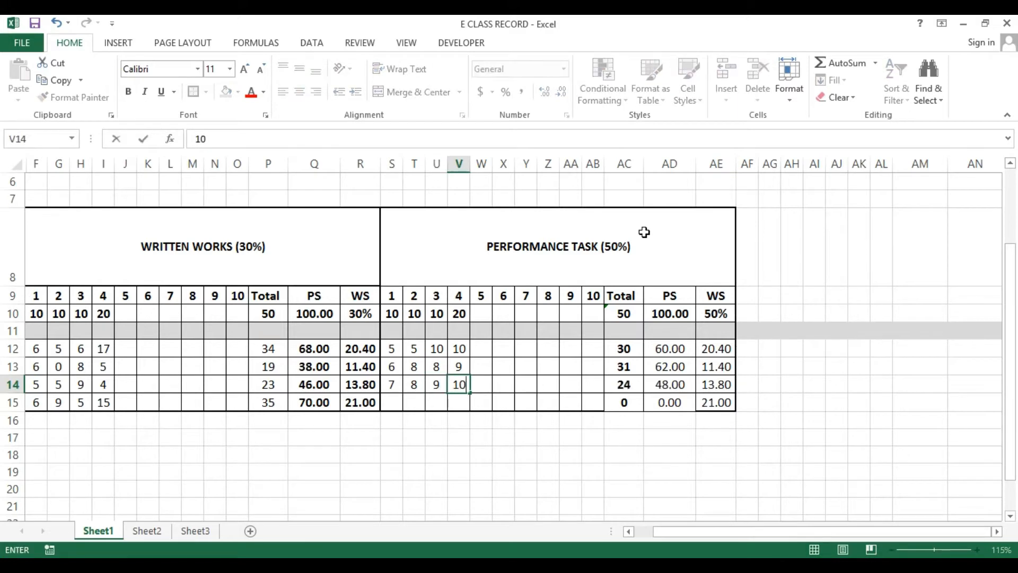
pyautogui.press('BackSpace')
pyautogui.press('BackSpace')
pyautogui.write('8')
pyautogui.press('Return')
# Enter performance task scores 5, 6, 8 and 5 for the fourth student in S15:V15
pyautogui.press('Left')
pyautogui.press('Left')
pyautogui.press('Left')
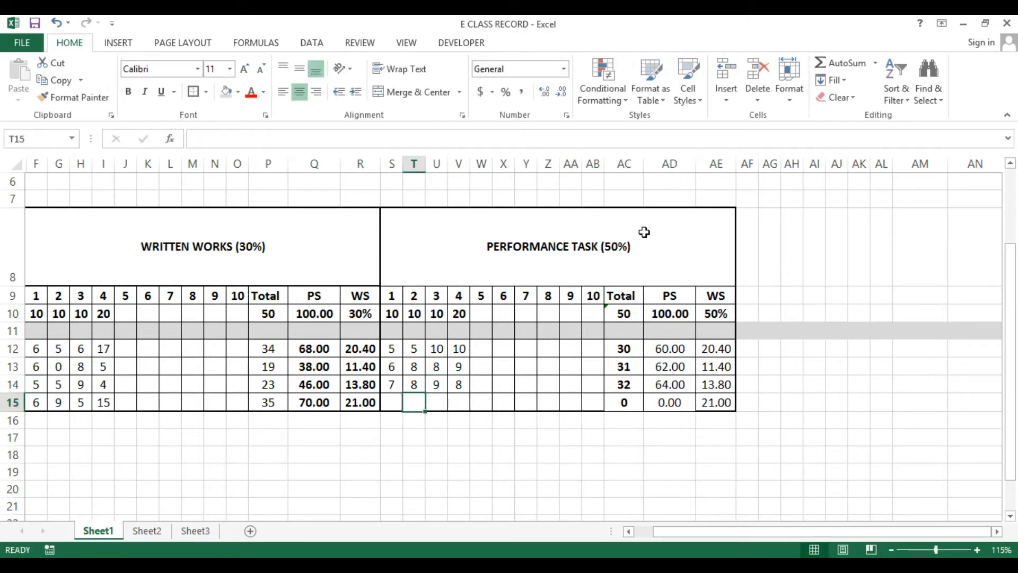
pyautogui.write('5')
pyautogui.press('Tab')
pyautogui.write('6')
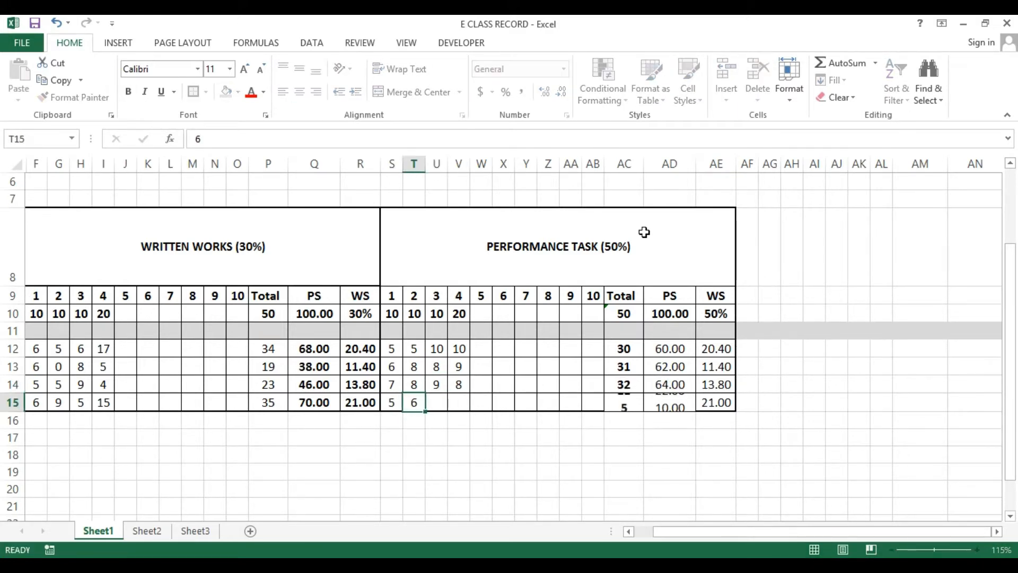
pyautogui.press('Tab')
pyautogui.write('8')
pyautogui.press('Tab')
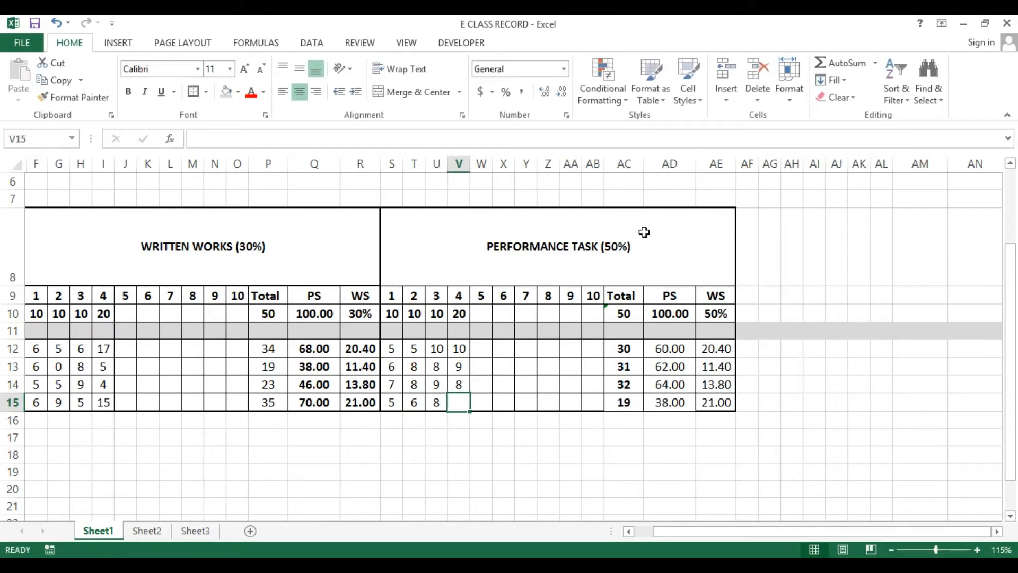
pyautogui.write('5')
pyautogui.press('Tab')
# Inspect the percentage formulas in AD12 through AD14
pyautogui.press('Up')
pyautogui.press('Up')
pyautogui.press('Up')
pyautogui.press('Right')
pyautogui.press('Right')
pyautogui.press('Right')
pyautogui.press('Right')
pyautogui.press('Right')
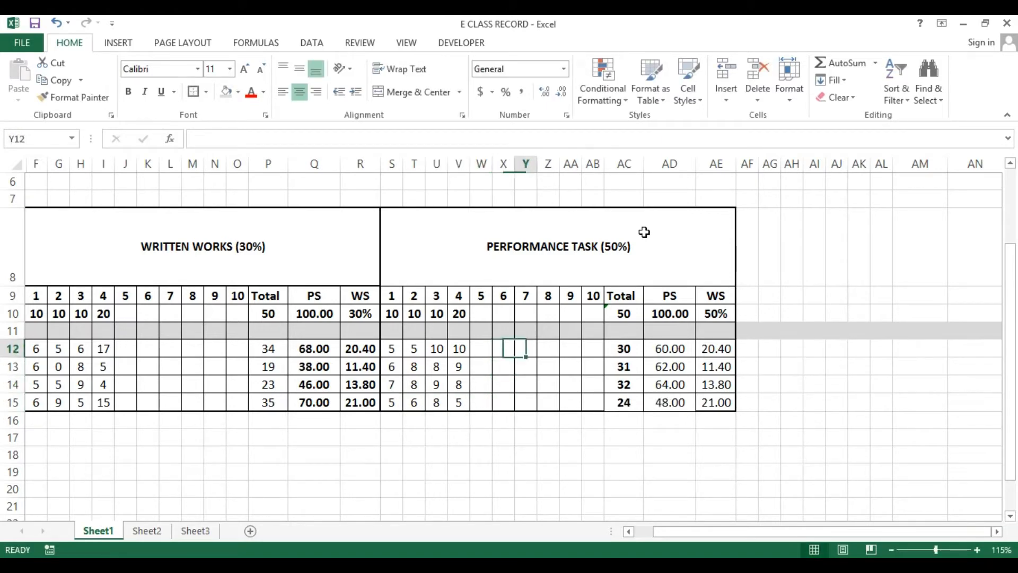
pyautogui.press('Right')
pyautogui.press('Right')
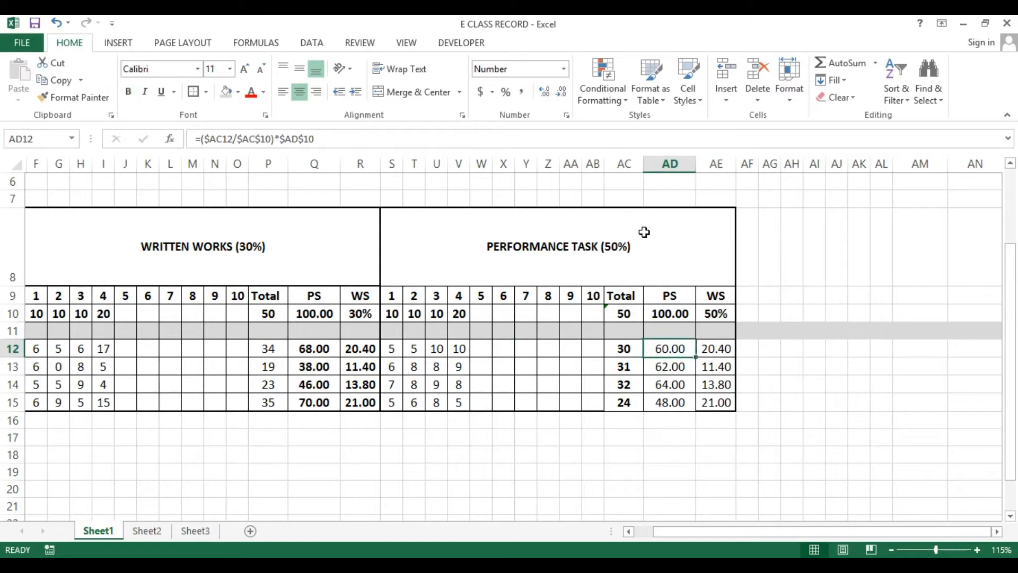
pyautogui.press('F2')
pyautogui.press('Escape')
pyautogui.press('Down')
pyautogui.press('F2')
pyautogui.press('Escape')
pyautogui.press('Down')
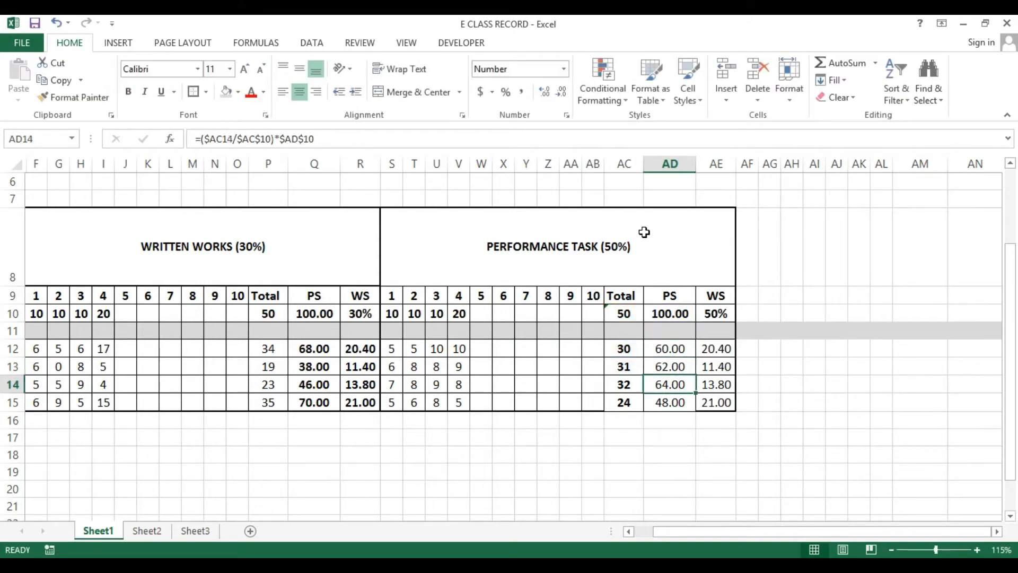
pyautogui.press('F2')
pyautogui.press('Escape')
# Change AE12's weighted score formula to =$AD12*$AE$10
pyautogui.press('Up')
pyautogui.press('Up')
pyautogui.press('Right')
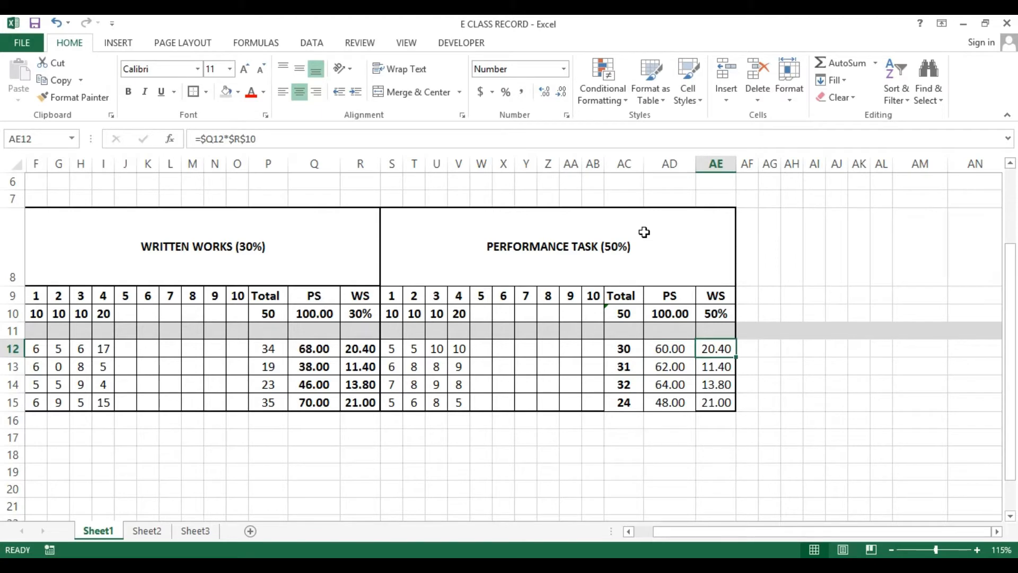
pyautogui.press('F2')
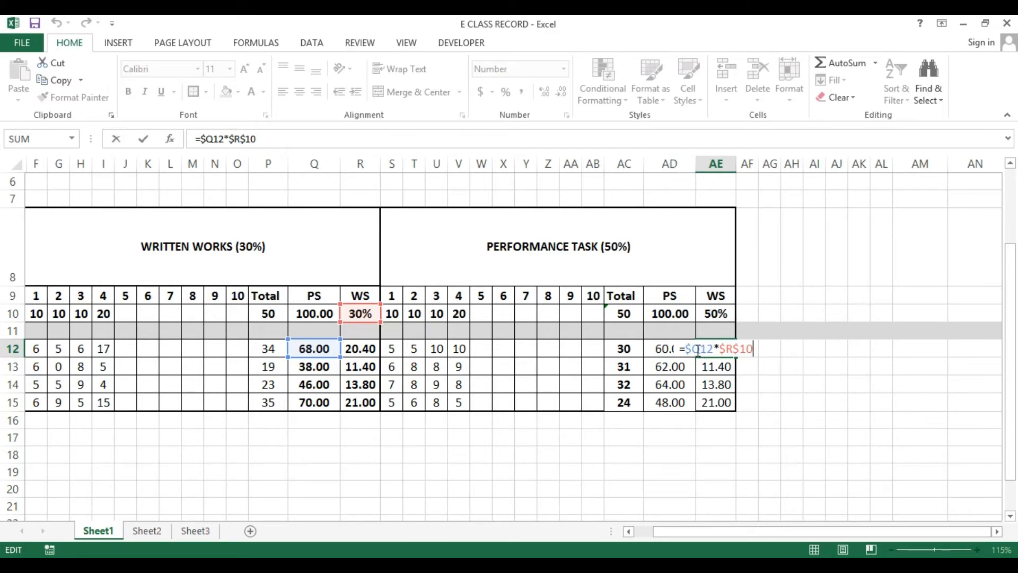
pyautogui.moveTo(692, 348); pyautogui.dragTo(700, 349)
pyautogui.write('AD')
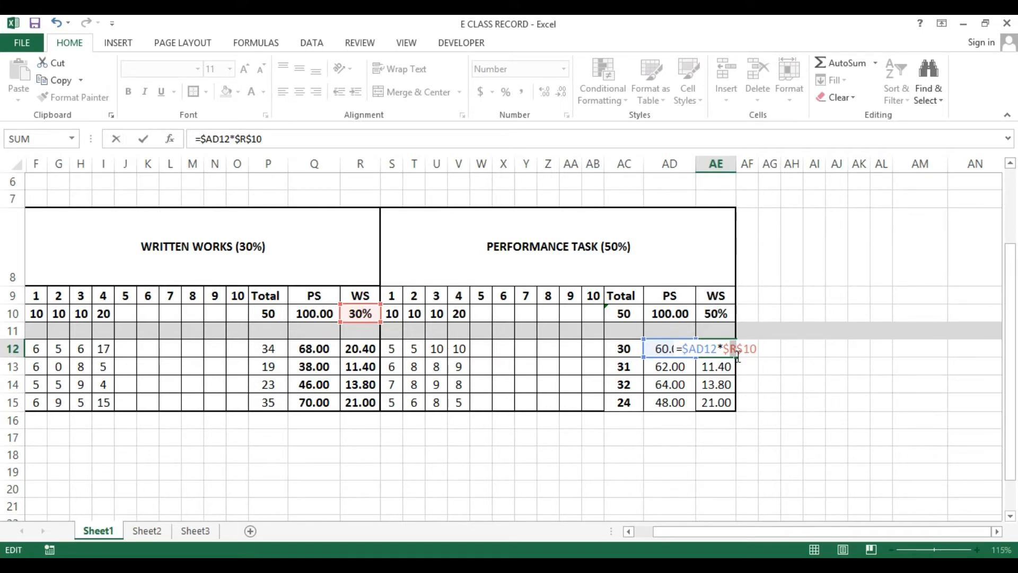
pyautogui.press('BackSpace')
pyautogui.write('A')
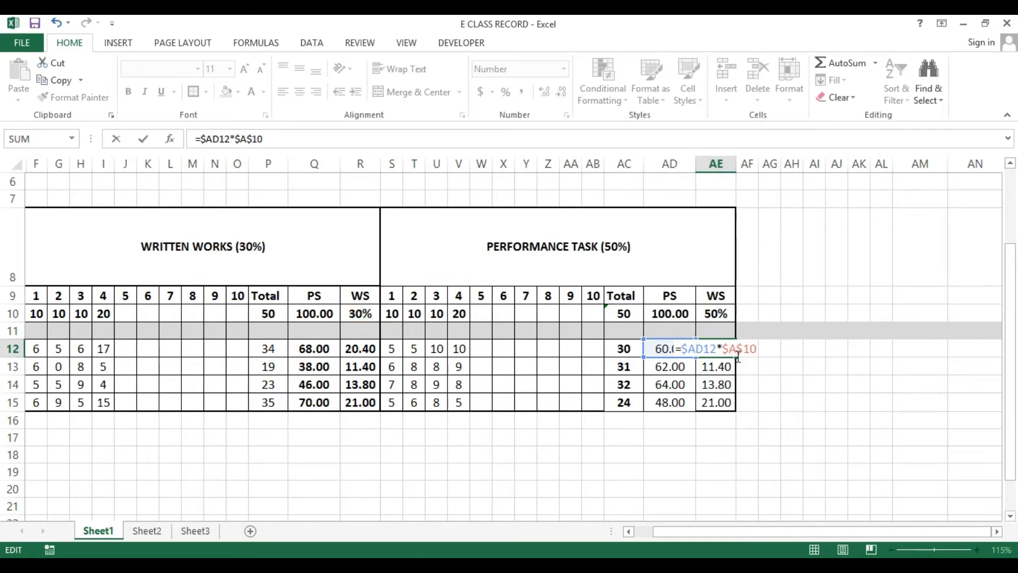
pyautogui.write('E')
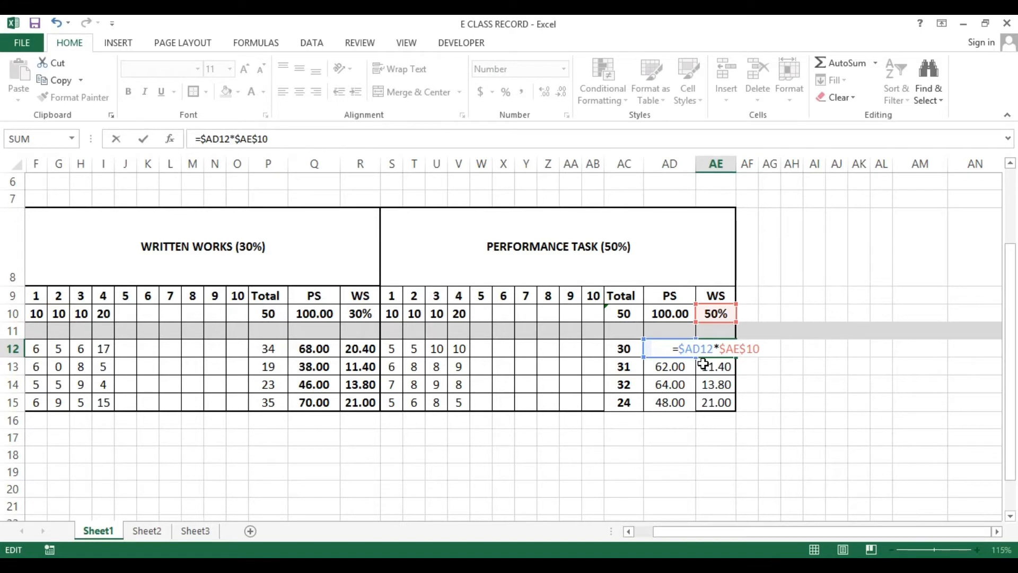
pyautogui.press('Return')
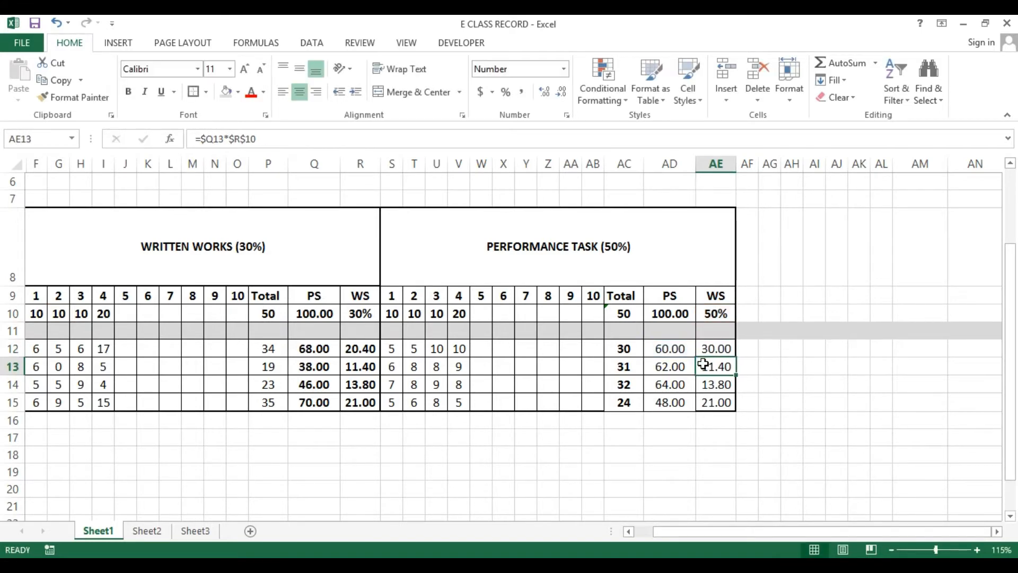
# Copy the weighted score formula from AE12 down to AE13:AE15
pyautogui.press('Up')
pyautogui.hotkey('ctrl', 'c')
pyautogui.press('Down')
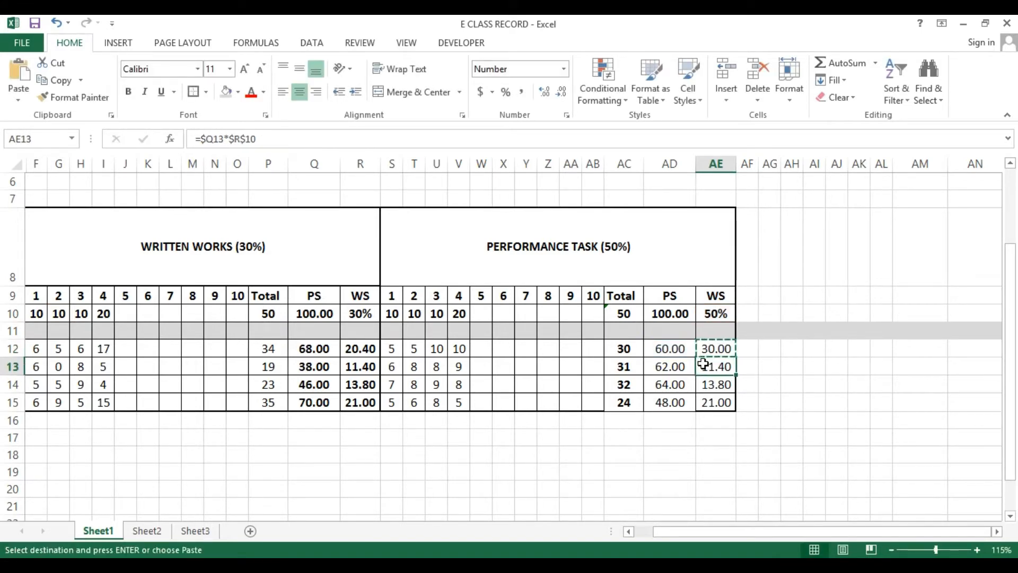
pyautogui.hotkey('shift', 'Down')
pyautogui.hotkey('shift', 'Down')
pyautogui.hotkey('ctrl', 'v')
pyautogui.press('Escape')
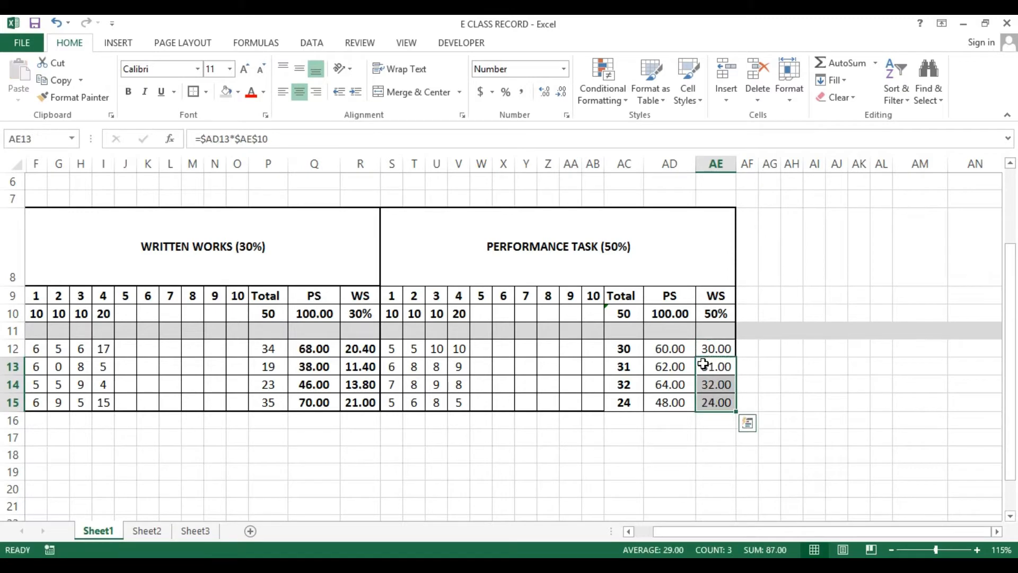
# Check the weighted score formulas in AE12 through AE15
pyautogui.click(704, 348)
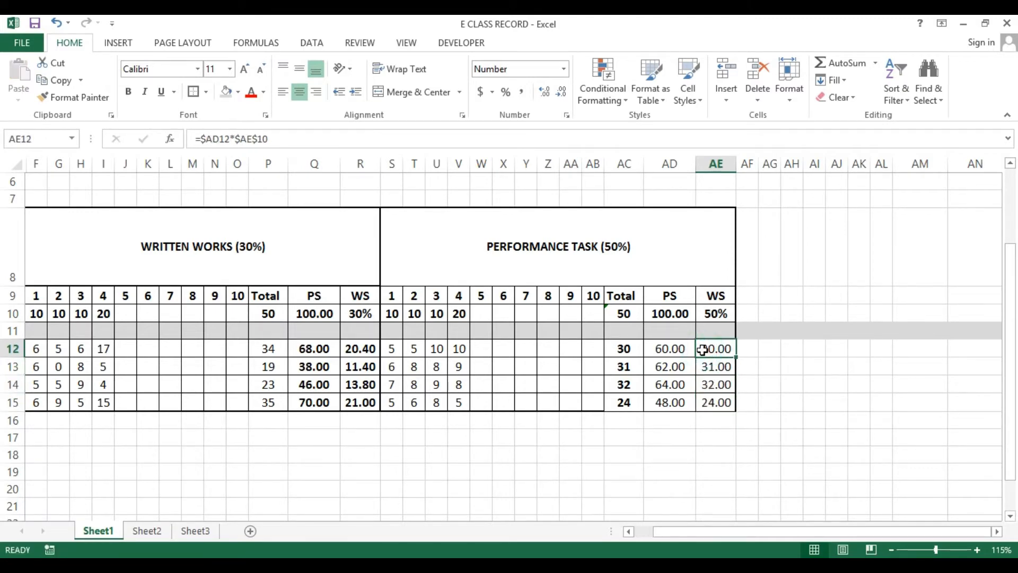
pyautogui.press('F2')
pyautogui.press('Return')
pyautogui.press('F2')
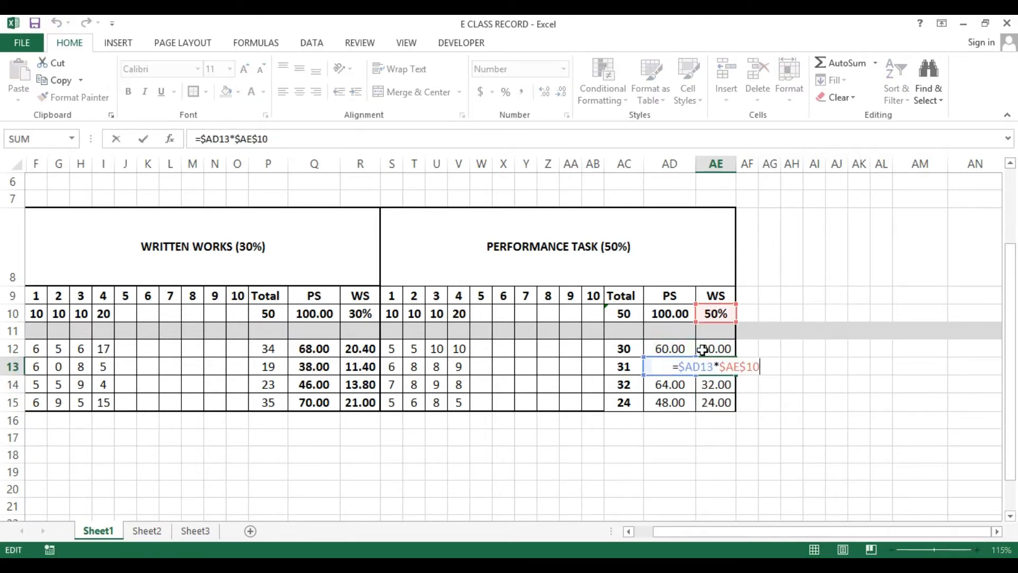
pyautogui.press('Return')
pyautogui.press('F2')
pyautogui.press('Return')
pyautogui.press('F2')
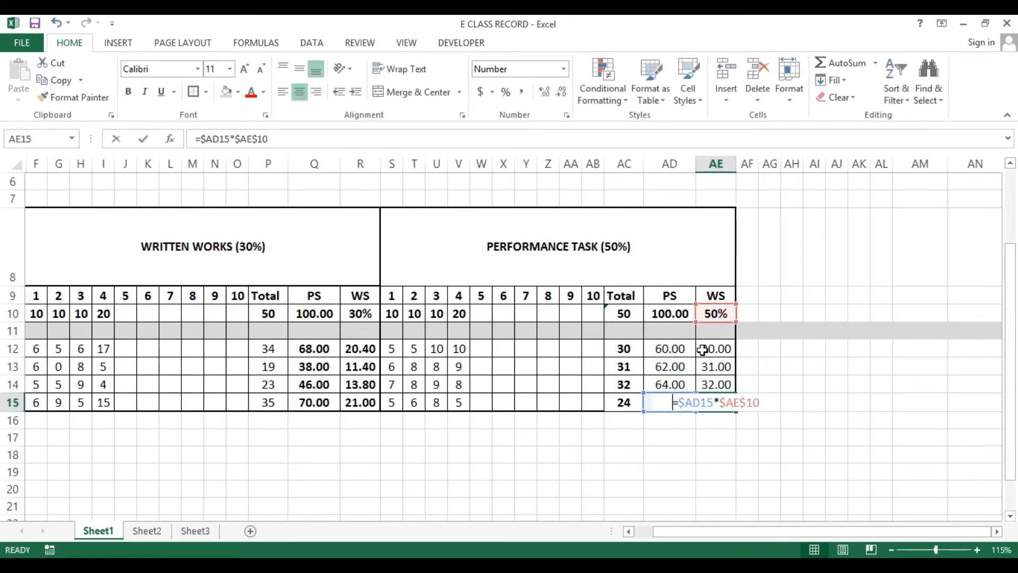
pyautogui.press('Escape')
pyautogui.press('Left')
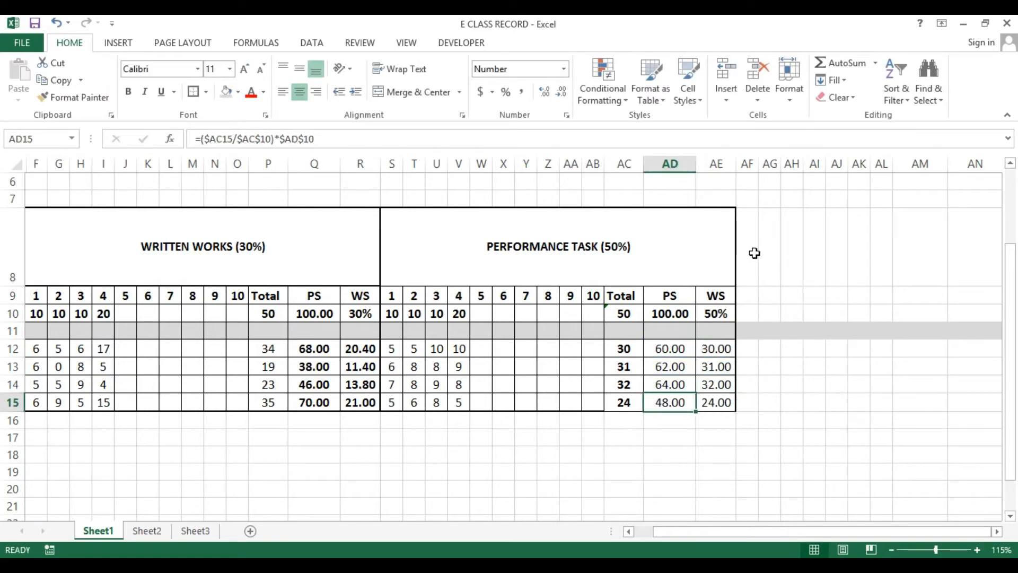
# Examine the merged Written Works and Performance Task header cells
pyautogui.scroll(-2, 653, 318)
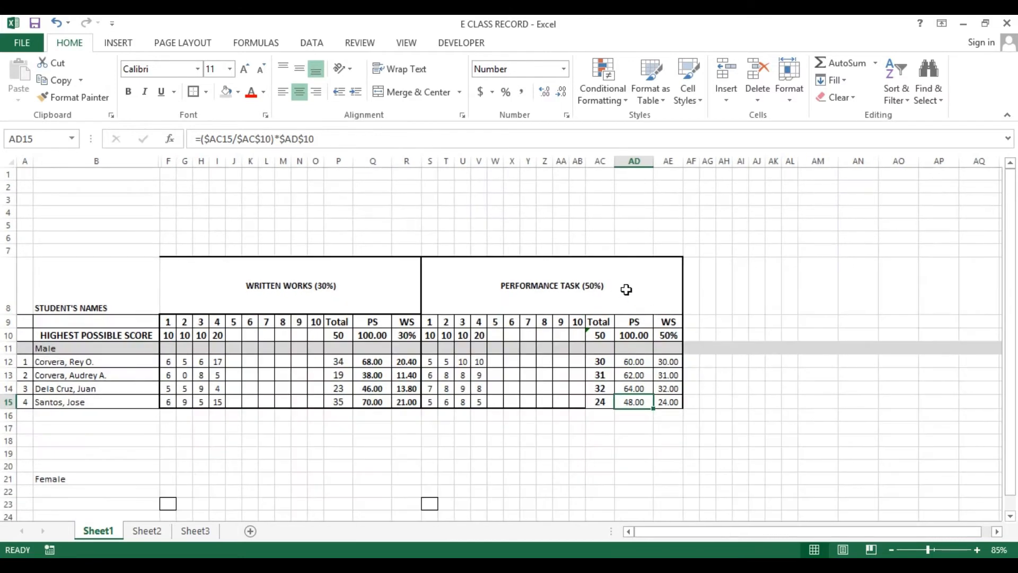
pyautogui.click(624, 287)
pyautogui.click(556, 285)
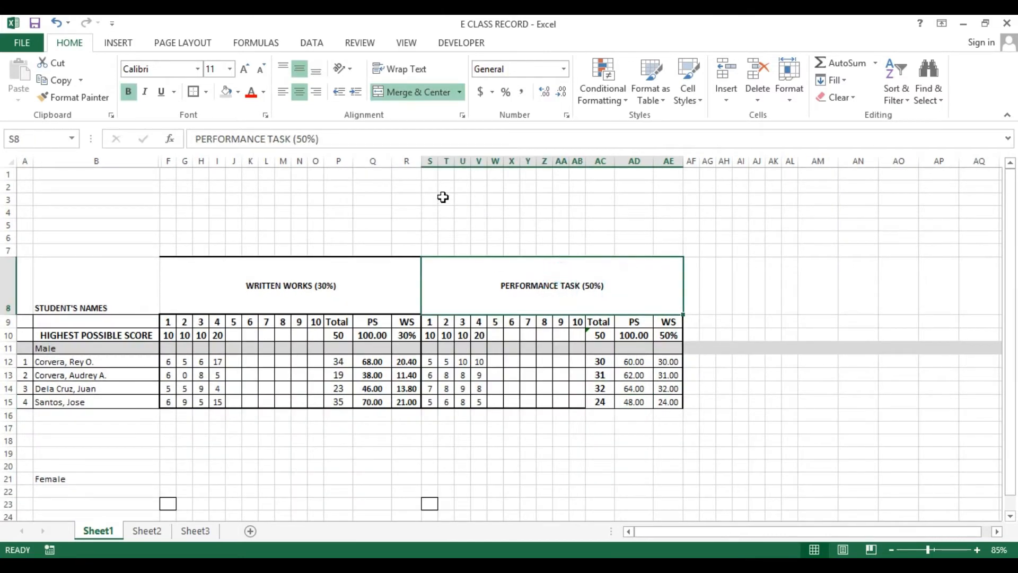
pyautogui.click(318, 299)
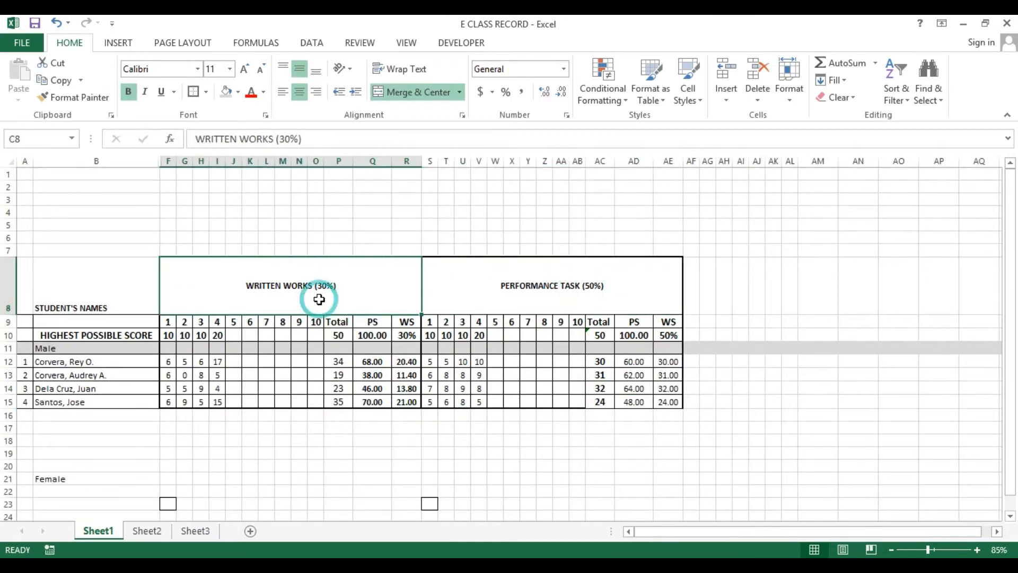
pyautogui.click(504, 298)
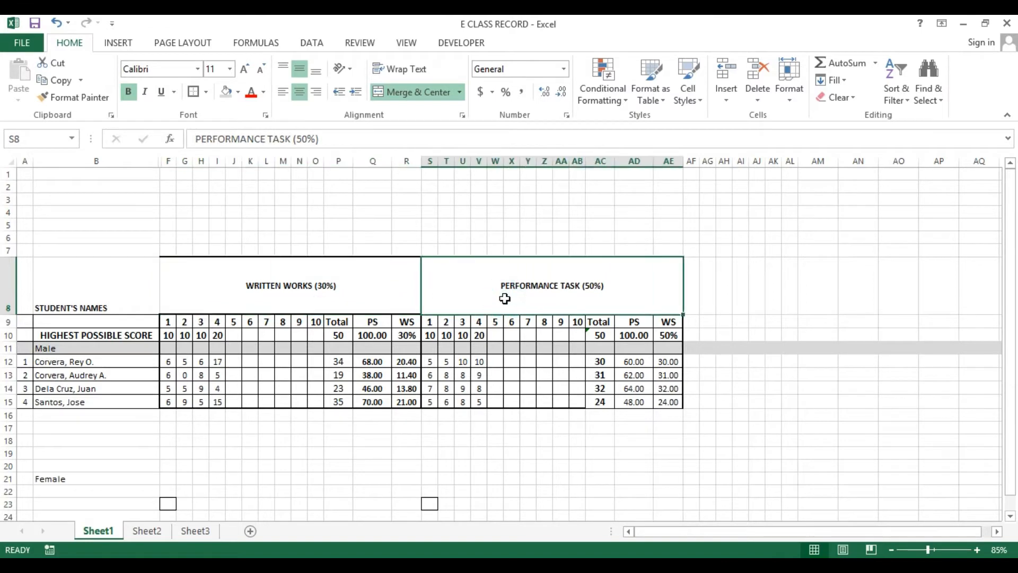
pyautogui.click(352, 291)
pyautogui.click(522, 307)
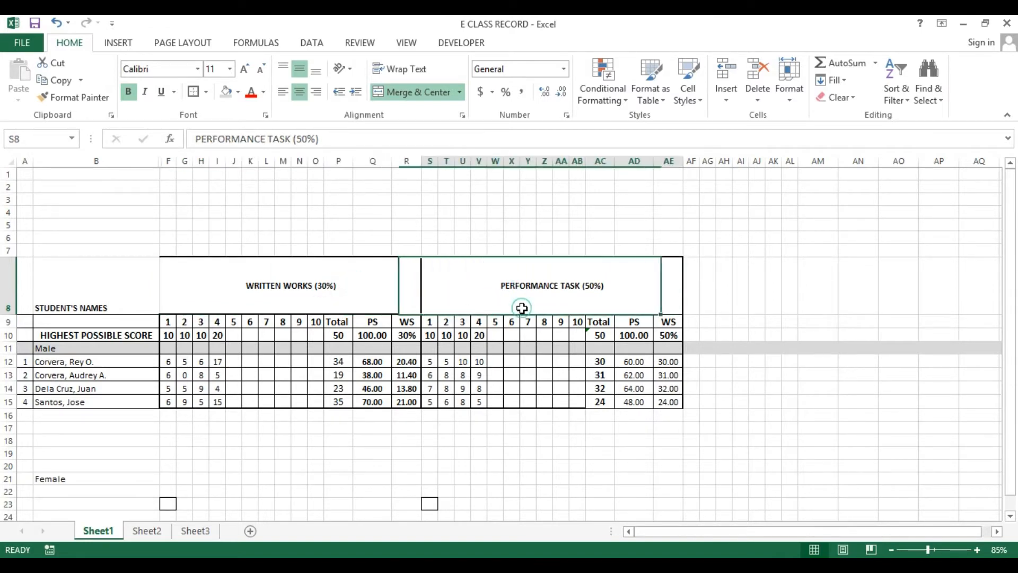
pyautogui.moveTo(655, 536); pyautogui.dragTo(682, 533)
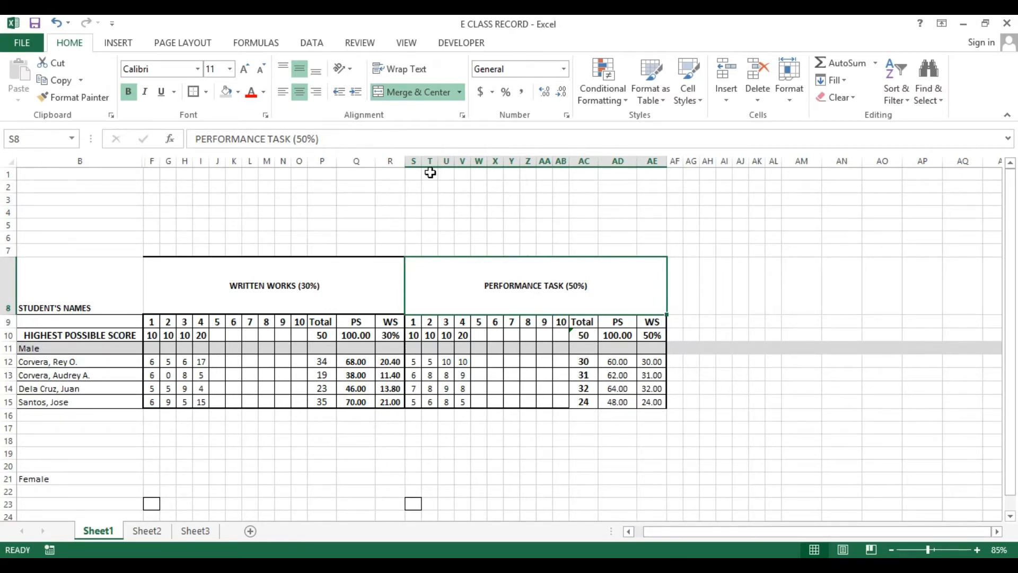
# Copy the Performance Task block in columns S to AE and paste it into the columns starting at AF
pyautogui.moveTo(413, 160); pyautogui.dragTo(641, 164)
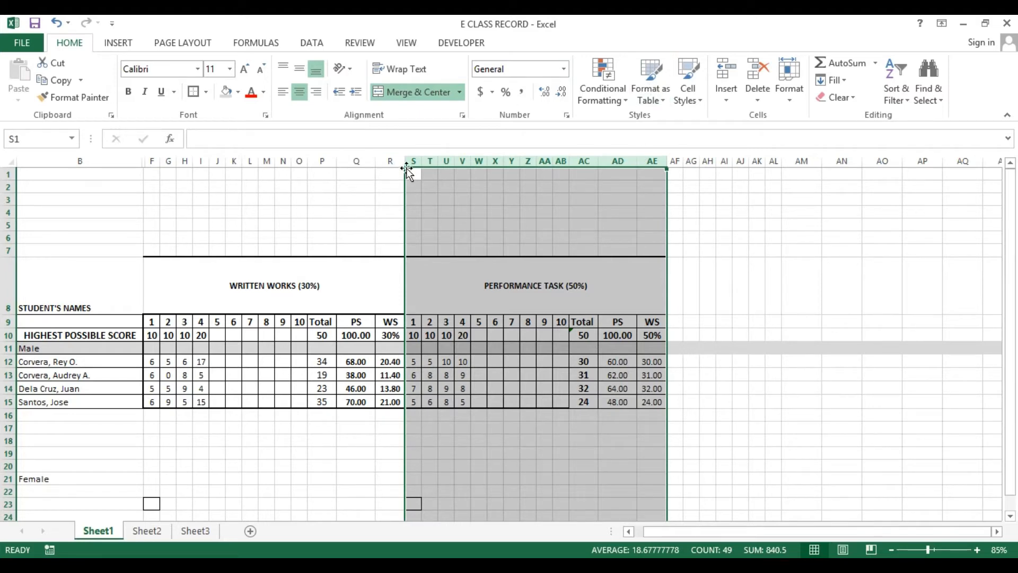
pyautogui.moveTo(413, 161); pyautogui.dragTo(663, 160)
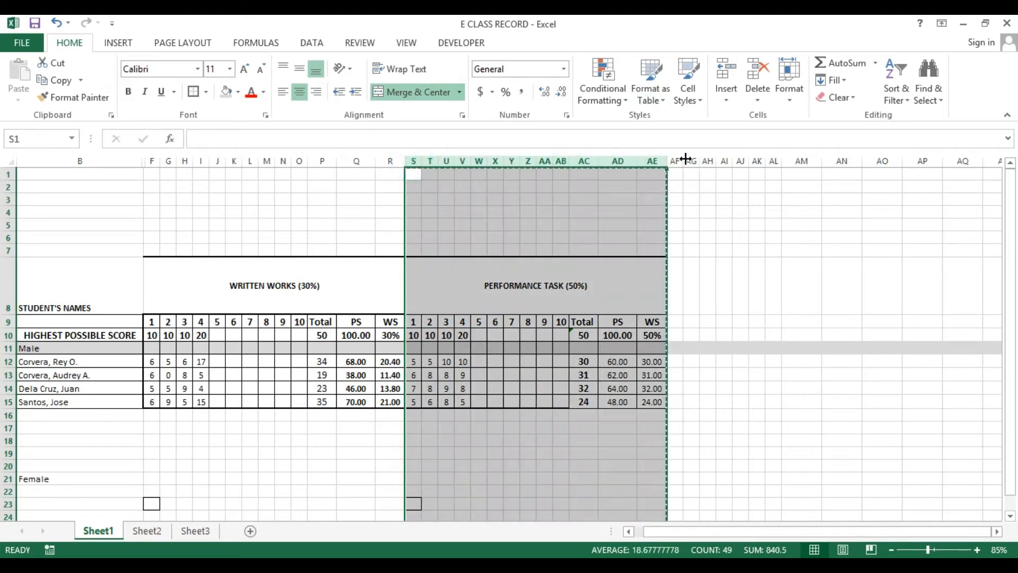
pyautogui.hotkey('ctrl', 'c')
pyautogui.click(676, 160)
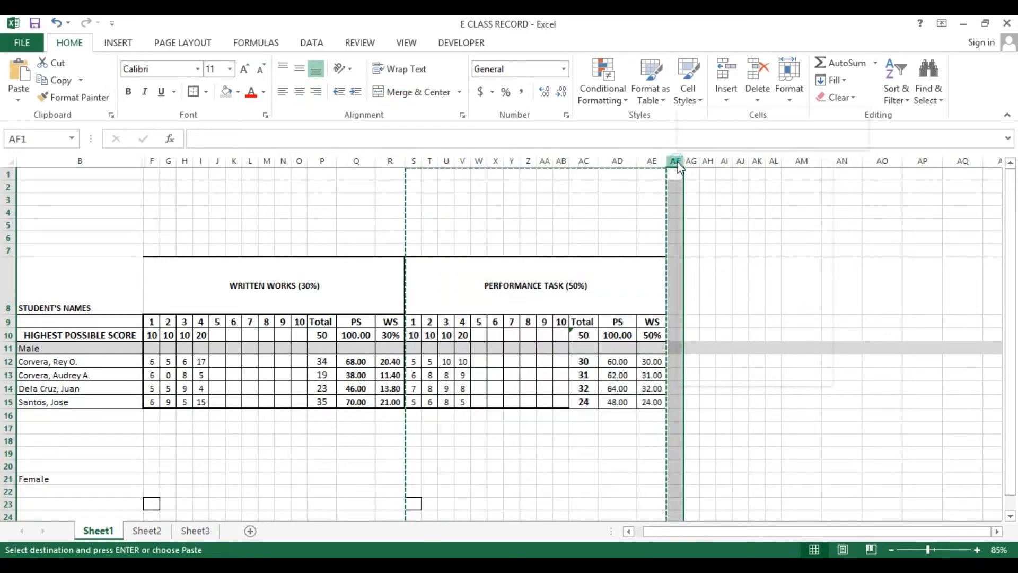
pyautogui.rightClick(677, 160)
pyautogui.click(724, 266)
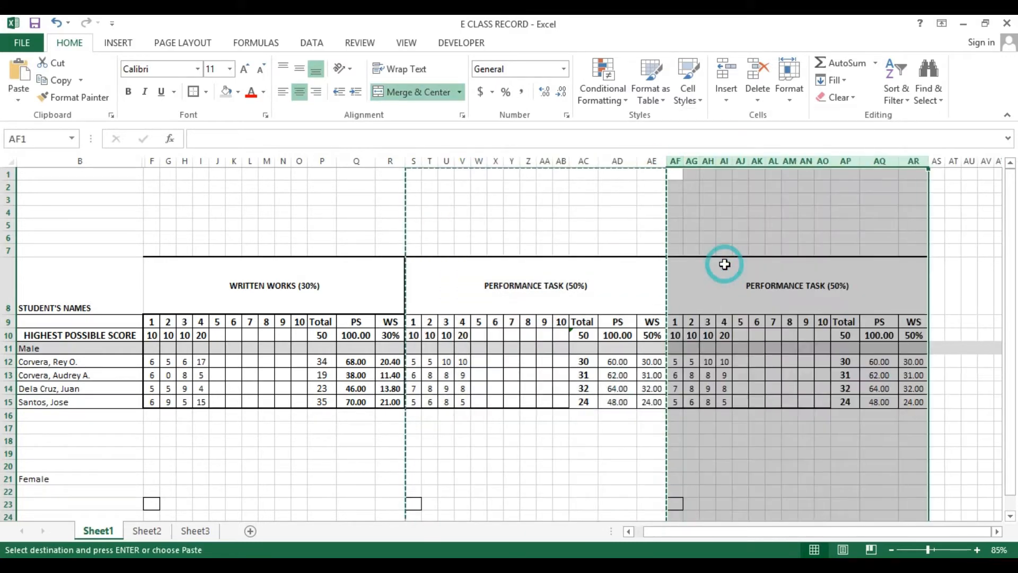
# Unmerge the pasted header cell in AF8
pyautogui.click(711, 274)
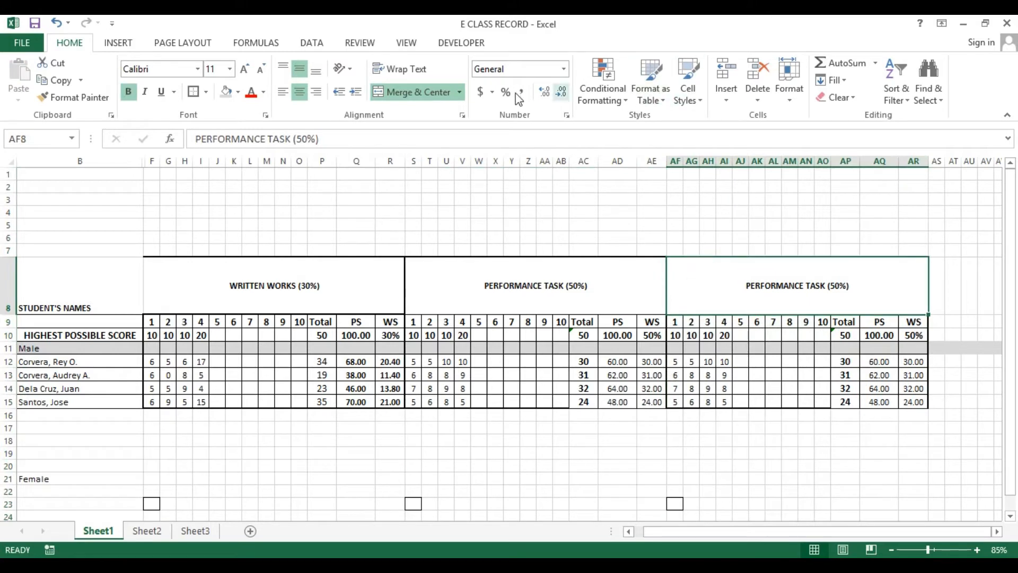
pyautogui.click(419, 91)
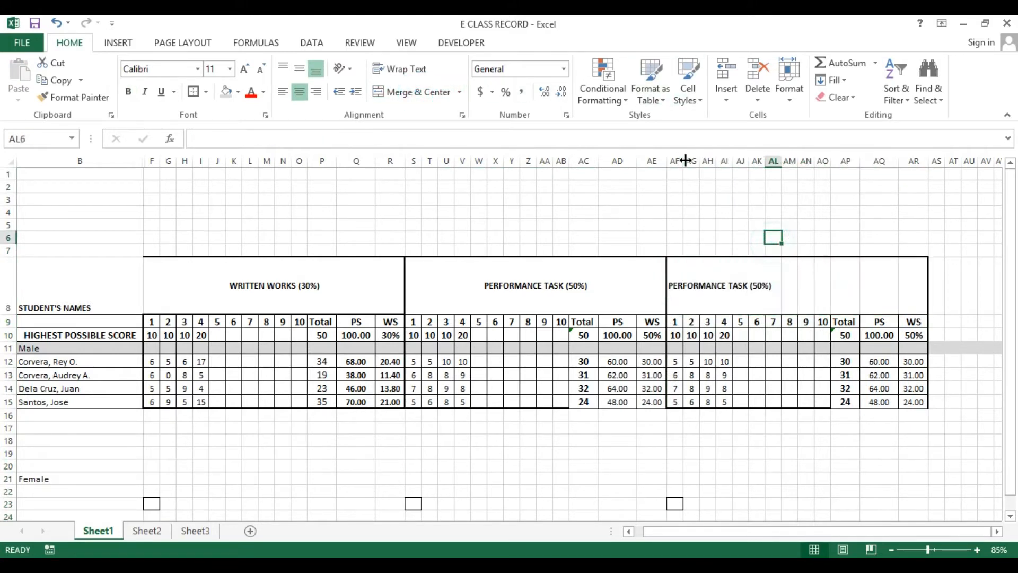
# Delete the extra score columns and the Total column from the pasted block, keeping one score column, PS and WS
pyautogui.moveTo(691, 160); pyautogui.dragTo(823, 186)
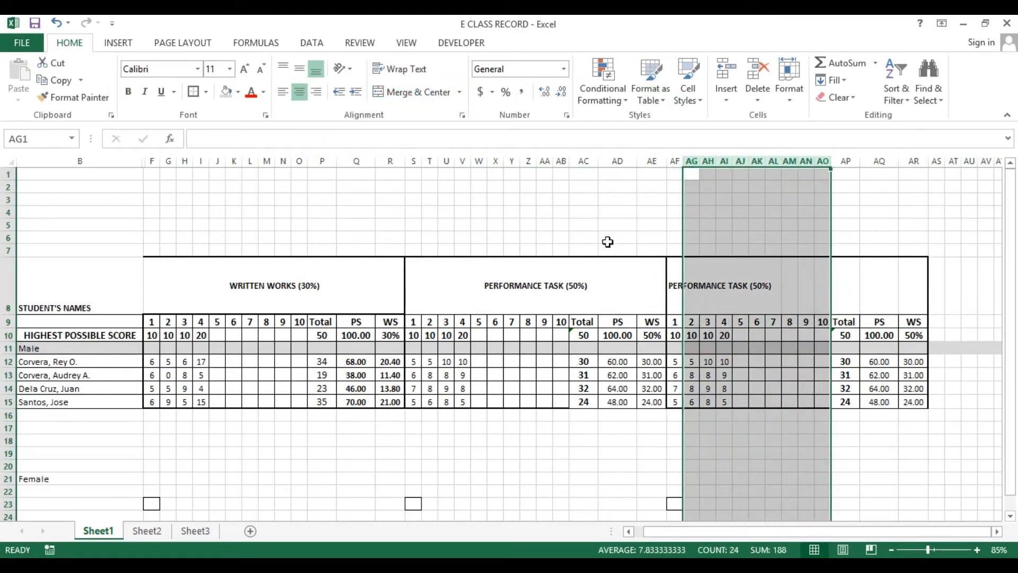
pyautogui.rightClick(720, 226)
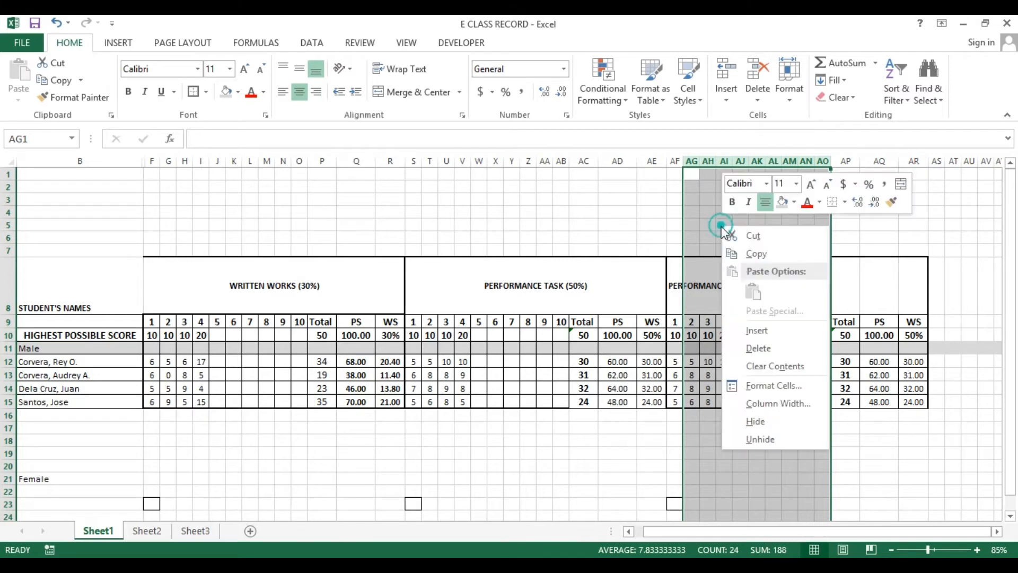
pyautogui.click(755, 345)
pyautogui.click(698, 316)
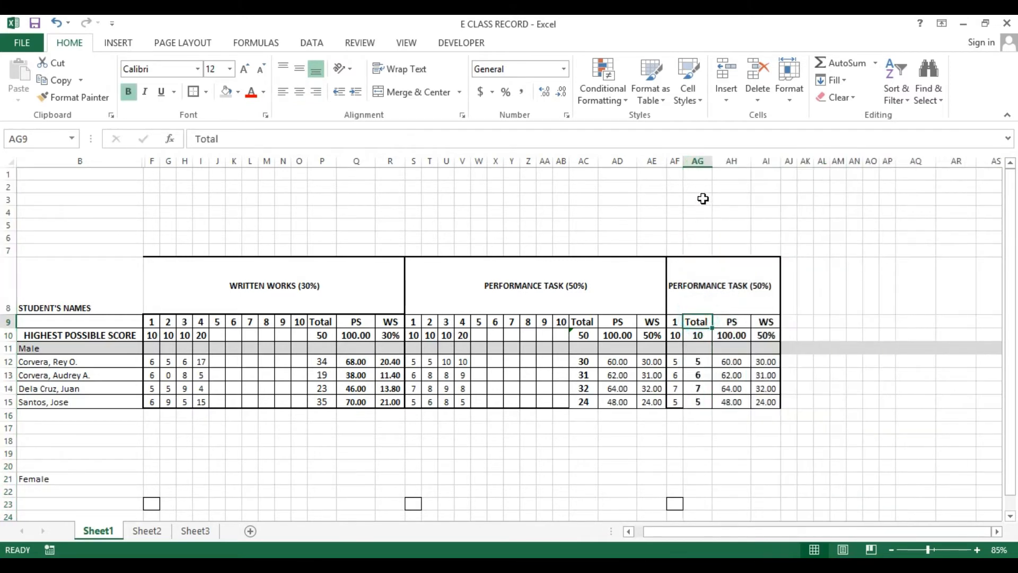
pyautogui.click(697, 159)
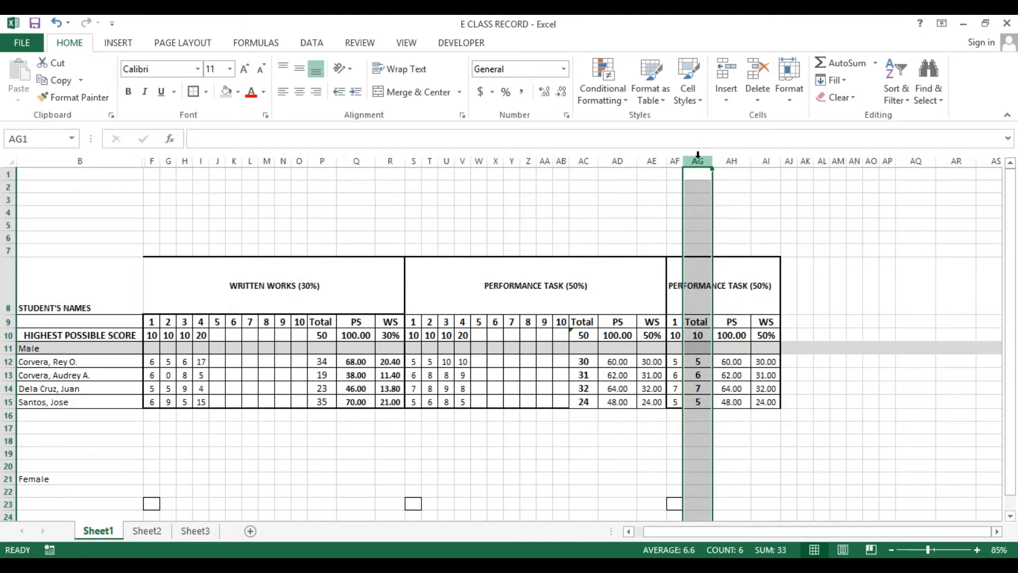
pyautogui.rightClick(697, 162)
pyautogui.click(710, 280)
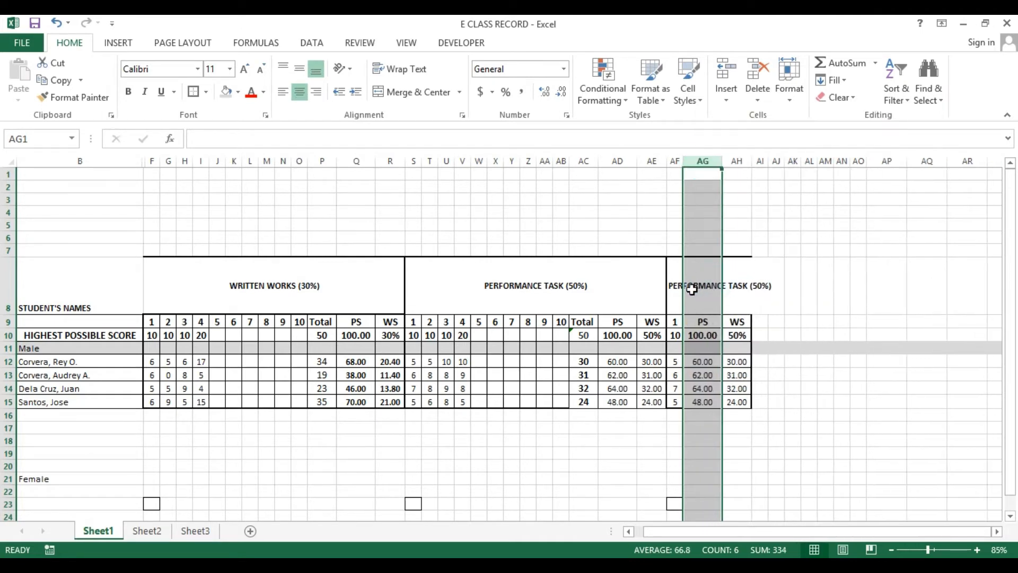
# Widen the WS column AH of the new block
pyautogui.click(693, 289)
pyautogui.moveTo(751, 162); pyautogui.dragTo(789, 162)
# Change the new header's weight to PERFORMANCE TASK (20%) and merge and center it across AF8:AH8
pyautogui.click(676, 286)
pyautogui.click(734, 288)
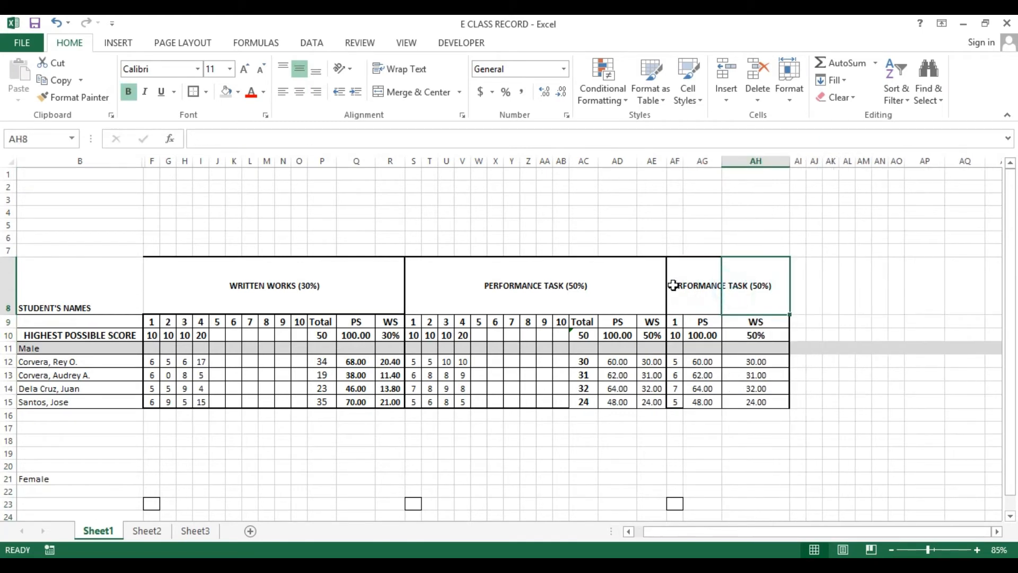
pyautogui.click(674, 285)
pyautogui.click(715, 281)
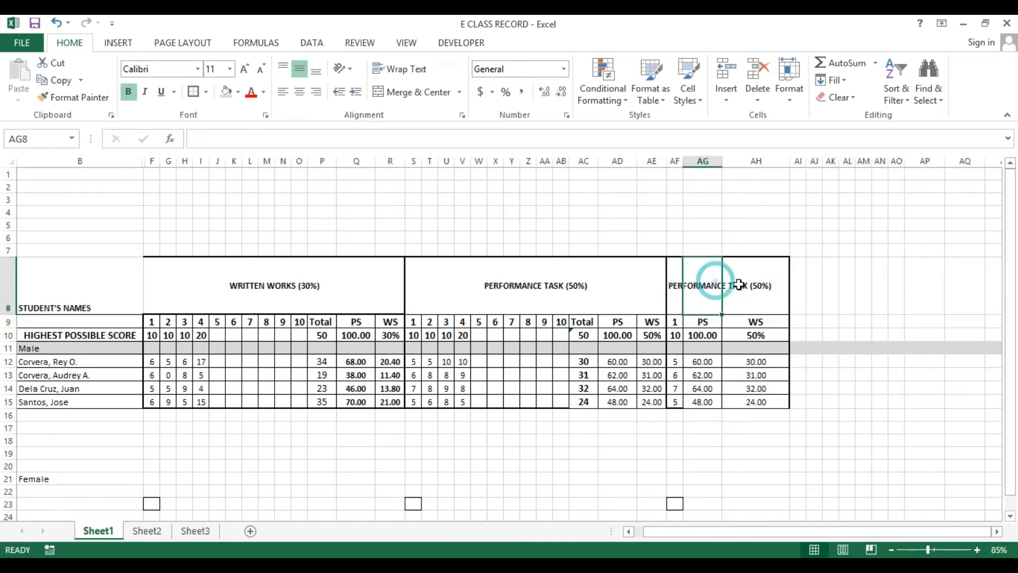
pyautogui.click(675, 285)
pyautogui.moveTo(297, 139); pyautogui.dragTo(302, 140)
pyautogui.write('2')
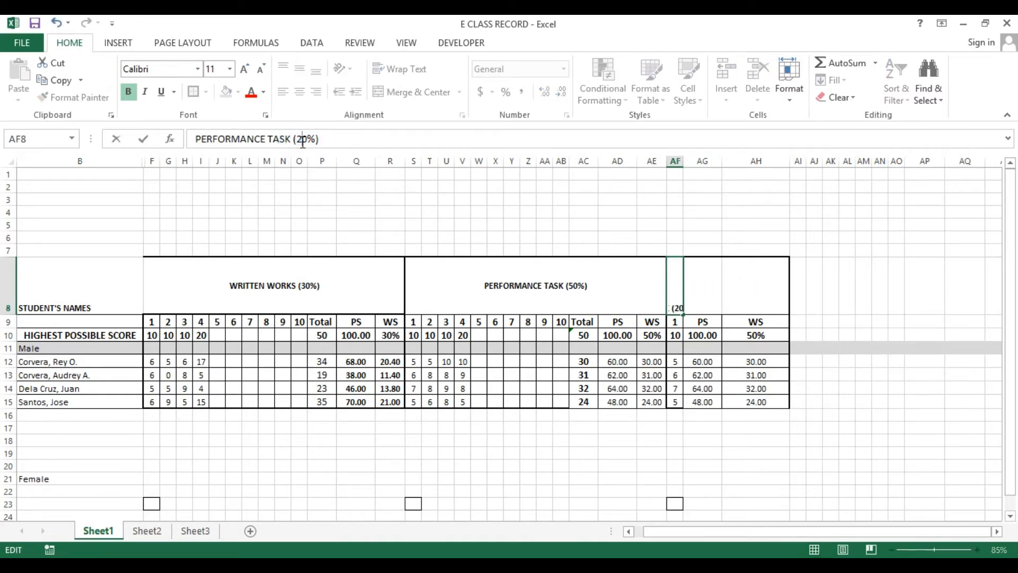
pyautogui.press('Return')
pyautogui.press('Up')
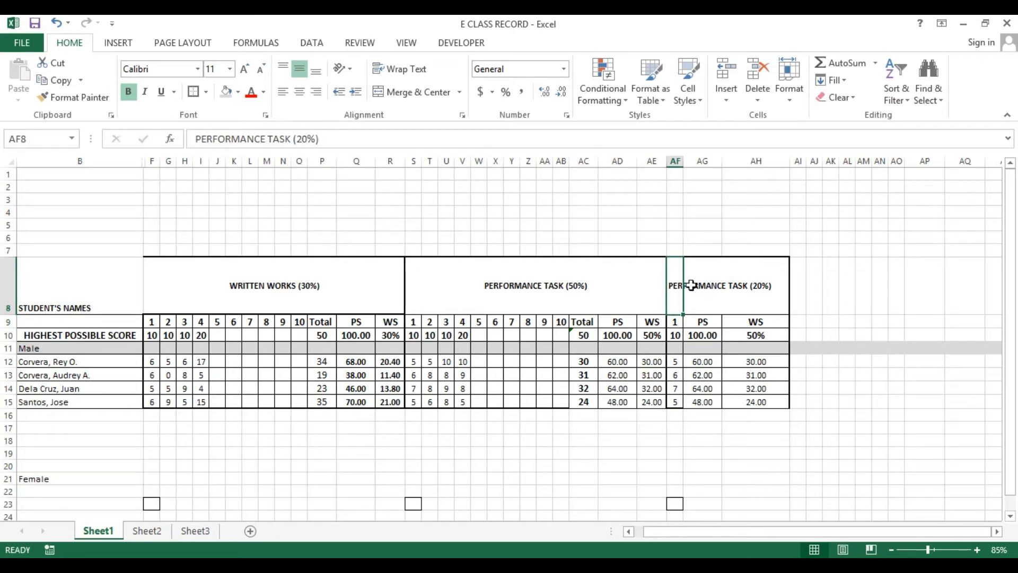
pyautogui.moveTo(673, 281); pyautogui.dragTo(750, 281)
pyautogui.click(413, 92)
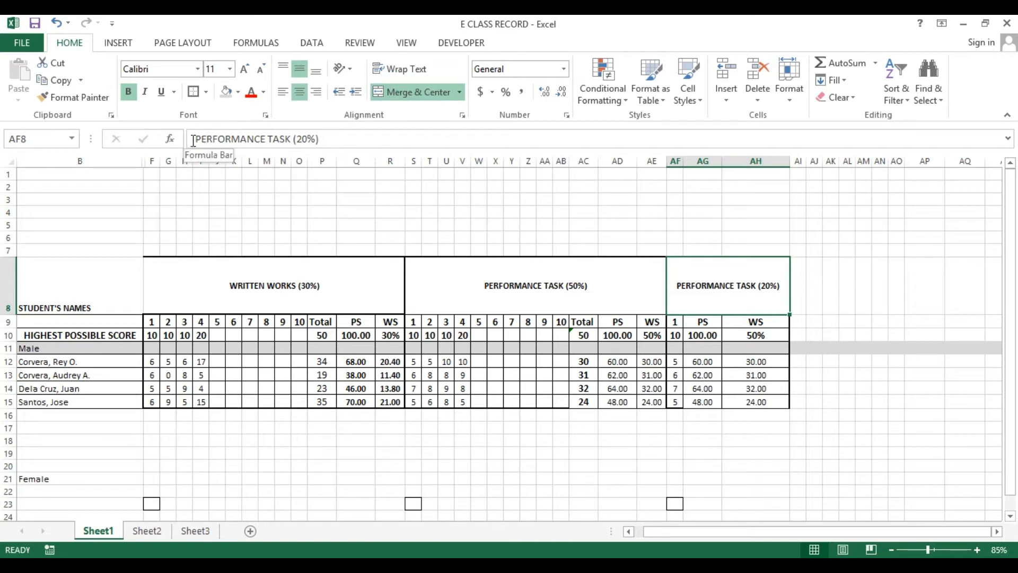
# Rename the new header to QUARTERLY TAKS (20%)
pyautogui.moveTo(194, 138); pyautogui.dragTo(289, 138)
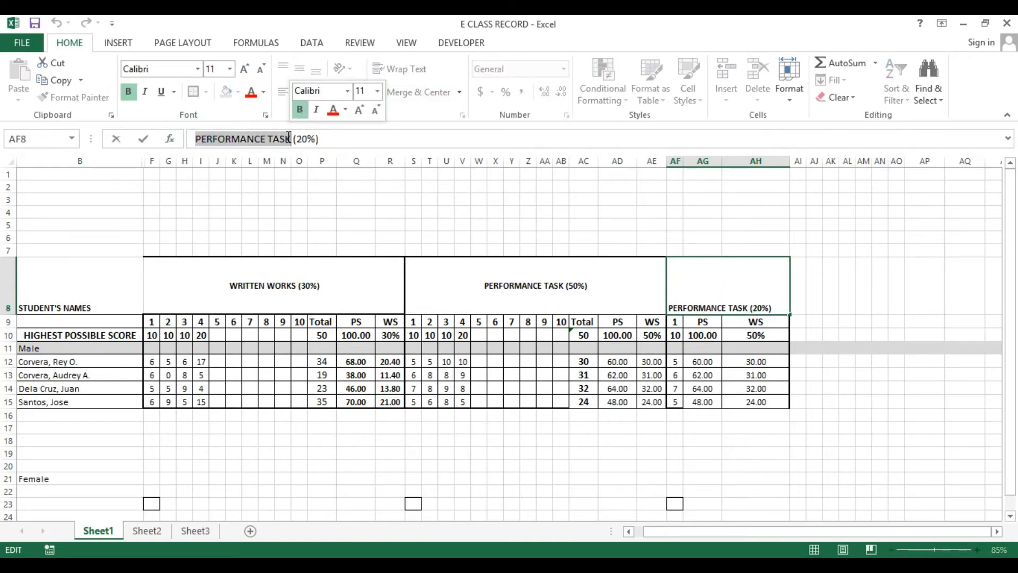
pyautogui.write('QU')
pyautogui.write('ART')
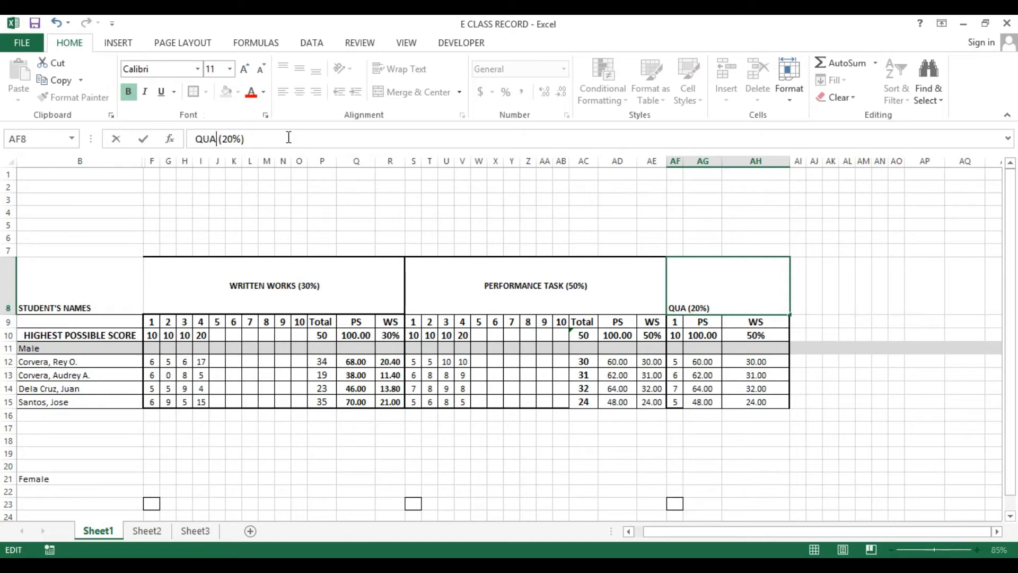
pyautogui.write('ERLY')
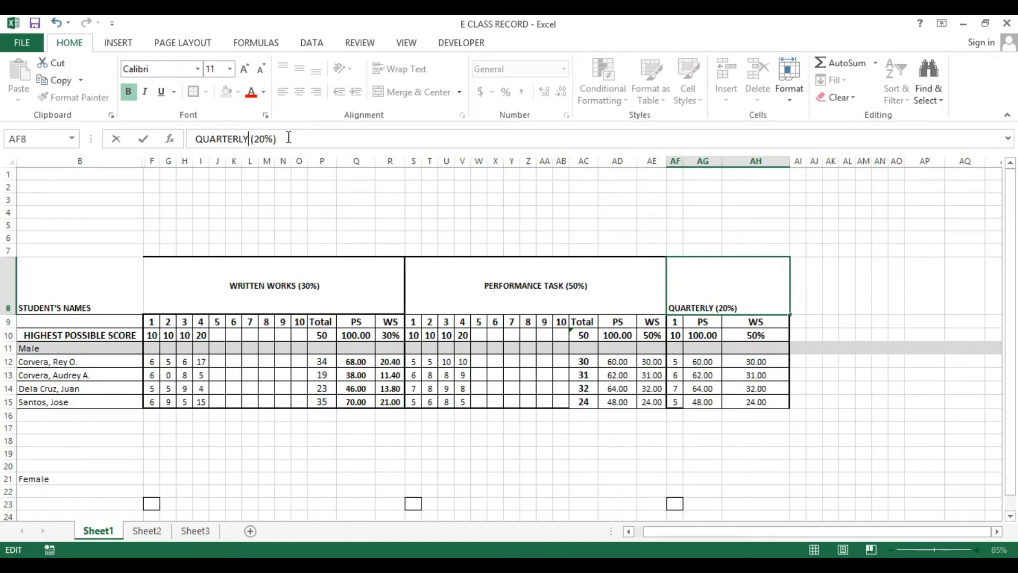
pyautogui.write(' TAKS')
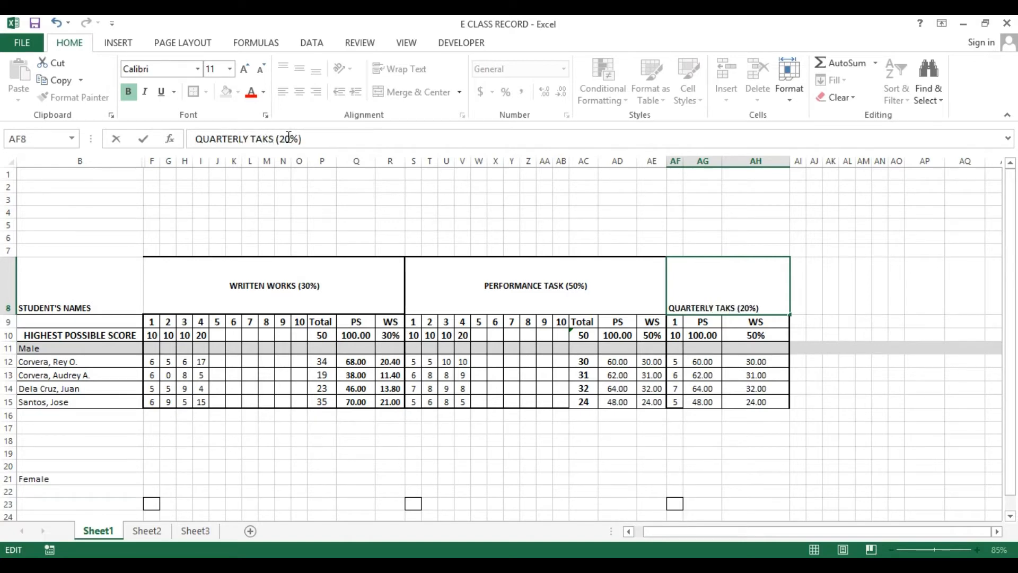
pyautogui.press('Return')
pyautogui.press('Up')
# Set the weight in AH10 to 20%
pyautogui.press('Down')
pyautogui.press('Down')
pyautogui.press('Right')
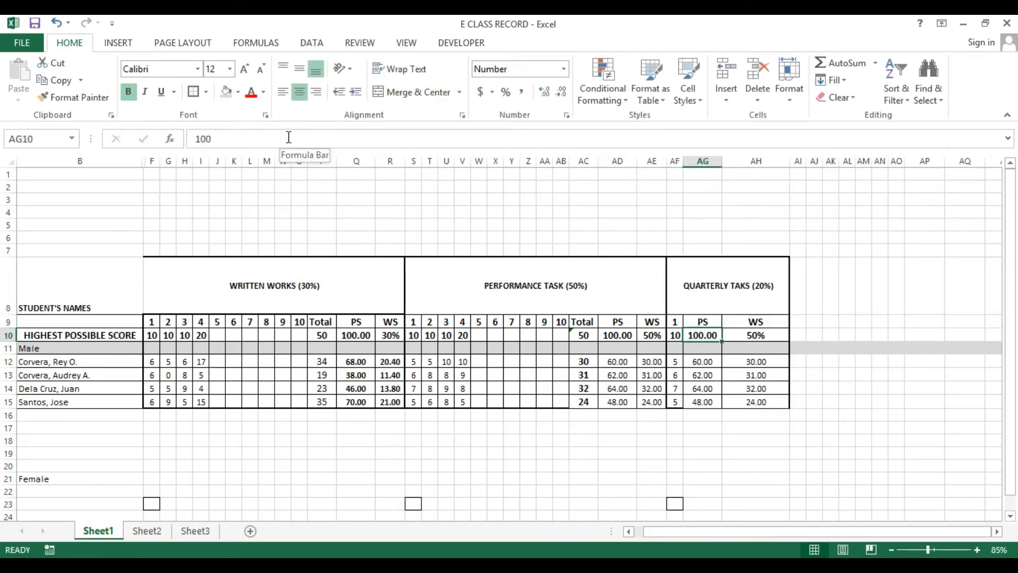
pyautogui.press('Up')
pyautogui.press('Right')
pyautogui.press('Down')
pyautogui.write('20')
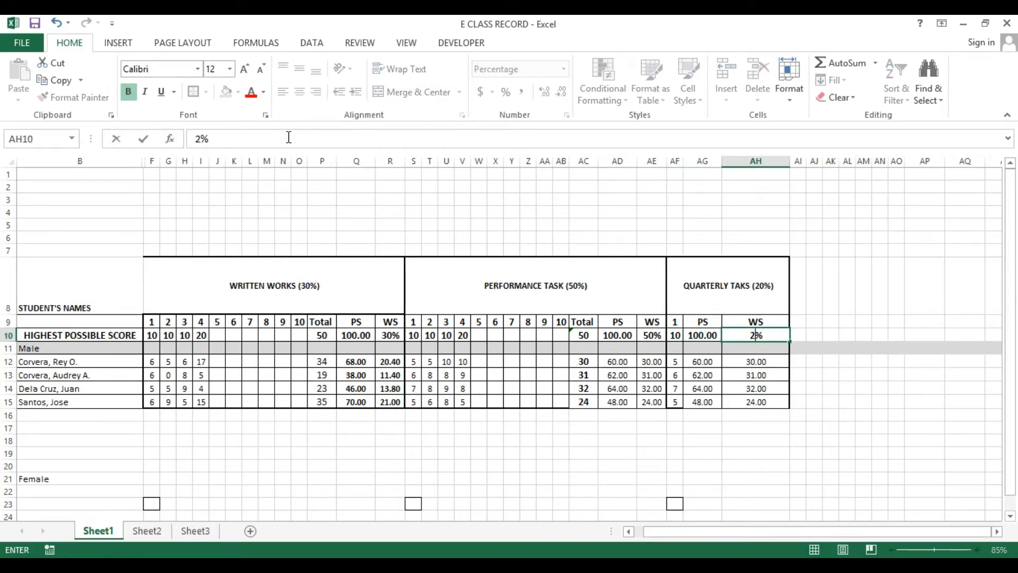
pyautogui.press('Return')
# Set the highest possible score in AF10 to 30
pyautogui.press('Up')
pyautogui.press('Left')
pyautogui.press('Left')
pyautogui.press('Left')
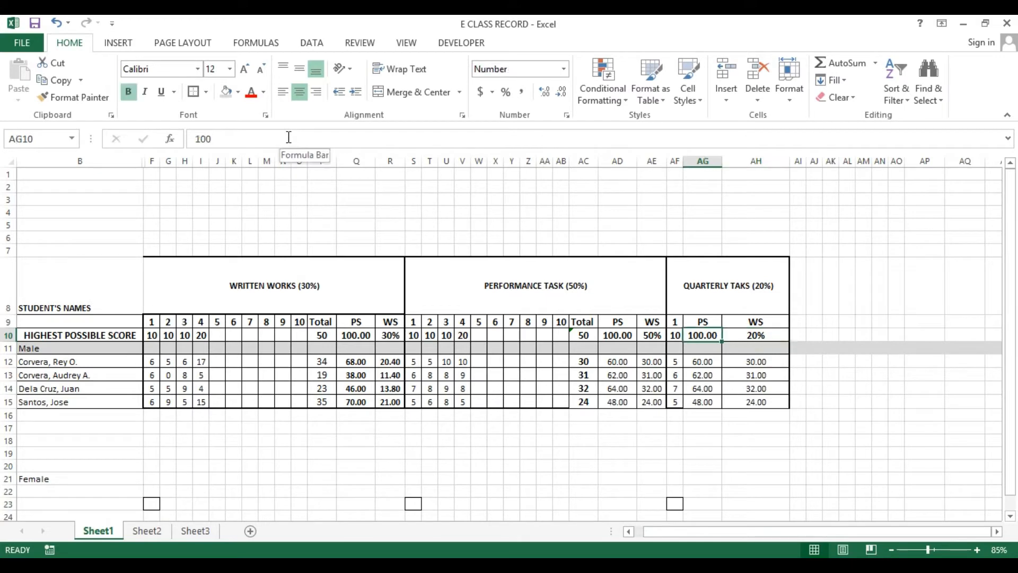
pyautogui.press('Right')
pyautogui.press('Left')
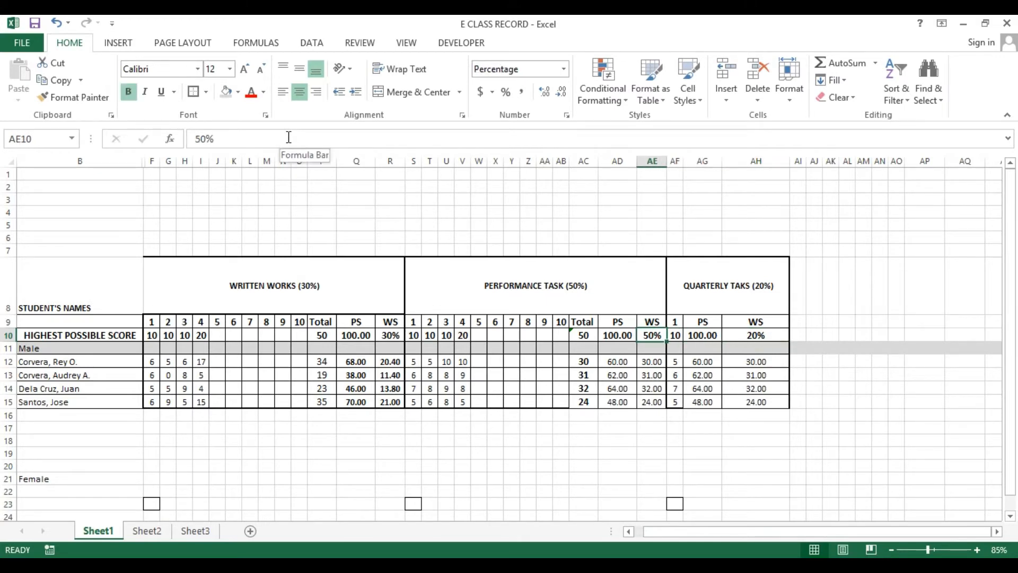
pyautogui.press('Left')
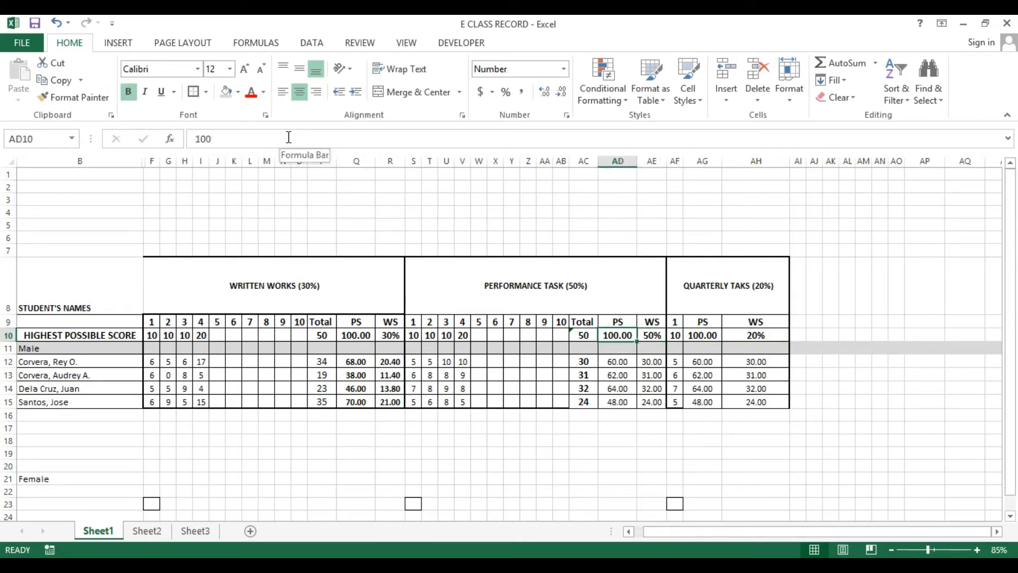
pyautogui.press('Right')
pyautogui.press('Right')
pyautogui.write('30')
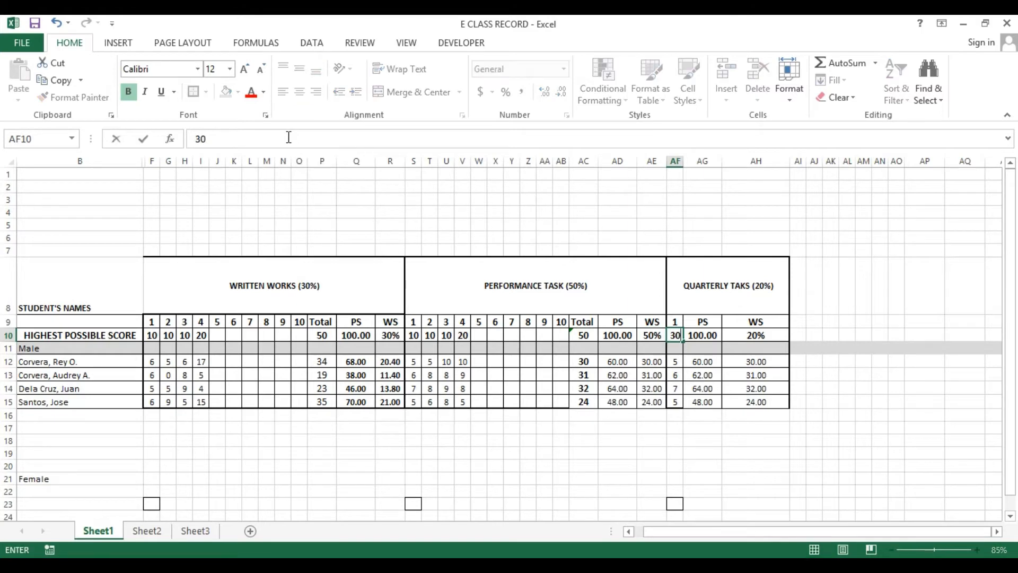
pyautogui.press('Return')
pyautogui.press('Return')
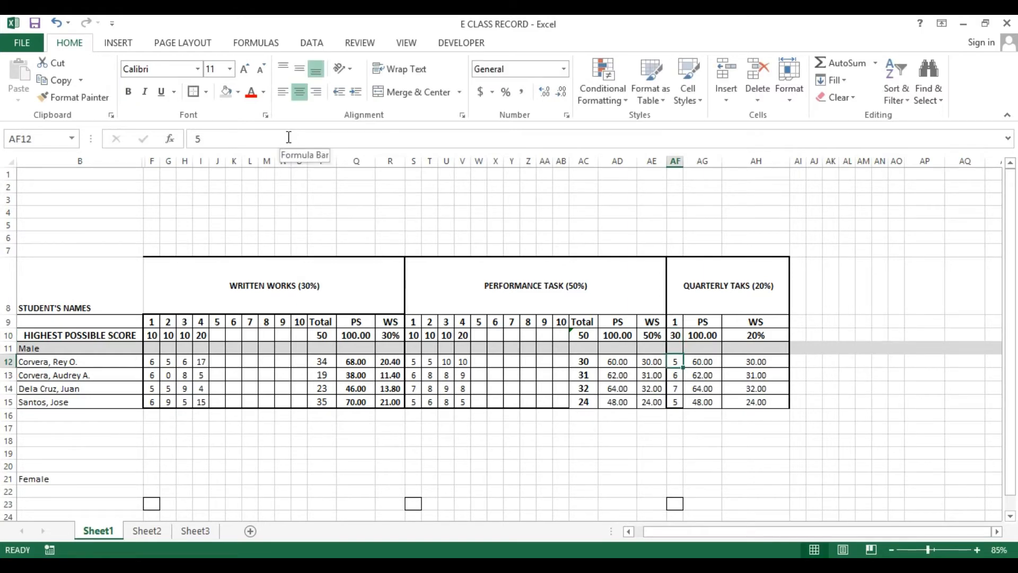
pyautogui.press('Left')
pyautogui.press('Right')
pyautogui.write('31')
pyautogui.press('Return')
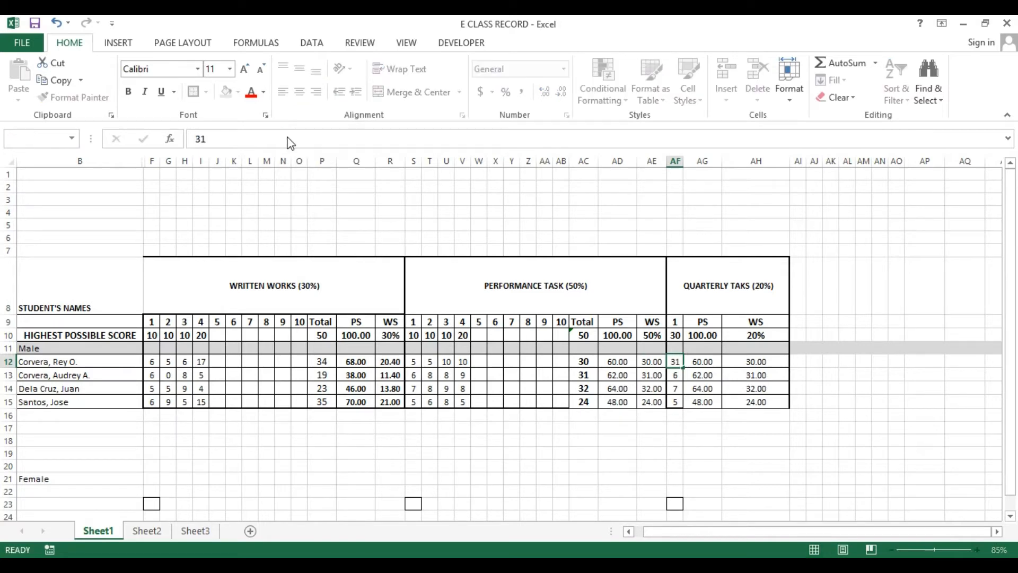
pyautogui.press('Escape')
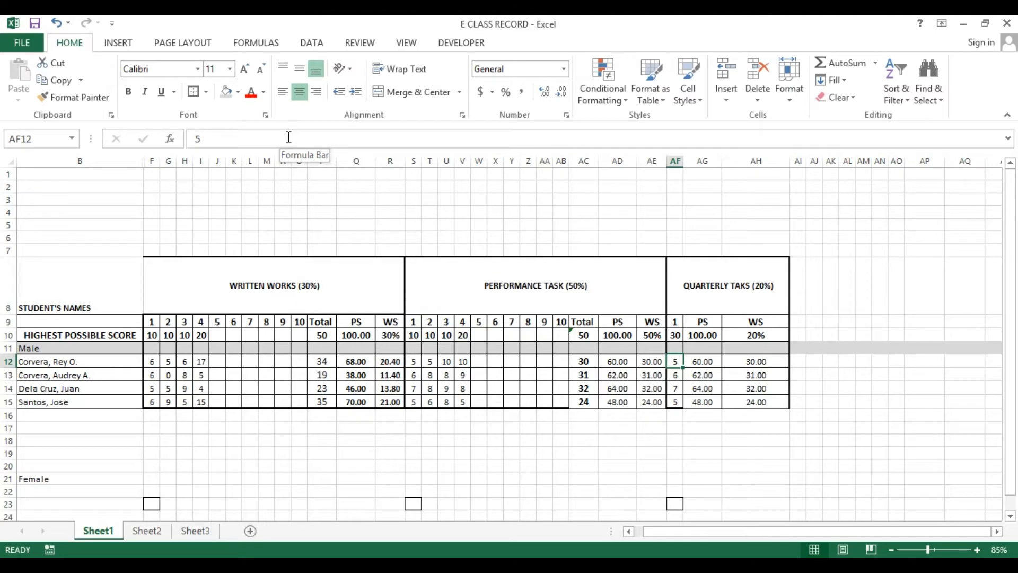
# Enter the quarterly scores 14, 18, 21 and 12 in AF12 through AF15
pyautogui.write('14')
pyautogui.press('Return')
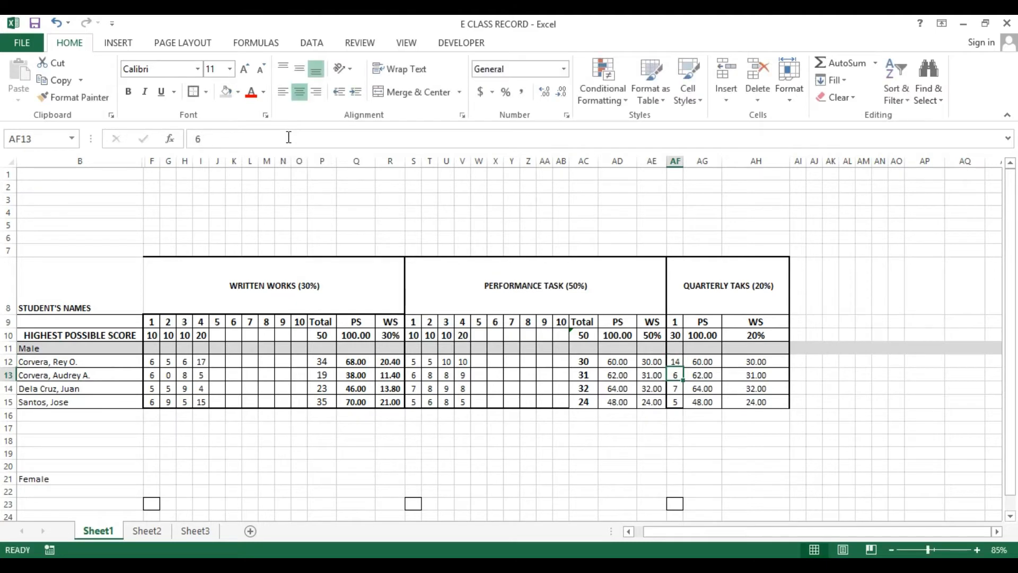
pyautogui.write('18')
pyautogui.press('Return')
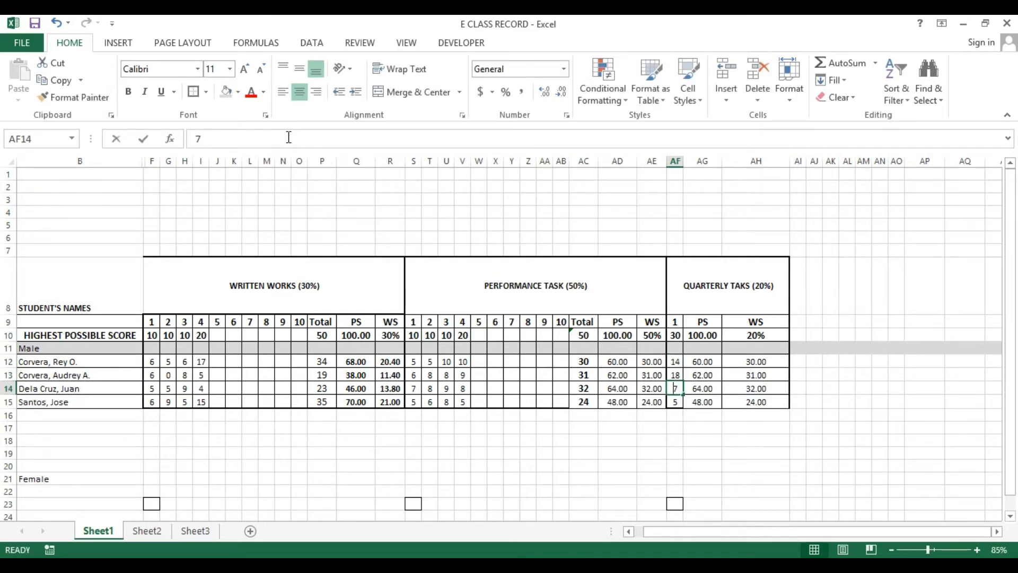
pyautogui.write('21')
pyautogui.press('Return')
pyautogui.write('12')
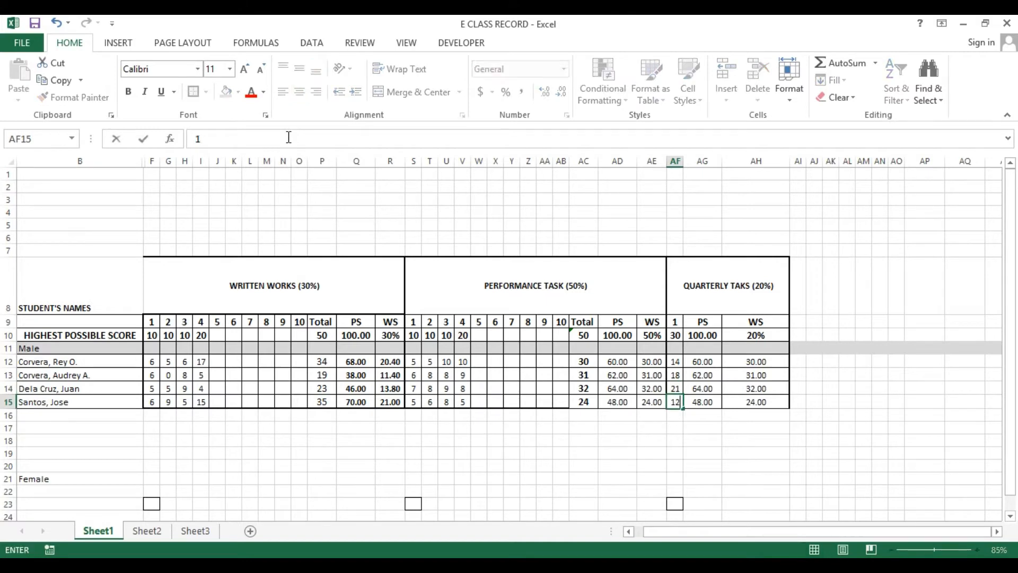
pyautogui.press('Up')
pyautogui.press('Up')
pyautogui.press('Up')
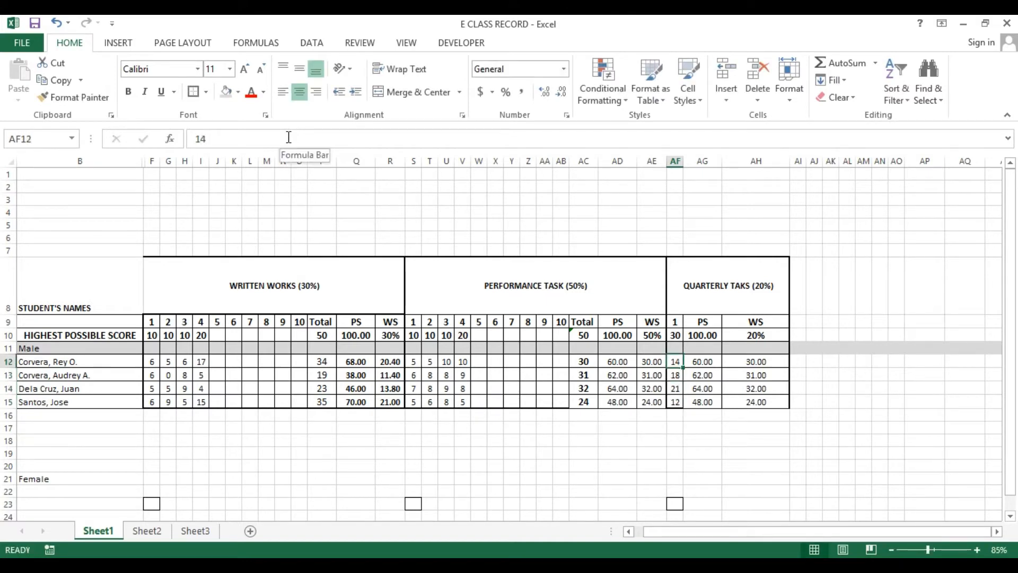
# Set the width of the quarterly PS and WS columns AG and AH to 5, then widen them to fit the values
pyautogui.press('Right')
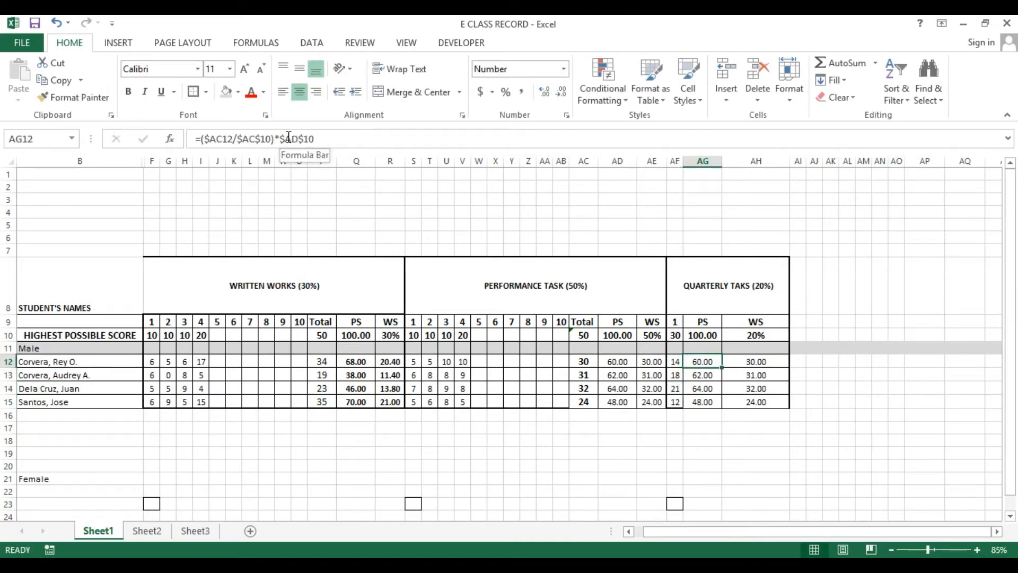
pyautogui.click(698, 171)
pyautogui.click(701, 161)
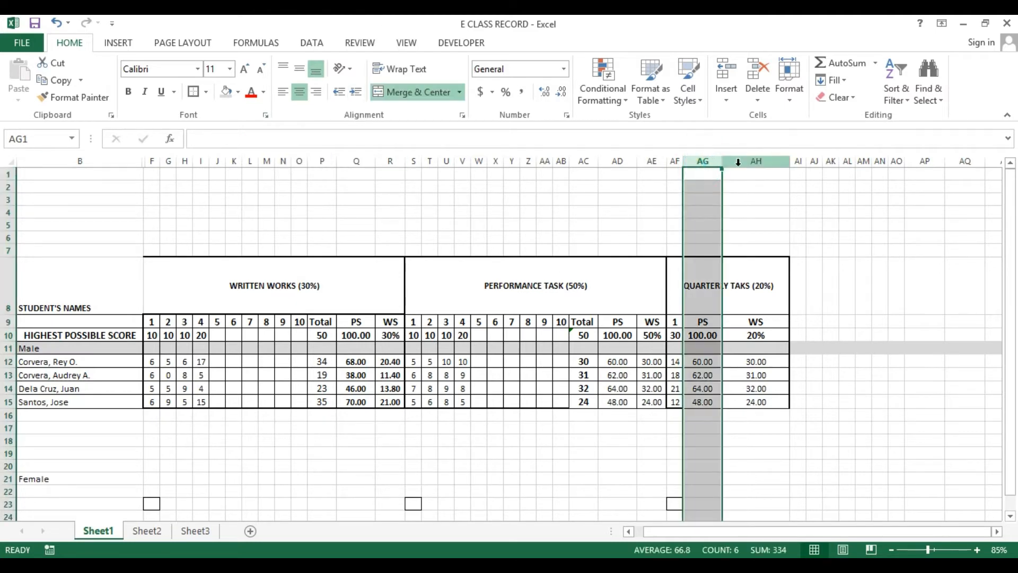
pyautogui.click(738, 162)
pyautogui.moveTo(702, 161); pyautogui.dragTo(738, 161)
pyautogui.rightClick(737, 161)
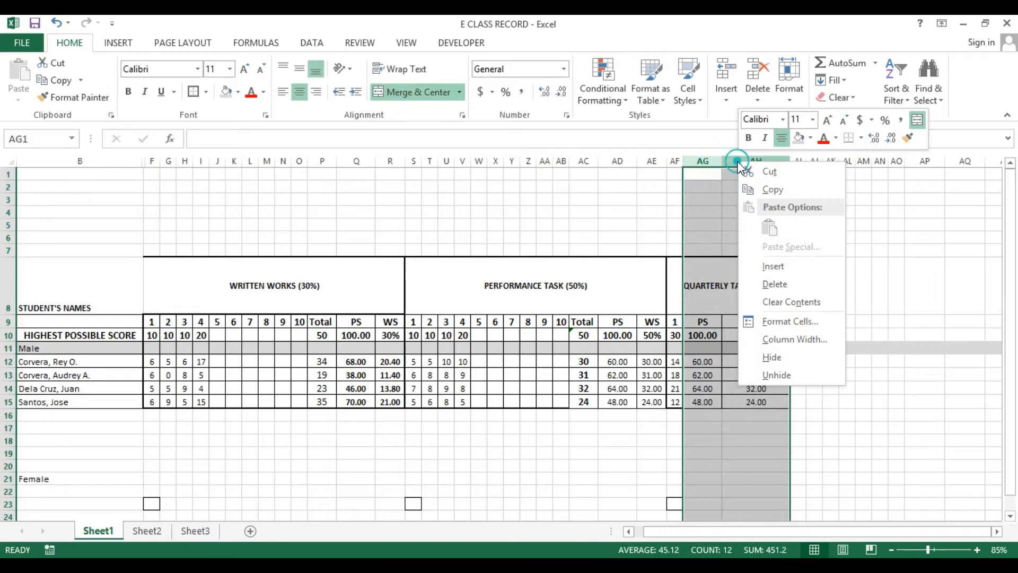
pyautogui.click(799, 347)
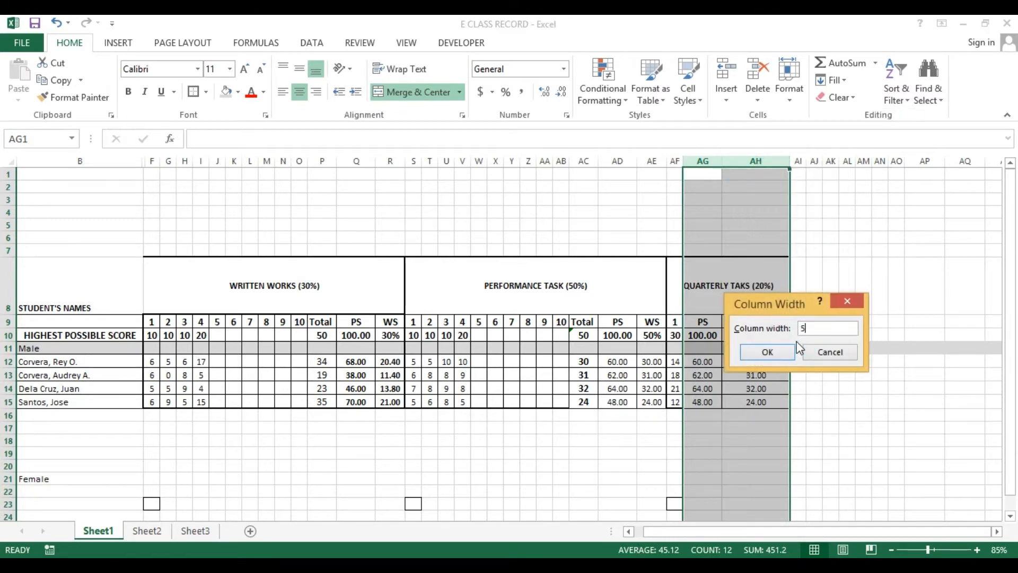
pyautogui.press('Return')
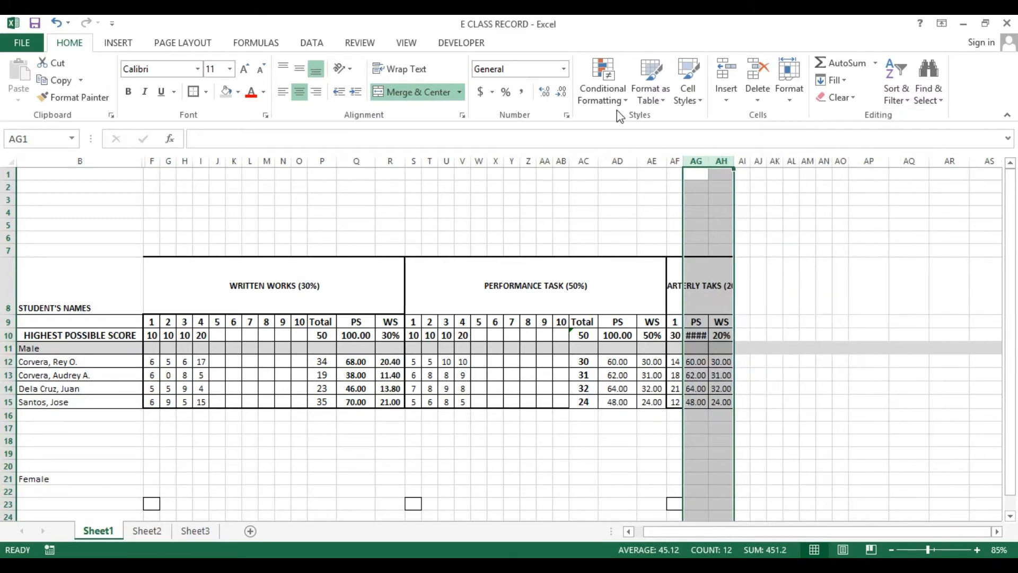
pyautogui.click(719, 187)
pyautogui.moveTo(709, 161); pyautogui.dragTo(756, 166)
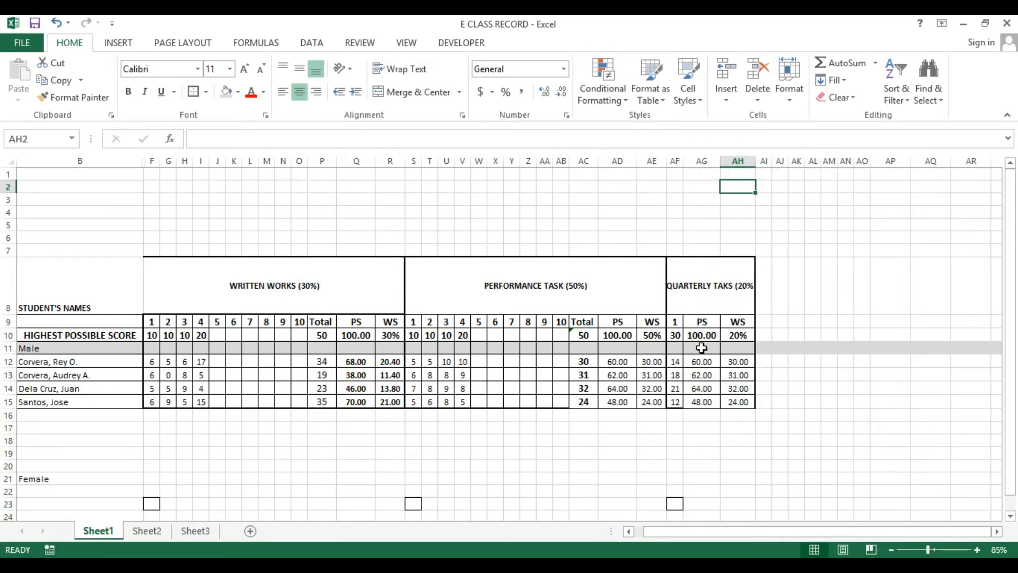
# Edit the PS formula in AG12 to =($AF12/$AF$10)*$AG$10 so it uses the quarterly score and weight
pyautogui.click(701, 361)
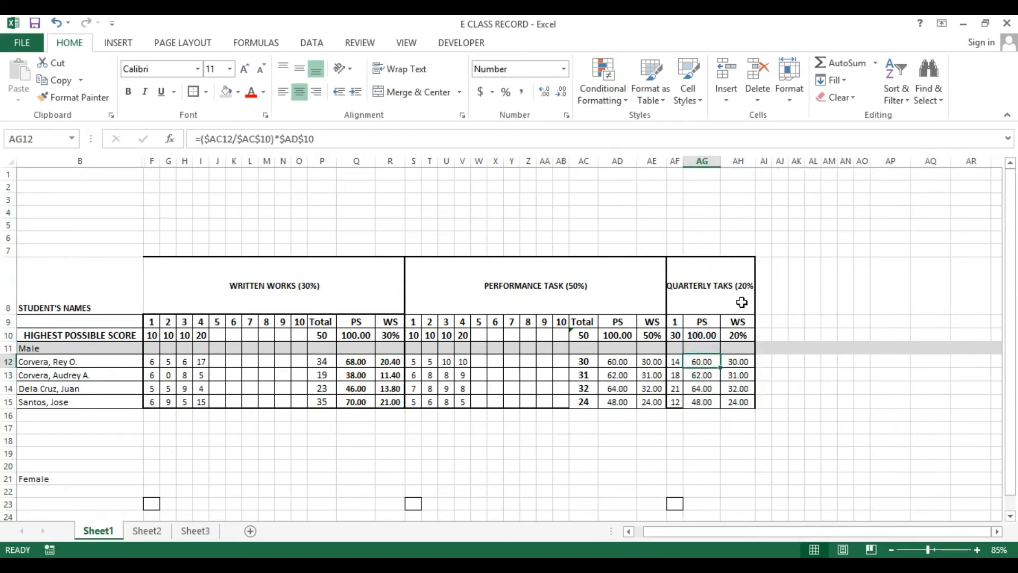
pyautogui.press('F2')
pyautogui.press('Escape')
pyautogui.press('F2')
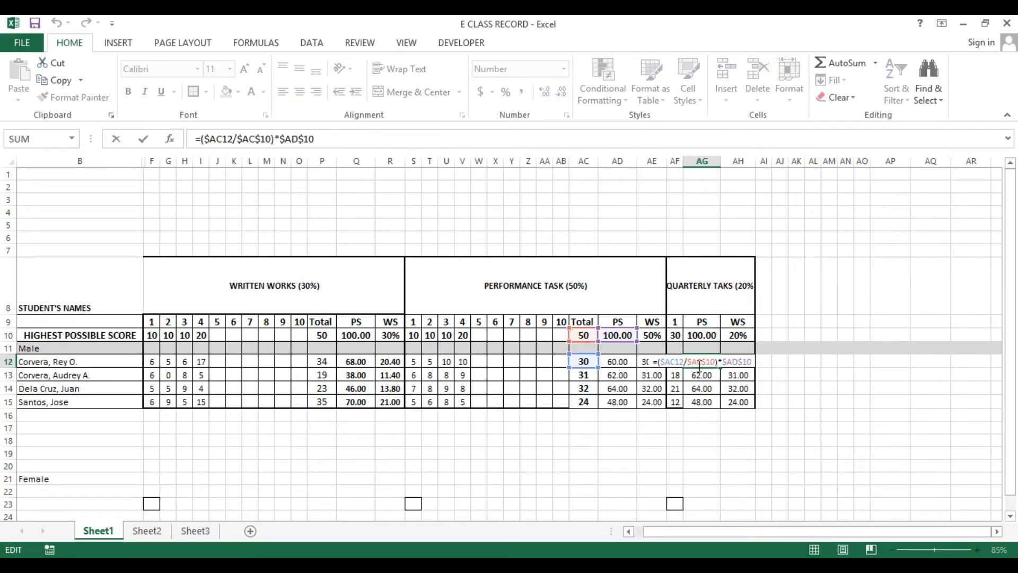
pyautogui.press('Escape')
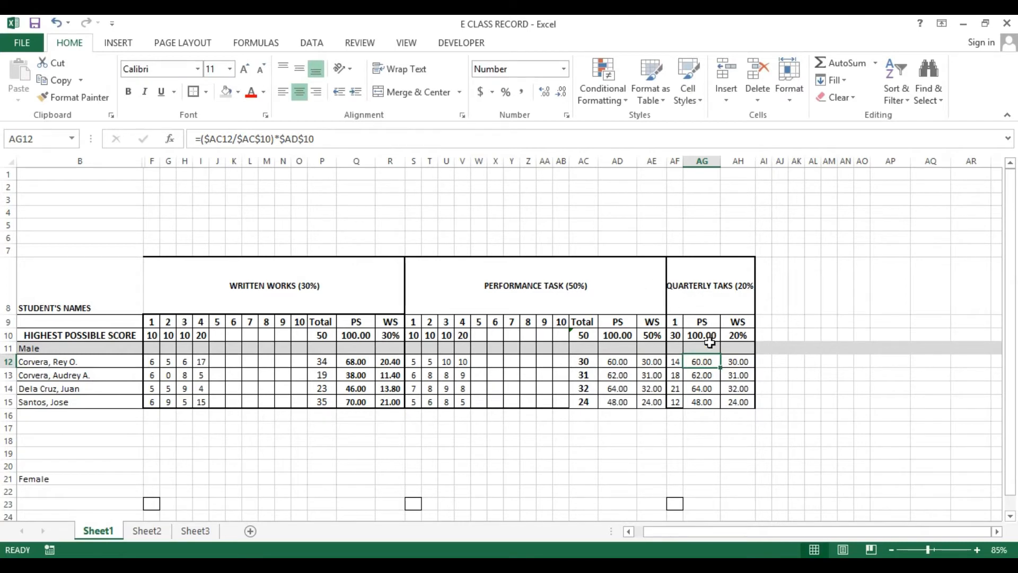
pyautogui.doubleClick(711, 364)
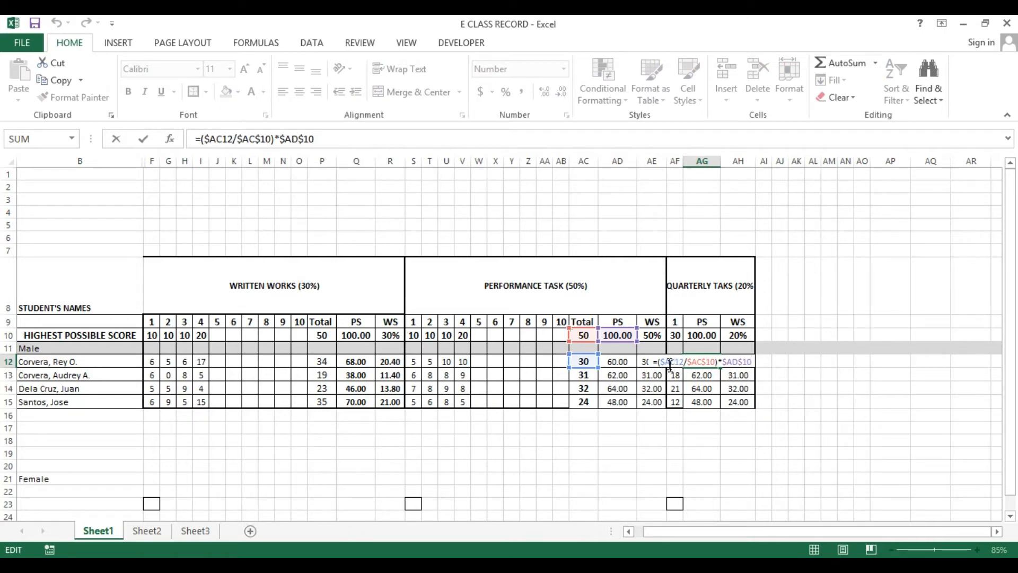
pyautogui.moveTo(667, 361); pyautogui.dragTo(671, 363)
pyautogui.write('$AF')
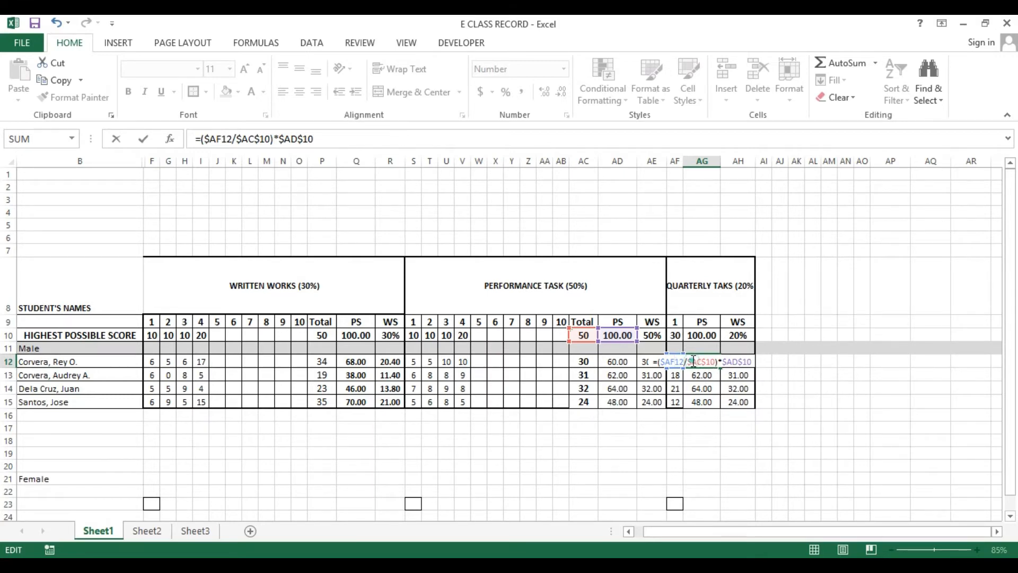
pyautogui.moveTo(693, 361); pyautogui.dragTo(699, 361)
pyautogui.press('BackSpace')
pyautogui.write('F')
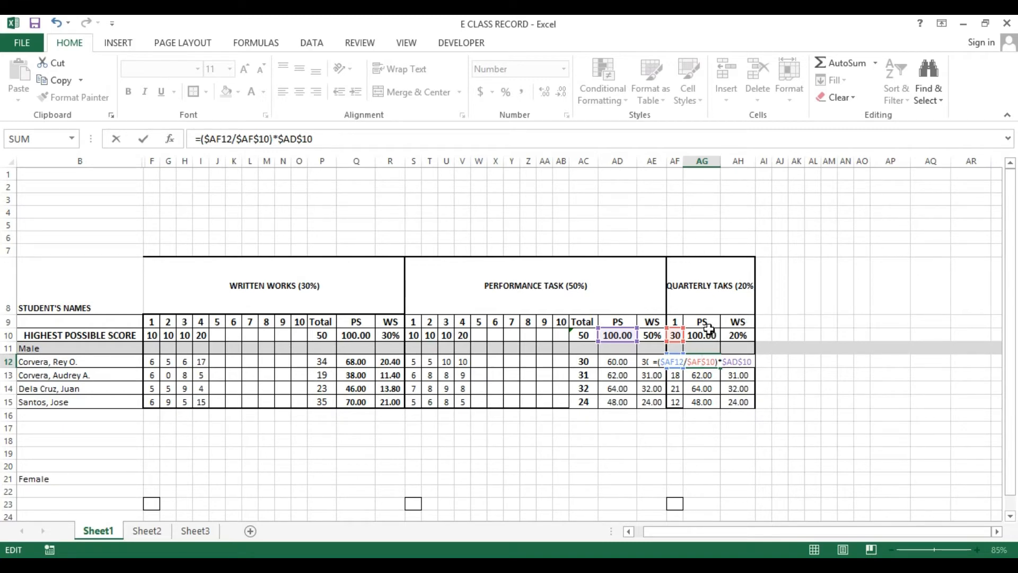
pyautogui.click(732, 363)
pyautogui.click(701, 339)
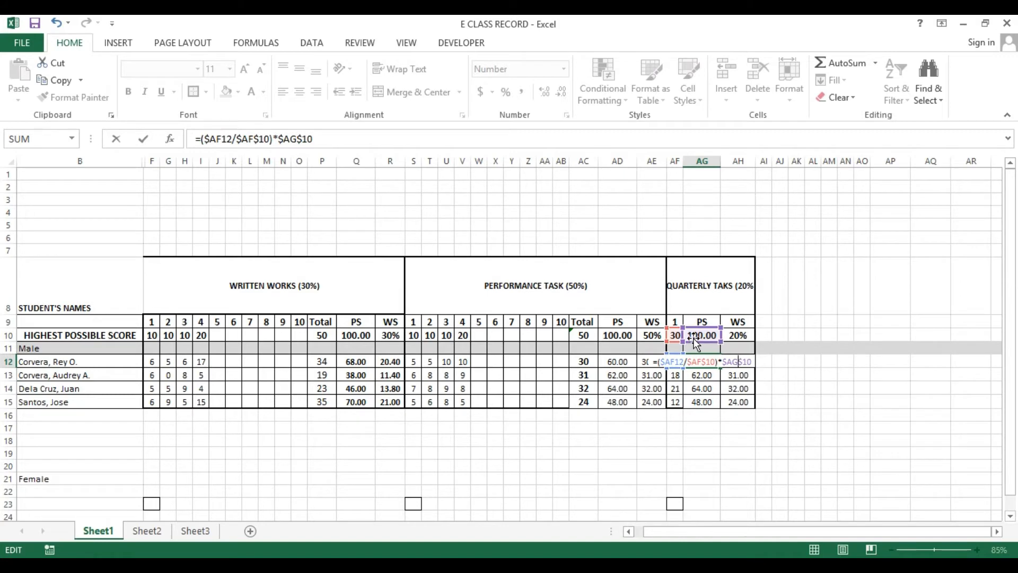
pyautogui.press('Return')
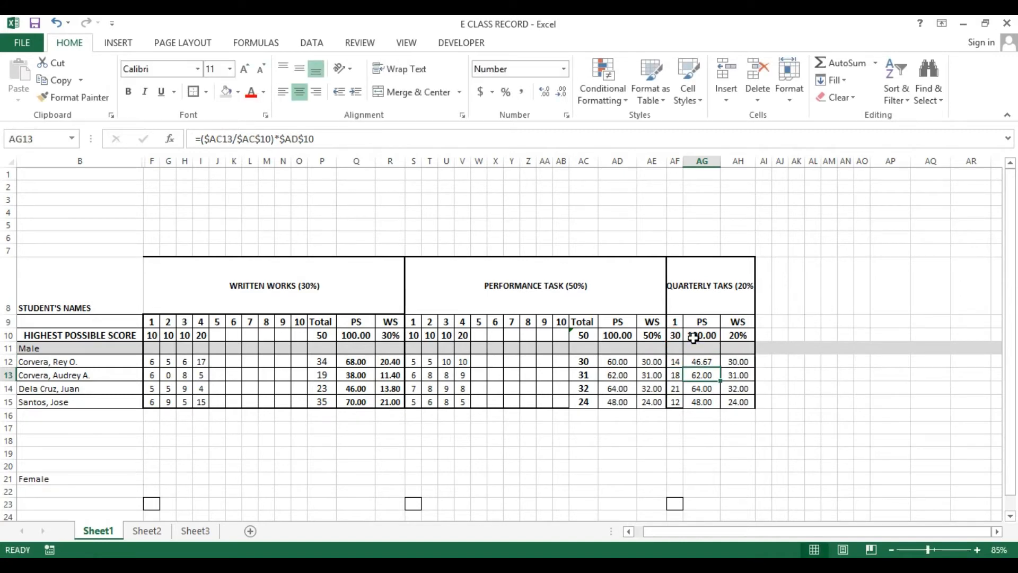
# Copy the AG12 formula down to AG13 through AG15 and re-enter each copied formula
pyautogui.press('Up')
pyautogui.hotkey('ctrl', 'c')
pyautogui.press('Down')
pyautogui.hotkey('shift', 'Down')
pyautogui.hotkey('shift', 'Down')
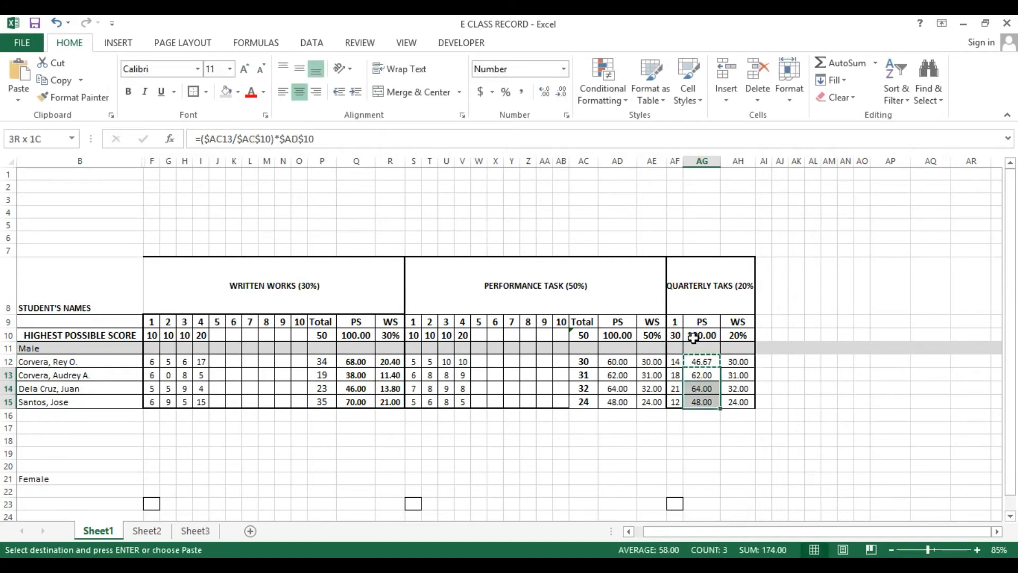
pyautogui.hotkey('ctrl', 'v')
pyautogui.press('Return')
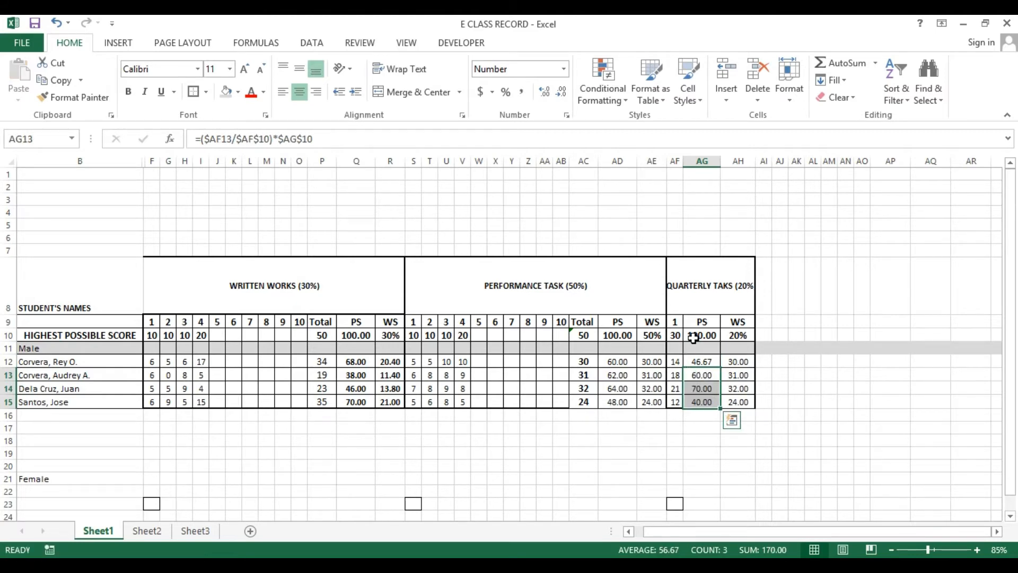
pyautogui.press('Up')
pyautogui.press('F2')
pyautogui.press('Return')
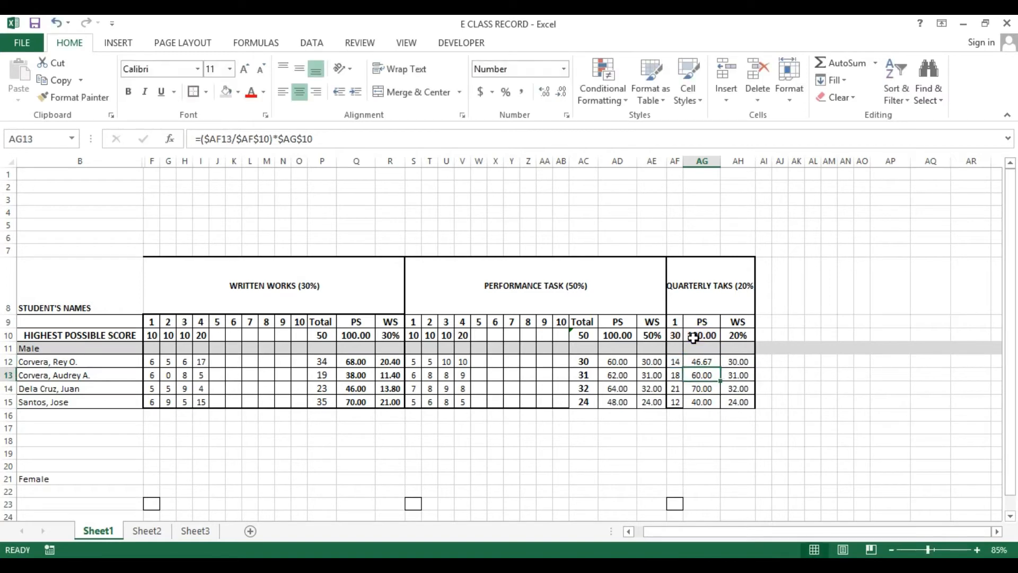
pyautogui.press('F2')
pyautogui.press('Return')
pyautogui.press('F2')
pyautogui.press('Return')
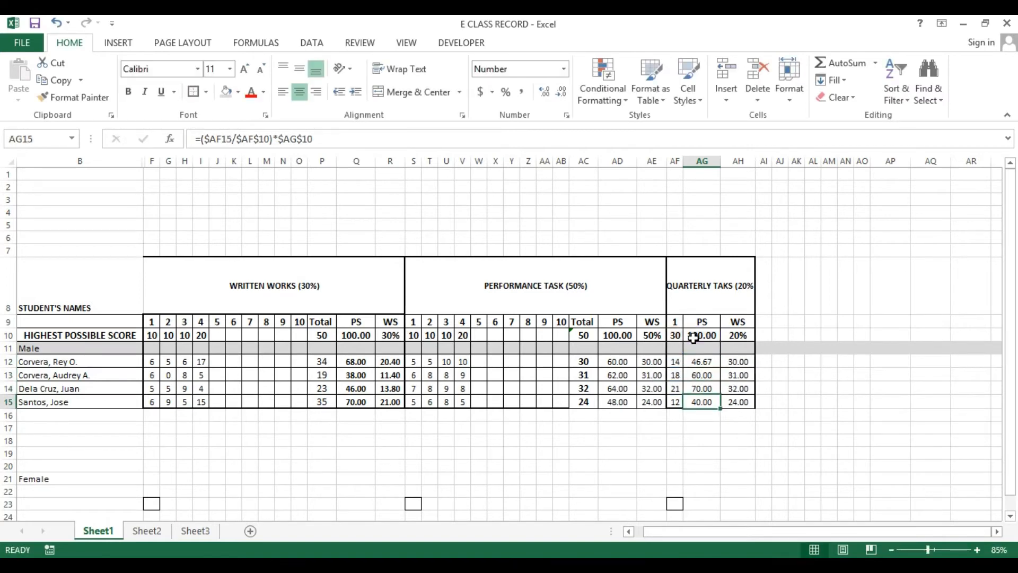
pyautogui.press('F2')
pyautogui.press('Return')
# Change the WS formula in AH12 to =$AG12*$AH$10
pyautogui.press('Up')
pyautogui.press('Up')
pyautogui.press('Up')
pyautogui.press('Up')
pyautogui.press('Right')
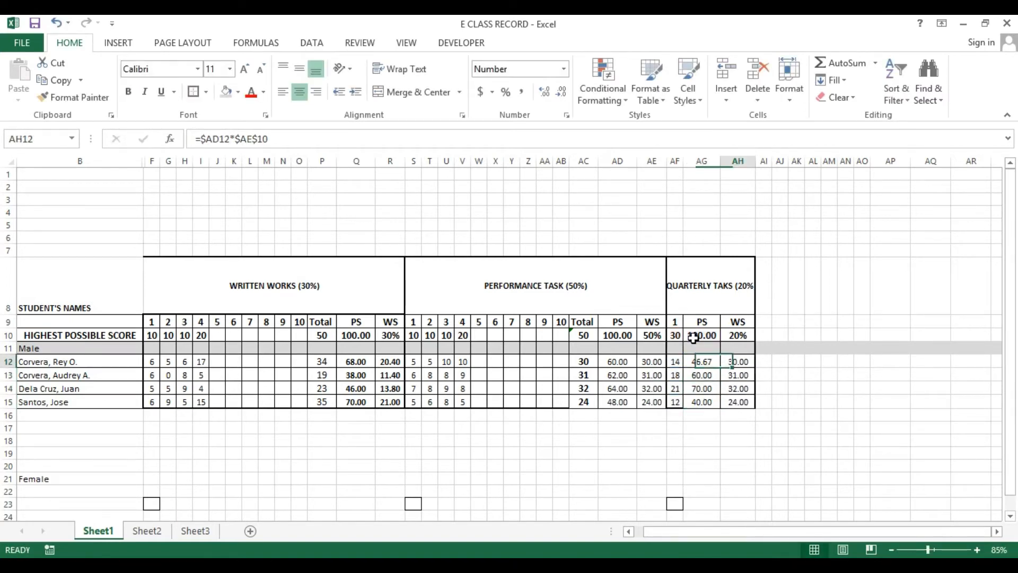
pyautogui.press('F2')
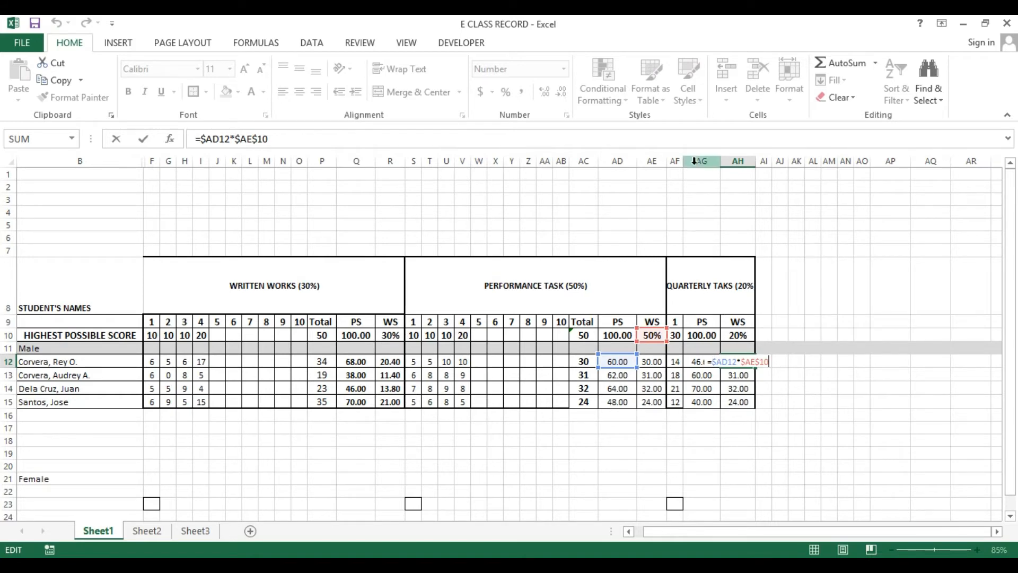
pyautogui.moveTo(714, 366); pyautogui.dragTo(724, 365)
pyautogui.click(723, 364)
pyautogui.write('AG')
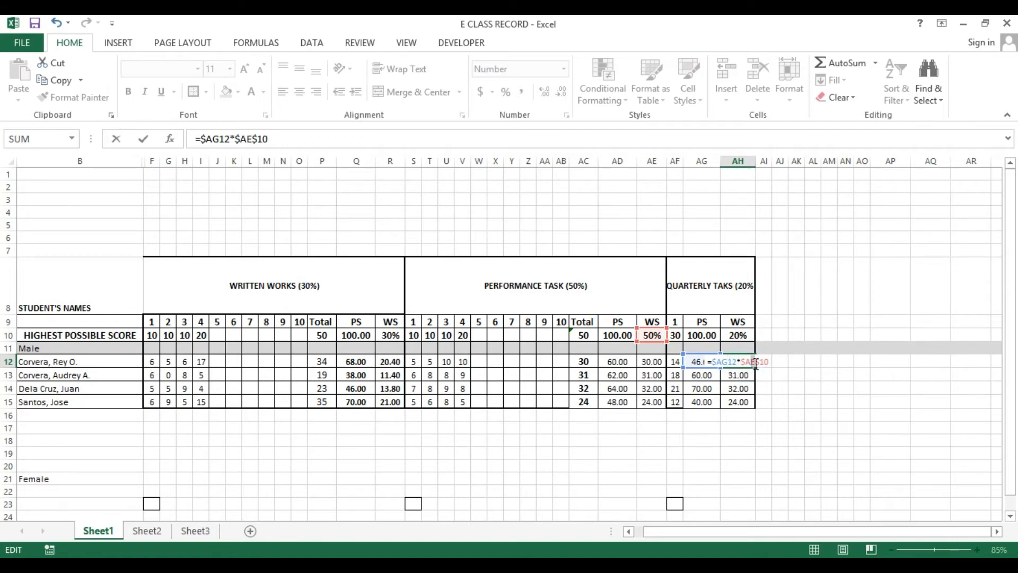
pyautogui.write('H')
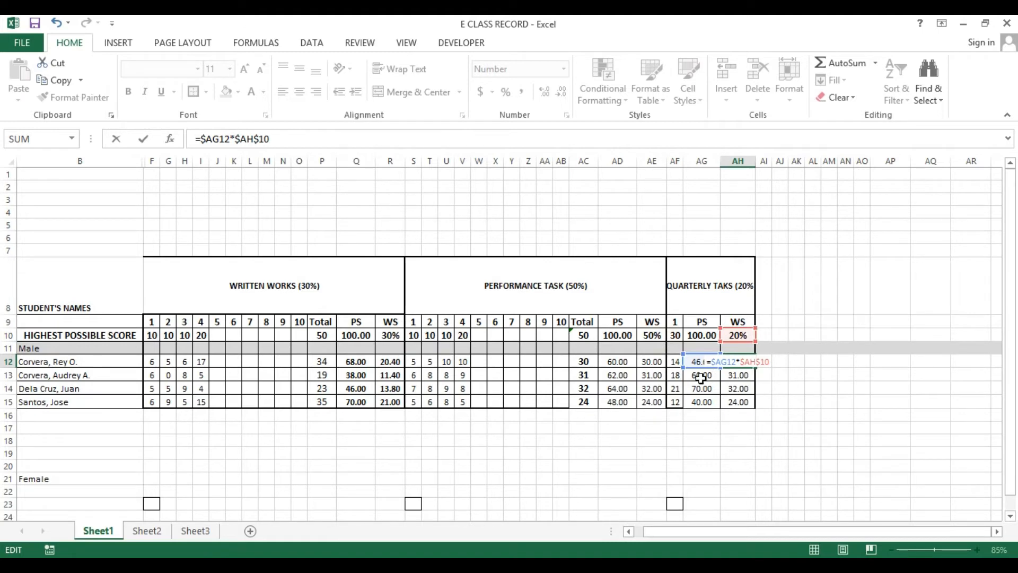
pyautogui.hotkey('ctrl', 'Return')
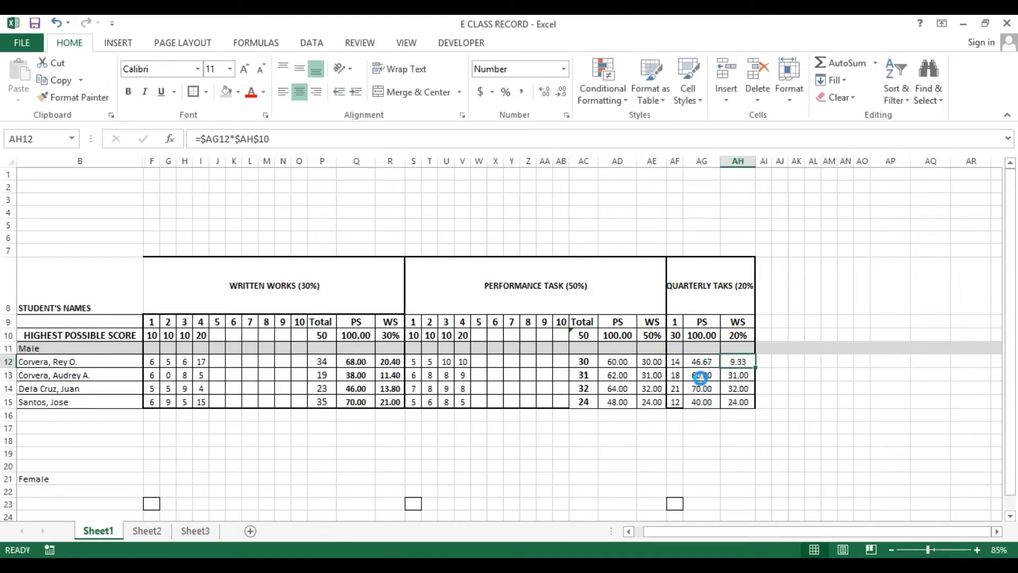
# Copy the AH12 formula down to AH13 through AH15
pyautogui.hotkey('ctrl', 'c')
pyautogui.press('Down')
pyautogui.hotkey('shift', 'Down')
pyautogui.hotkey('shift', 'Down')
pyautogui.hotkey('ctrl', 'v')
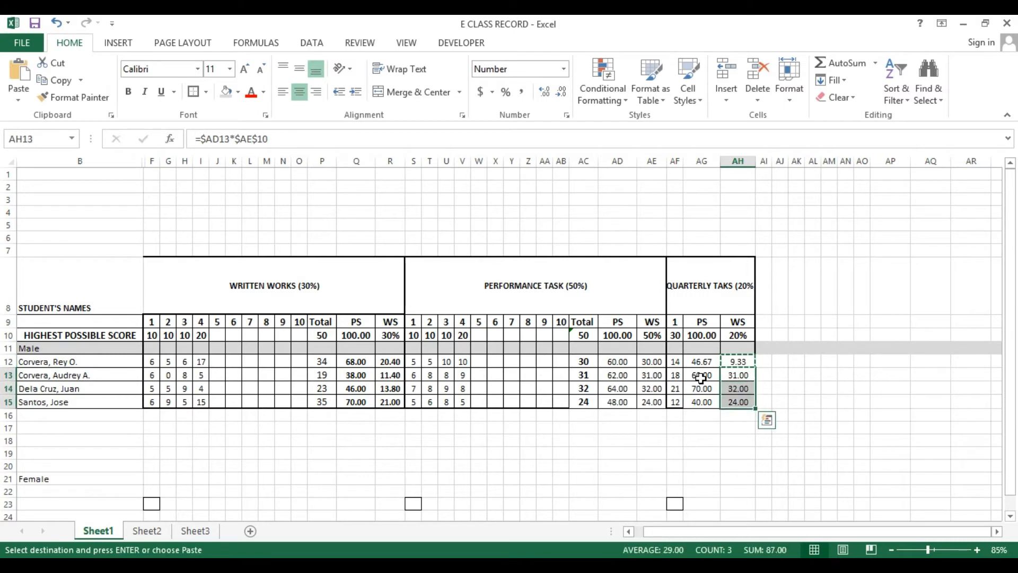
pyautogui.press('Escape')
pyautogui.press('Up')
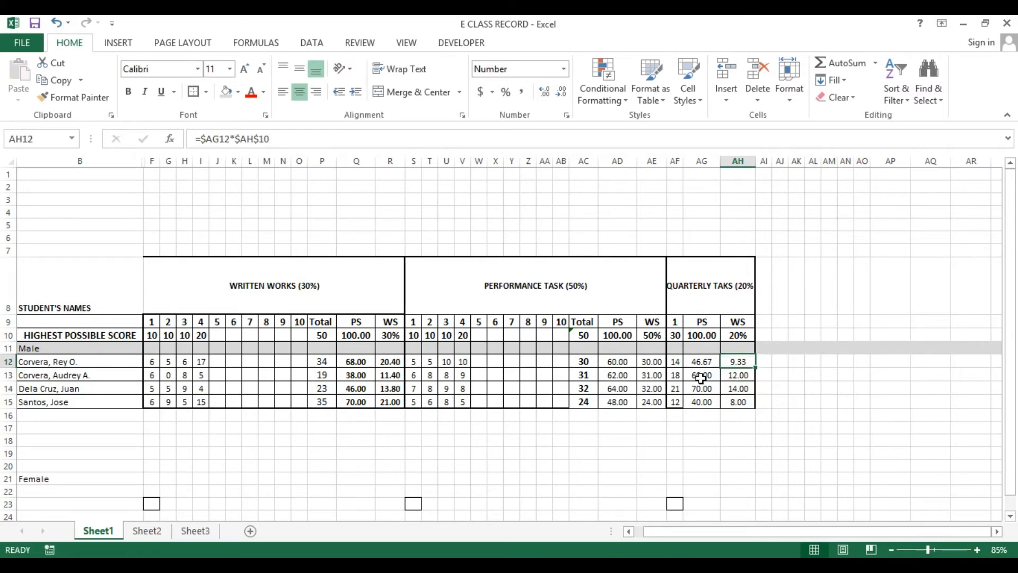
# Correct the header in AF8 to QUARTERLY TASKS (20%) and wrap its text
pyautogui.click(705, 287)
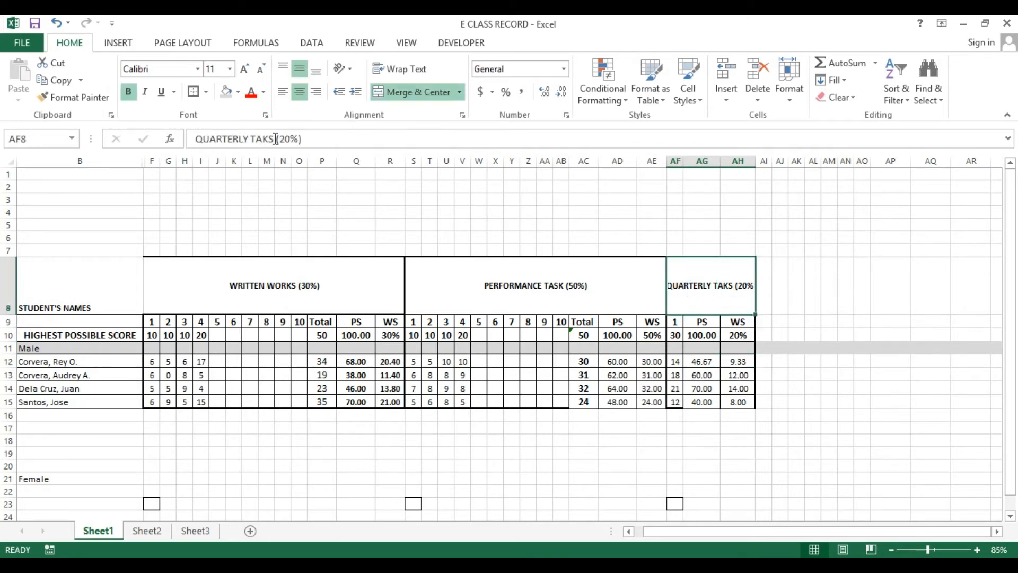
pyautogui.moveTo(263, 139); pyautogui.dragTo(276, 141)
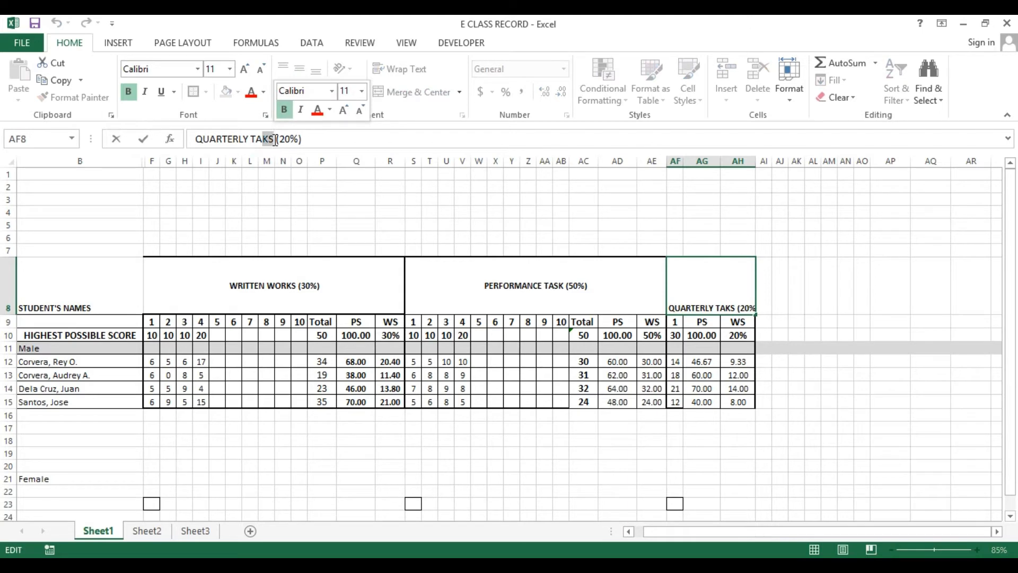
pyautogui.write('SK')
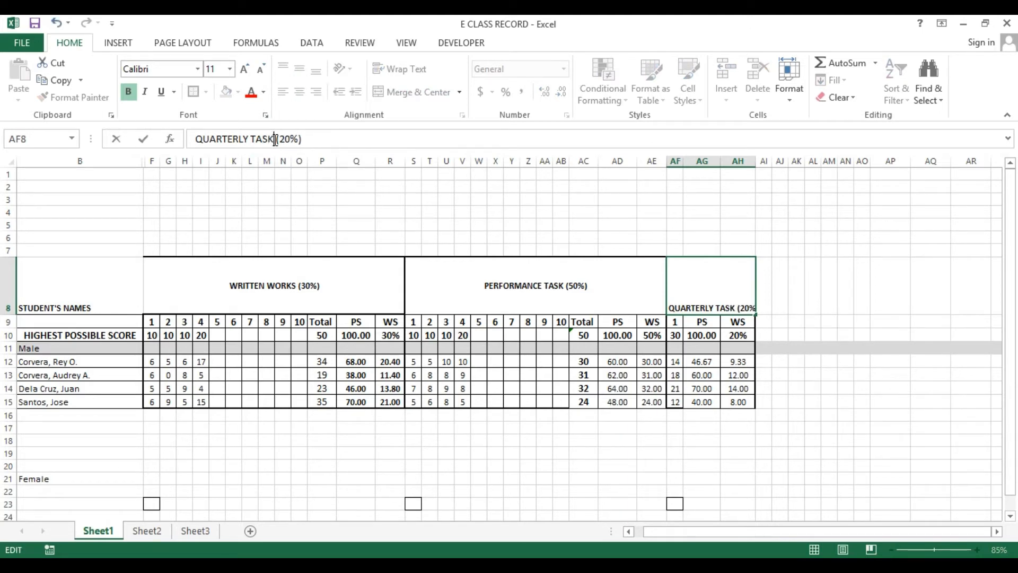
pyautogui.write('S')
pyautogui.press('Return')
pyautogui.click(711, 269)
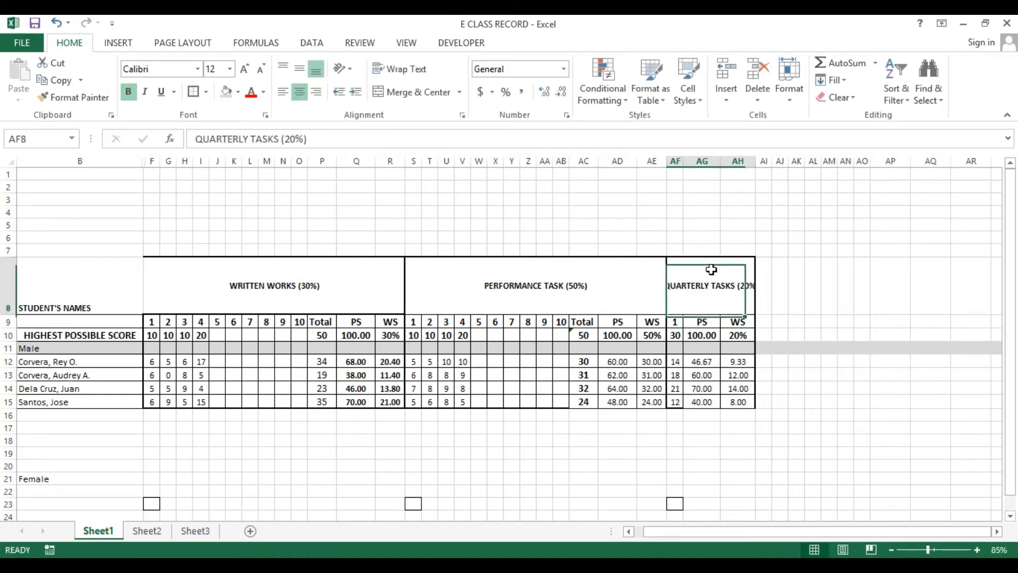
pyautogui.click(405, 72)
pyautogui.moveTo(385, 272)
pyautogui.mouseDown()
pyautogui.moveTo(440, 272)
pyautogui.moveTo(392, 272)
pyautogui.mouseUp()
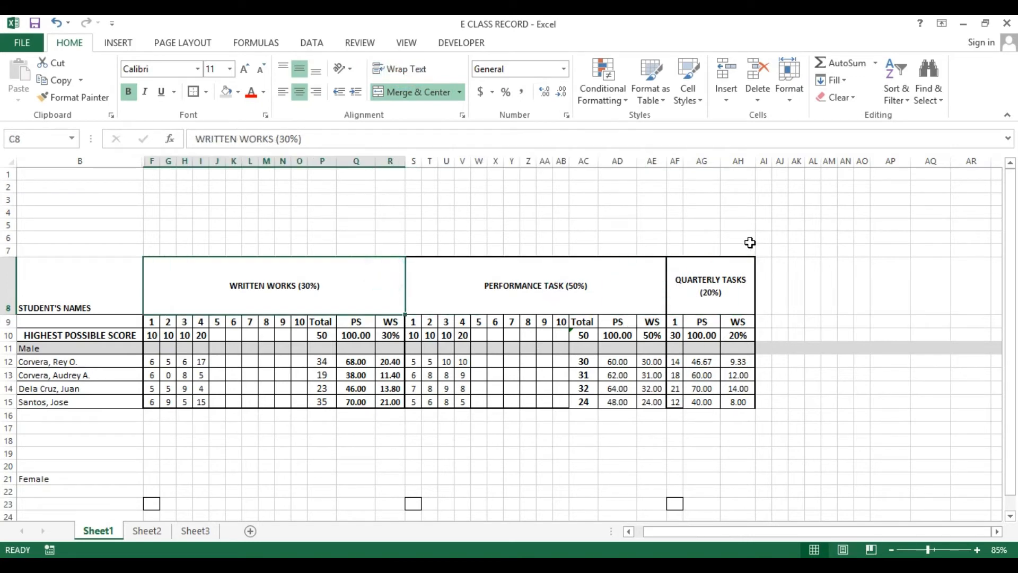
pyautogui.click(772, 162)
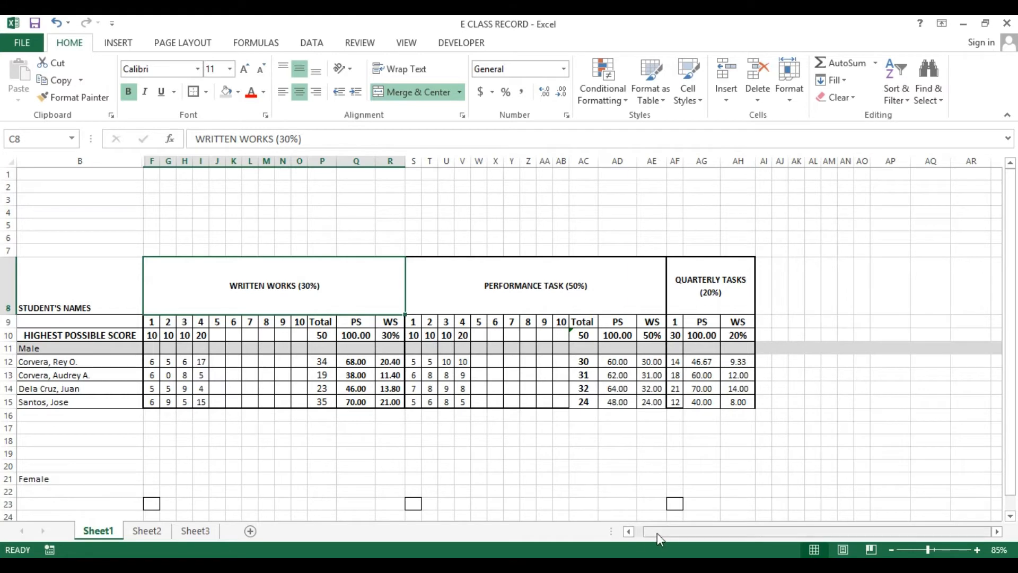
pyautogui.click(629, 530)
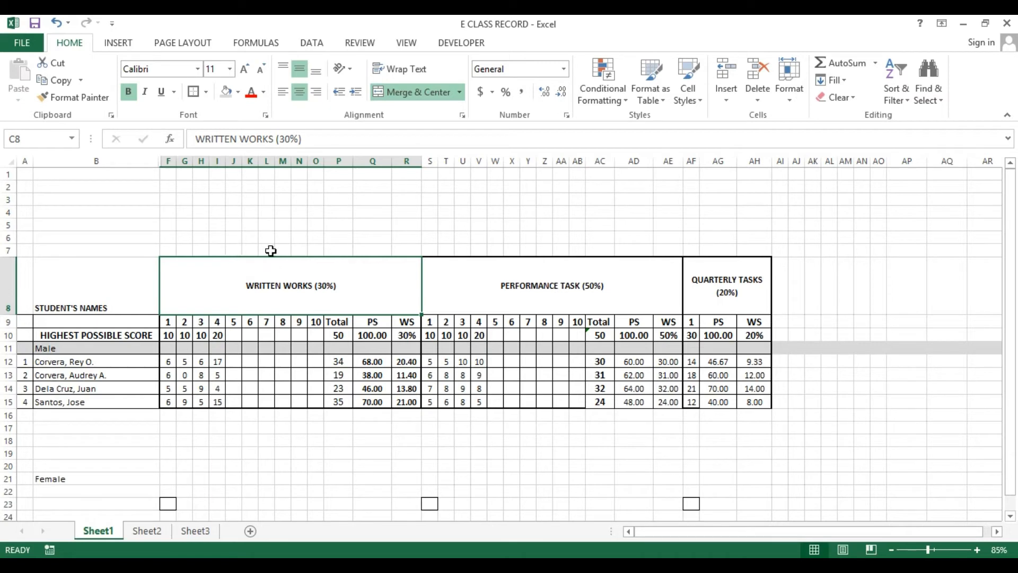
pyautogui.press('Right')
pyautogui.press('Right')
pyautogui.press('Right')
pyautogui.press('Right')
pyautogui.press('Right')
pyautogui.press('Right')
pyautogui.press('Right')
pyautogui.press('Right')
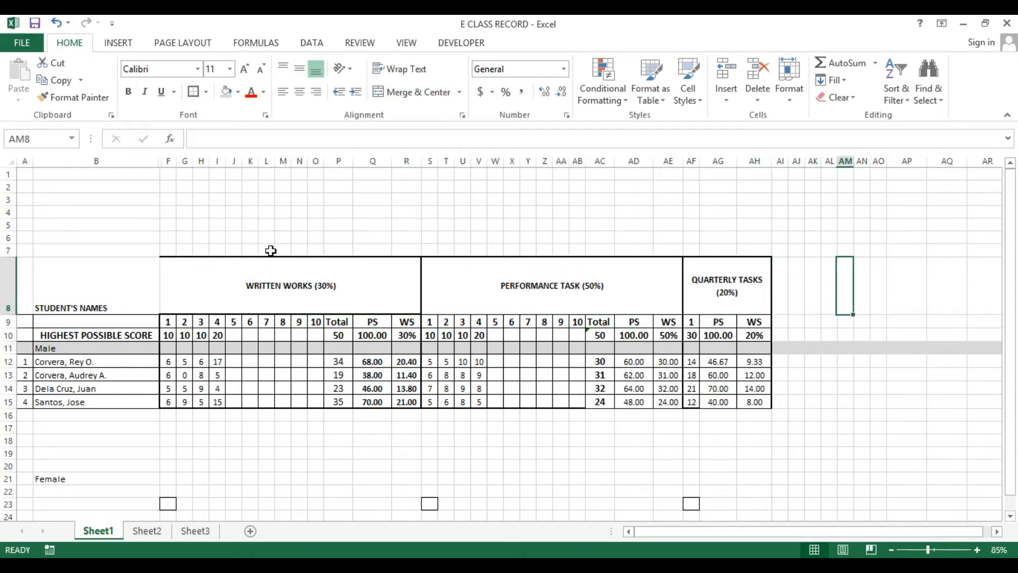
pyautogui.press('Right')
pyautogui.press('Right')
pyautogui.press('Right')
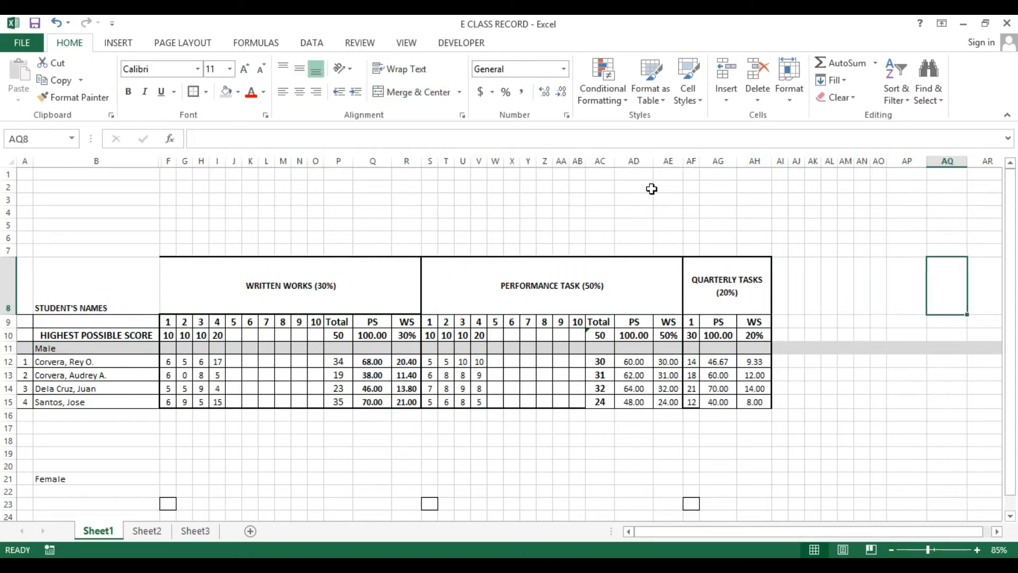
# Set the column width of columns AI and AJ to 7
pyautogui.moveTo(788, 161); pyautogui.dragTo(815, 161)
pyautogui.click(789, 161)
pyautogui.rightClick(815, 160)
pyautogui.click(856, 339)
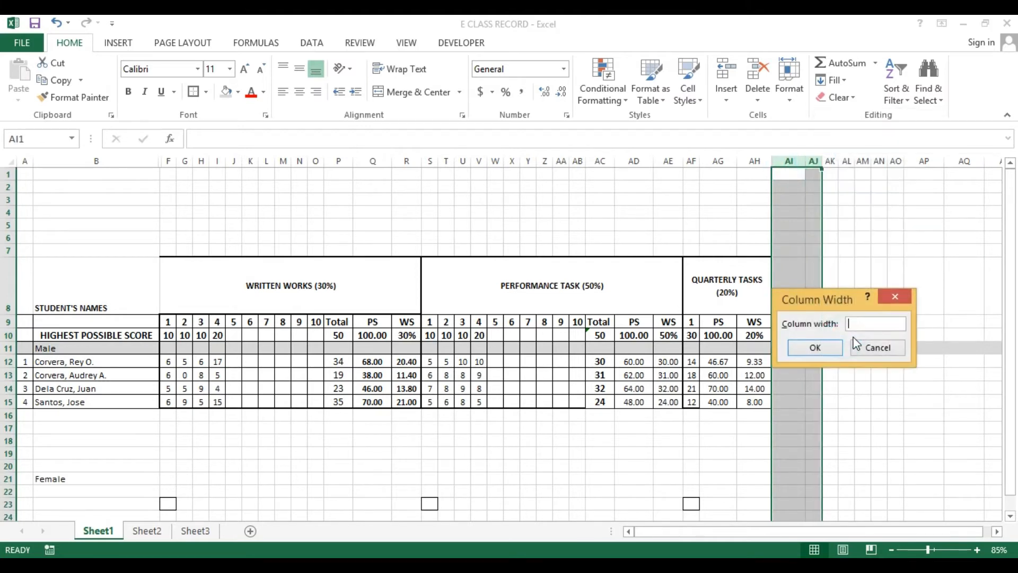
pyautogui.write('7')
pyautogui.press('Return')
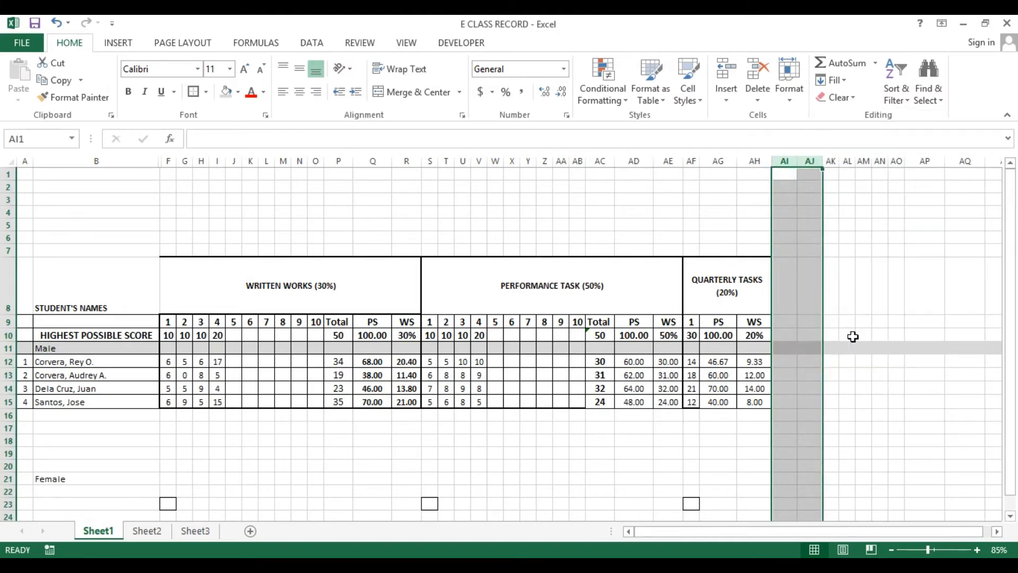
pyautogui.rightClick(782, 162)
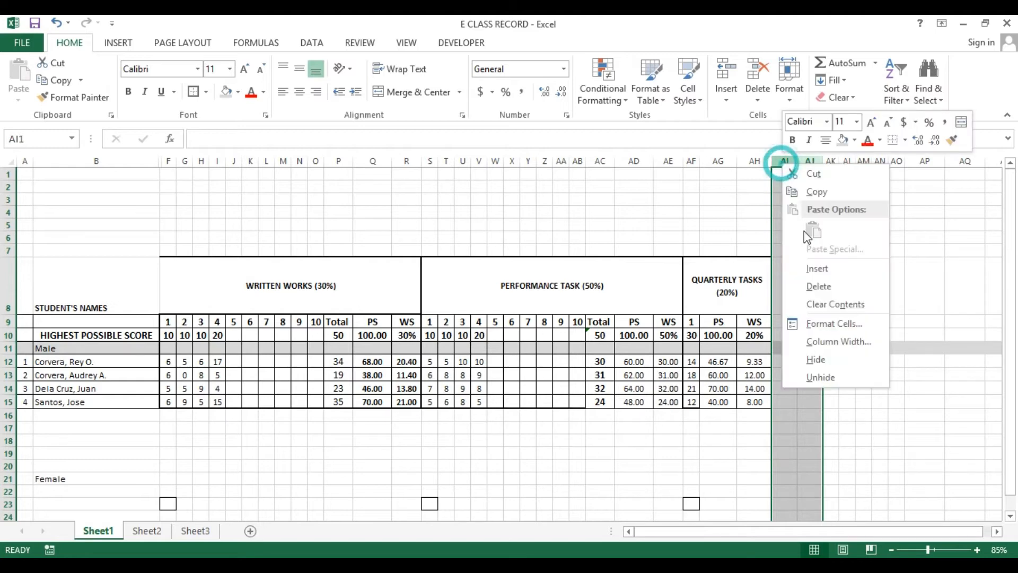
pyautogui.click(831, 340)
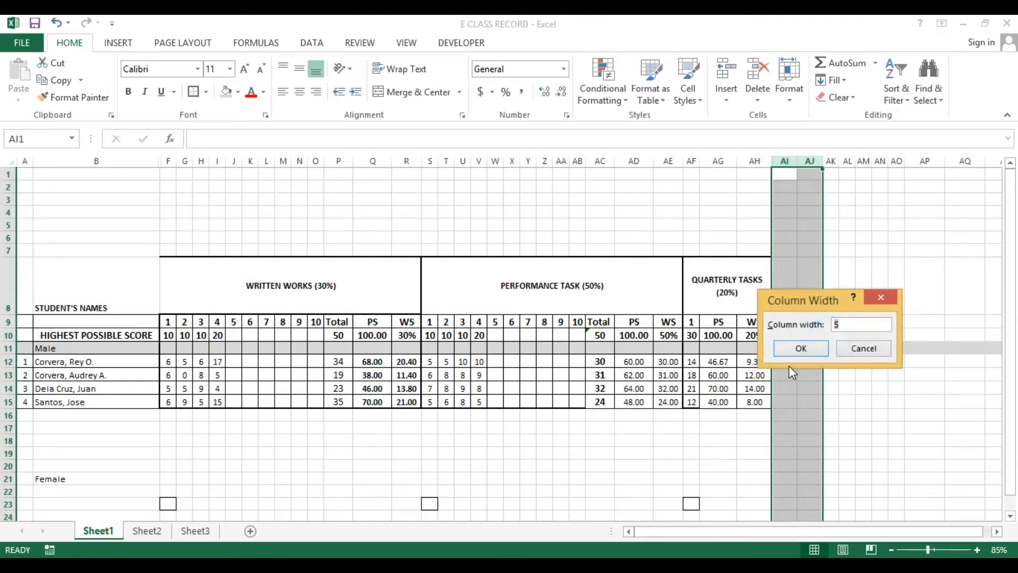
pyautogui.write('7')
pyautogui.press('Return')
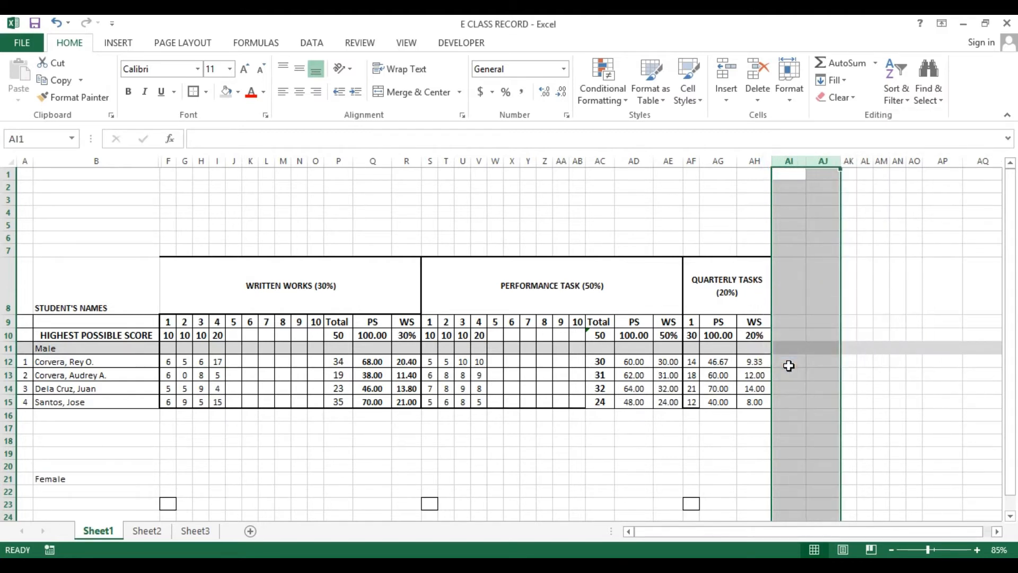
# Enter the header Initial Grade in AI8, wrap its text and make it bold
pyautogui.click(794, 306)
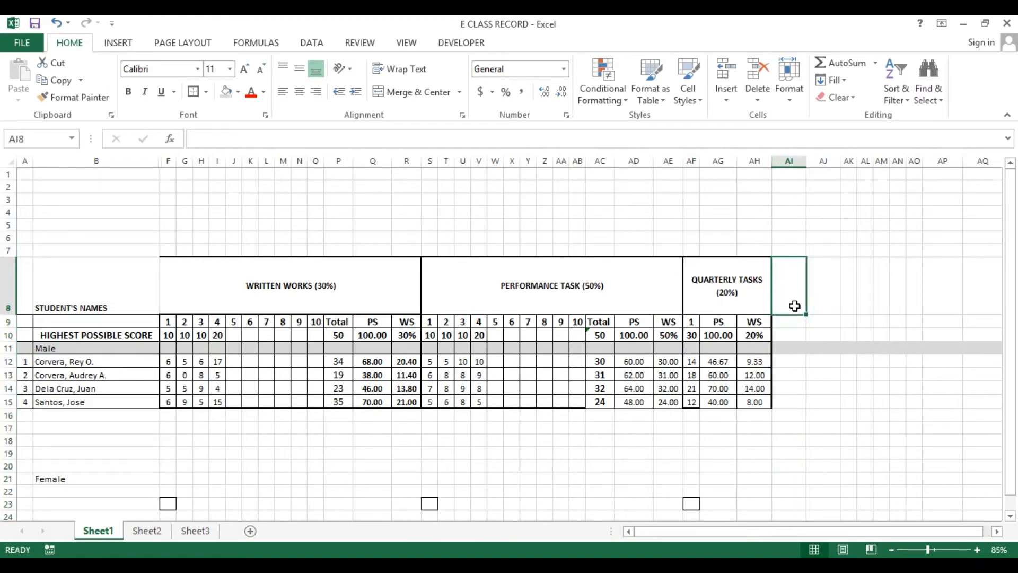
pyautogui.write('Initial')
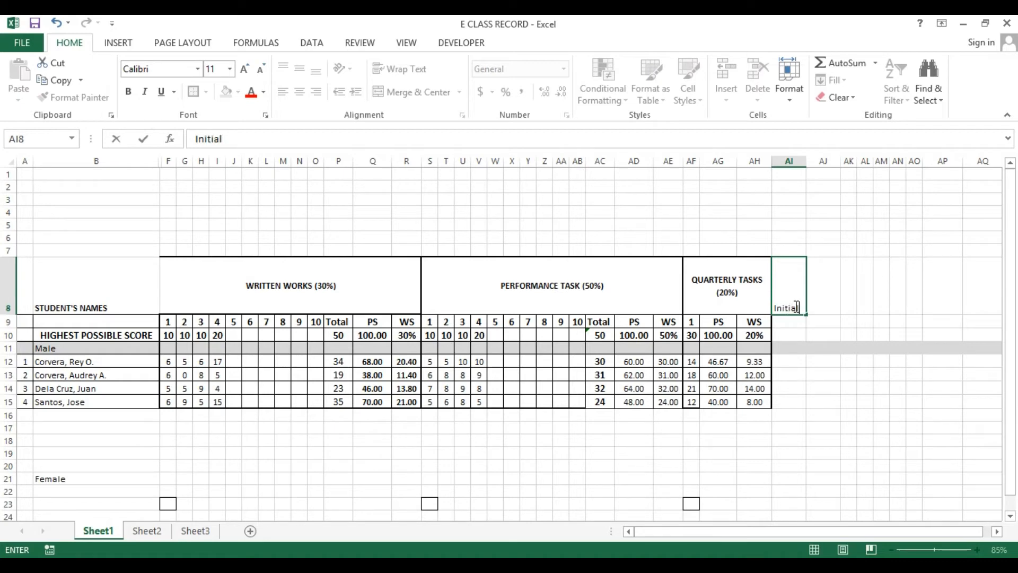
pyautogui.write(' Grade')
pyautogui.press('Return')
pyautogui.click(795, 306)
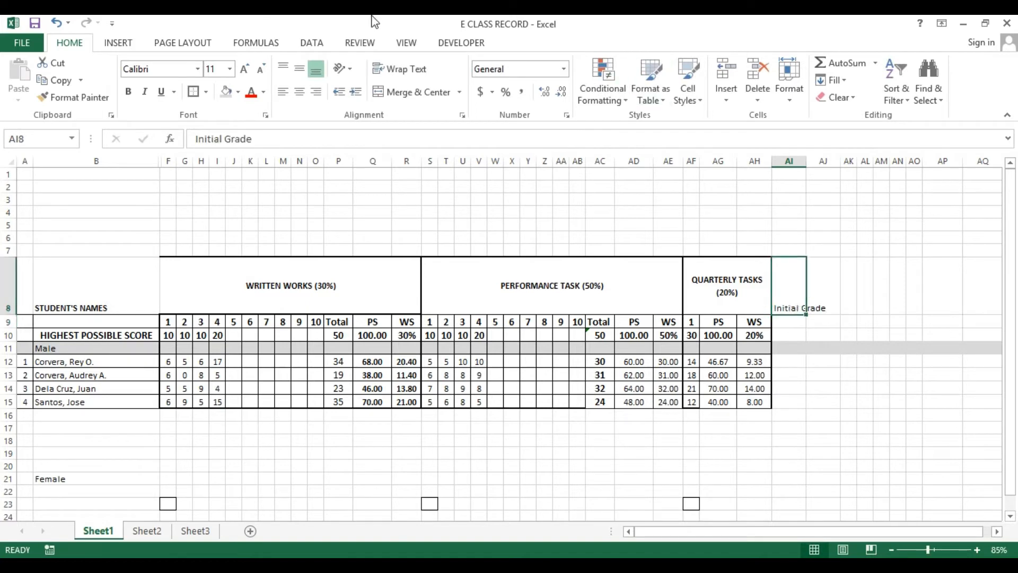
pyautogui.click(399, 70)
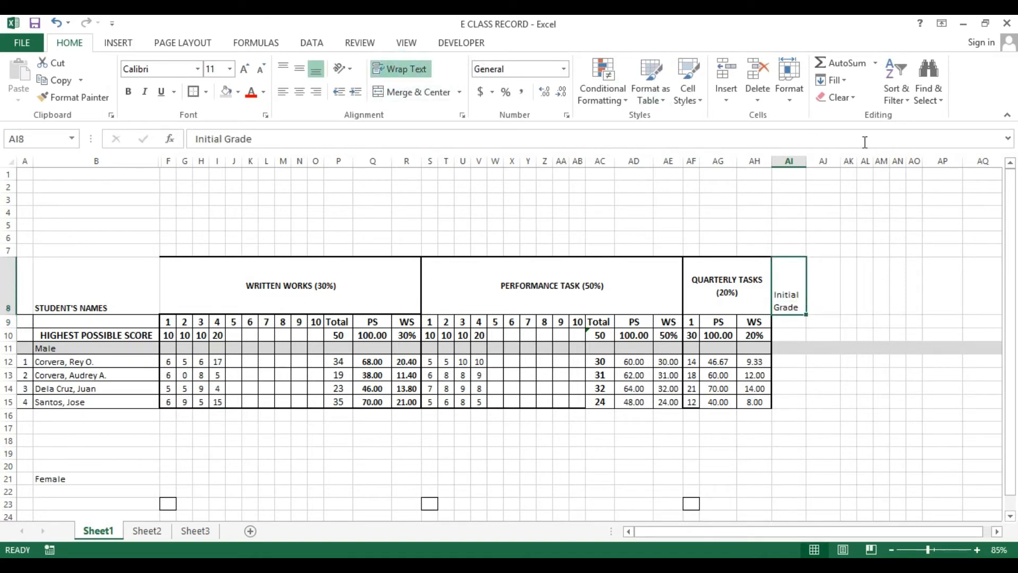
pyautogui.hotkey('ctrl', 'b')
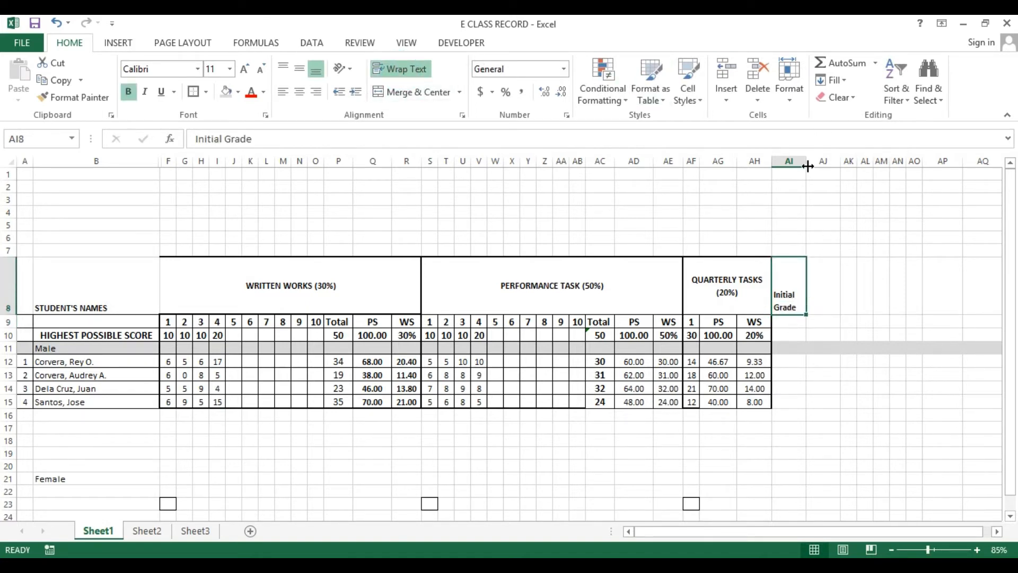
# Widen column AI slightly and center the contents of the whole column
pyautogui.moveTo(809, 161); pyautogui.dragTo(813, 162)
pyautogui.click(791, 160)
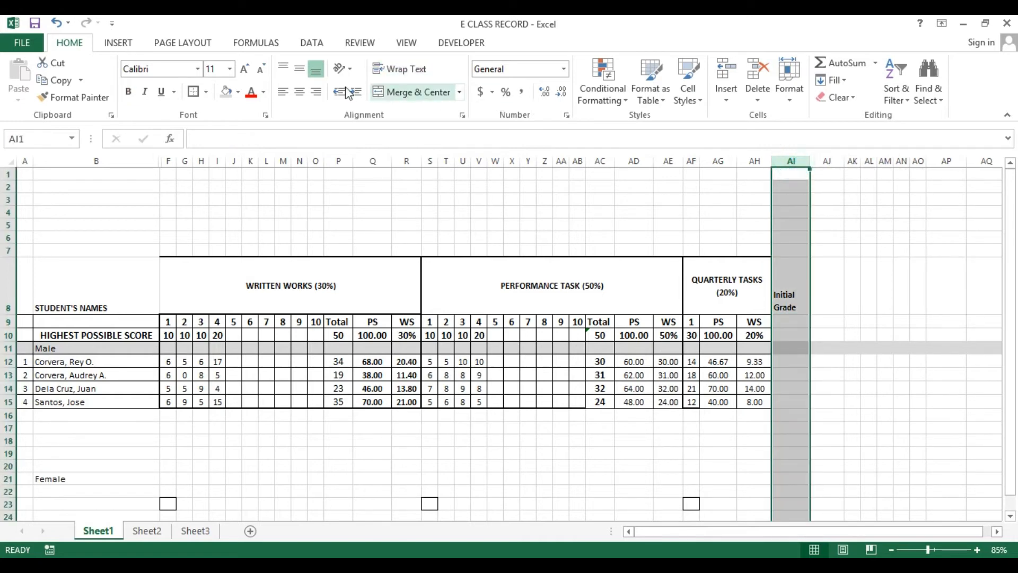
pyautogui.click(300, 92)
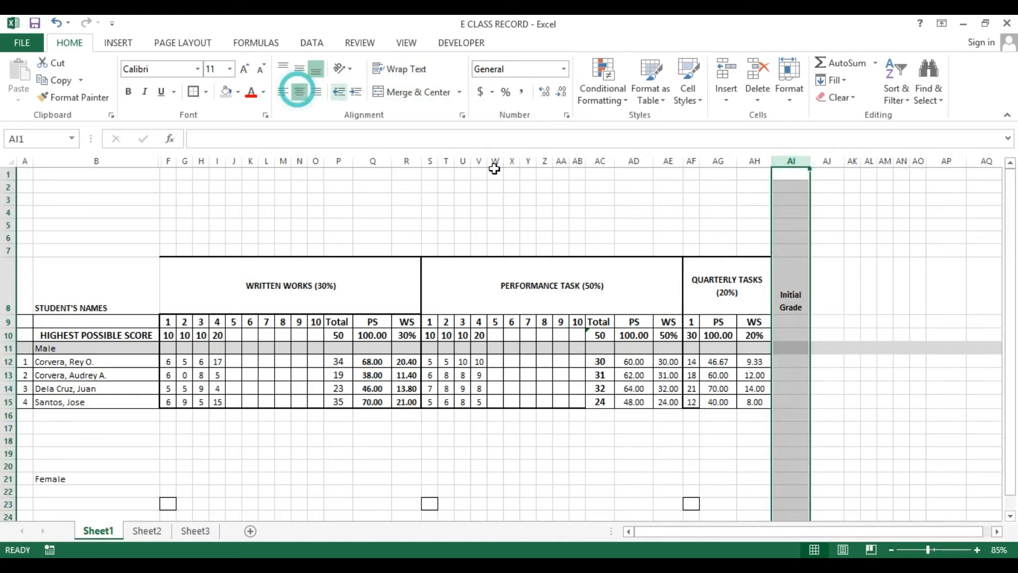
pyautogui.click(781, 318)
pyautogui.click(786, 269)
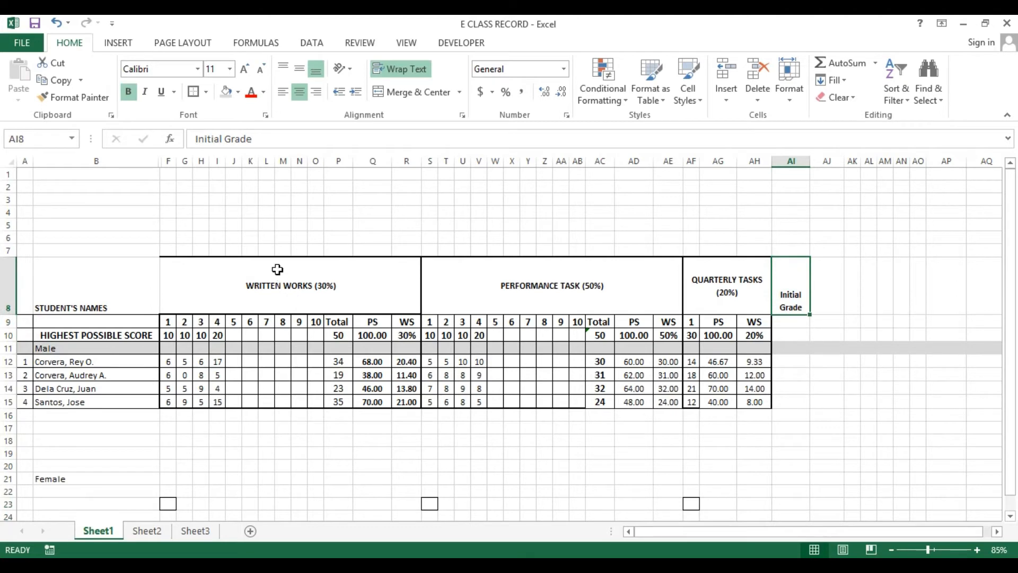
# Enter the initial grade formula =SUM($R12,$AE12,$AH12) in AI12, adding the three weighted scores
pyautogui.moveTo(276, 269); pyautogui.dragTo(769, 393)
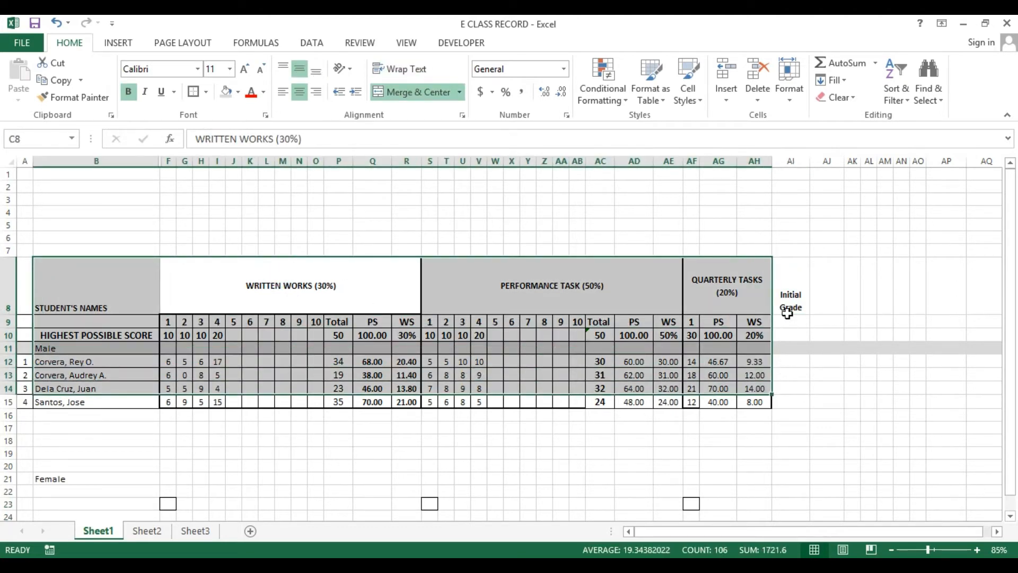
pyautogui.click(789, 361)
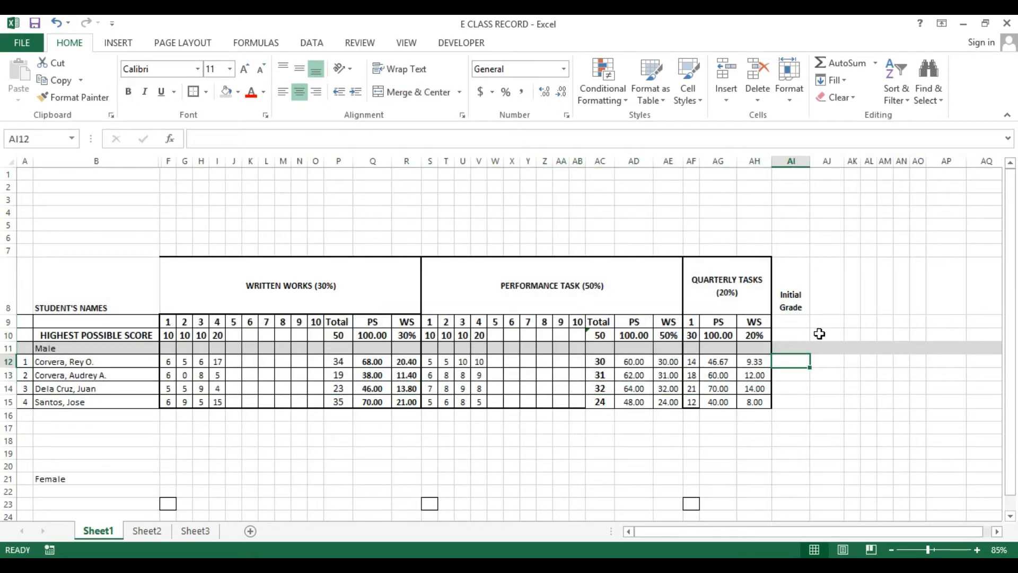
pyautogui.write('=')
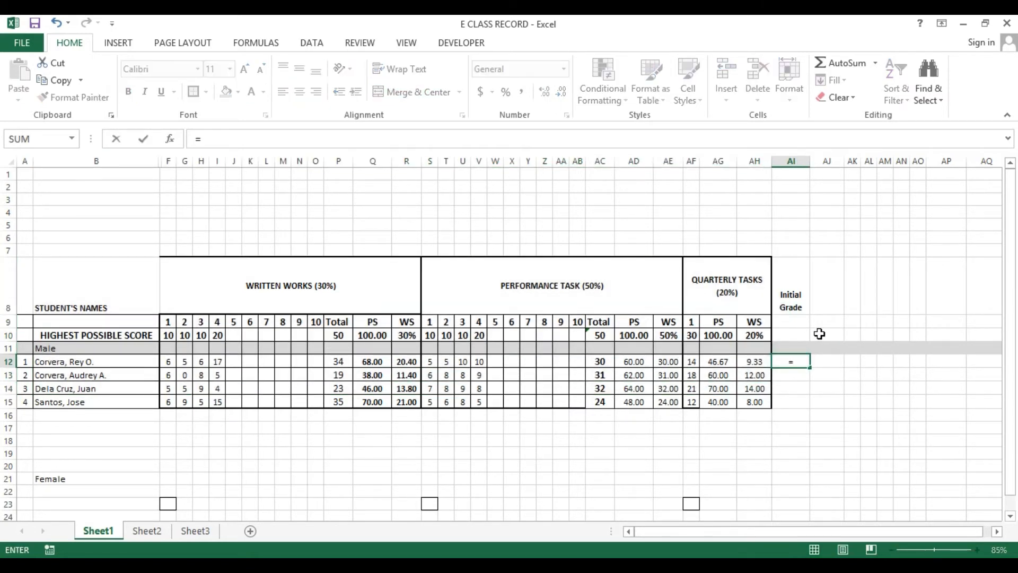
pyautogui.write('sum')
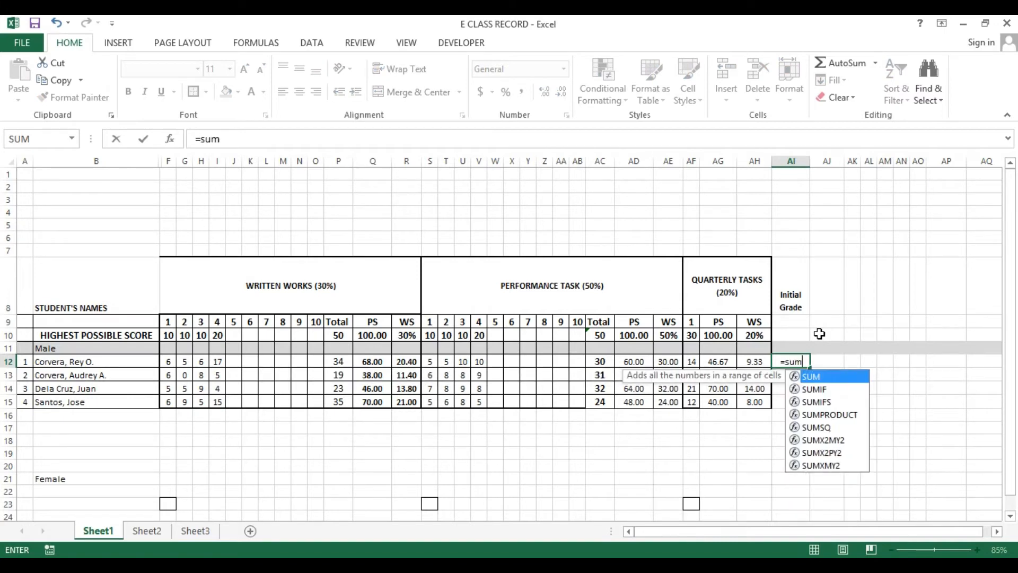
pyautogui.press('Tab')
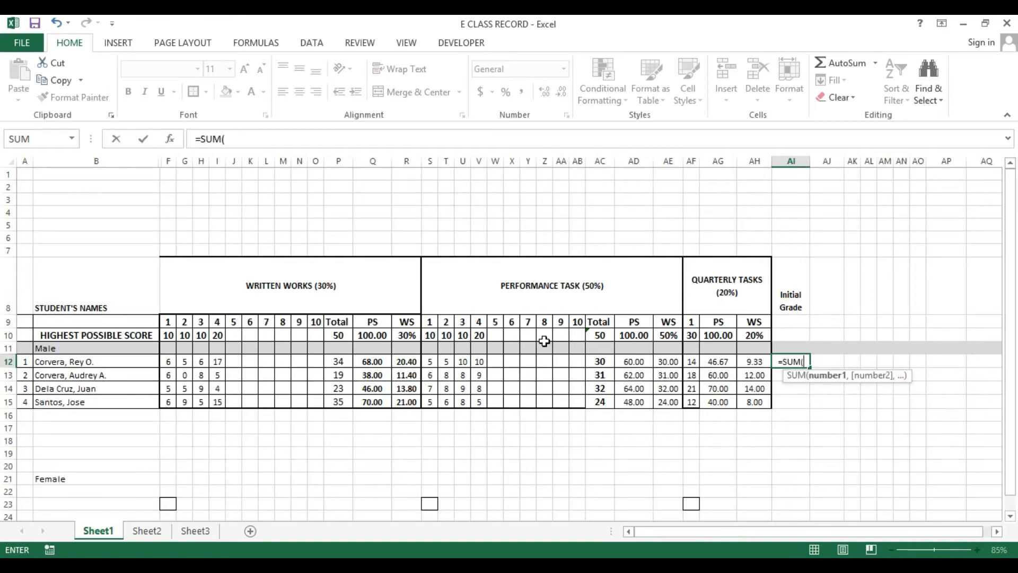
pyautogui.click(404, 361)
pyautogui.write(',')
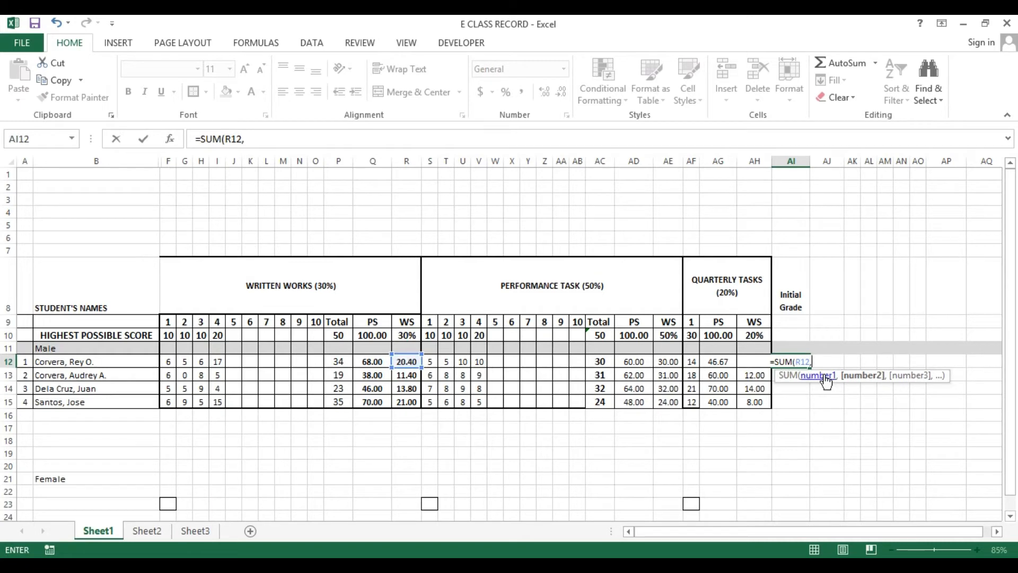
pyautogui.click(796, 362)
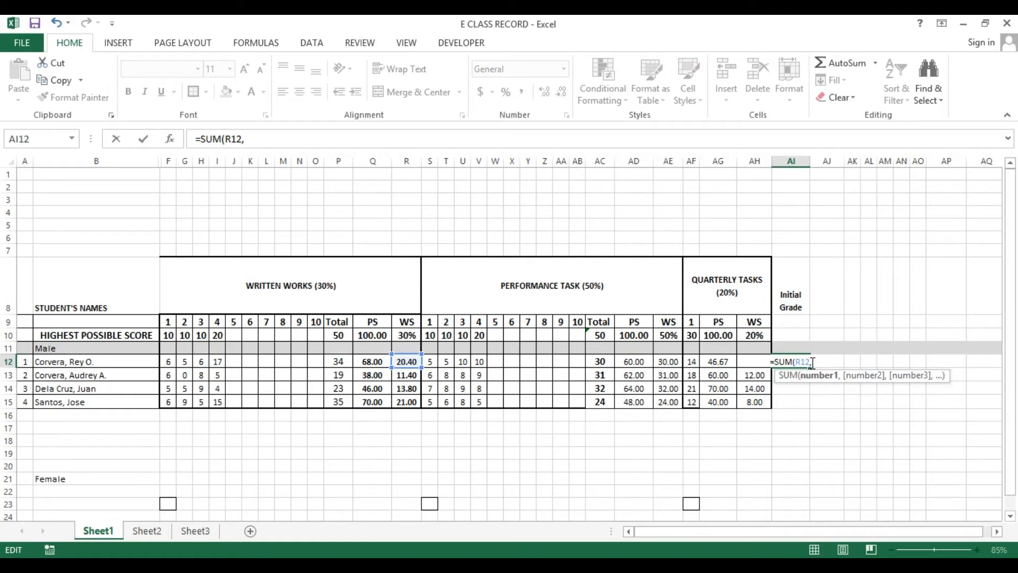
pyautogui.write('$')
pyautogui.click(818, 363)
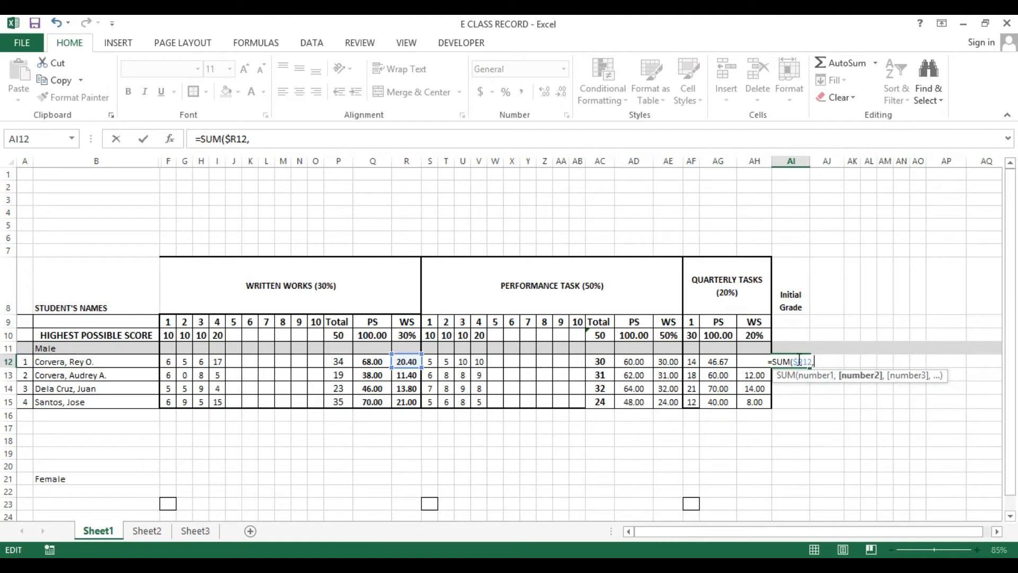
pyautogui.click(667, 361)
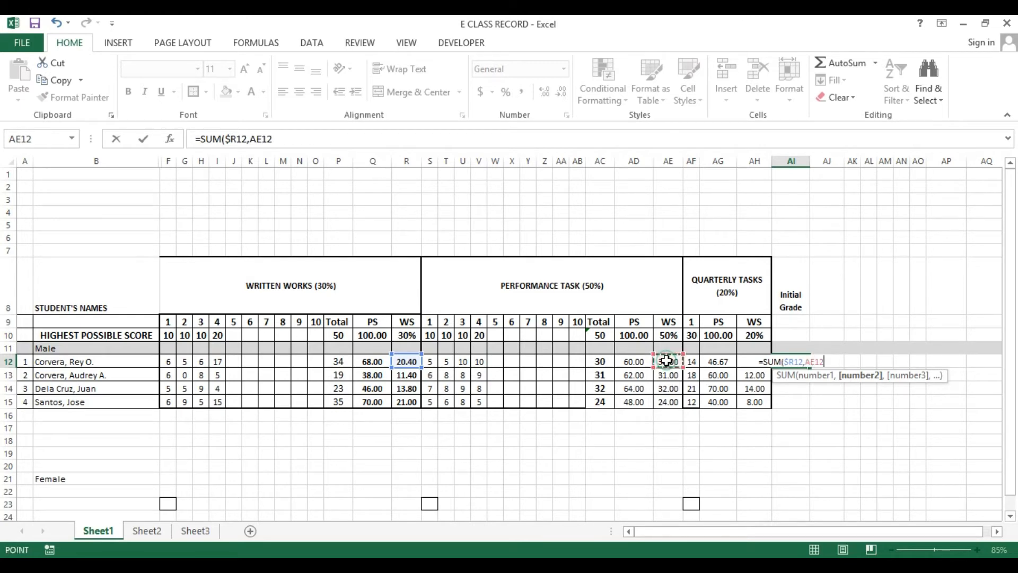
pyautogui.click(807, 362)
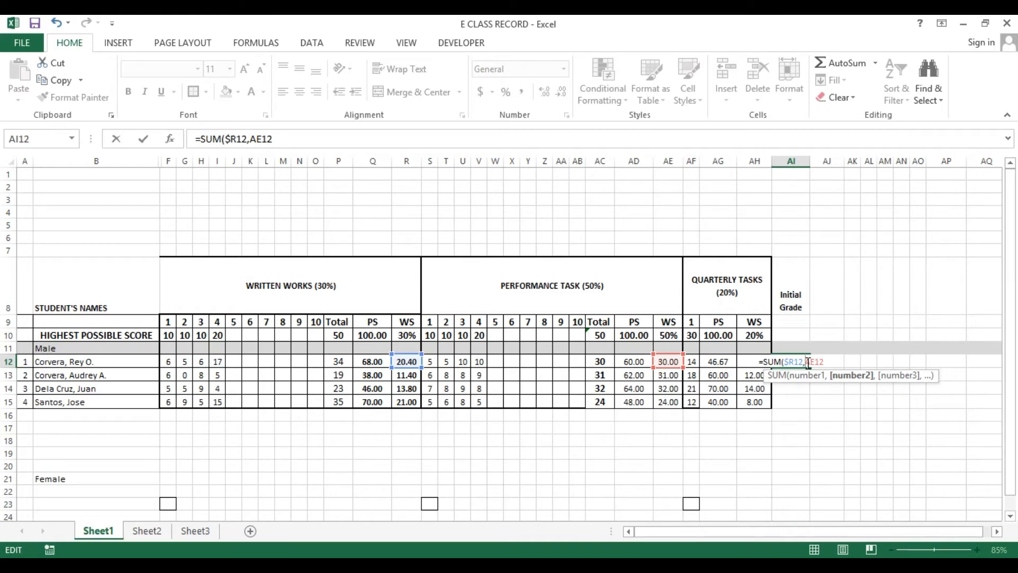
pyautogui.write('$R12')
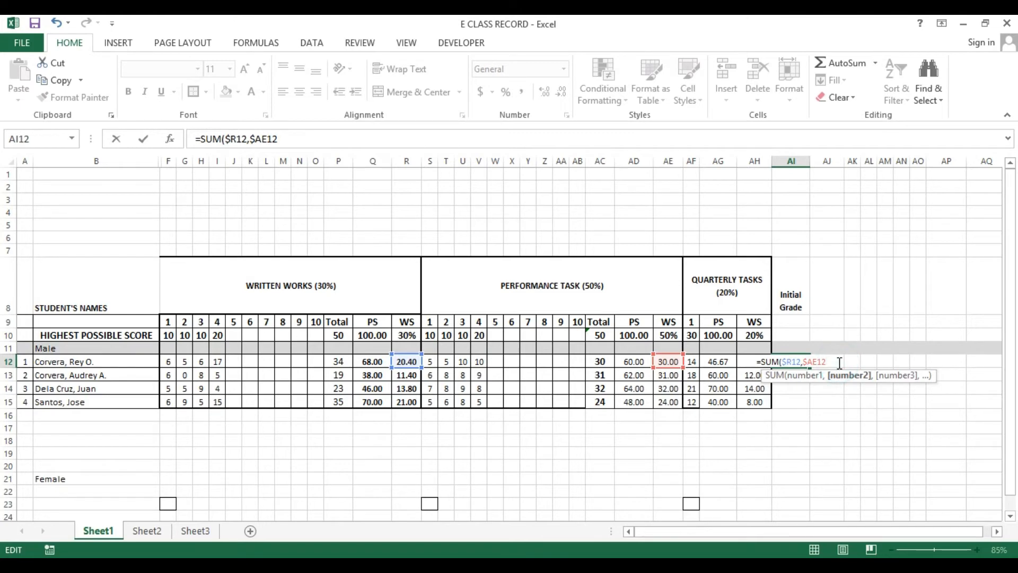
pyautogui.write(',')
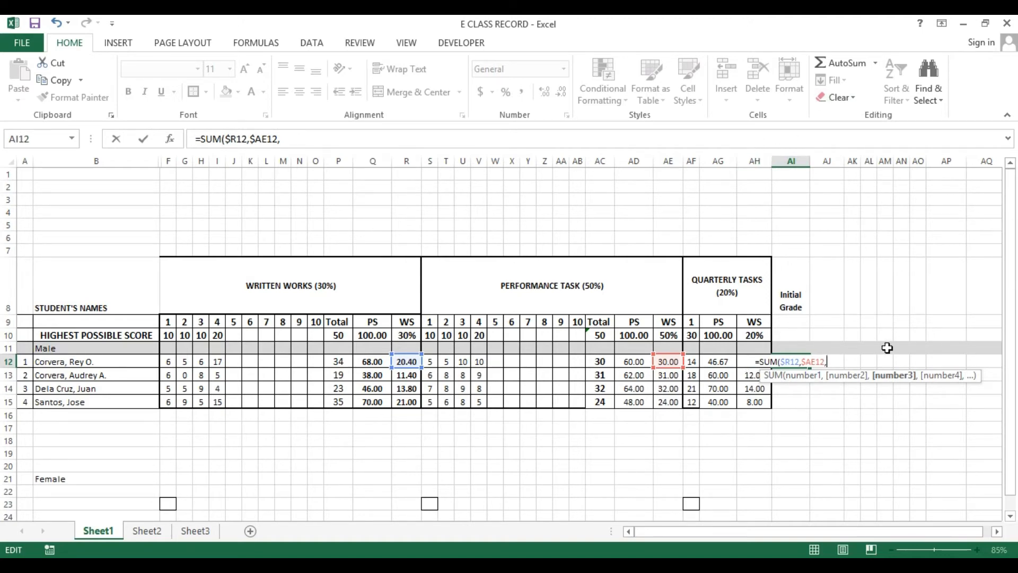
pyautogui.write('$a')
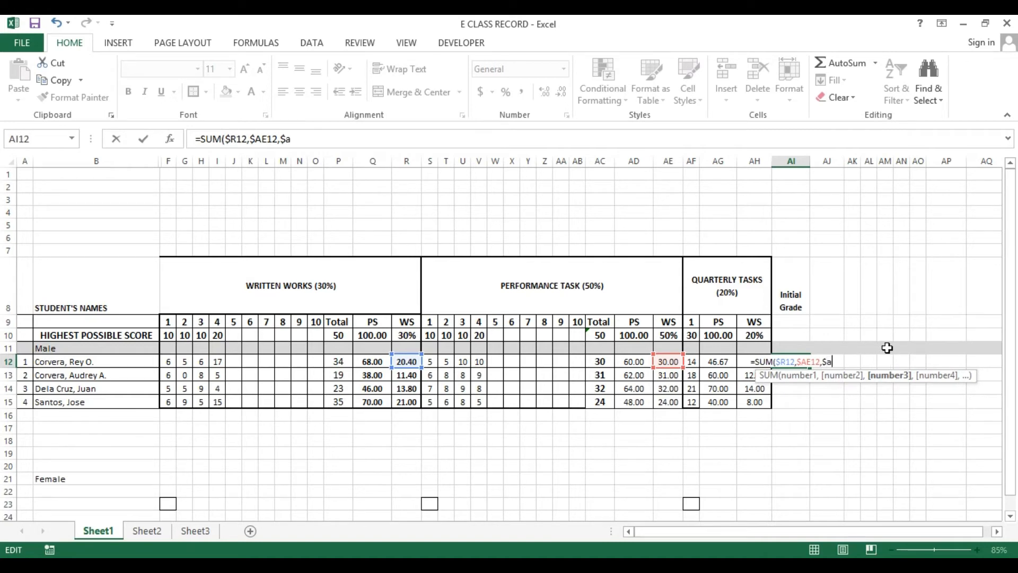
pyautogui.press('BackSpace')
pyautogui.write('AH')
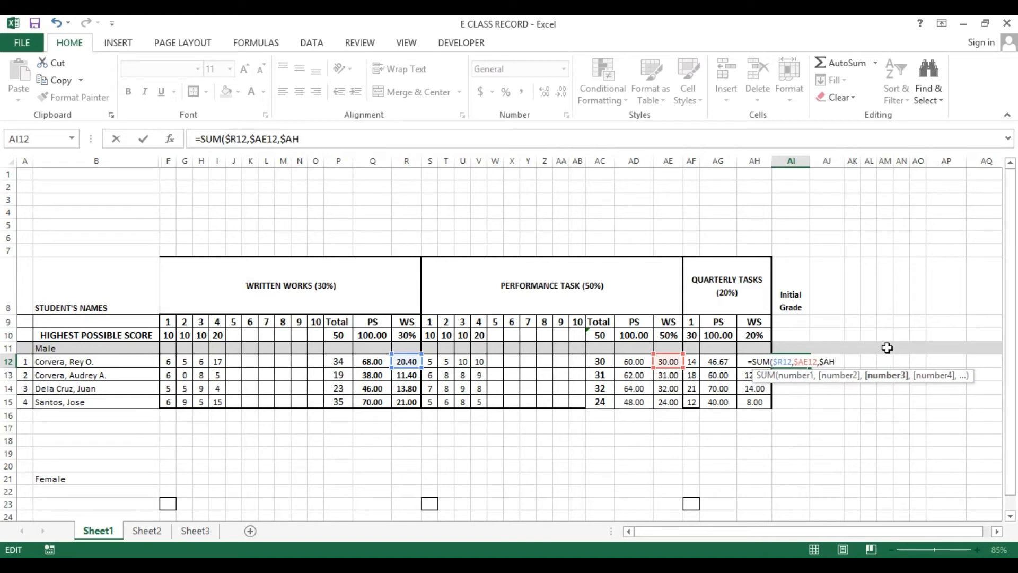
pyautogui.write('12')
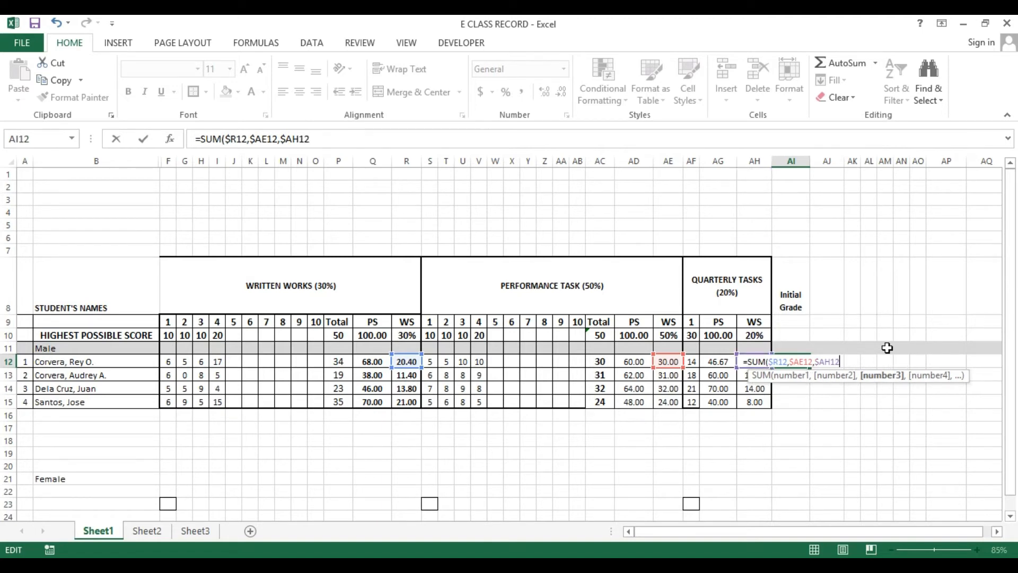
pyautogui.write(')')
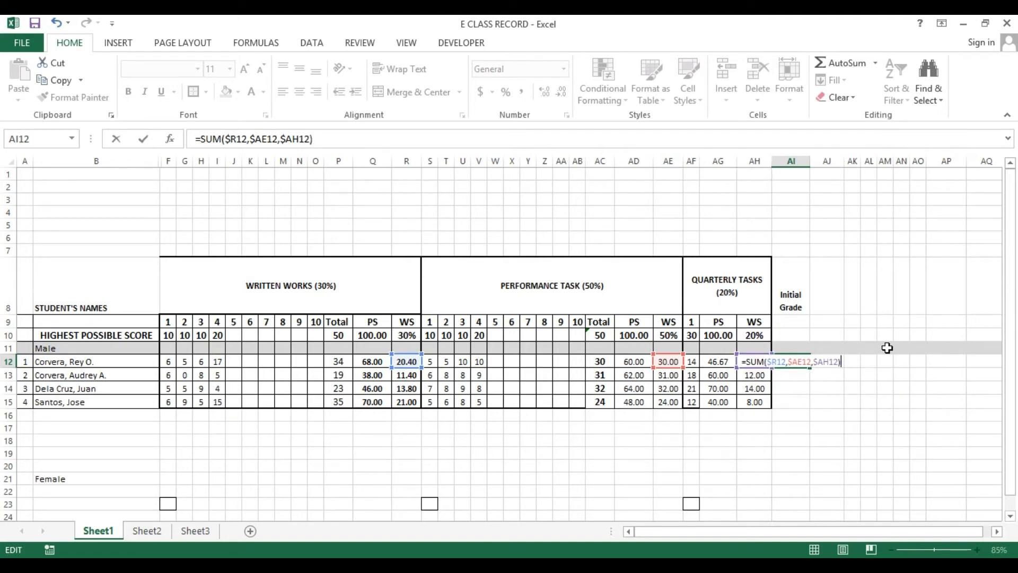
pyautogui.press('Return')
# Copy the AI12 formula down to AI13 through AI15
pyautogui.press('Up')
pyautogui.hotkey('ctrl', 'c')
pyautogui.press('Down')
pyautogui.hotkey('shift', 'Down')
pyautogui.hotkey('shift', 'Down')
pyautogui.press('Return')
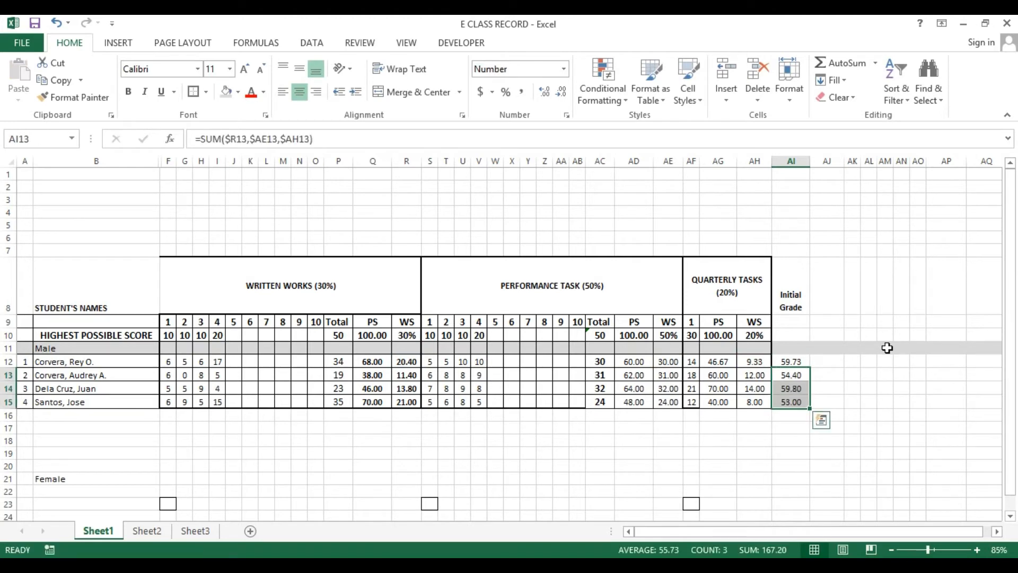
# Step across the cells of row 12 to check the scores and formulas of the first student
pyautogui.press('Up')
pyautogui.press('Left')
pyautogui.press('Left')
pyautogui.press('Left')
pyautogui.press('Left')
pyautogui.press('Left')
pyautogui.press('Left')
pyautogui.press('Left')
pyautogui.press('Left')
pyautogui.press('Left')
pyautogui.press('Left')
pyautogui.press('Left')
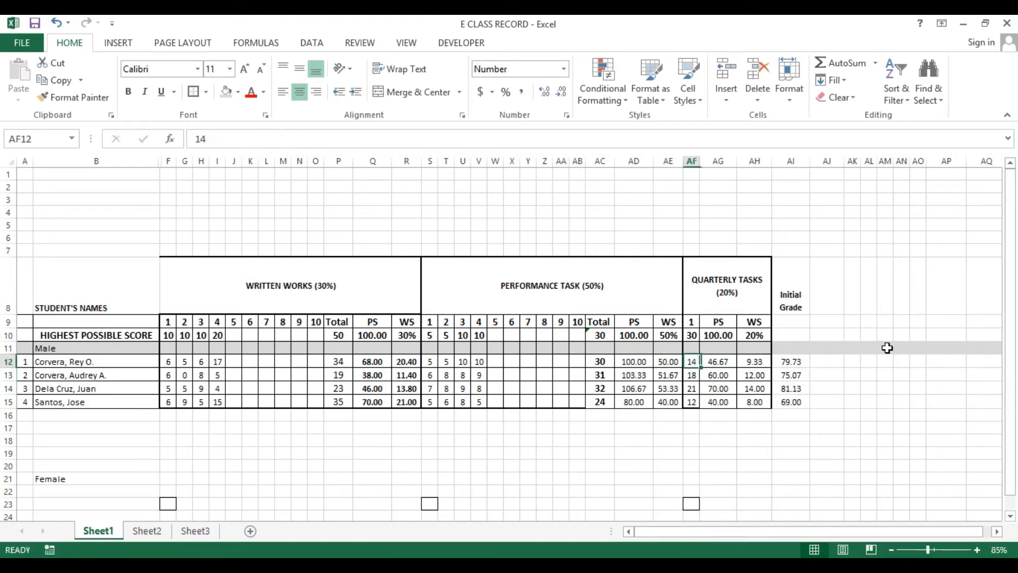
pyautogui.press('Left')
pyautogui.press('Left')
pyautogui.press('Left')
pyautogui.press('Left')
pyautogui.press('Left')
pyautogui.press('Left')
pyautogui.press('Left')
pyautogui.press('Left')
pyautogui.press('Left')
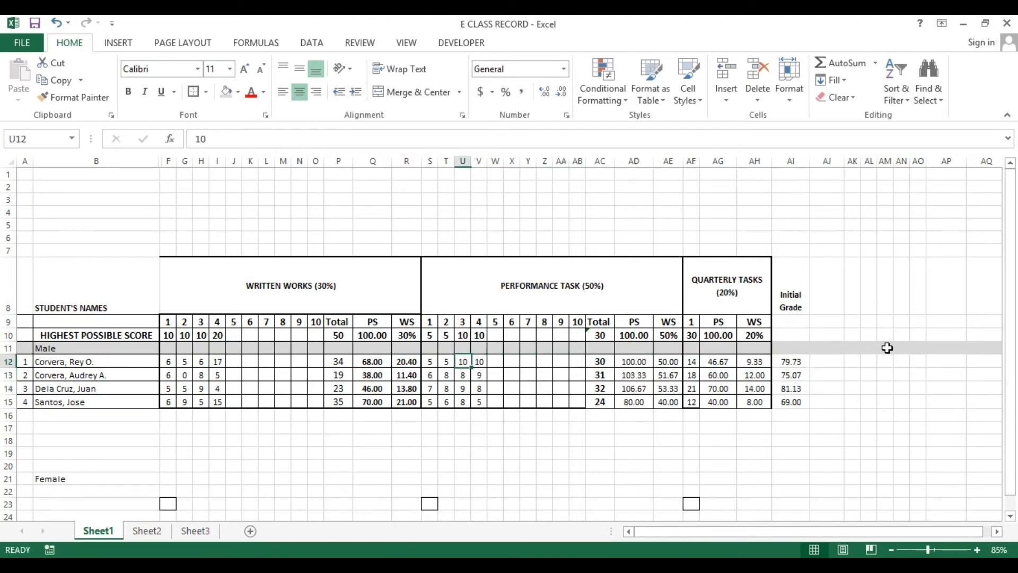
pyautogui.press('Right')
pyautogui.press('Right')
pyautogui.press('Right')
pyautogui.press('Right')
pyautogui.press('Right')
pyautogui.press('Right')
pyautogui.press('Right')
pyautogui.press('Right')
pyautogui.press('Right')
pyautogui.press('Right')
pyautogui.press('Right')
pyautogui.press('Right')
pyautogui.press('Right')
pyautogui.press('Right')
pyautogui.press('Right')
pyautogui.press('Right')
pyautogui.press('Right')
pyautogui.press('Right')
pyautogui.press('Right')
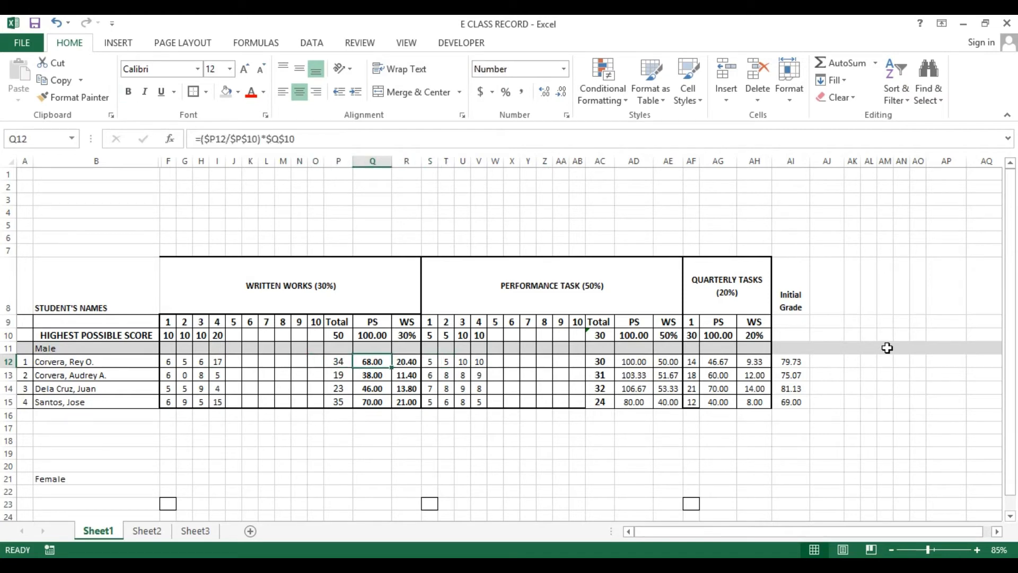
pyautogui.press('Right')
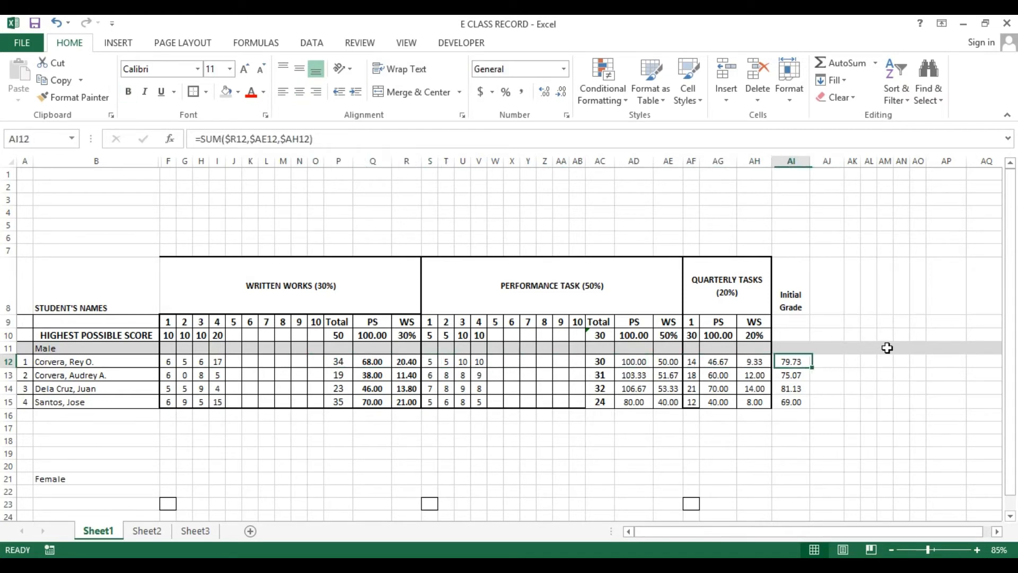
pyautogui.press('Left')
pyautogui.press('Left')
pyautogui.press('Left')
pyautogui.press('Left')
pyautogui.press('Left')
pyautogui.press('Left')
pyautogui.press('Left')
pyautogui.press('Left')
pyautogui.press('Left')
pyautogui.press('Left')
pyautogui.press('Left')
pyautogui.press('Left')
pyautogui.press('Left')
pyautogui.press('Left')
pyautogui.press('Left')
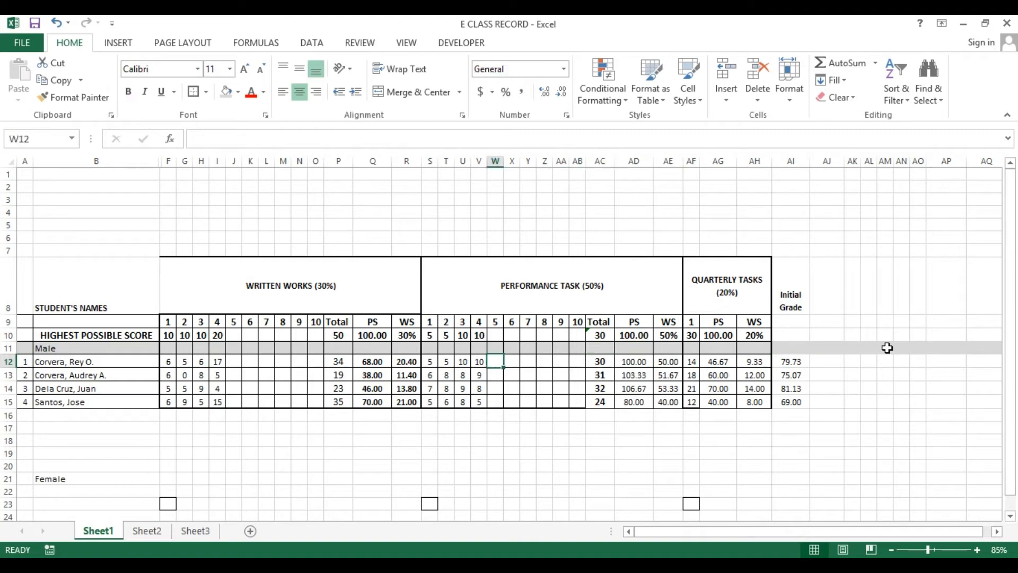
pyautogui.press('Down')
pyautogui.press('Left')
pyautogui.write('5')
pyautogui.press('Right')
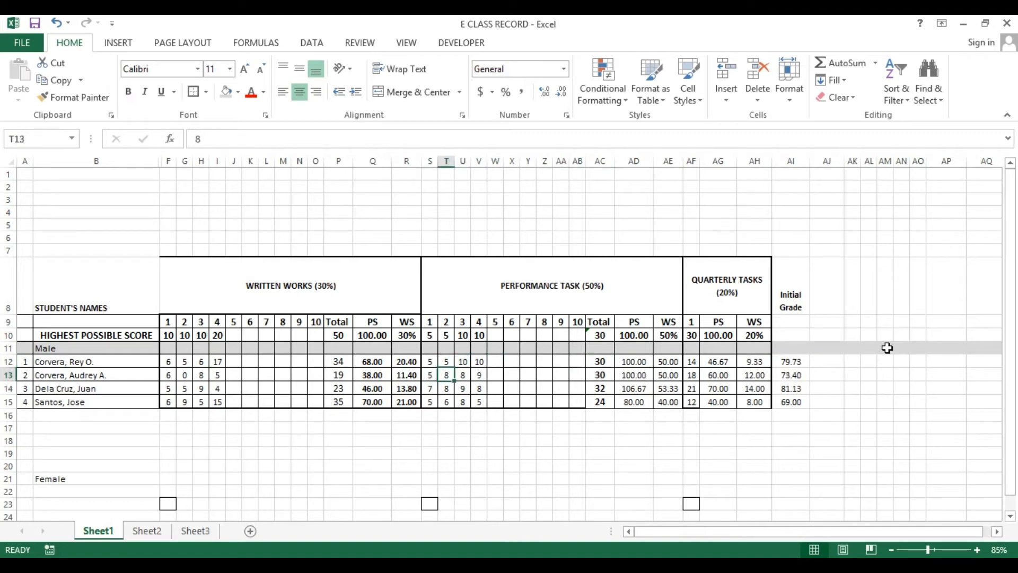
pyautogui.write('5')
pyautogui.press('Right')
pyautogui.press('Right')
pyautogui.press('Right')
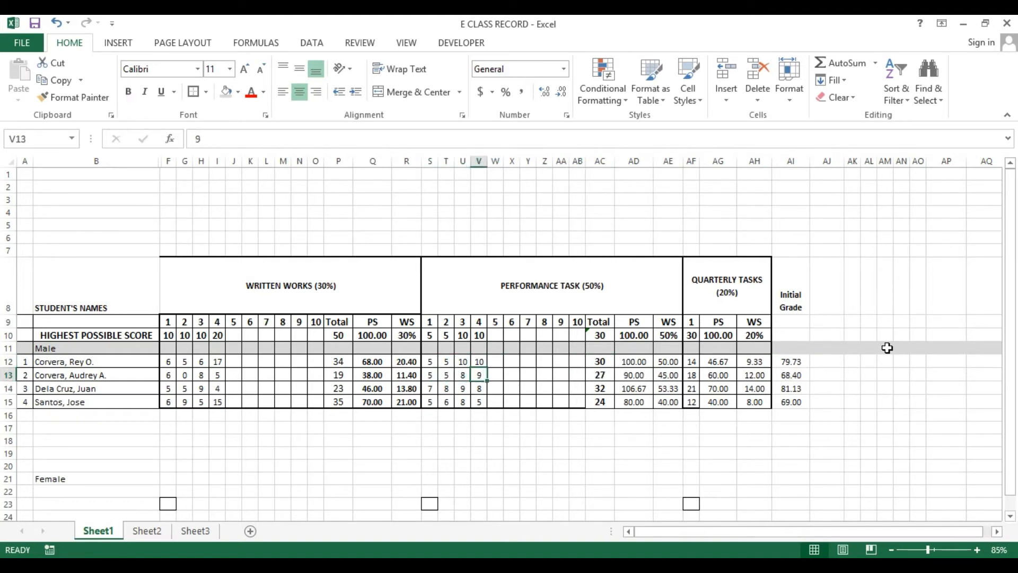
pyautogui.press('Left')
pyautogui.press('Left')
pyautogui.press('Up')
pyautogui.press('Up')
pyautogui.press('Up')
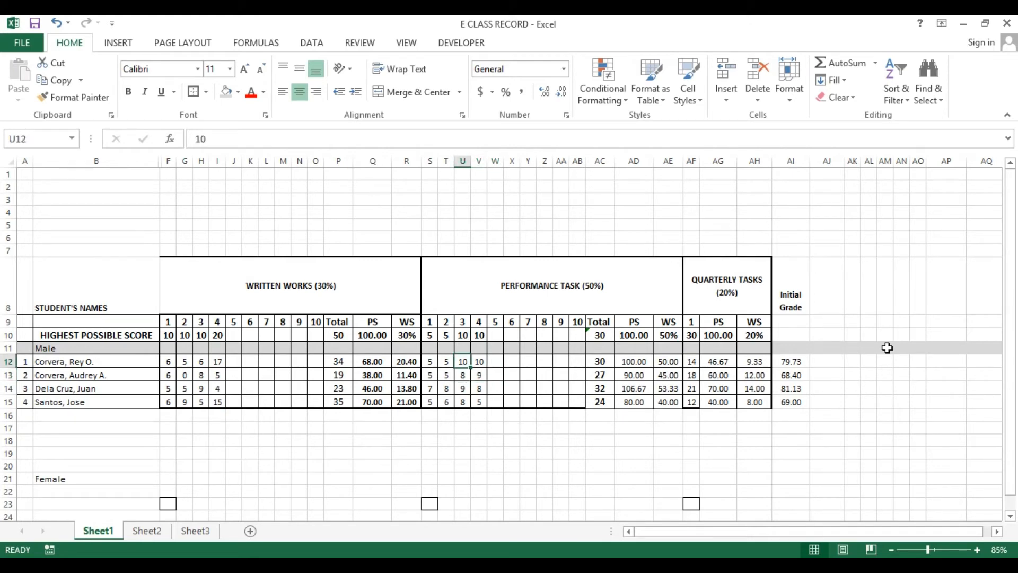
pyautogui.press('Down')
pyautogui.press('Down')
pyautogui.press('Down')
pyautogui.press('Left')
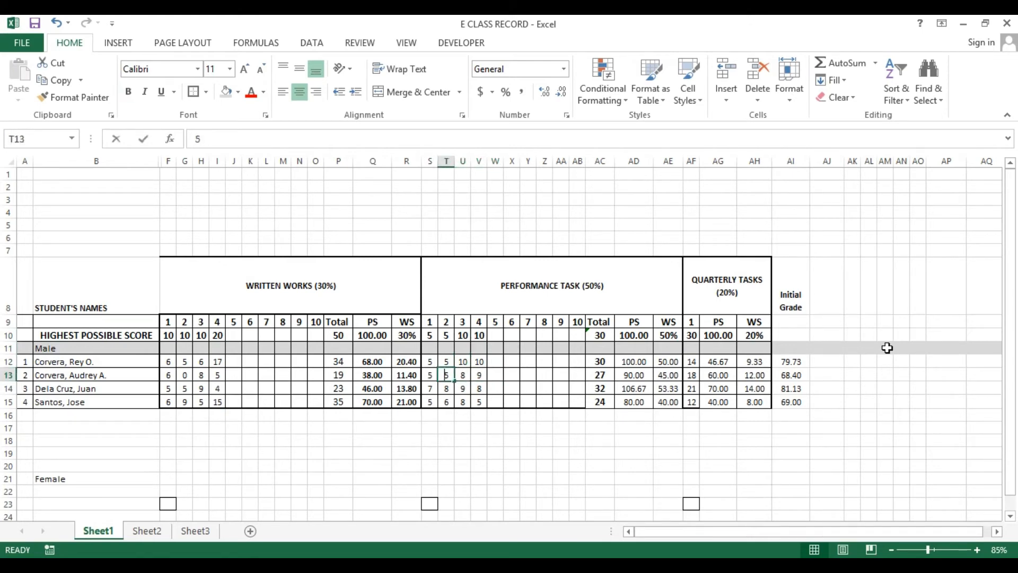
pyautogui.press('Right')
pyautogui.write('1')
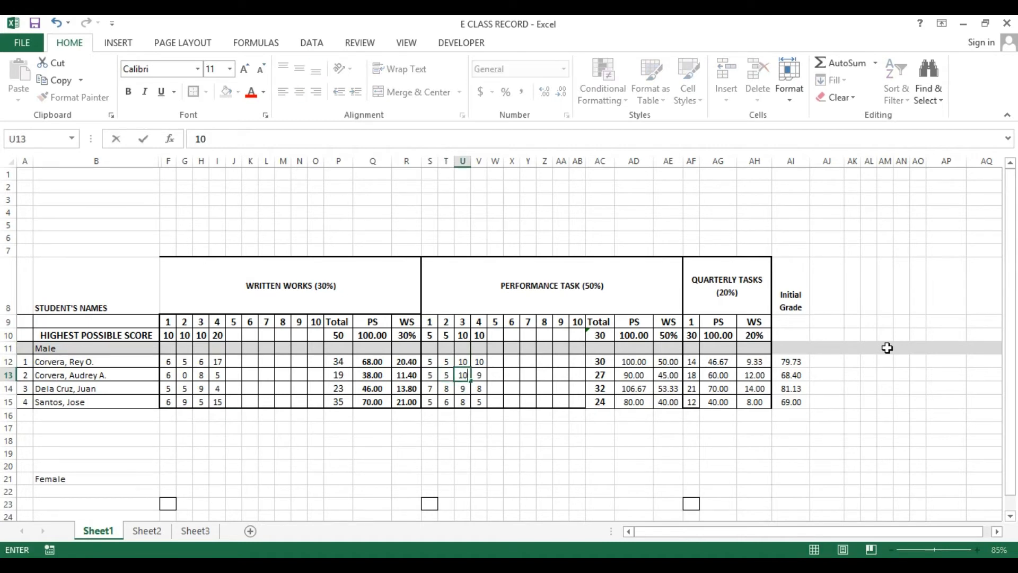
pyautogui.press('Right')
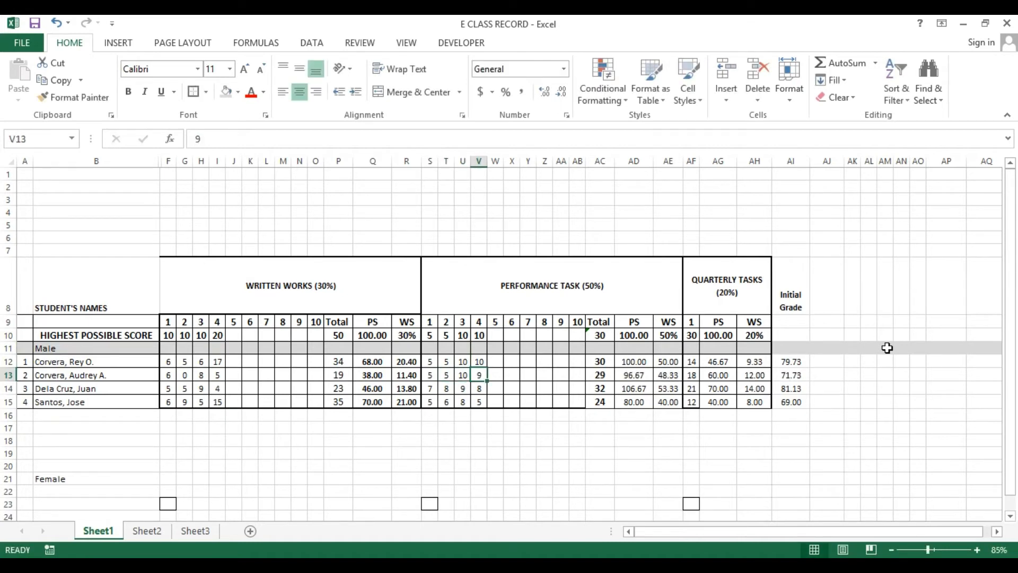
pyautogui.write('10')
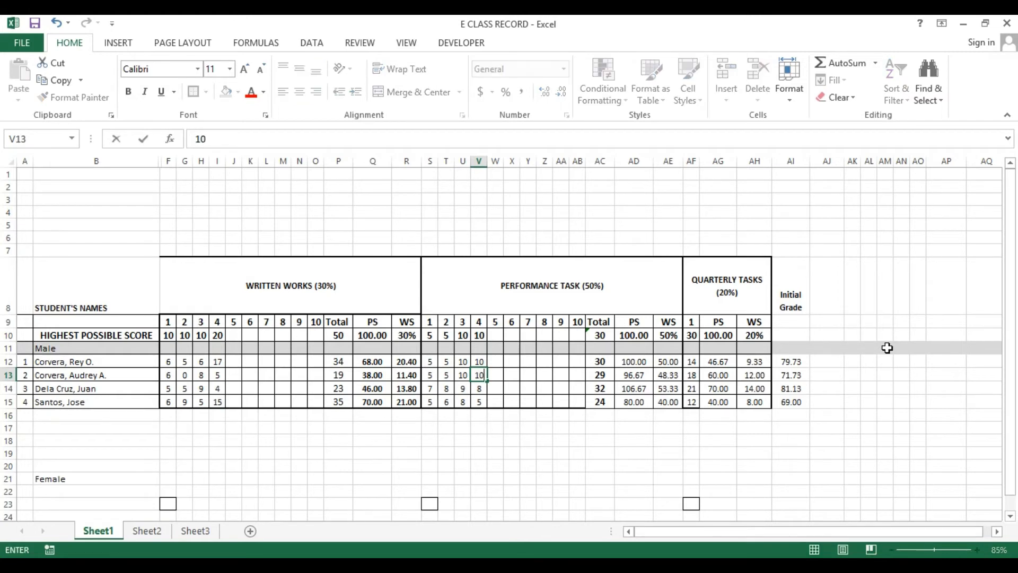
pyautogui.press('Right')
pyautogui.press('Left')
pyautogui.press('Left')
pyautogui.press('Left')
pyautogui.press('Left')
pyautogui.press('Left')
pyautogui.press('Left')
pyautogui.press('Left')
pyautogui.press('Left')
pyautogui.press('Left')
pyautogui.press('Left')
pyautogui.press('Left')
pyautogui.press('Left')
pyautogui.press('Left')
pyautogui.press('Left')
pyautogui.press('Left')
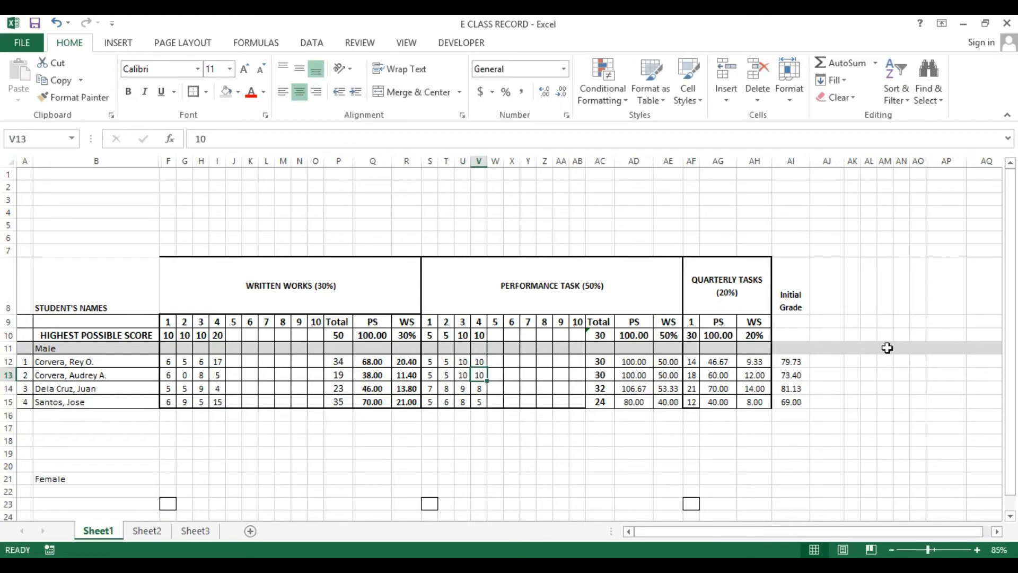
pyautogui.press('Left')
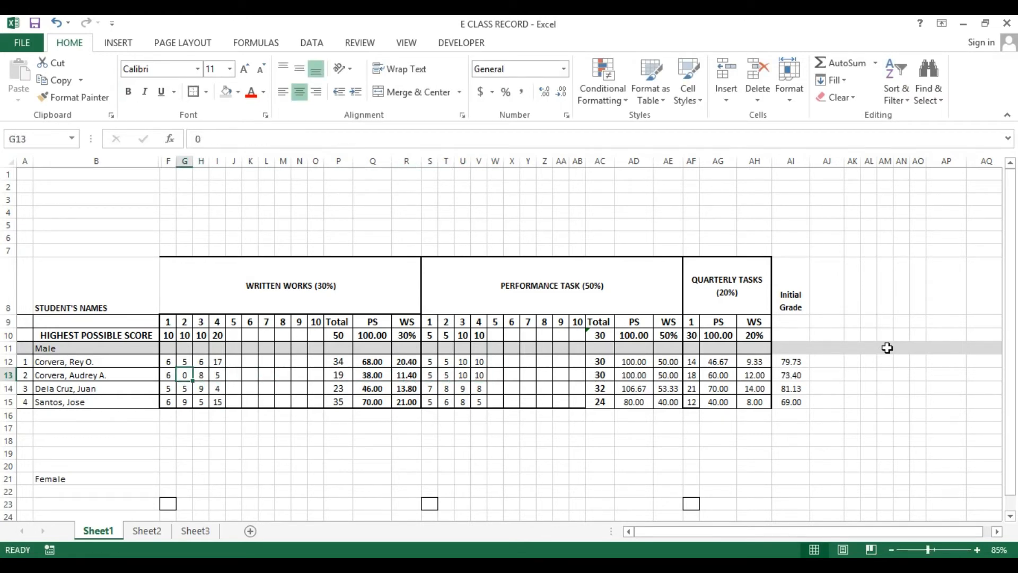
pyautogui.write('9')
pyautogui.press('Right')
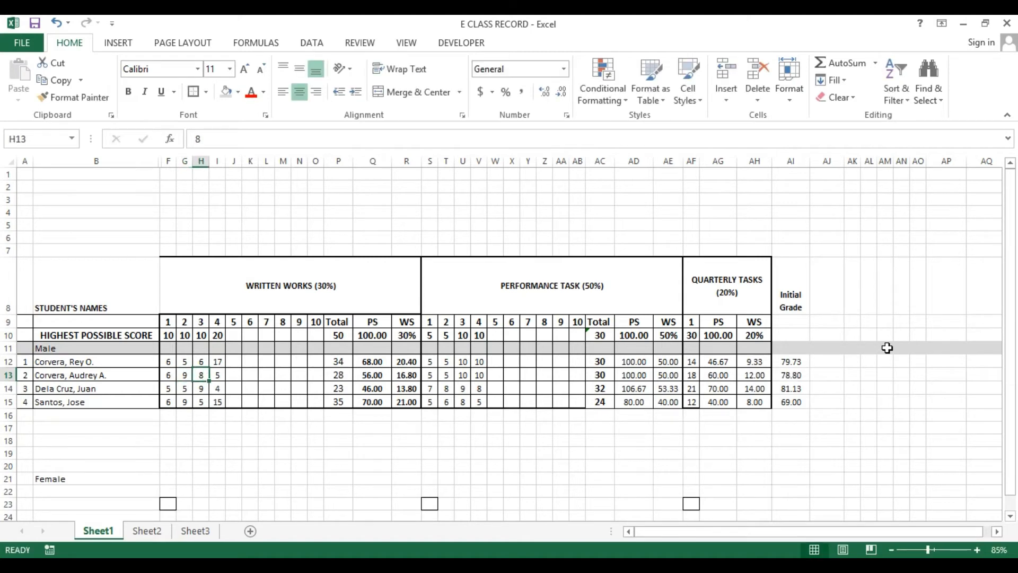
pyautogui.press('Right')
pyautogui.press('Right')
pyautogui.press('Right')
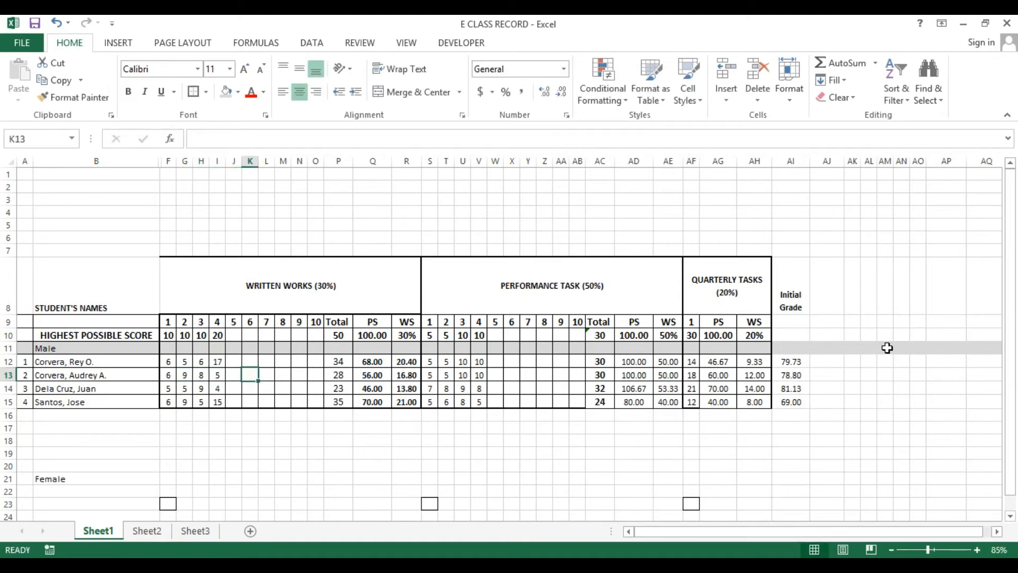
# Set Dela Cruz, Juan's second and fourth written work scores to 6 and 15
pyautogui.press('Down')
pyautogui.press('Left')
pyautogui.press('Left')
pyautogui.press('Left')
pyautogui.press('Left')
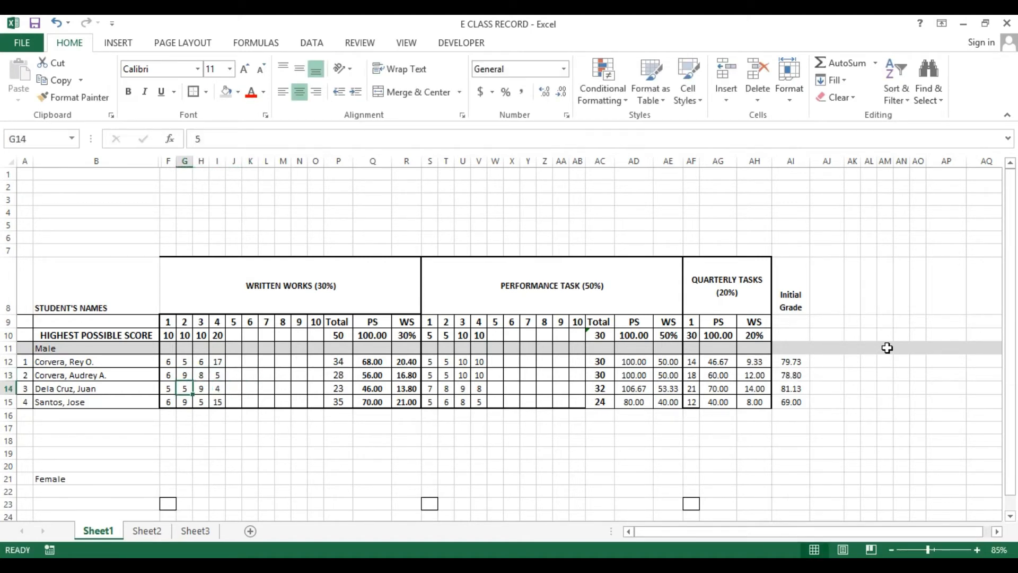
pyautogui.write('6')
pyautogui.press('Right')
pyautogui.press('Right')
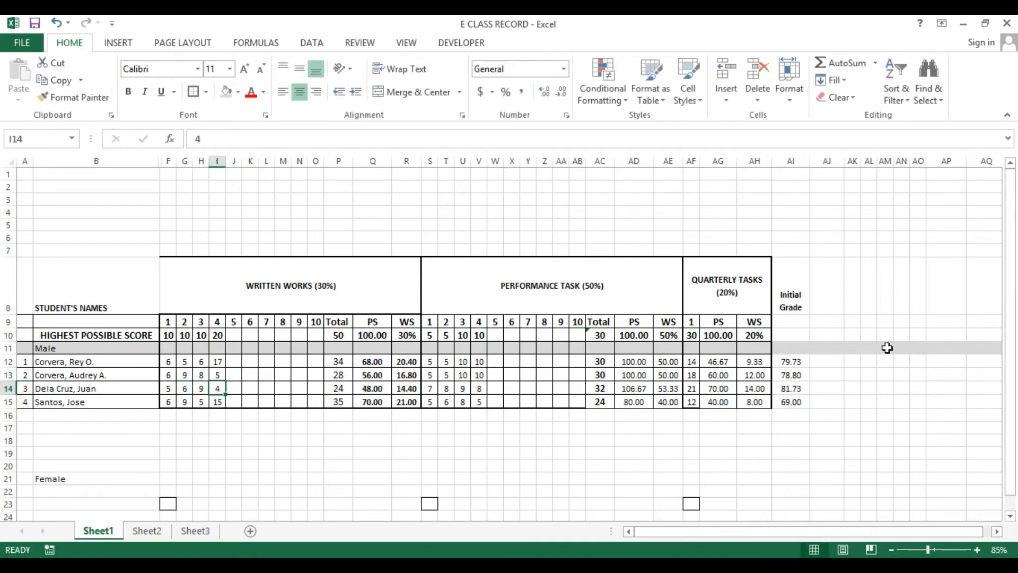
pyautogui.write('15')
pyautogui.press('Return')
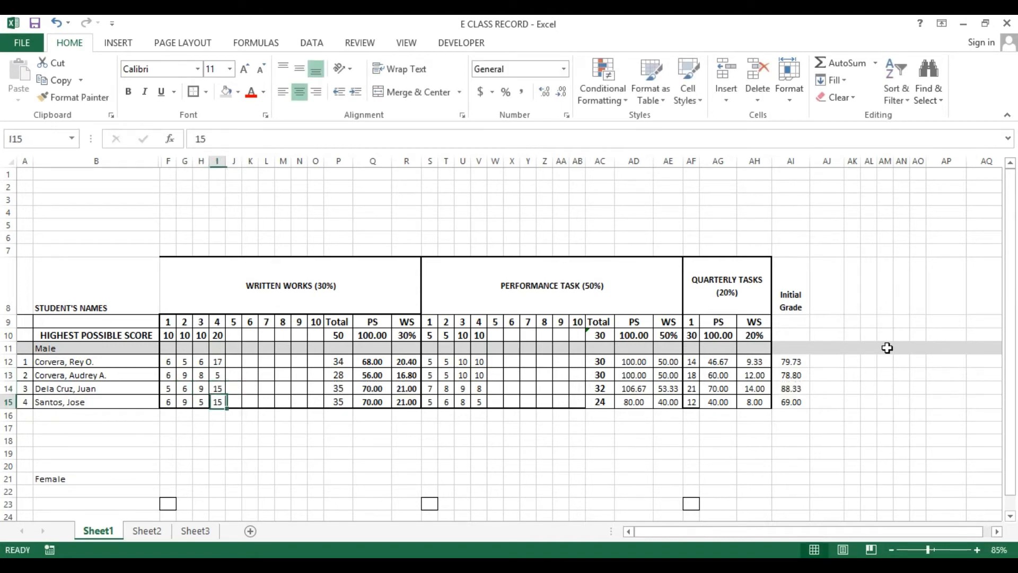
pyautogui.press('Left')
pyautogui.press('Left')
pyautogui.press('Left')
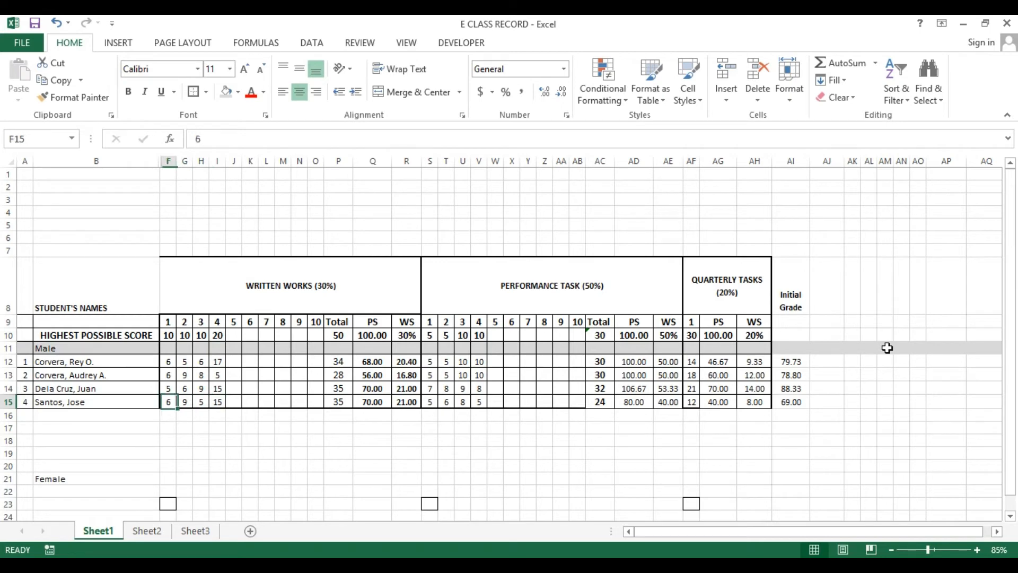
pyautogui.press('Right')
pyautogui.press('Right')
pyautogui.write('10')
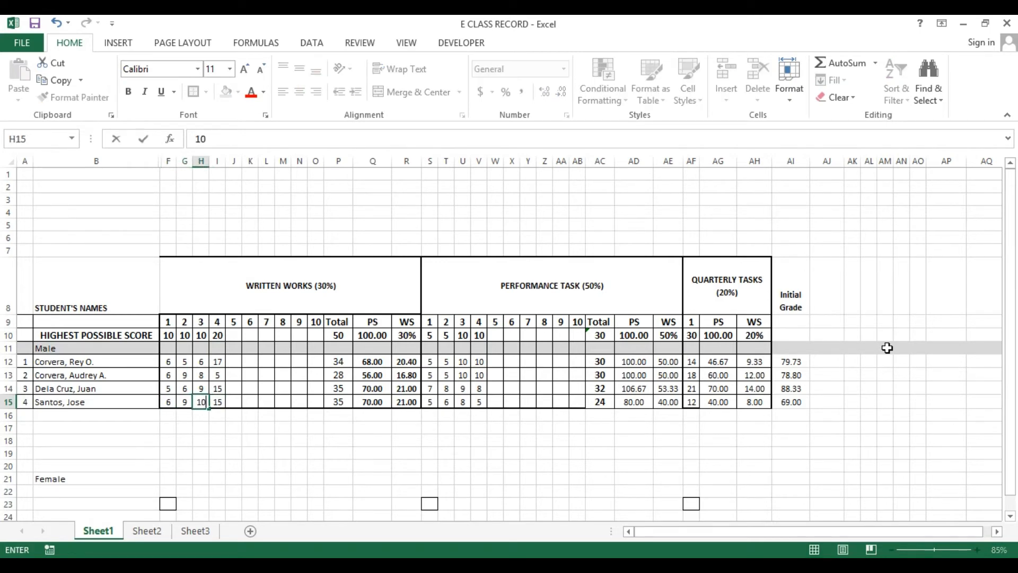
pyautogui.press('Right')
pyautogui.press('Right')
pyautogui.press('Right')
pyautogui.press('Right')
pyautogui.press('Right')
pyautogui.press('Right')
pyautogui.press('Right')
pyautogui.press('Right')
pyautogui.press('Right')
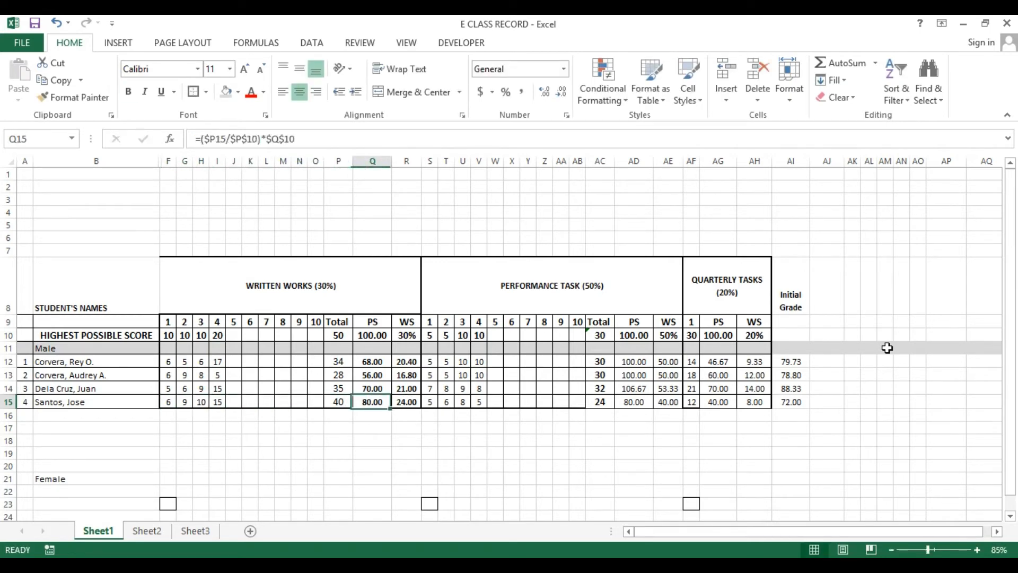
pyautogui.press('Left')
pyautogui.press('Left')
pyautogui.press('Left')
pyautogui.press('Left')
pyautogui.press('Left')
pyautogui.press('Left')
pyautogui.press('Right')
pyautogui.press('Right')
pyautogui.press('Right')
pyautogui.press('Right')
pyautogui.press('Right')
pyautogui.press('Right')
pyautogui.press('Right')
pyautogui.press('Right')
pyautogui.press('Right')
pyautogui.press('Right')
pyautogui.press('Right')
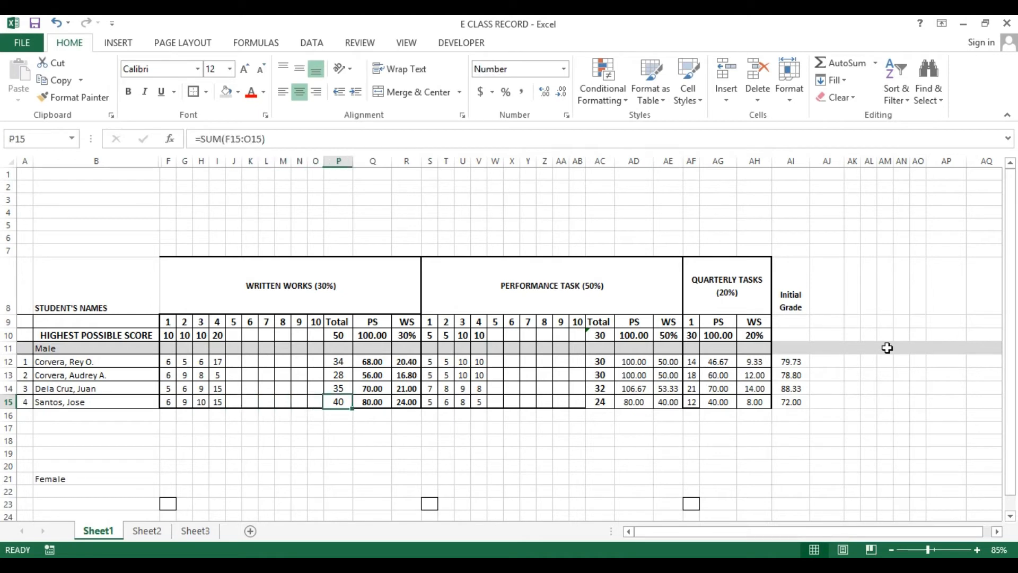
pyautogui.write('10')
# Make the initial grades in AI12 through AI15 bold
pyautogui.press('Right')
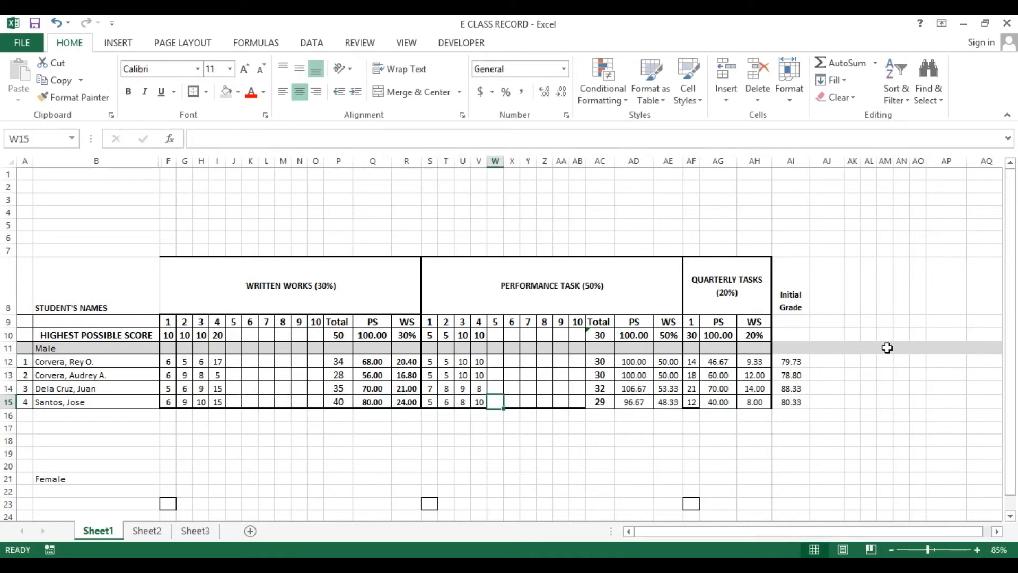
pyautogui.press('Right')
pyautogui.press('Right')
pyautogui.press('Right')
pyautogui.press('Up')
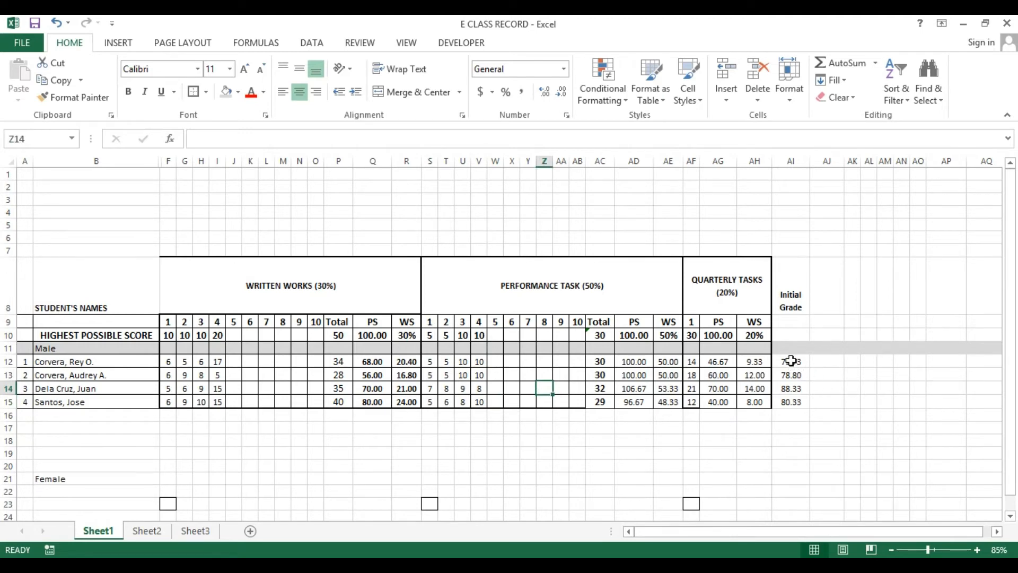
pyautogui.moveTo(792, 360); pyautogui.dragTo(785, 403)
pyautogui.hotkey('ctrl', 'b')
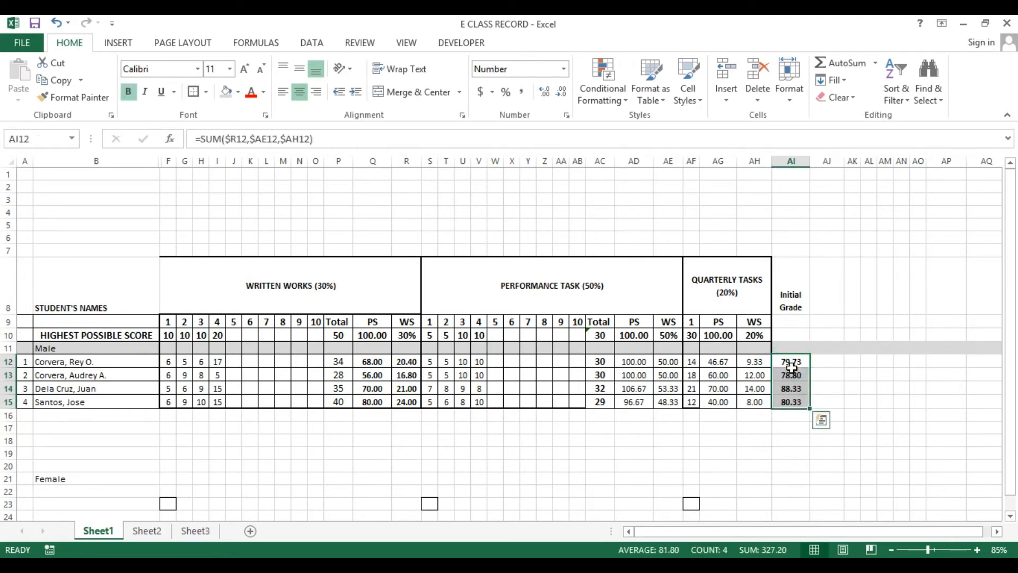
# Apply thick outside borders around the Initial Grade column and the quarterly, performance task and written works sections
pyautogui.click(781, 269)
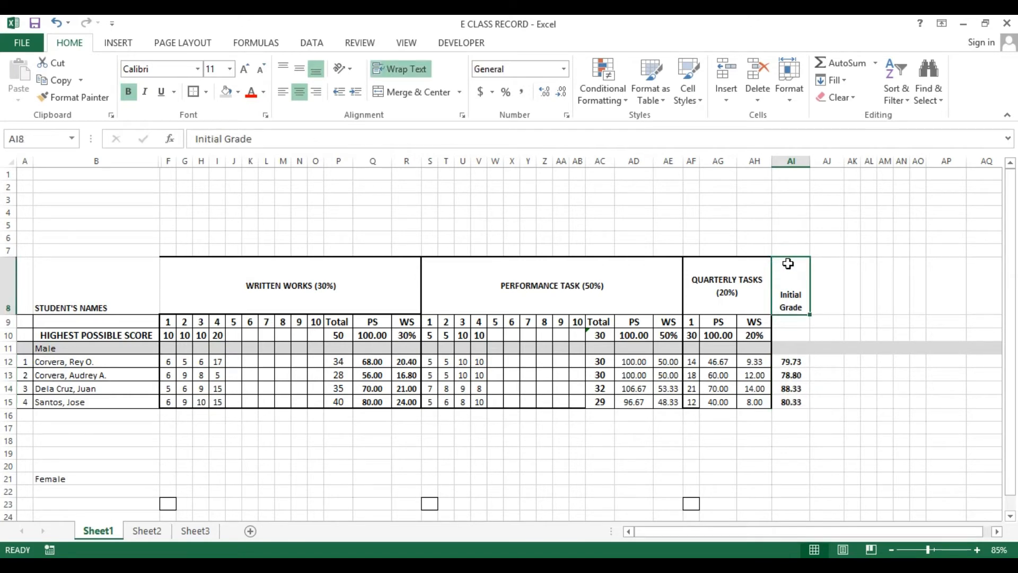
pyautogui.moveTo(781, 270); pyautogui.dragTo(776, 401)
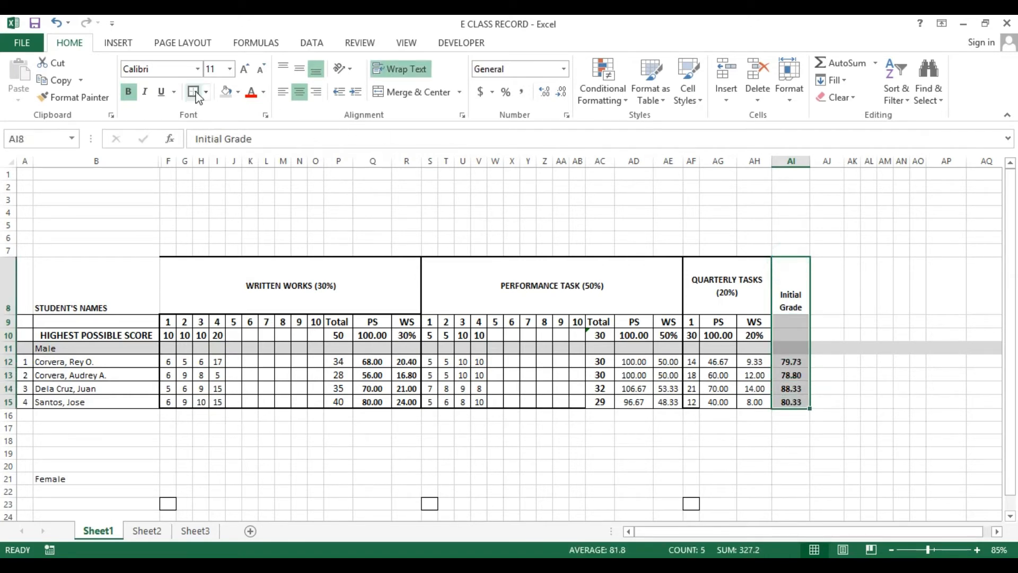
pyautogui.moveTo(685, 278); pyautogui.dragTo(754, 401)
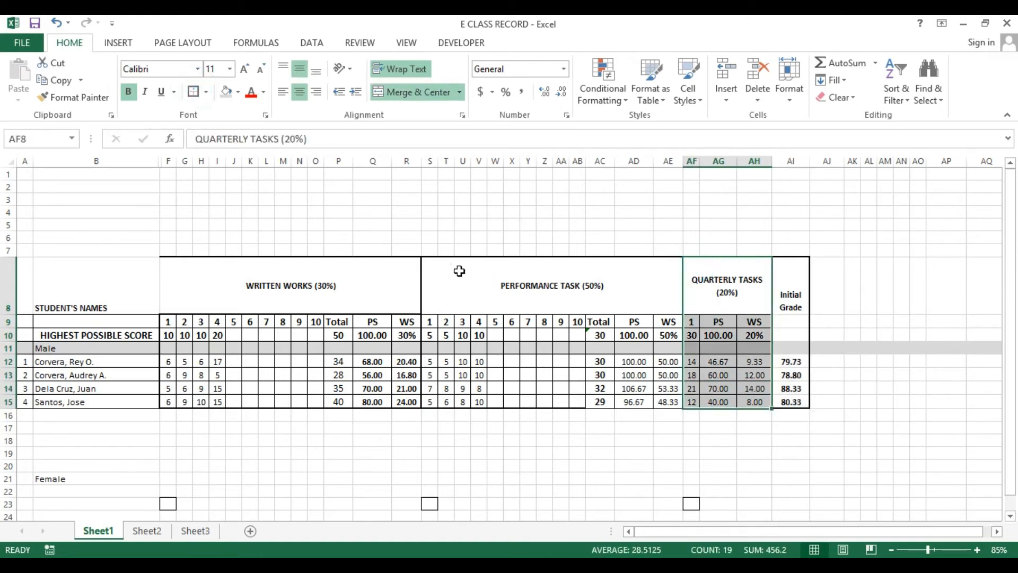
pyautogui.moveTo(457, 270); pyautogui.dragTo(665, 401)
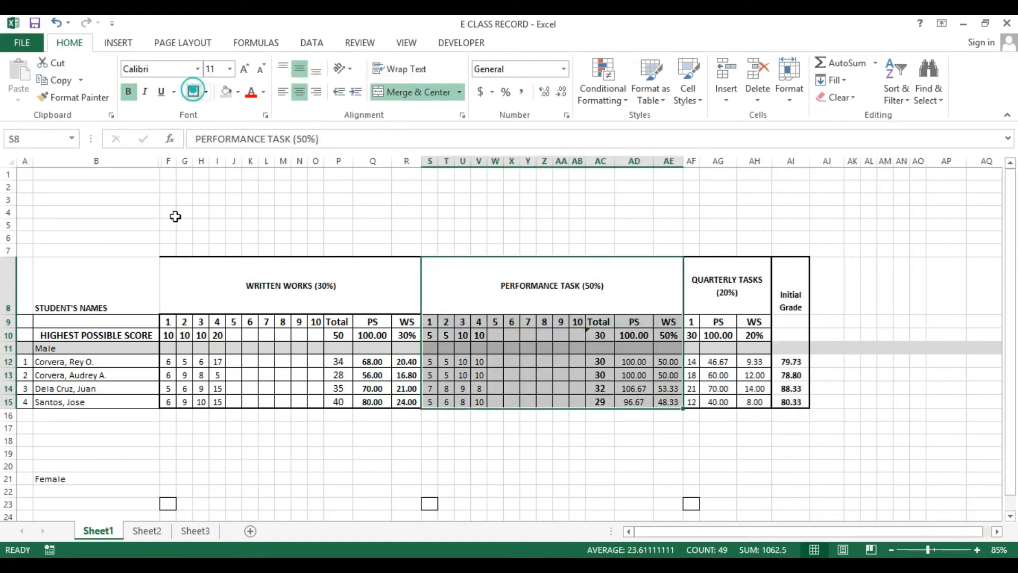
pyautogui.moveTo(70, 267); pyautogui.dragTo(113, 398)
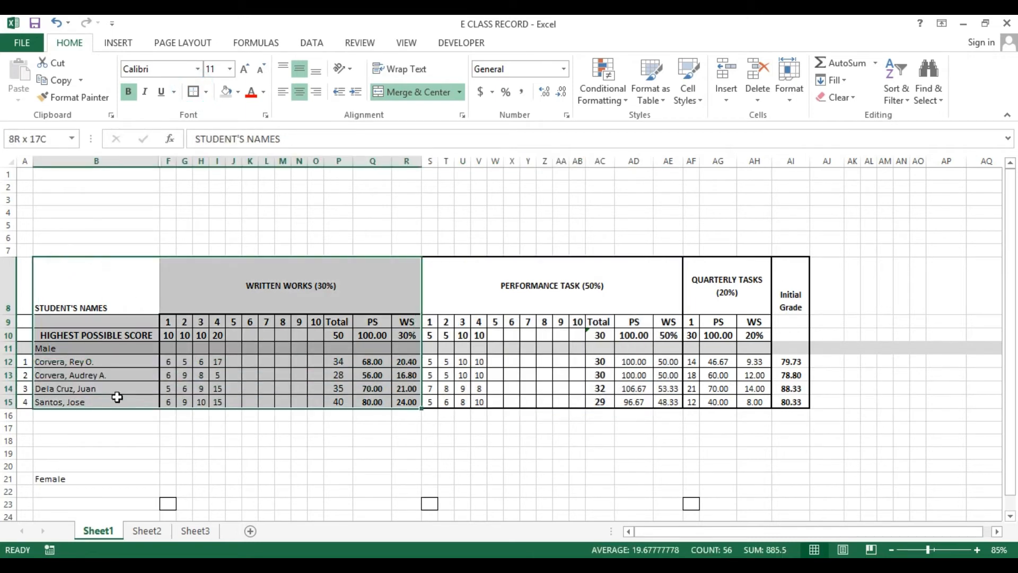
pyautogui.click(206, 282)
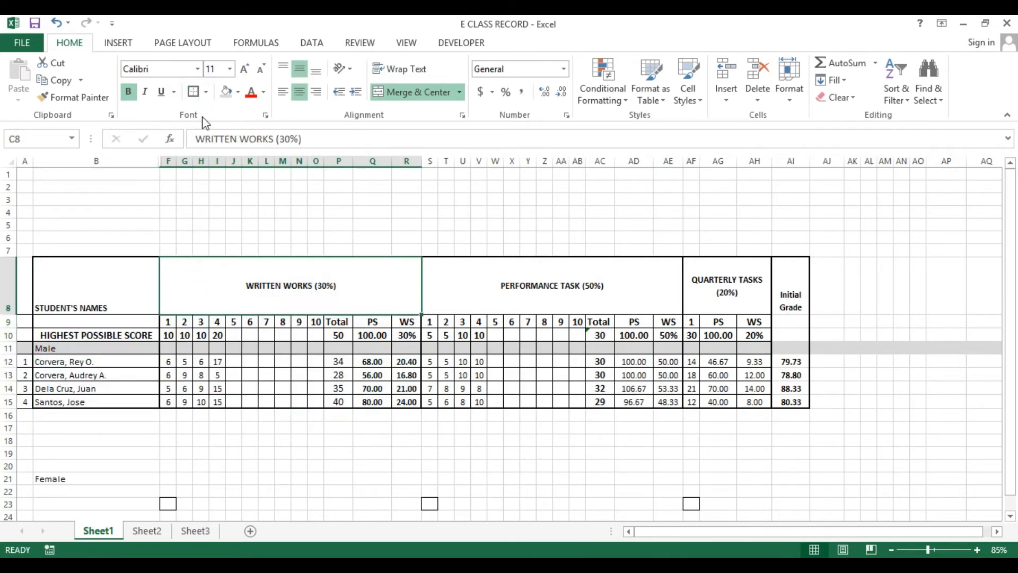
pyautogui.click(192, 91)
pyautogui.click(407, 210)
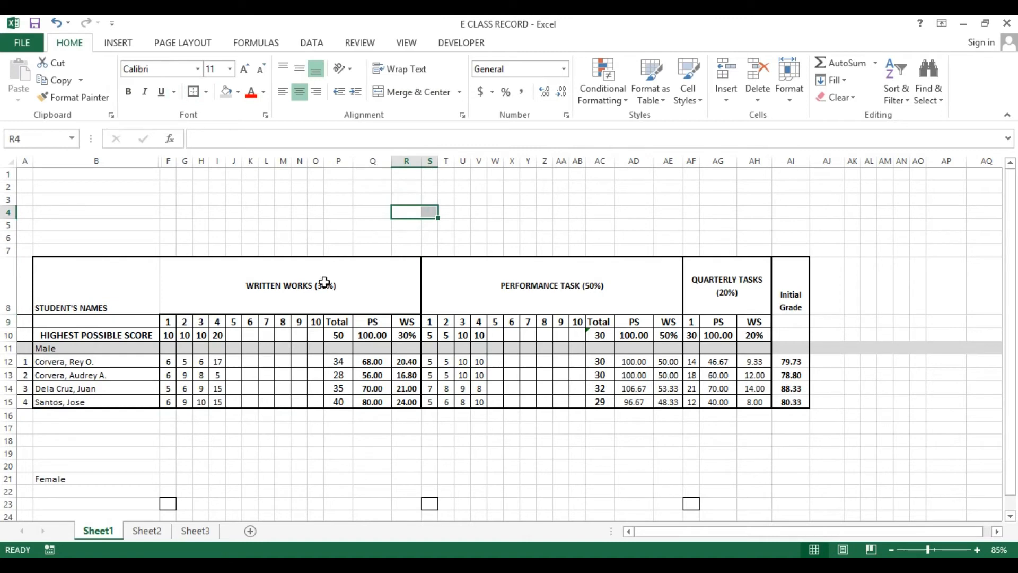
# Select the initial grades in AI12 through AI15
pyautogui.click(325, 284)
pyautogui.click(845, 301)
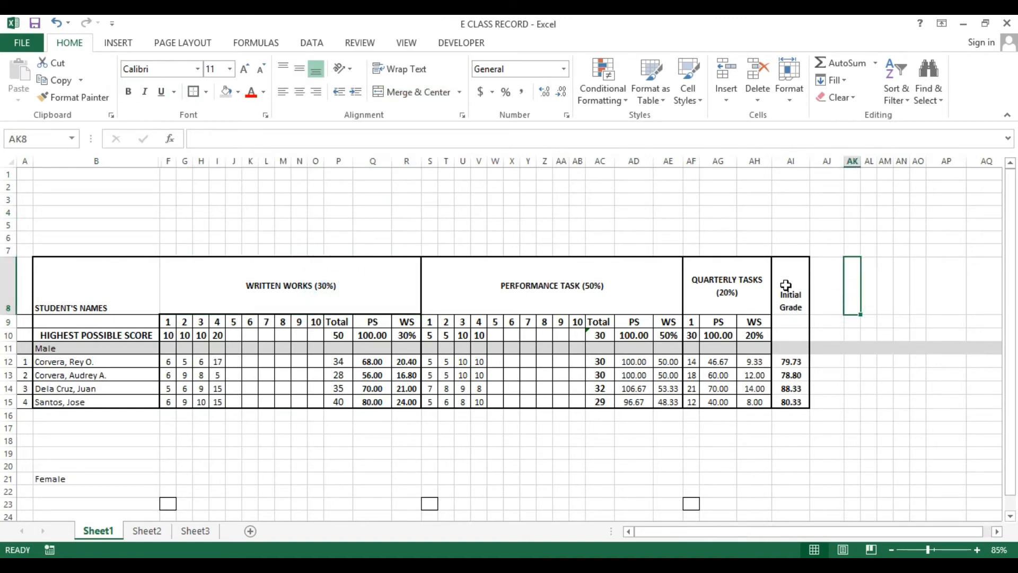
pyautogui.moveTo(794, 361); pyautogui.dragTo(790, 401)
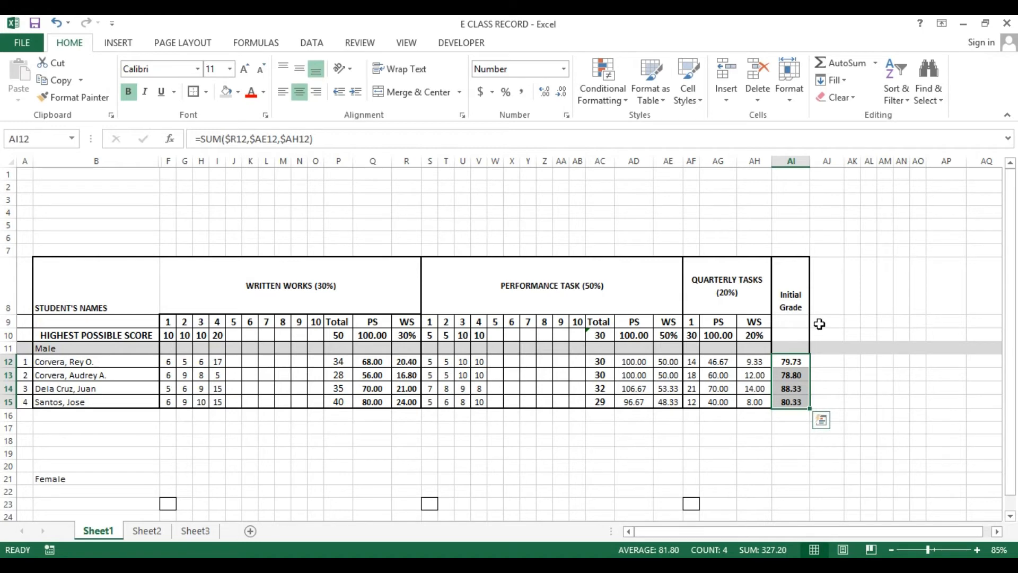
# Enter the header "Quarterly Grade" in cell AJ8
pyautogui.click(908, 225)
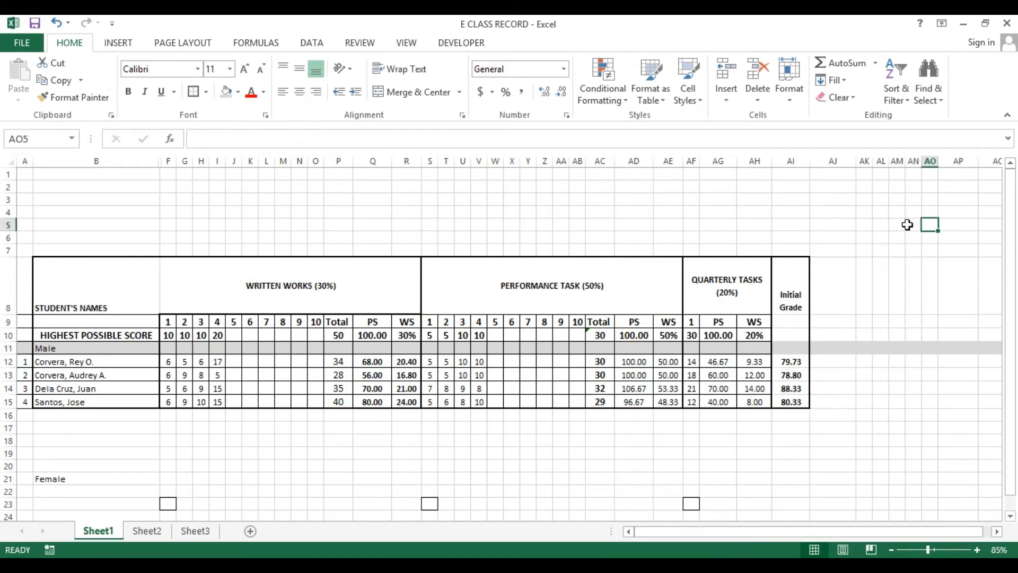
pyautogui.click(831, 273)
pyautogui.write('q')
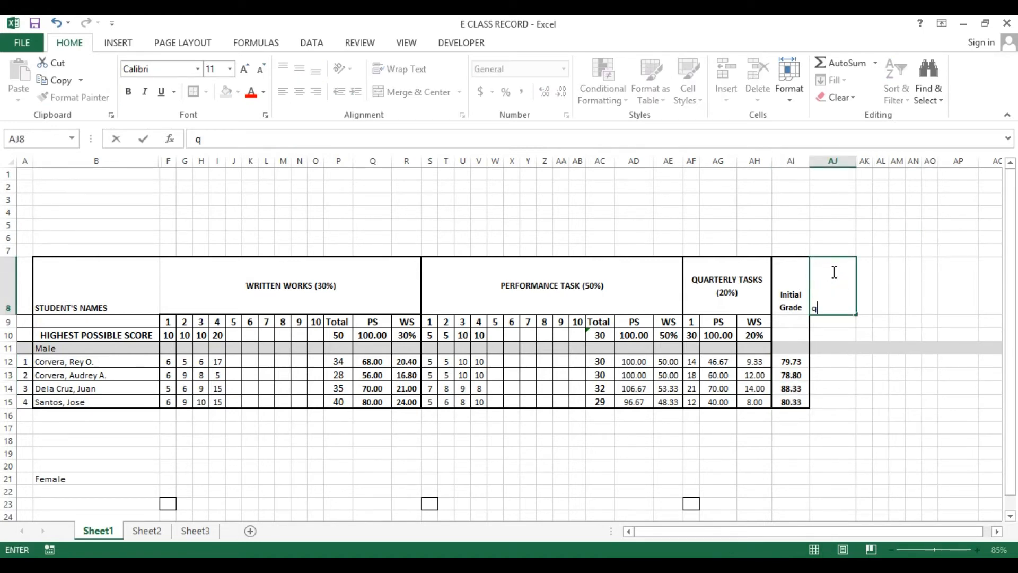
pyautogui.press('BackSpace')
pyautogui.press('Escape')
pyautogui.write('Quarterly Grade')
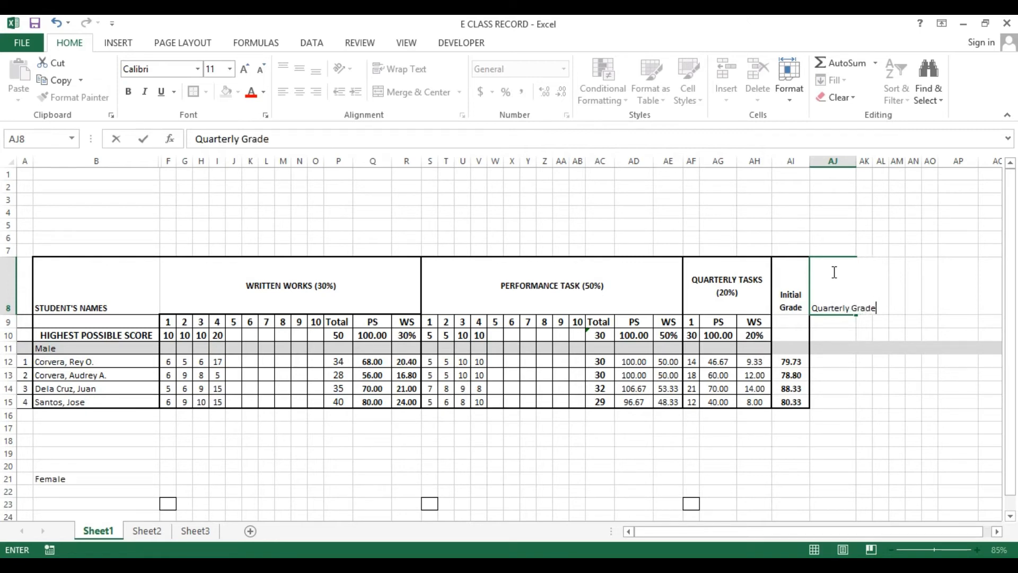
pyautogui.press('Return')
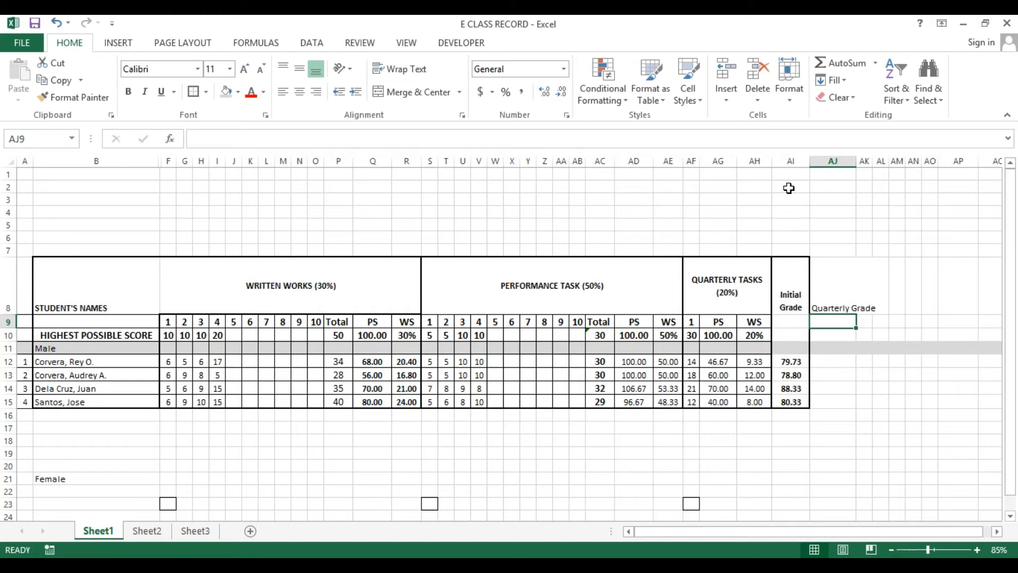
# Wrap the text of the Quarterly Grade header in AJ8
pyautogui.click(790, 160)
pyautogui.click(855, 161)
pyautogui.click(823, 275)
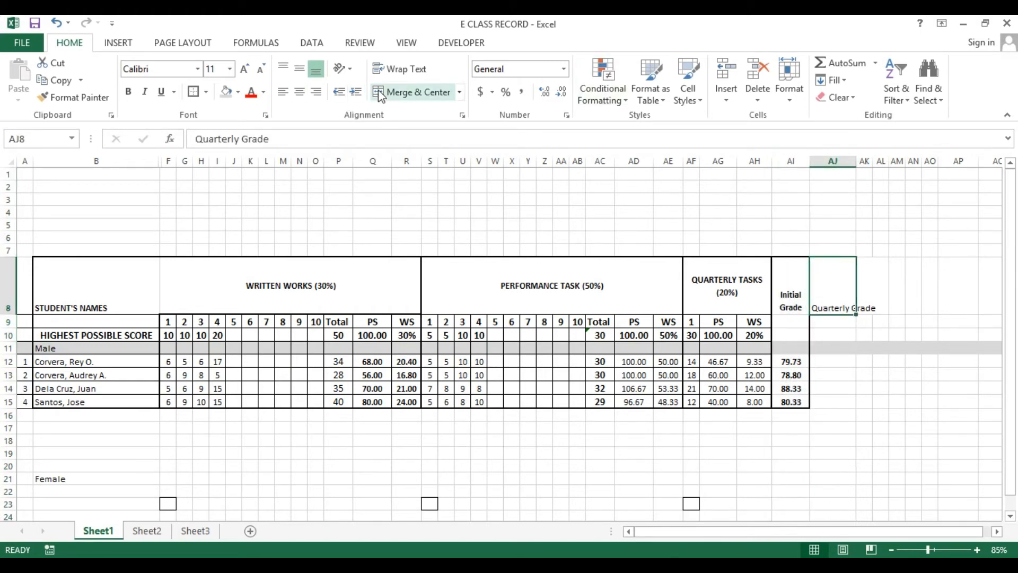
pyautogui.click(399, 69)
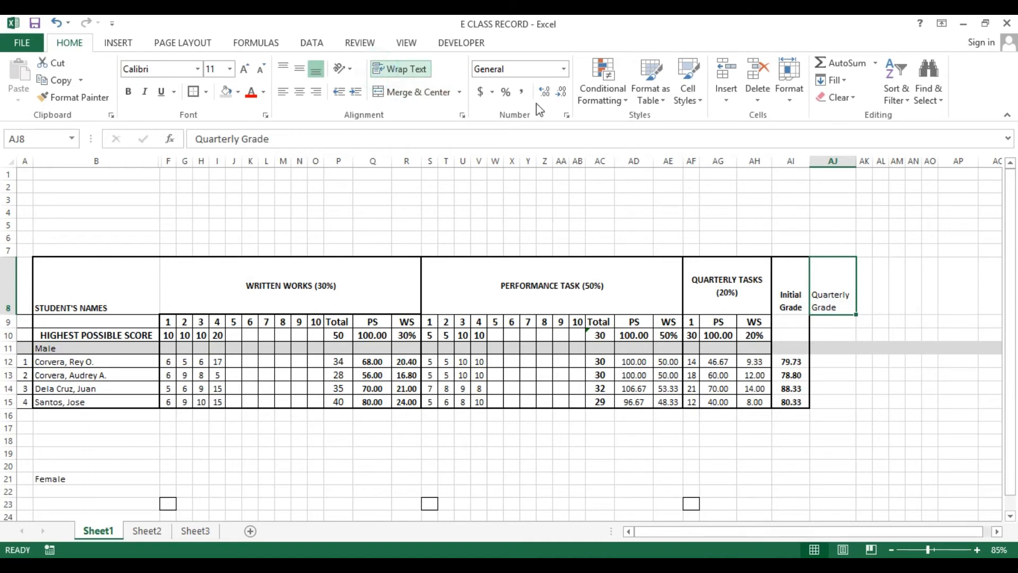
# Center and bold the whole Quarterly Grade column AJ
pyautogui.click(832, 161)
pyautogui.click(297, 93)
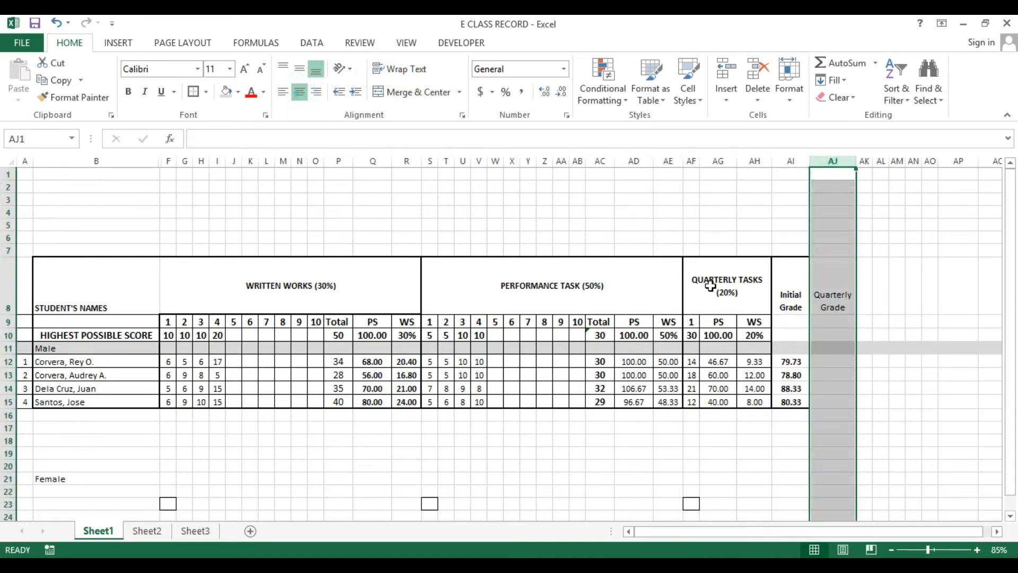
pyautogui.hotkey('ctrl', 'b')
# Apply a thick outside border around the Quarterly Grade column from AJ8 to AJ15
pyautogui.click(827, 271)
pyautogui.moveTo(827, 271); pyautogui.dragTo(823, 401)
pyautogui.click(194, 90)
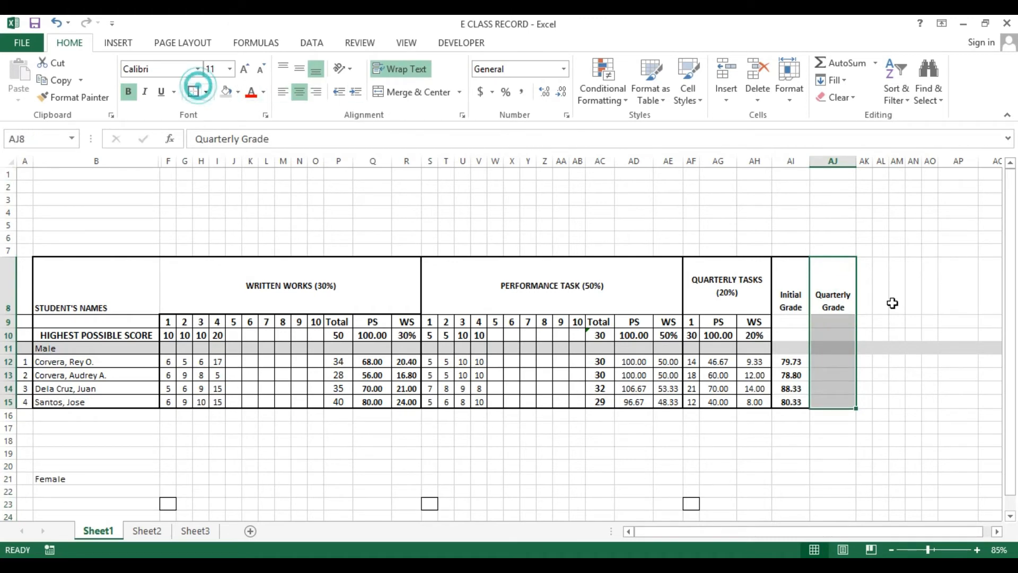
# Format cells AJ9 through AJ15 with the Number format
pyautogui.moveTo(818, 322); pyautogui.dragTo(825, 397)
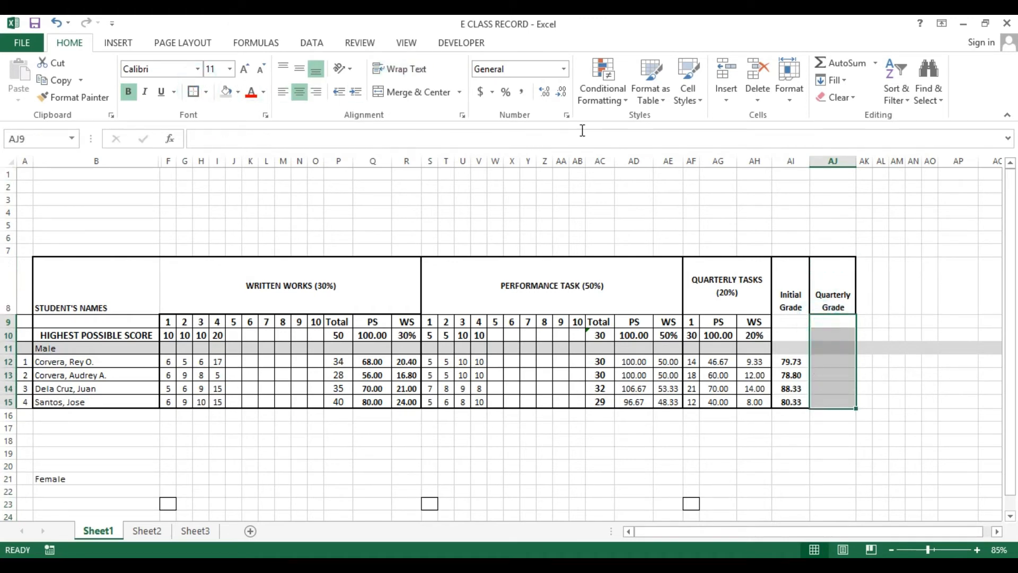
pyautogui.click(563, 69)
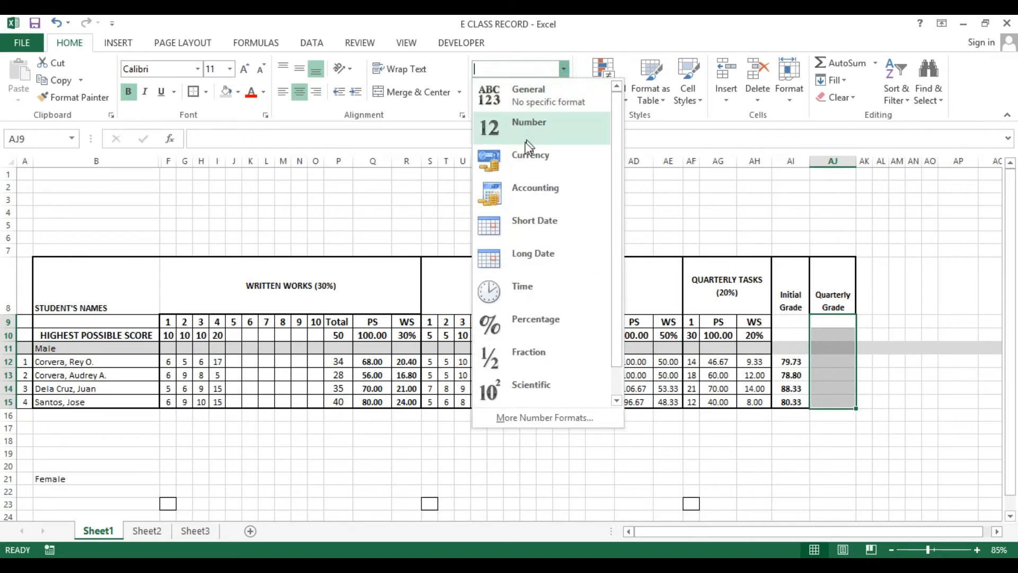
pyautogui.click(524, 136)
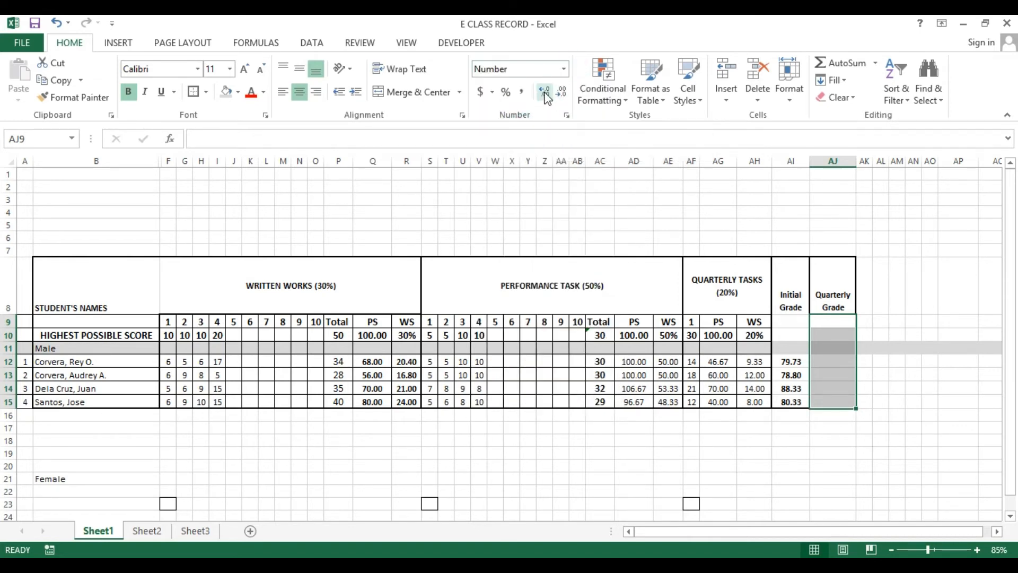
pyautogui.click(821, 335)
pyautogui.press('Up')
pyautogui.press('Up')
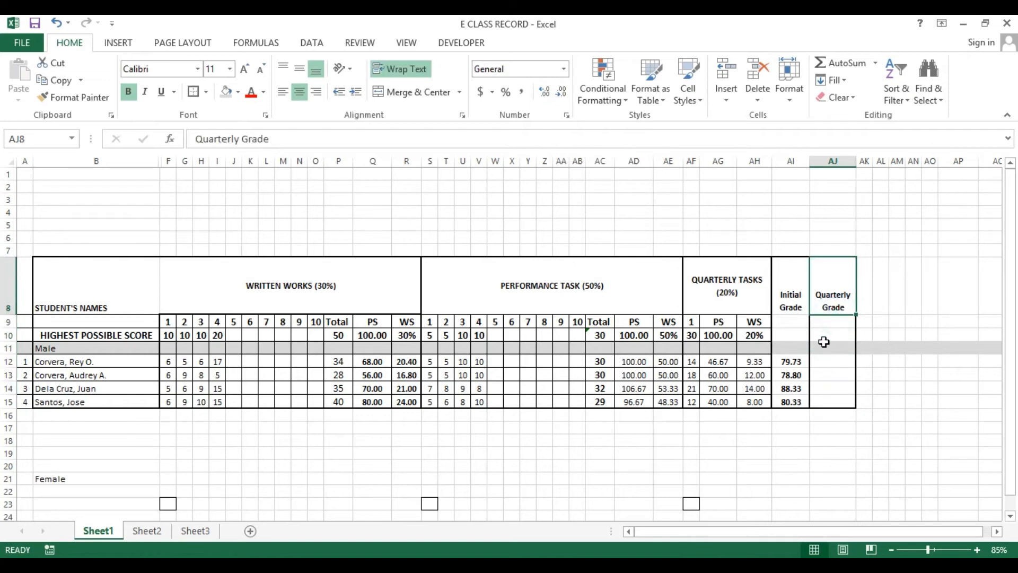
pyautogui.click(824, 342)
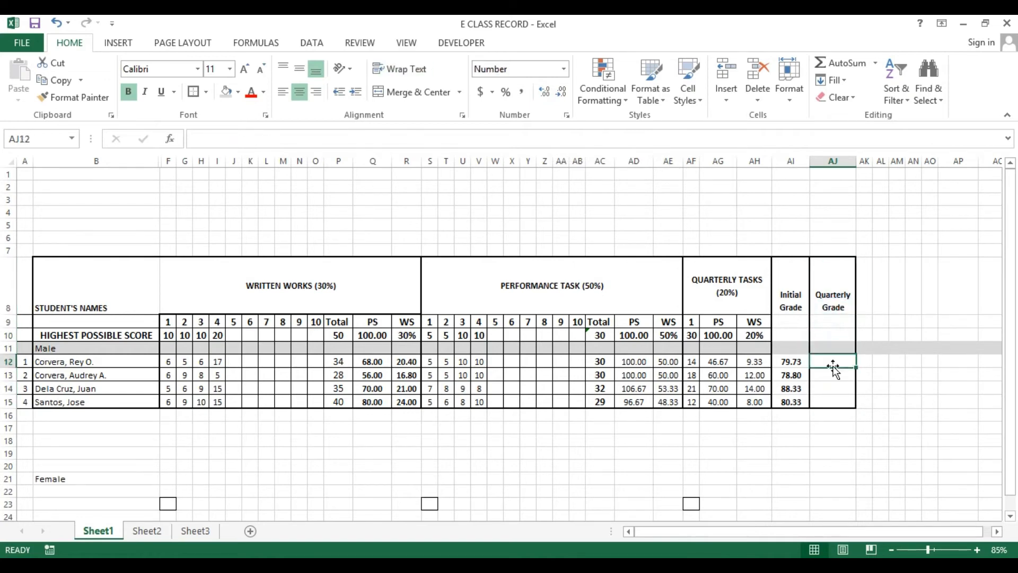
pyautogui.moveTo(789, 359); pyautogui.dragTo(788, 407)
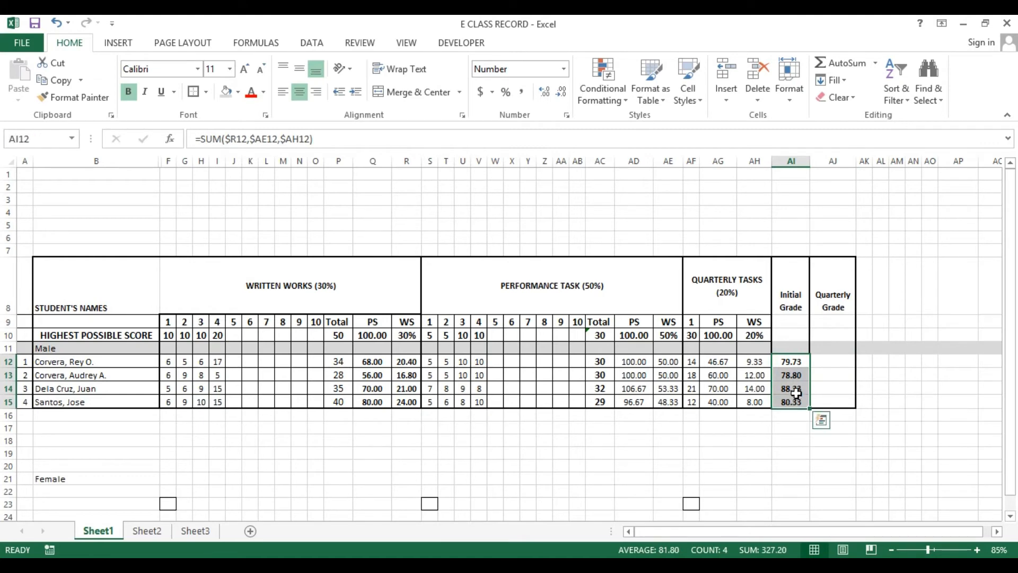
# Examine the transmutation table on Sheet3 and its grade ranges
pyautogui.click(191, 531)
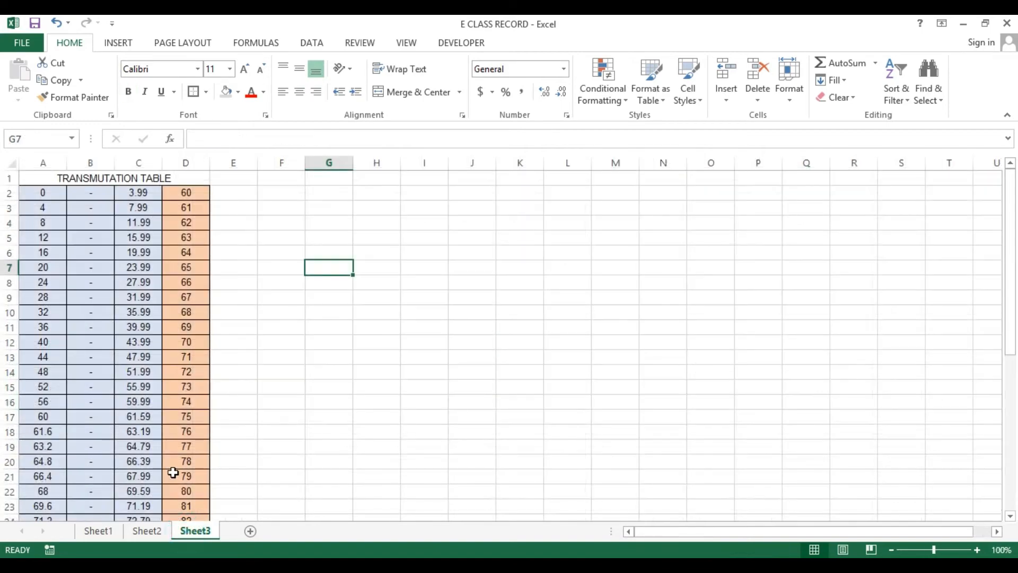
pyautogui.click(44, 195)
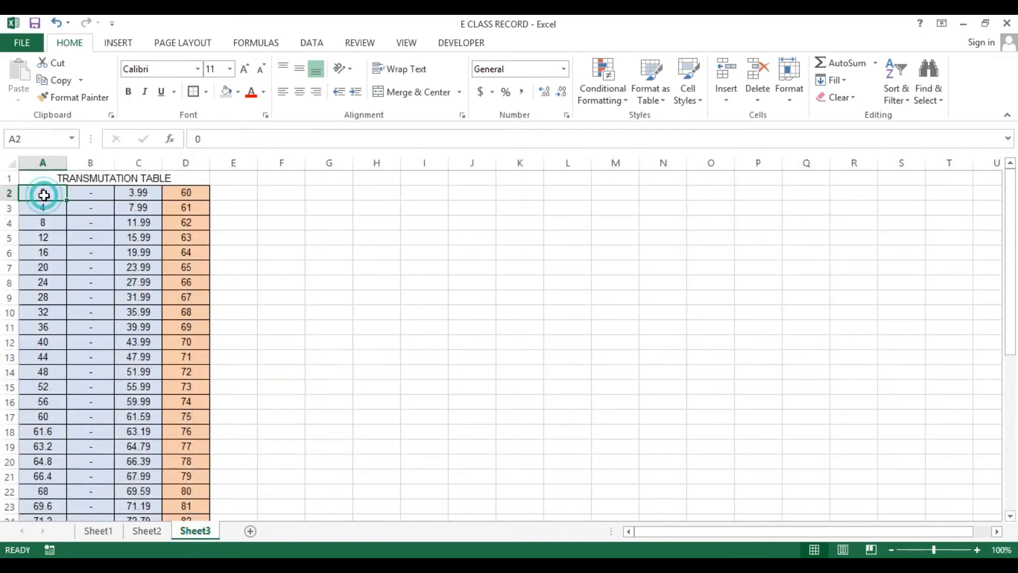
pyautogui.scroll(-2, 77, 305)
pyautogui.moveTo(46, 342); pyautogui.dragTo(137, 343)
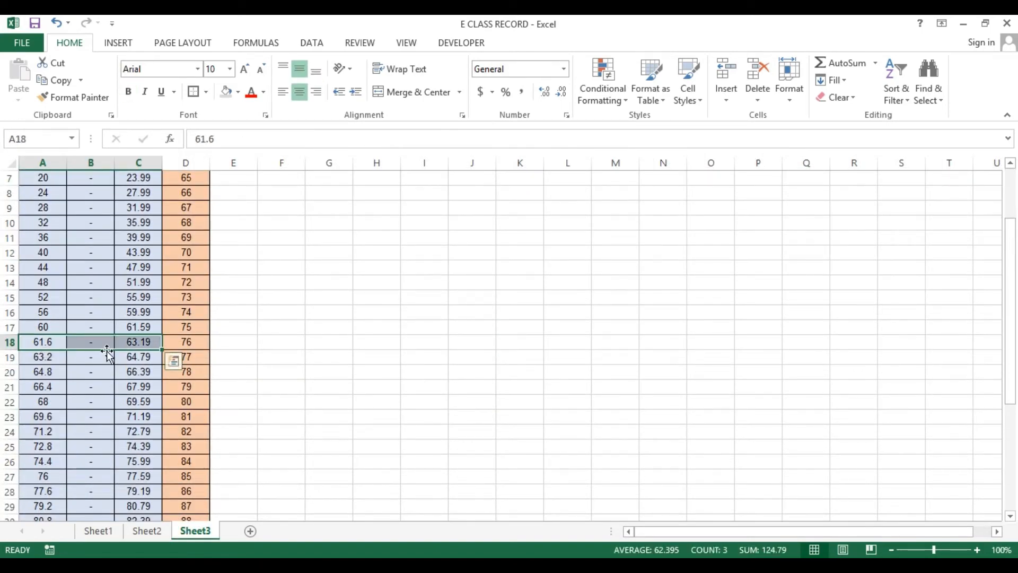
pyautogui.click(143, 342)
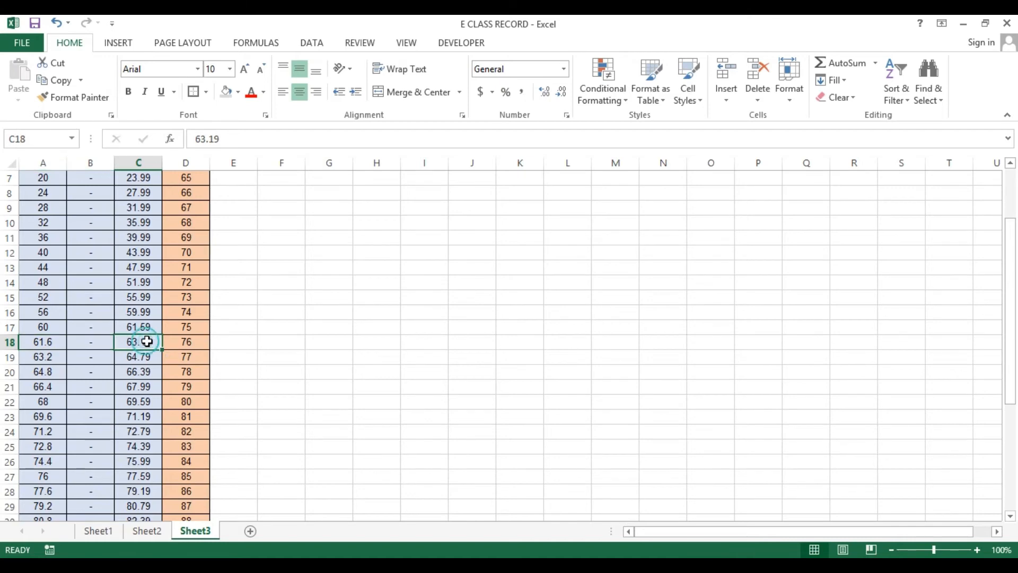
pyautogui.click(194, 344)
pyautogui.scroll(-1, 191, 347)
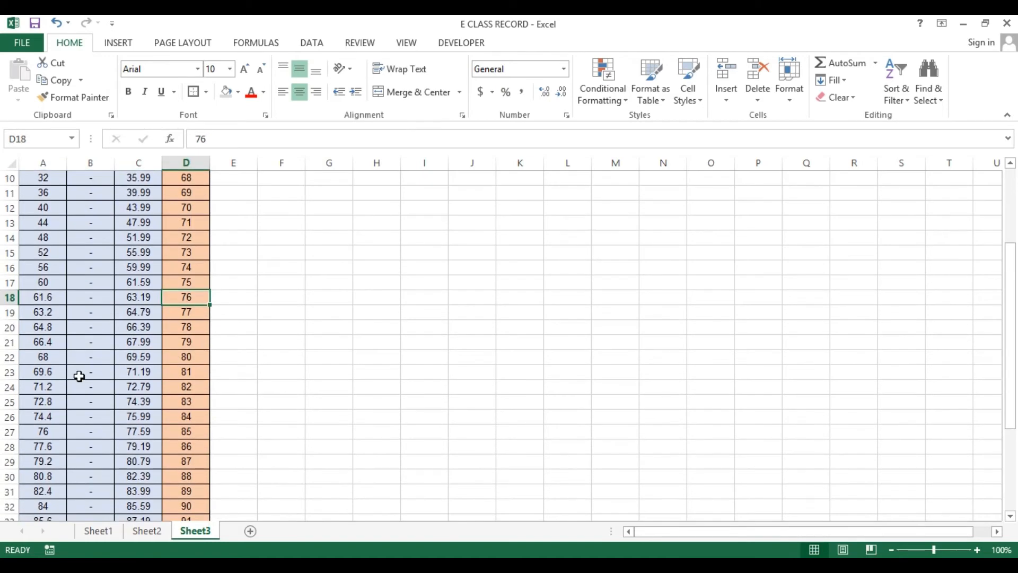
pyautogui.scroll(-3, 79, 376)
pyautogui.scroll(6, 79, 376)
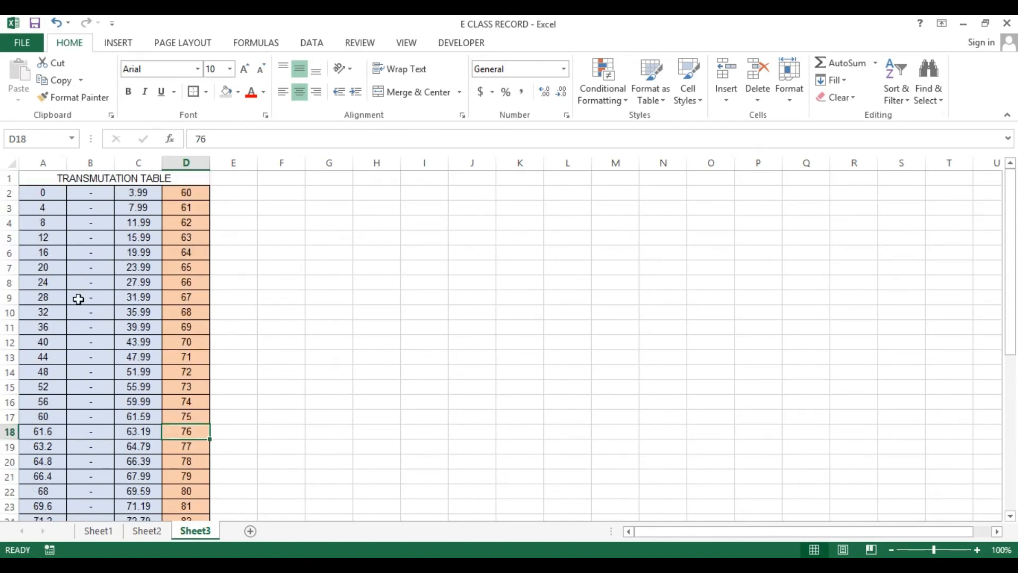
# Define the name TRANSMUTATION_TABLE for the transmutation table range A2:D42 on Sheet3
pyautogui.moveTo(43, 193); pyautogui.dragTo(163, 485)
pyautogui.scroll(7, 163, 484)
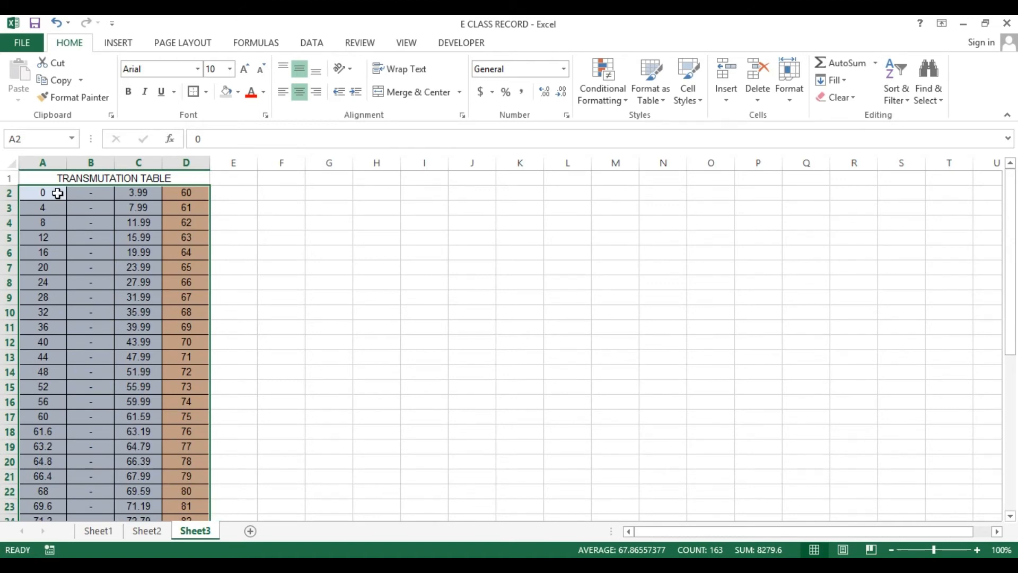
pyautogui.moveTo(57, 193); pyautogui.dragTo(186, 498)
pyautogui.scroll(7, 136, 213)
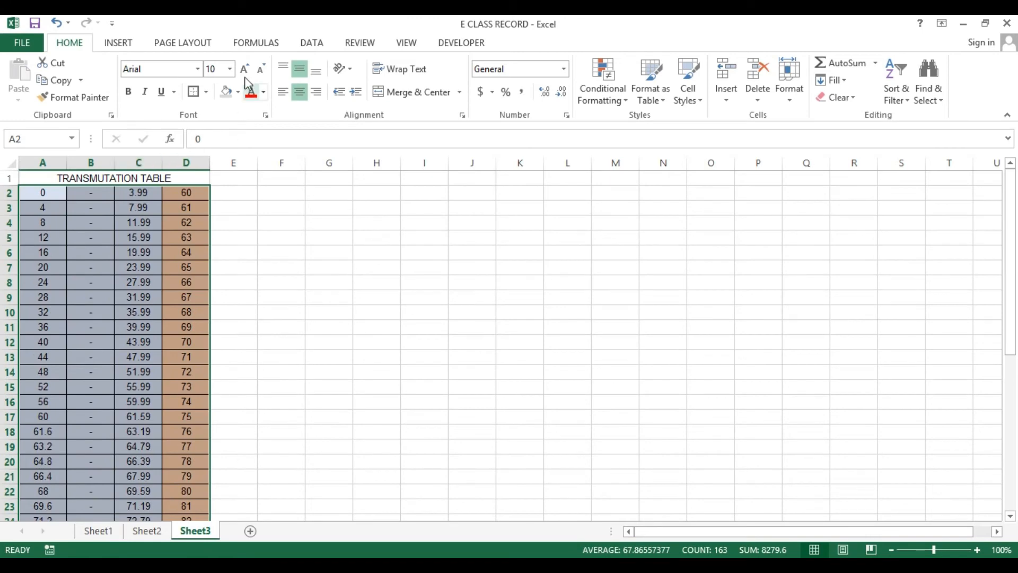
pyautogui.click(245, 46)
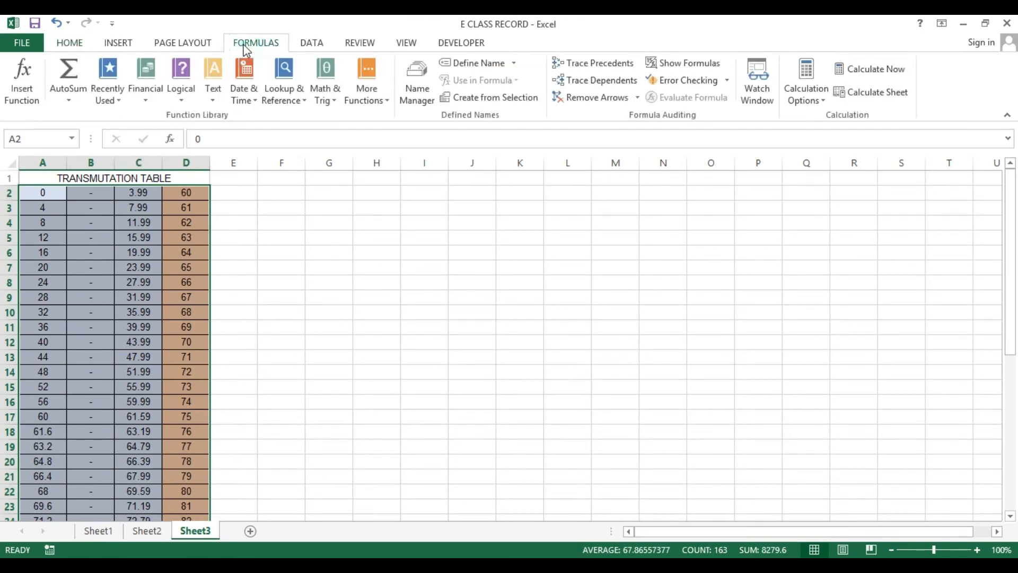
pyautogui.click(467, 63)
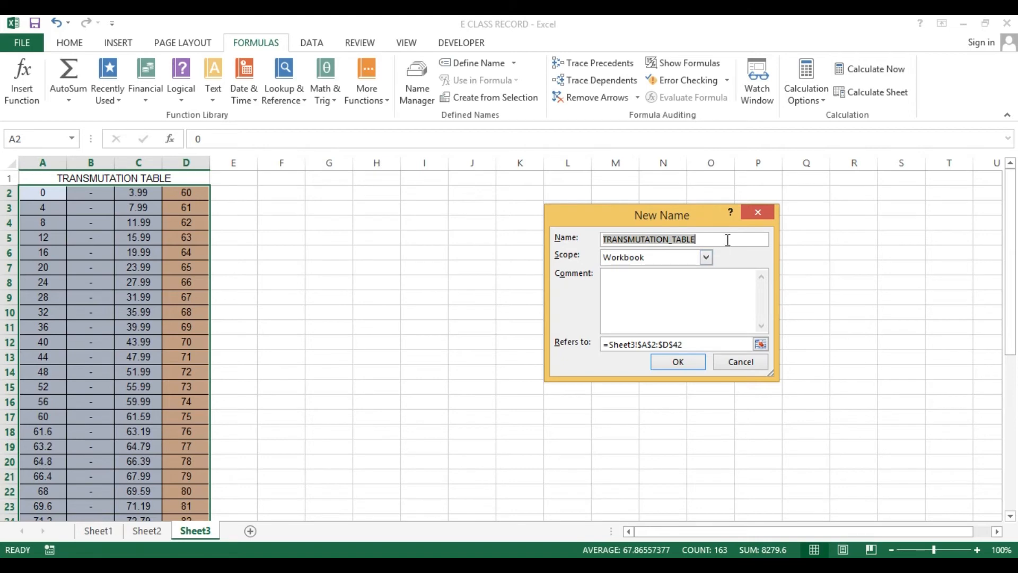
pyautogui.moveTo(726, 238); pyautogui.dragTo(601, 243)
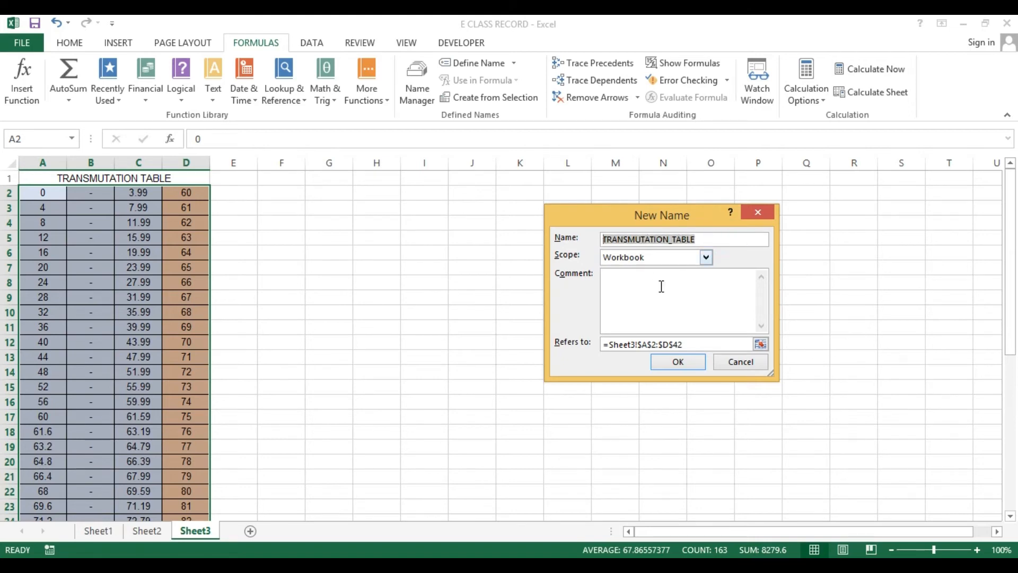
pyautogui.click(679, 362)
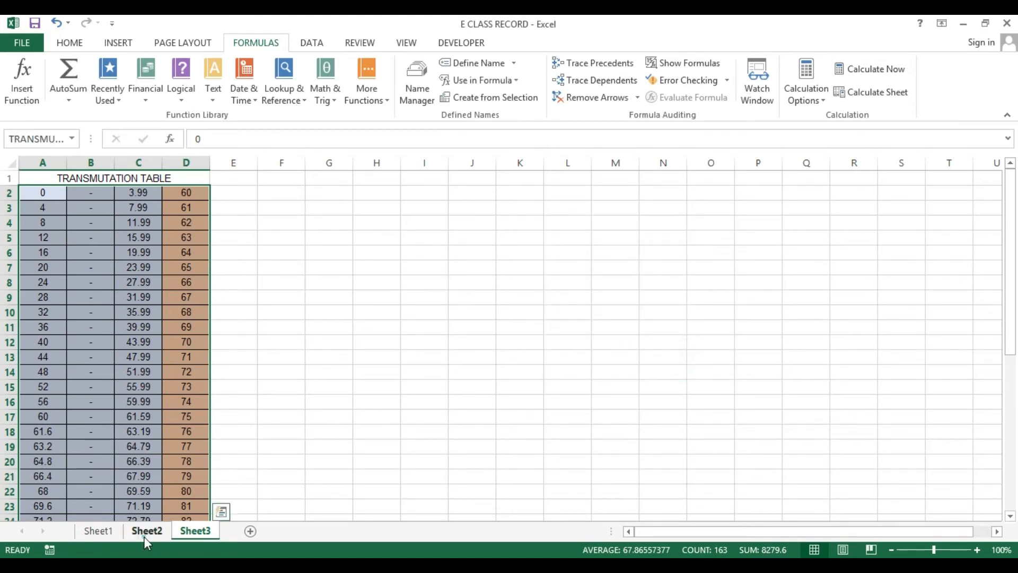
pyautogui.click(145, 532)
pyautogui.click(85, 530)
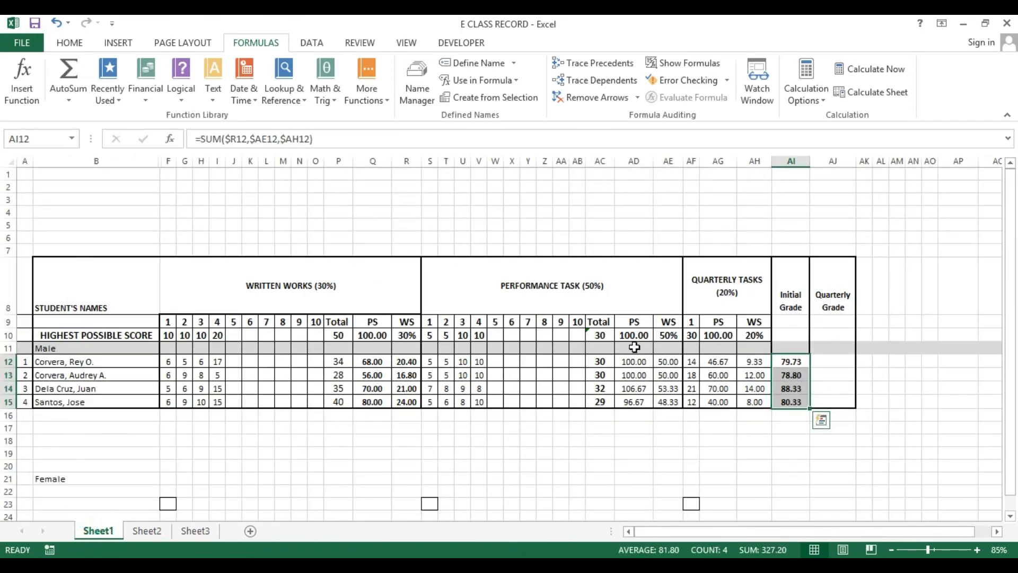
pyautogui.click(827, 363)
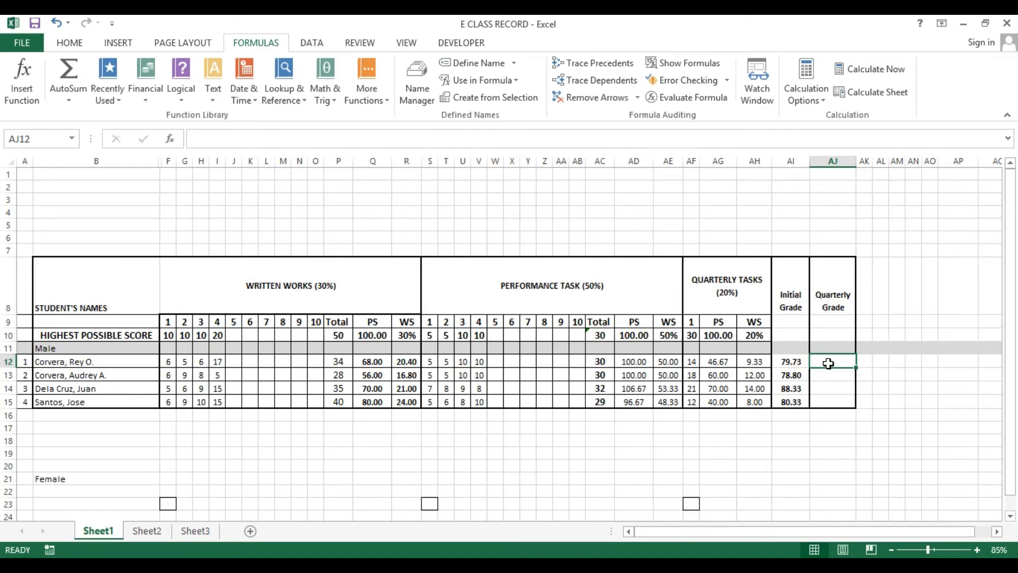
pyautogui.moveTo(785, 360); pyautogui.dragTo(790, 403)
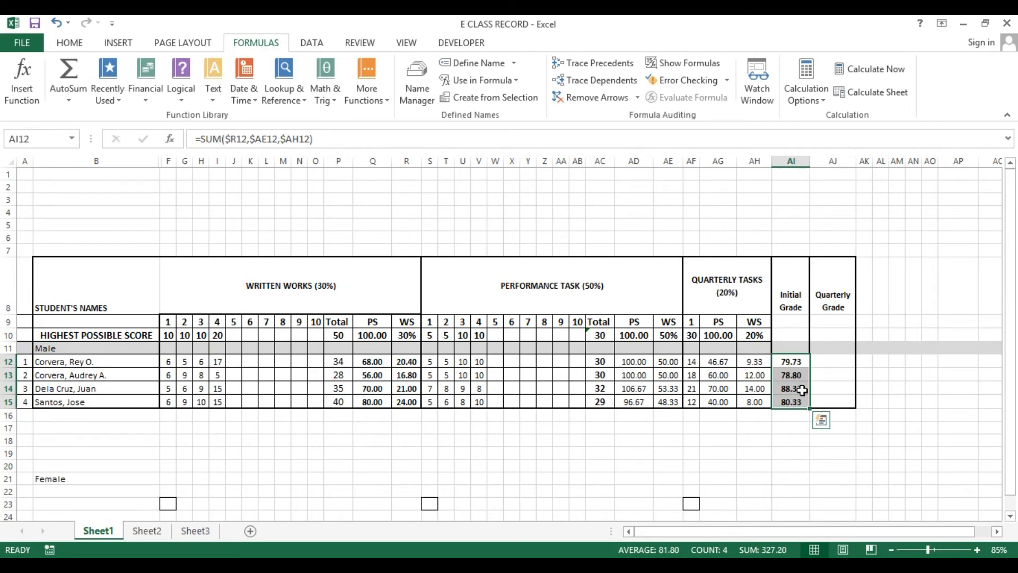
pyautogui.click(826, 361)
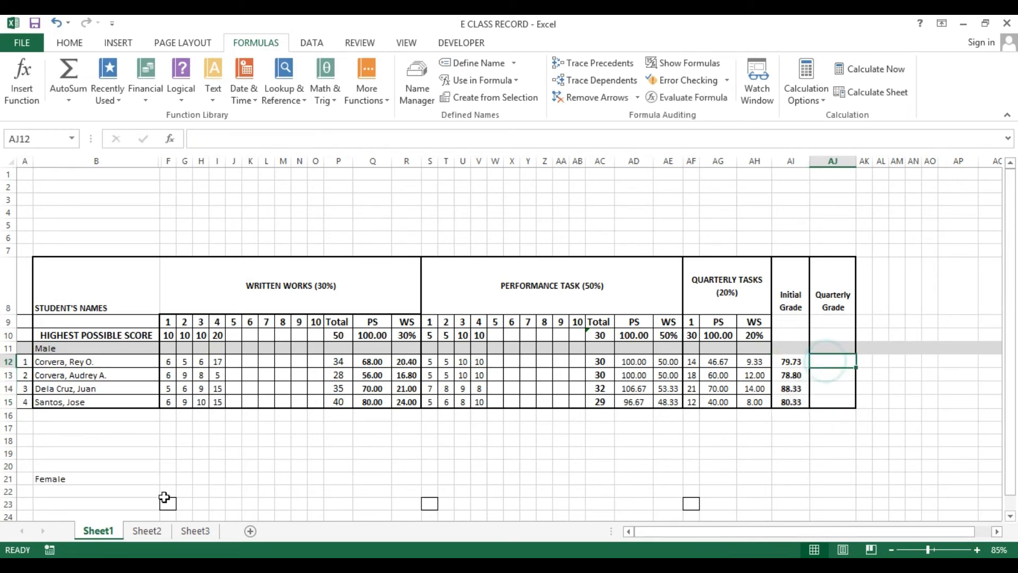
pyautogui.click(195, 530)
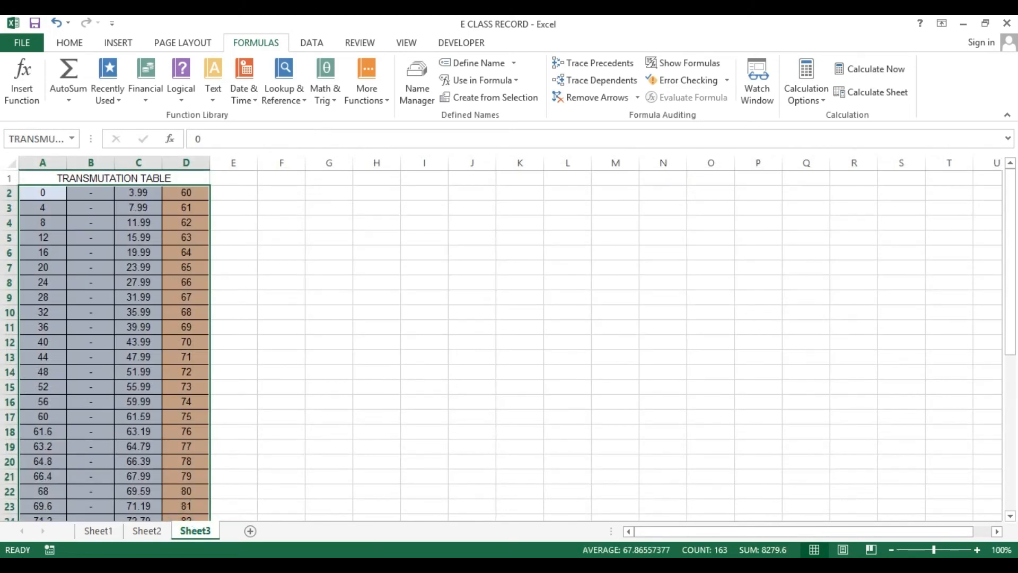
pyautogui.click(98, 530)
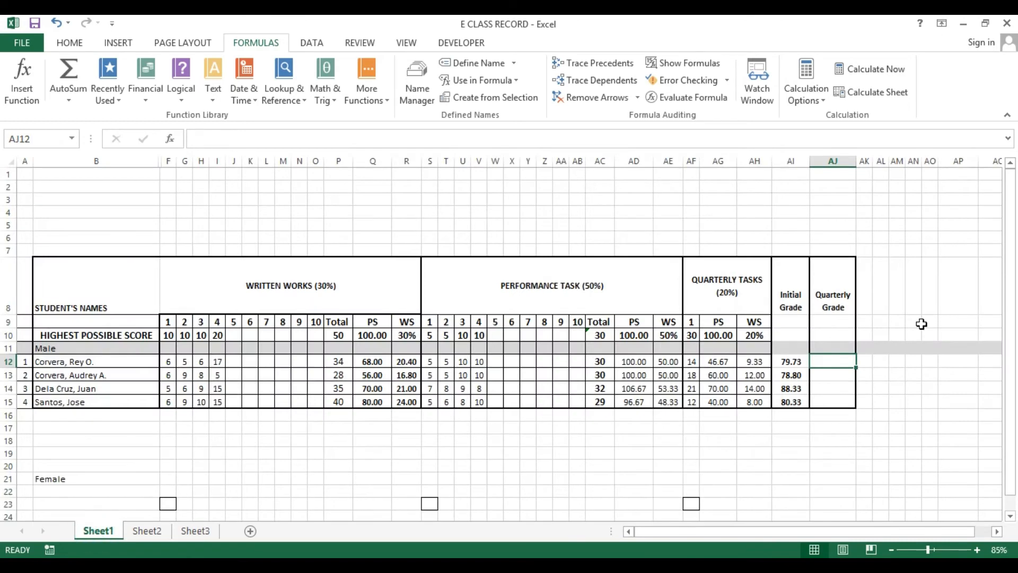
pyautogui.write('=')
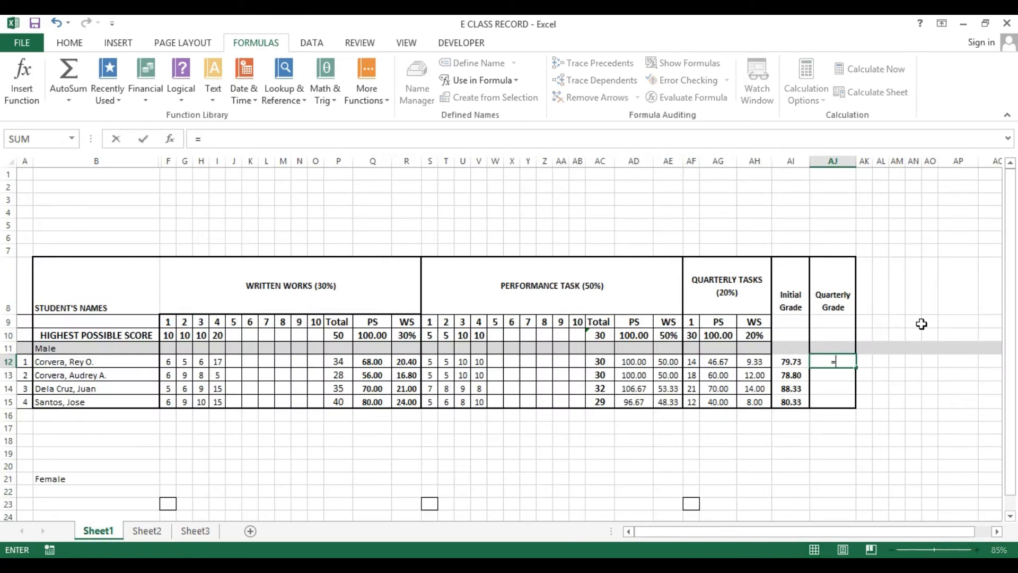
pyautogui.write('v')
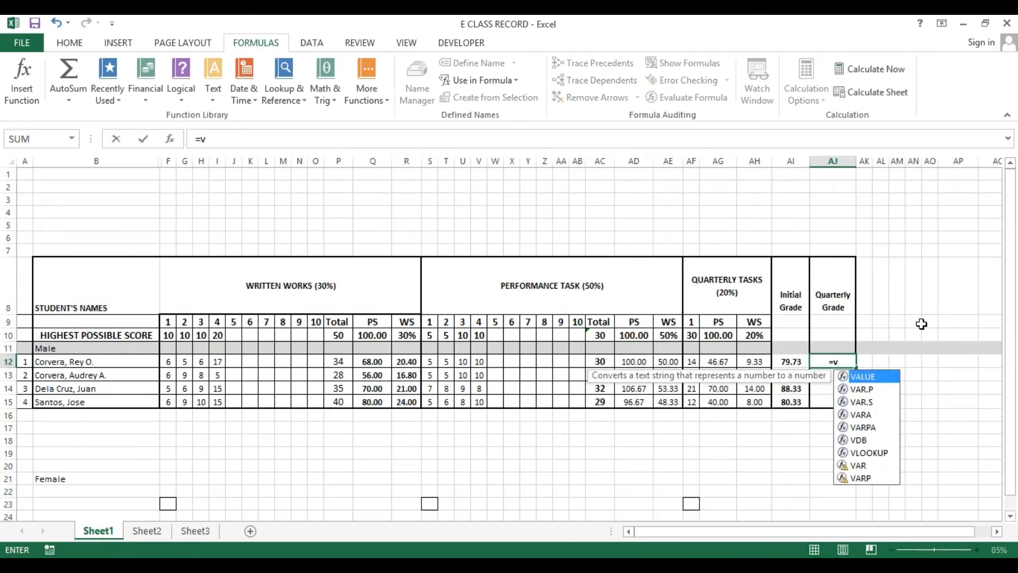
pyautogui.press('Down')
pyautogui.press('Down')
pyautogui.press('Down')
pyautogui.press('Down')
pyautogui.press('Down')
pyautogui.press('Down')
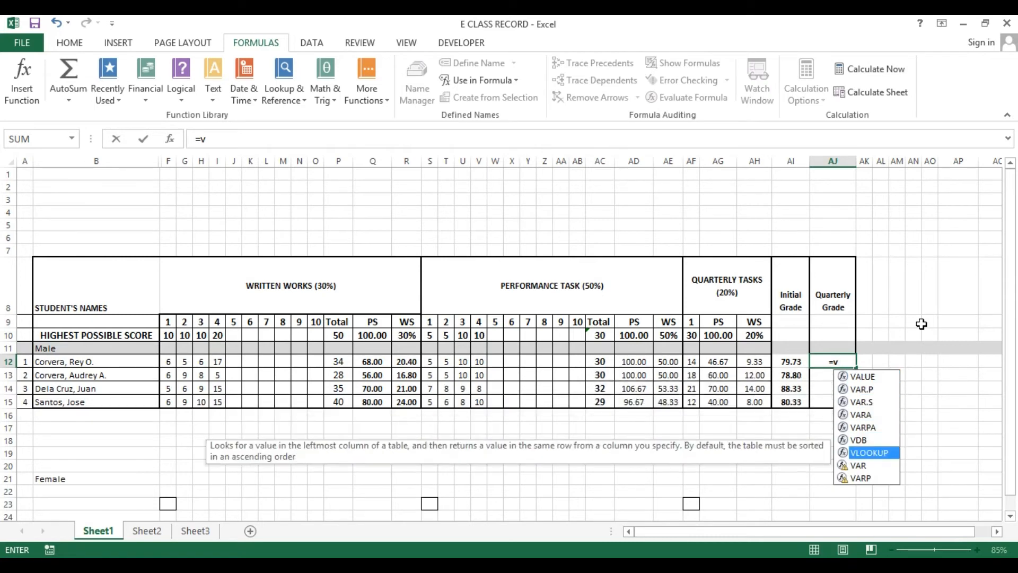
pyautogui.press('Tab')
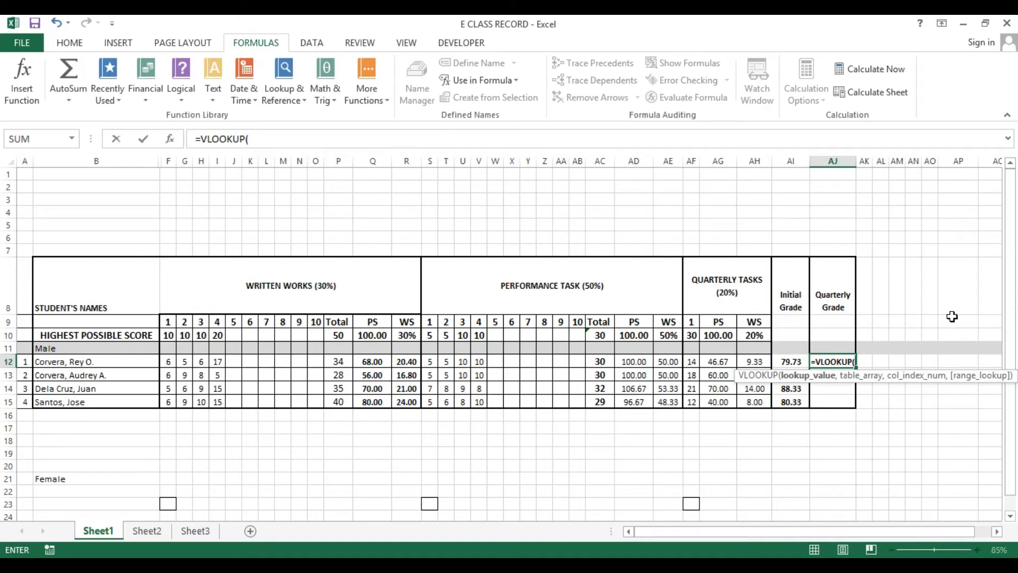
pyautogui.click(789, 358)
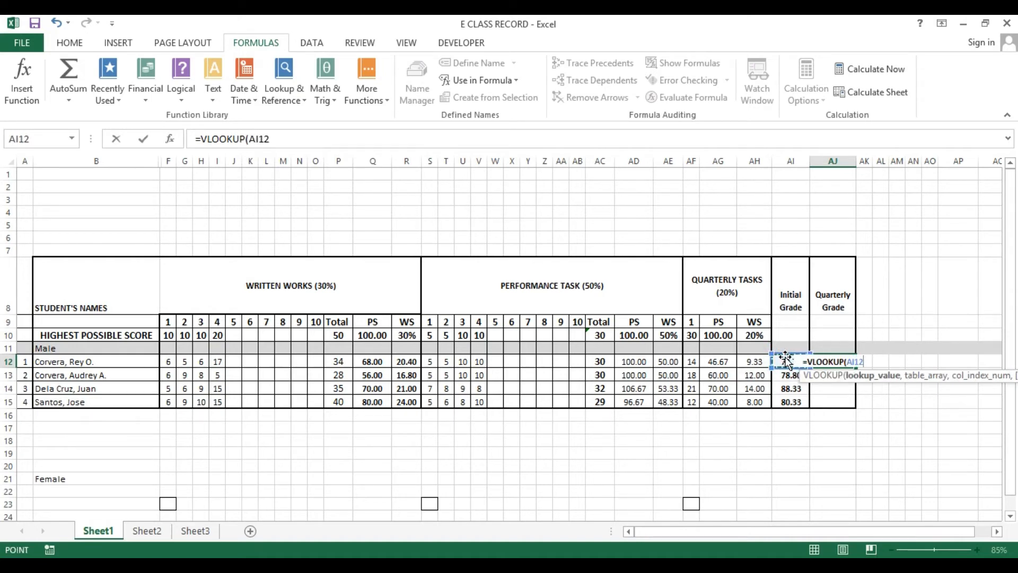
pyautogui.write(',')
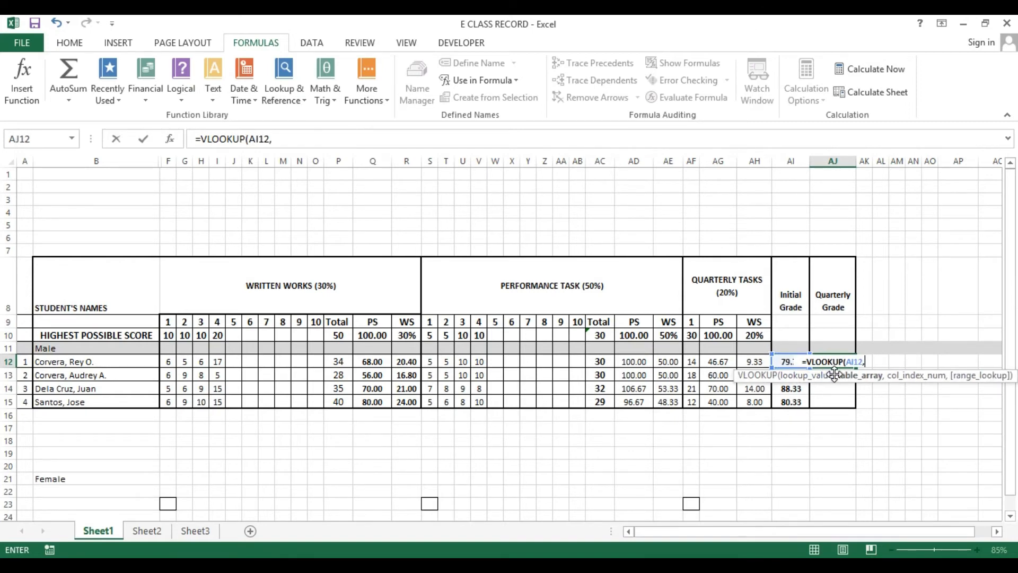
pyautogui.write('tr')
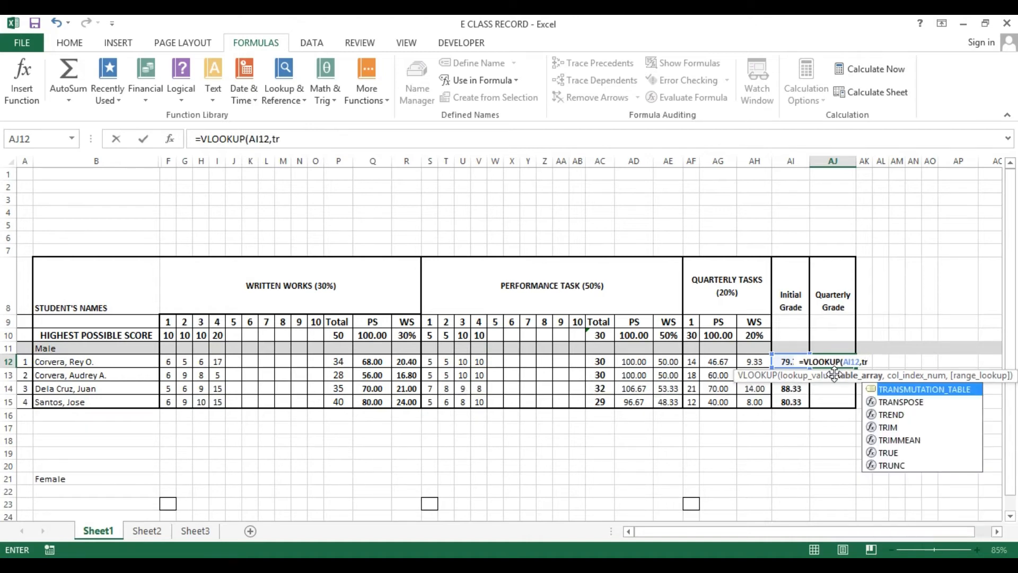
pyautogui.press('Tab')
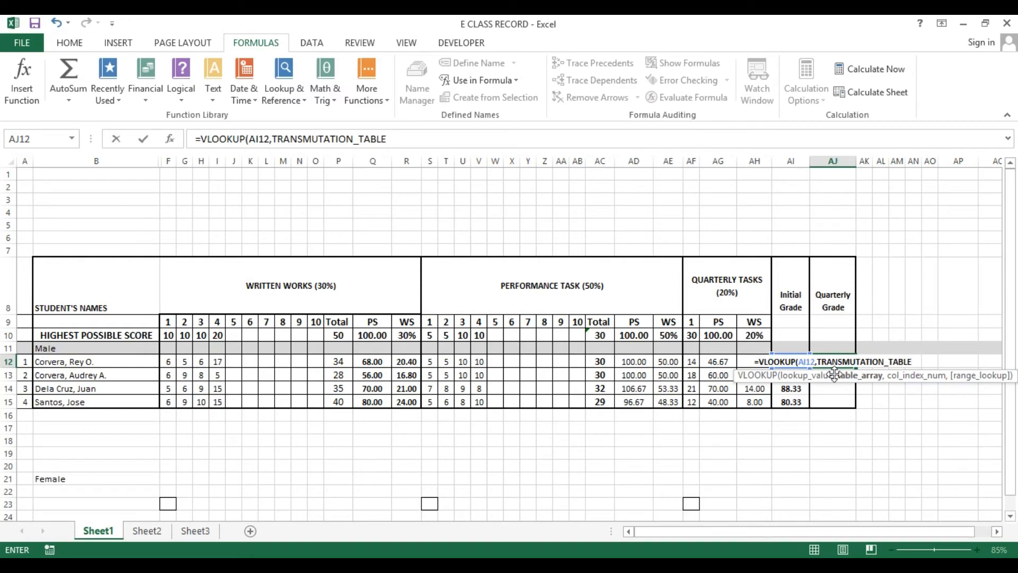
pyautogui.write(',')
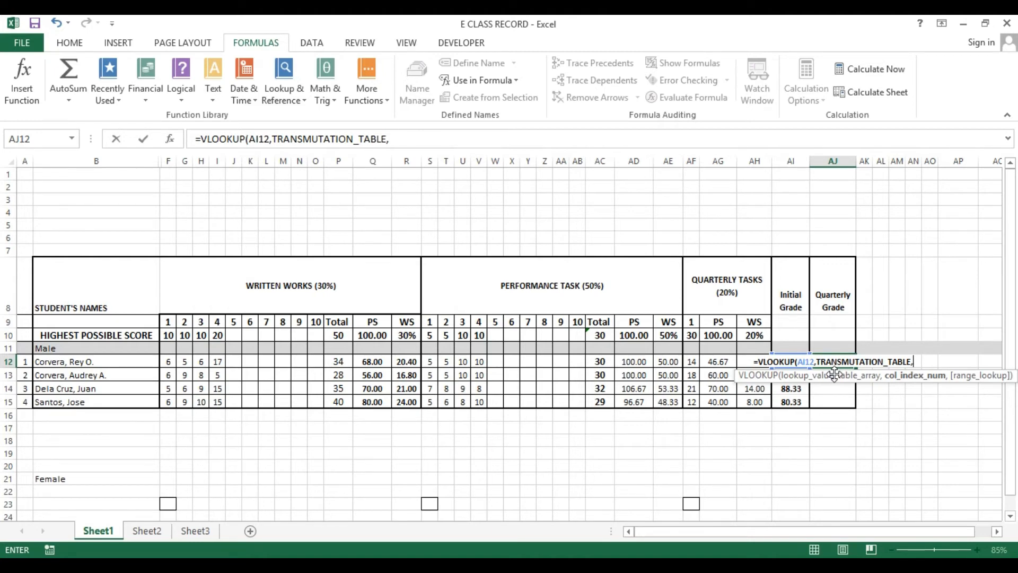
pyautogui.press('Escape')
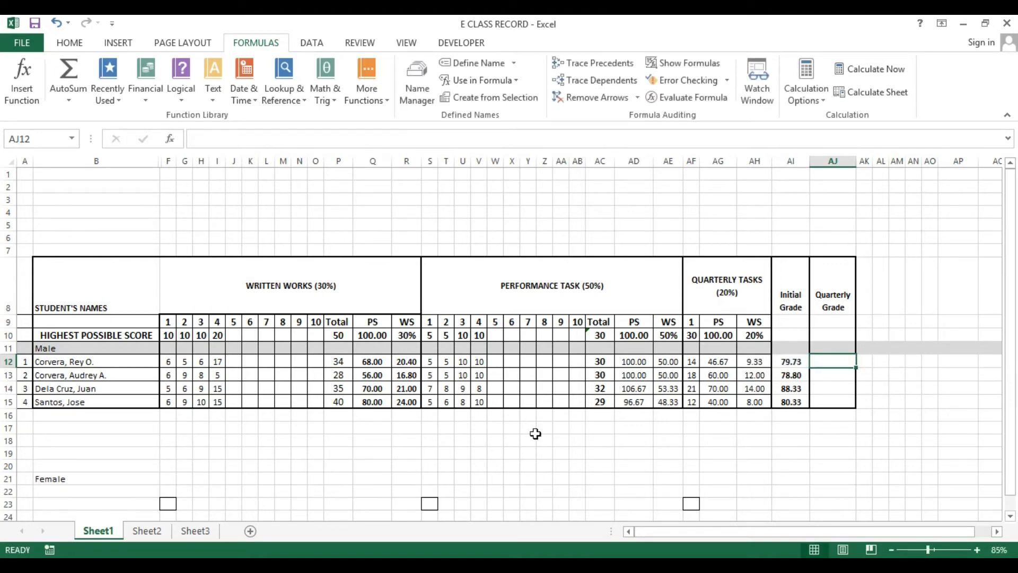
# Examine the transmutation table's columns on Sheet3 to identify which column holds the transmuted grade, then return to Sheet1
pyautogui.click(190, 530)
pyautogui.click(106, 237)
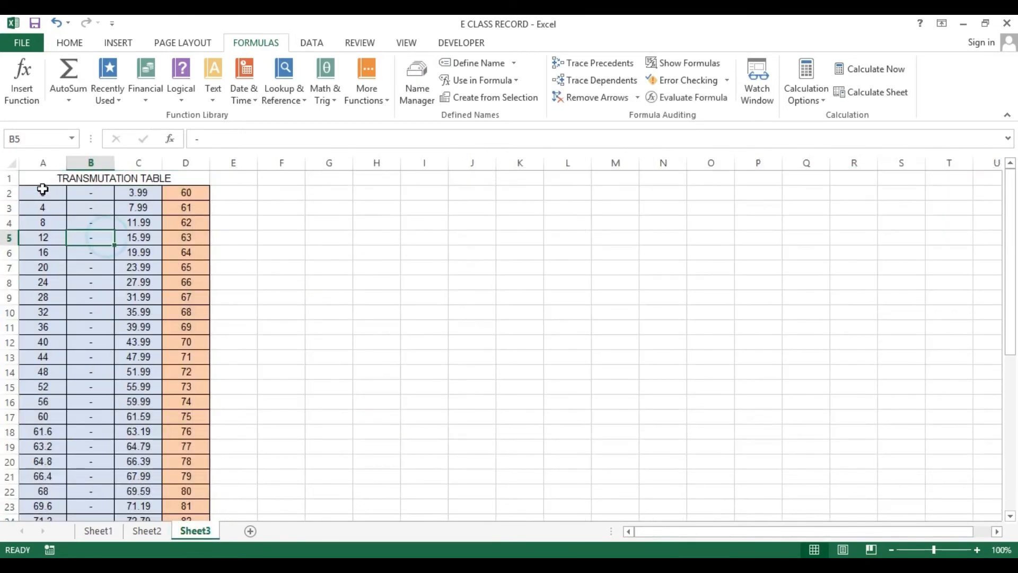
pyautogui.click(39, 157)
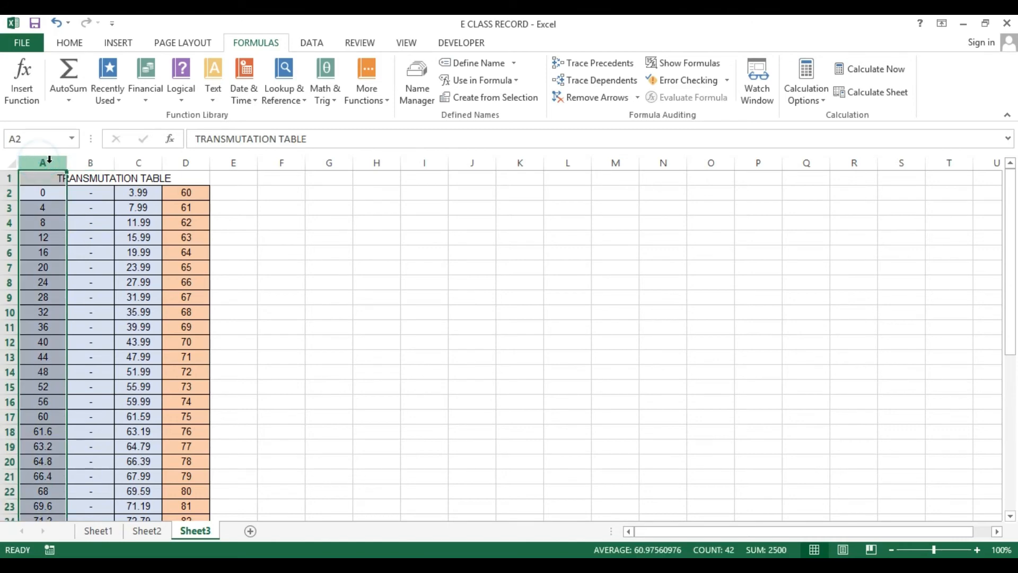
pyautogui.click(83, 162)
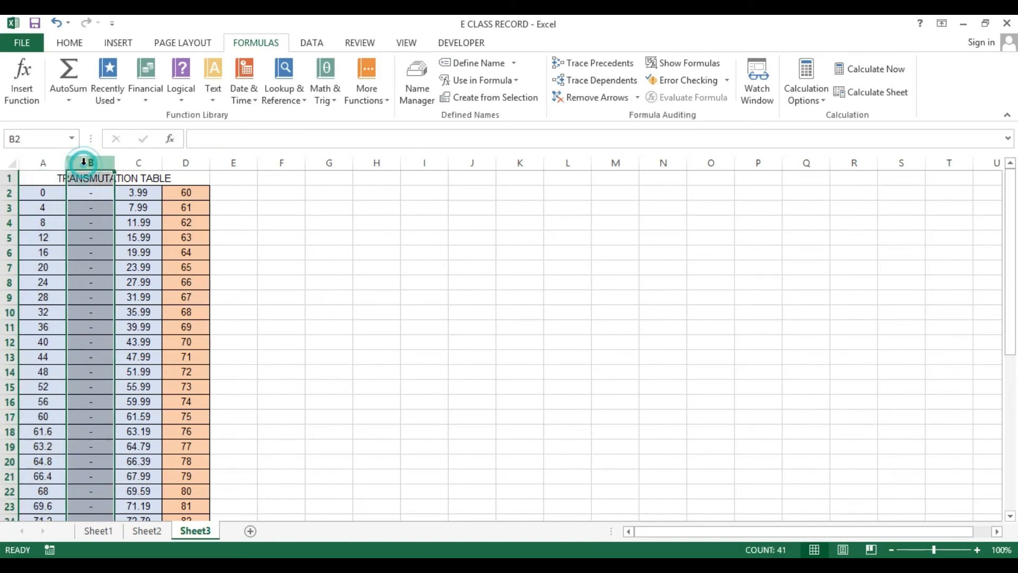
pyautogui.click(141, 157)
pyautogui.click(198, 162)
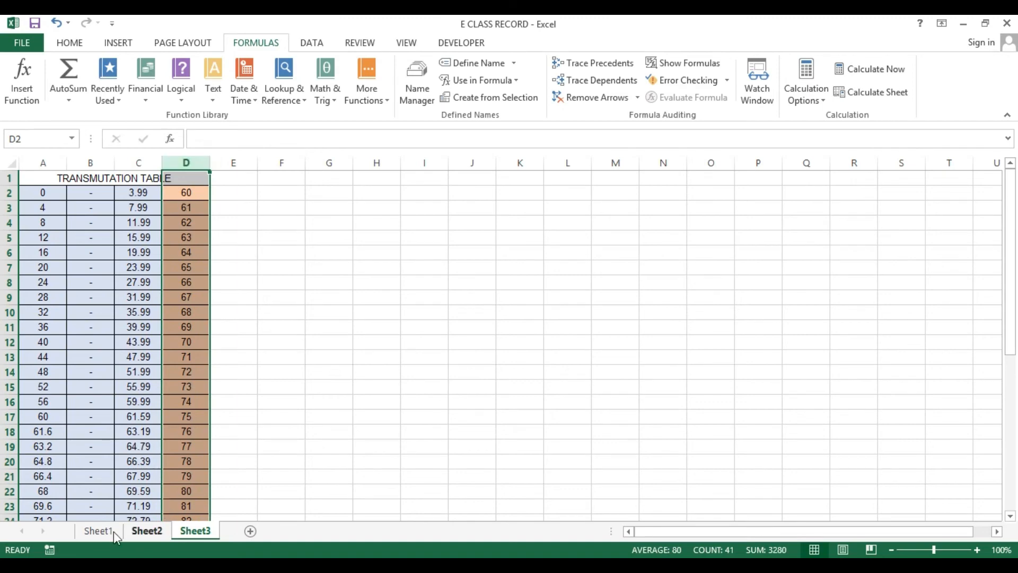
pyautogui.click(98, 530)
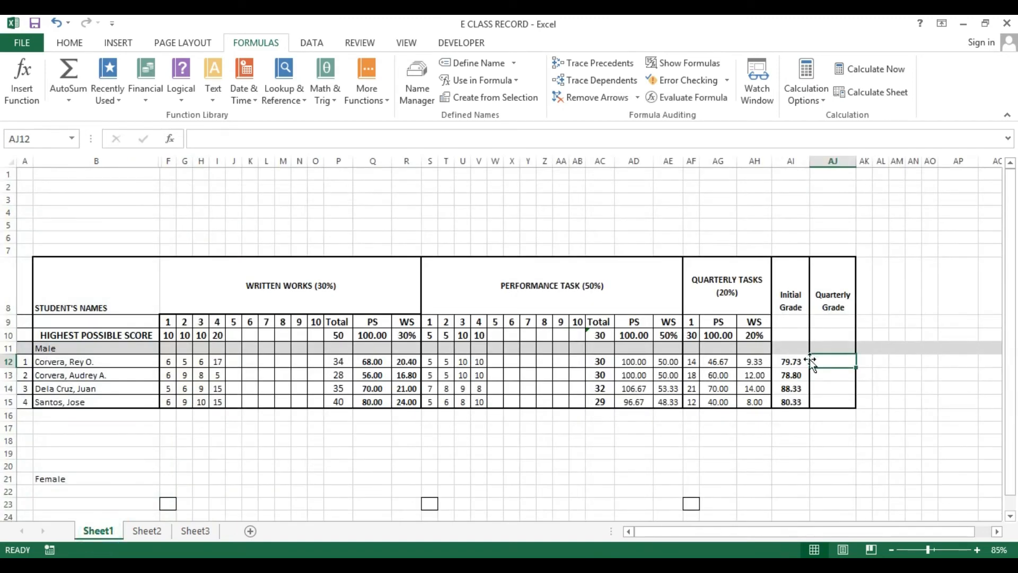
# Enter the formula =VLOOKUP(AI12,TRANSMUTATION_TABLE,4,TRUE) in the first student's Quarterly Grade cell AJ12
pyautogui.write('=')
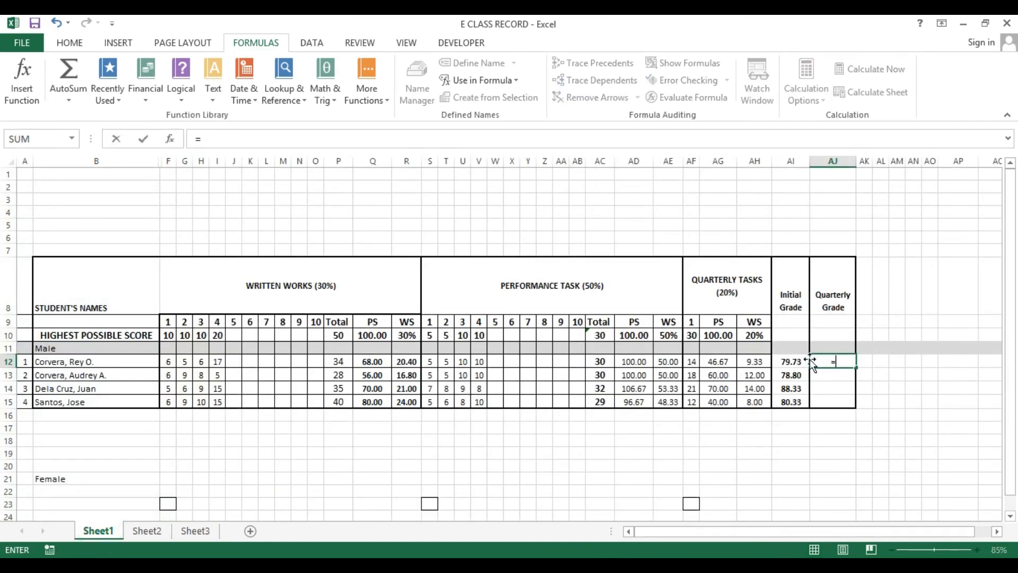
pyautogui.write('v')
pyautogui.press('Down')
pyautogui.press('Down')
pyautogui.press('Down')
pyautogui.press('Down')
pyautogui.press('Down')
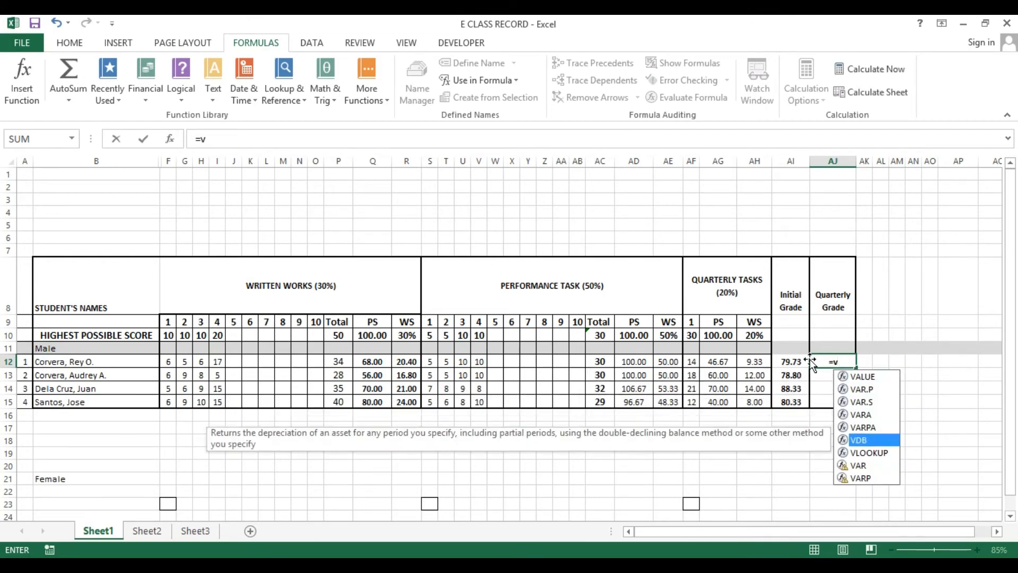
pyautogui.press('Down')
pyautogui.press('Tab')
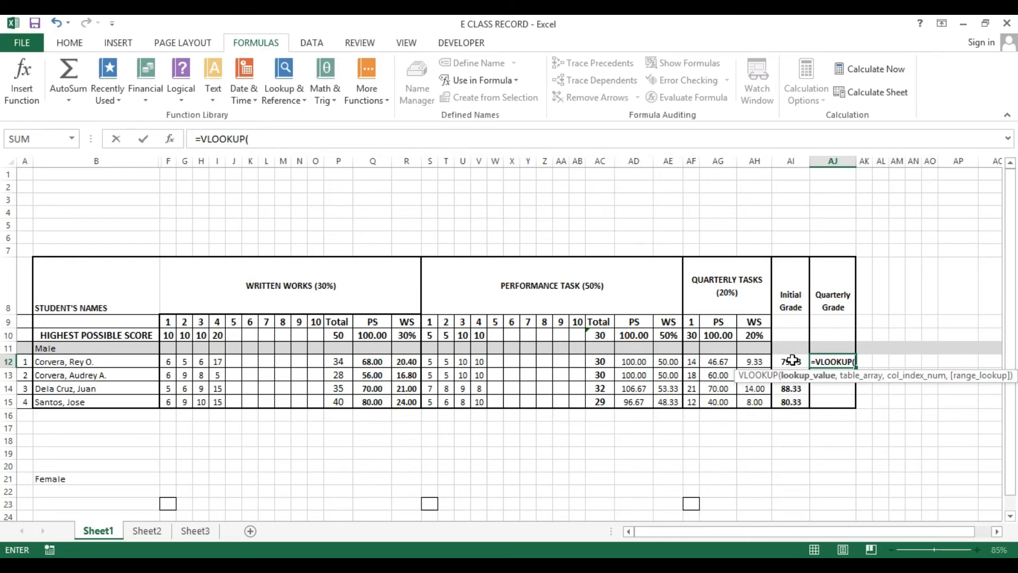
pyautogui.click(792, 361)
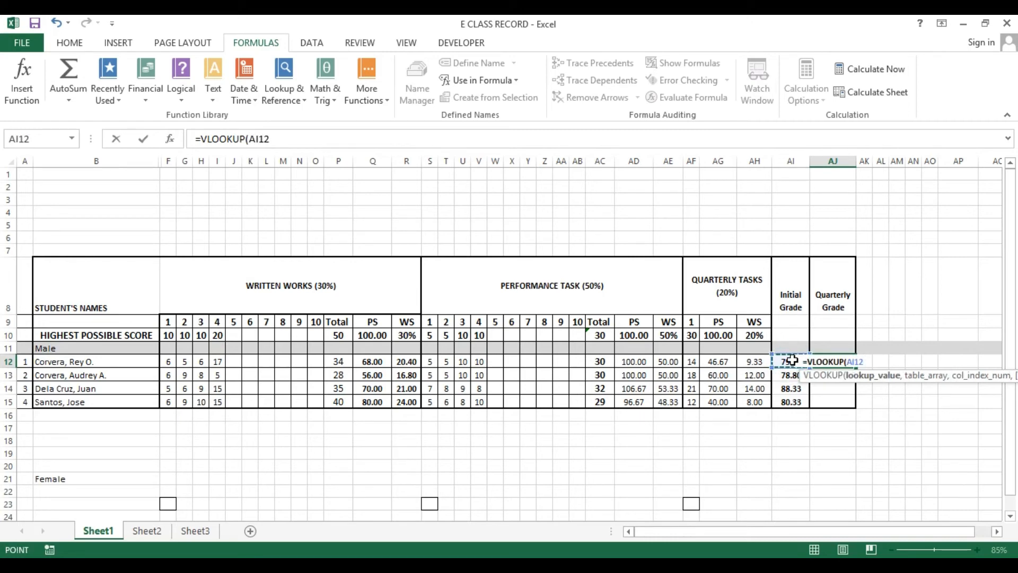
pyautogui.write(',')
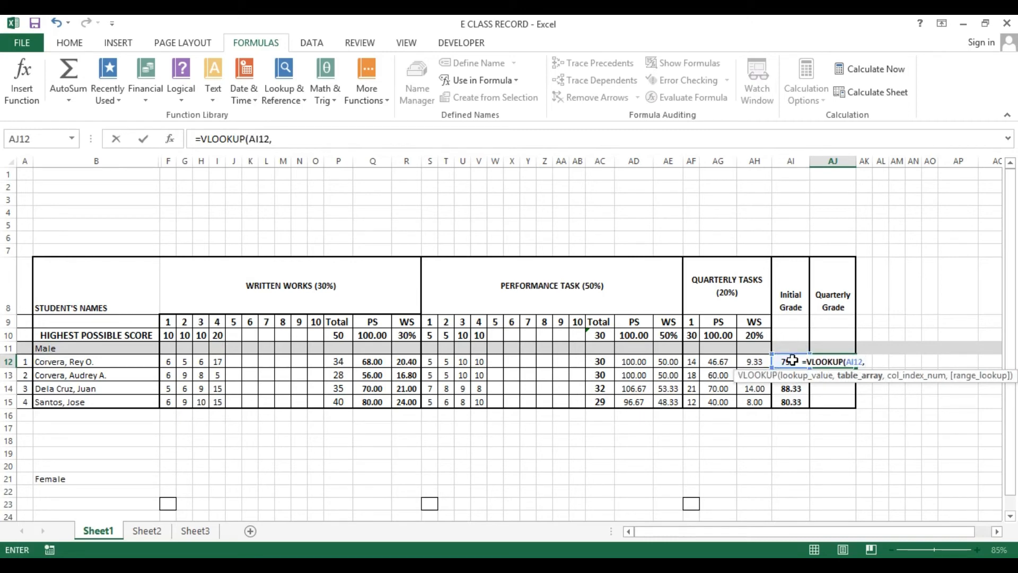
pyautogui.write('tr')
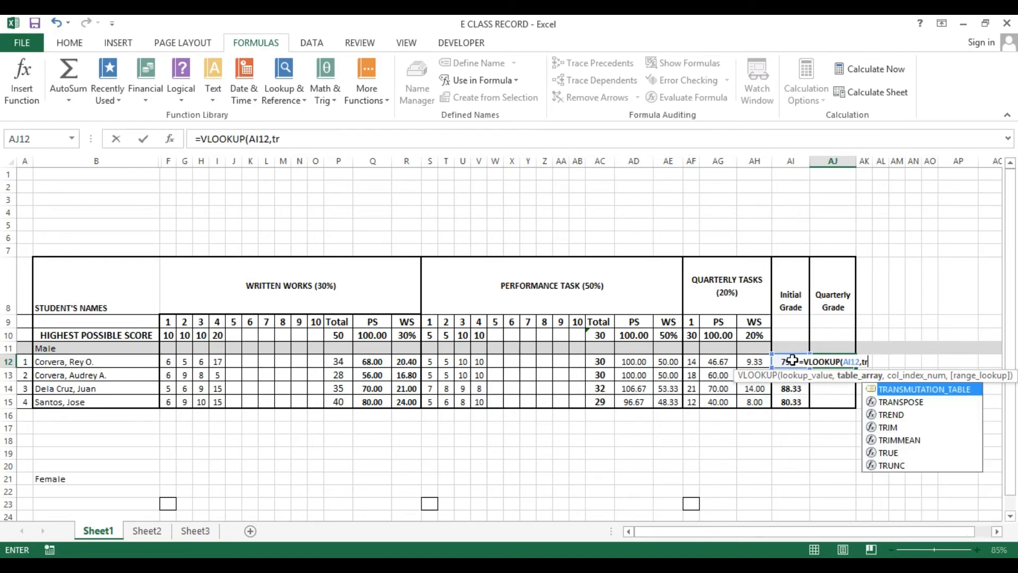
pyautogui.press('Tab')
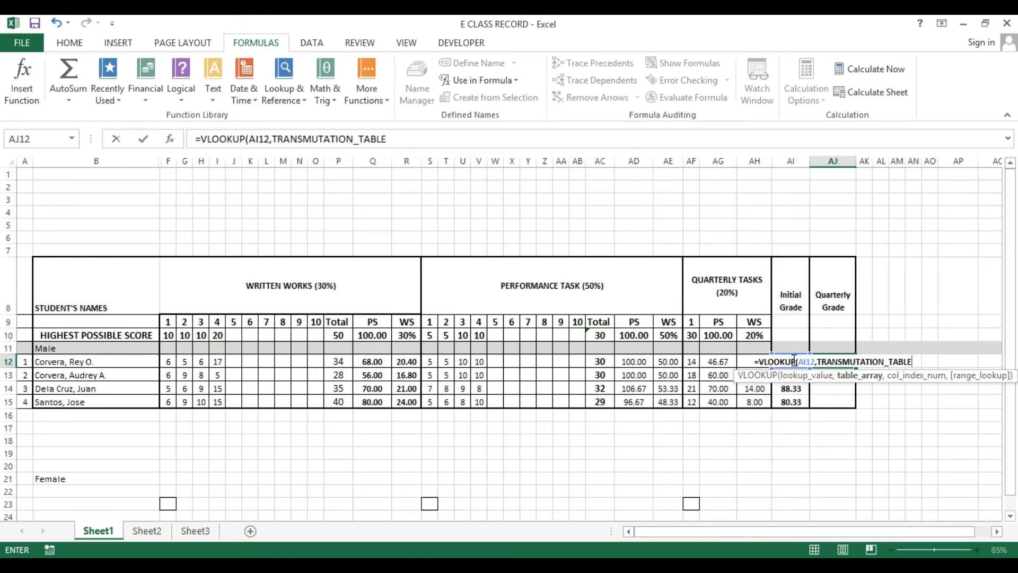
pyautogui.write(',')
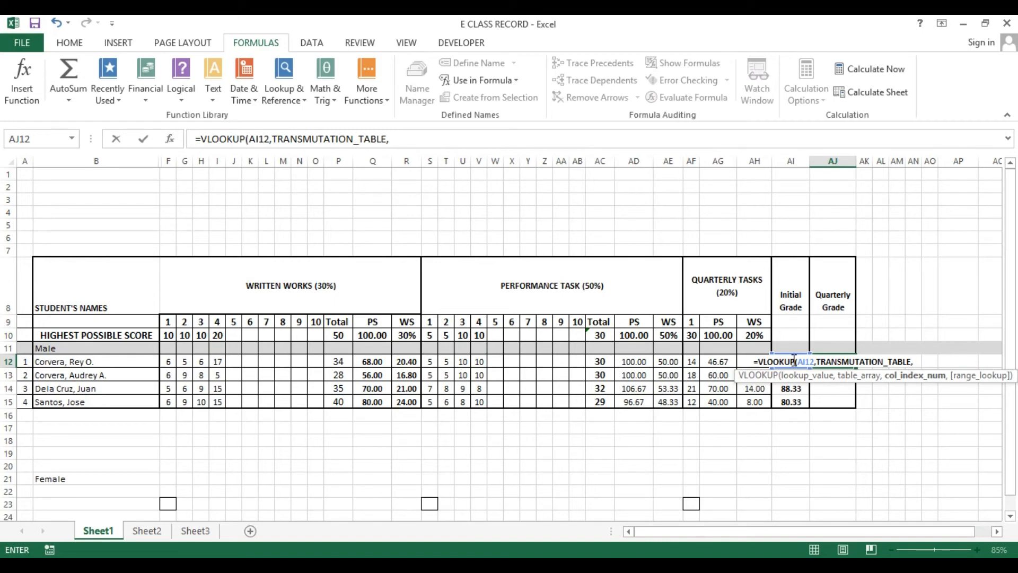
pyautogui.write('4,')
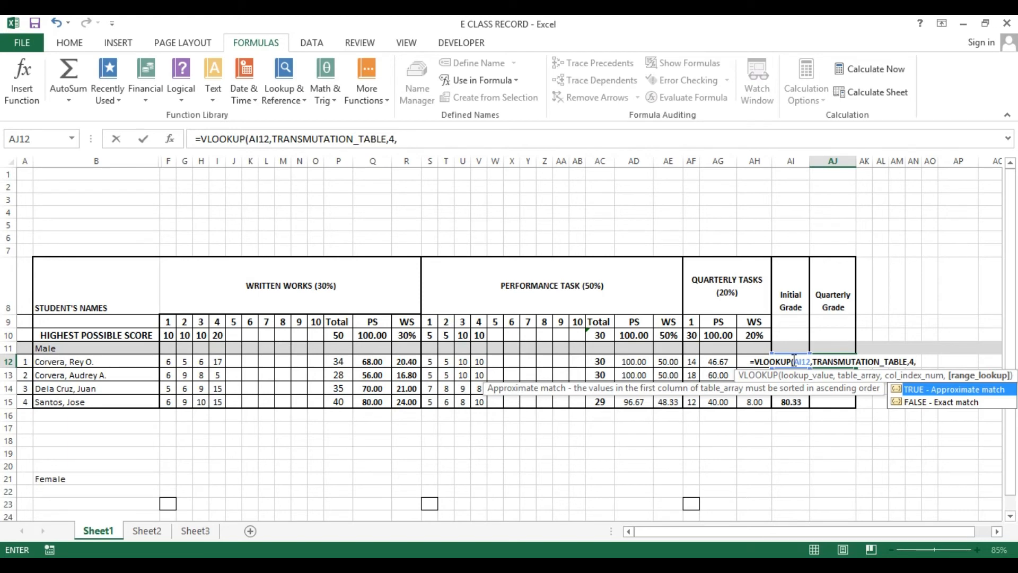
pyautogui.press('Tab')
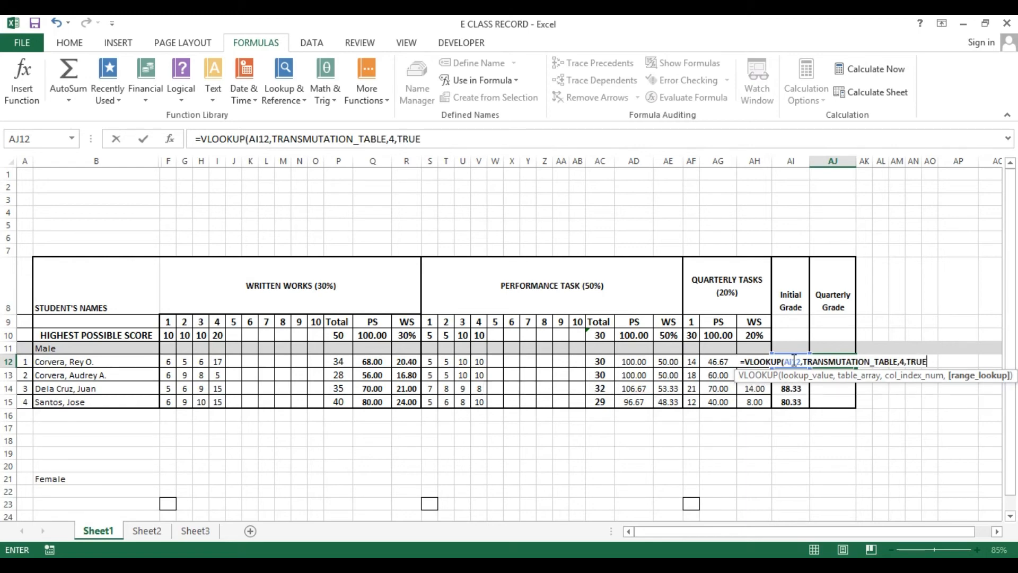
pyautogui.press('Return')
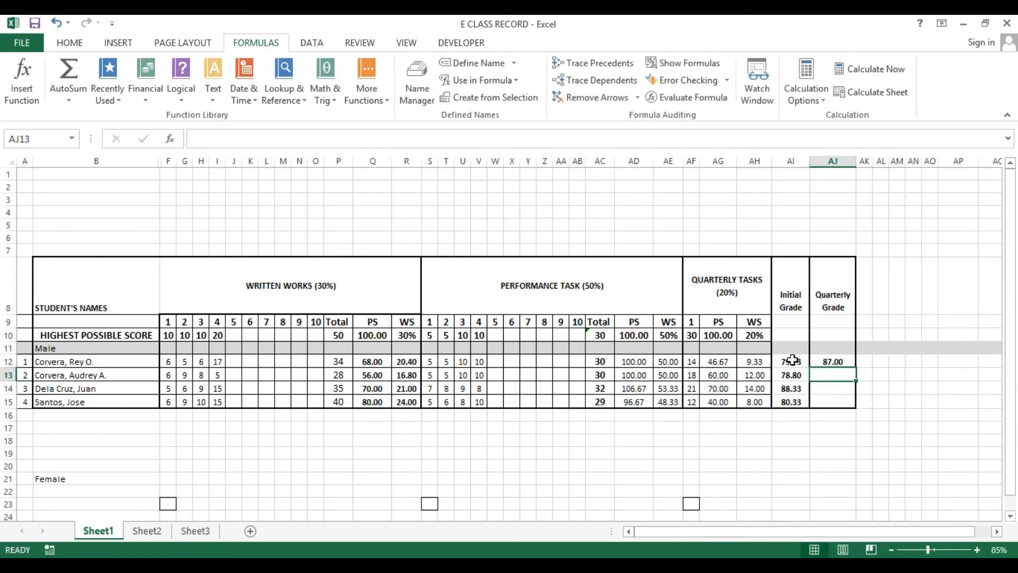
# Copy the quarterly grade formula from AJ12 down to AJ13 through AJ15
pyautogui.press('Up')
pyautogui.hotkey('ctrl', 'c')
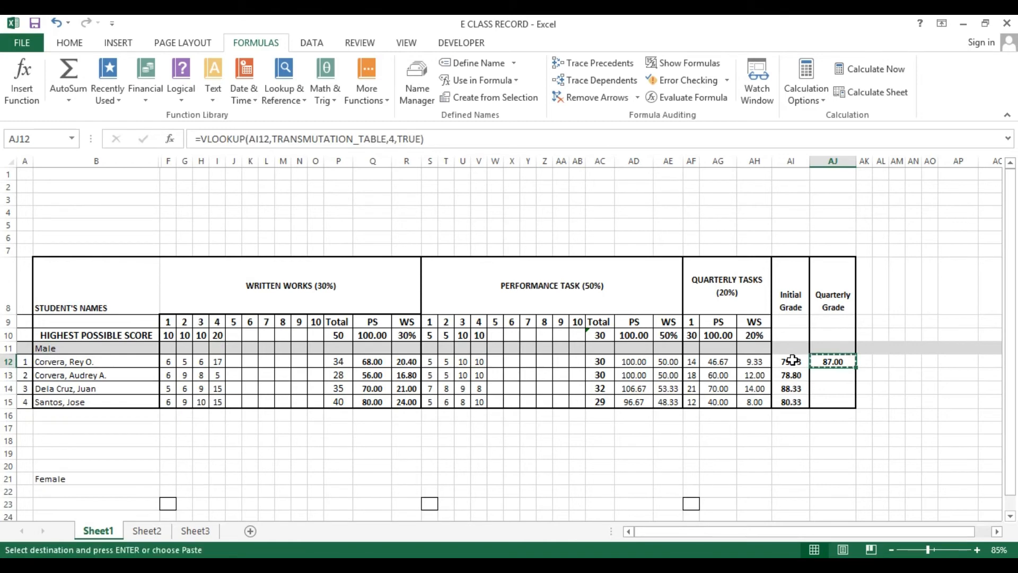
pyautogui.press('Down')
pyautogui.hotkey('shift', 'Down')
pyautogui.hotkey('shift', 'Down')
pyautogui.press('Return')
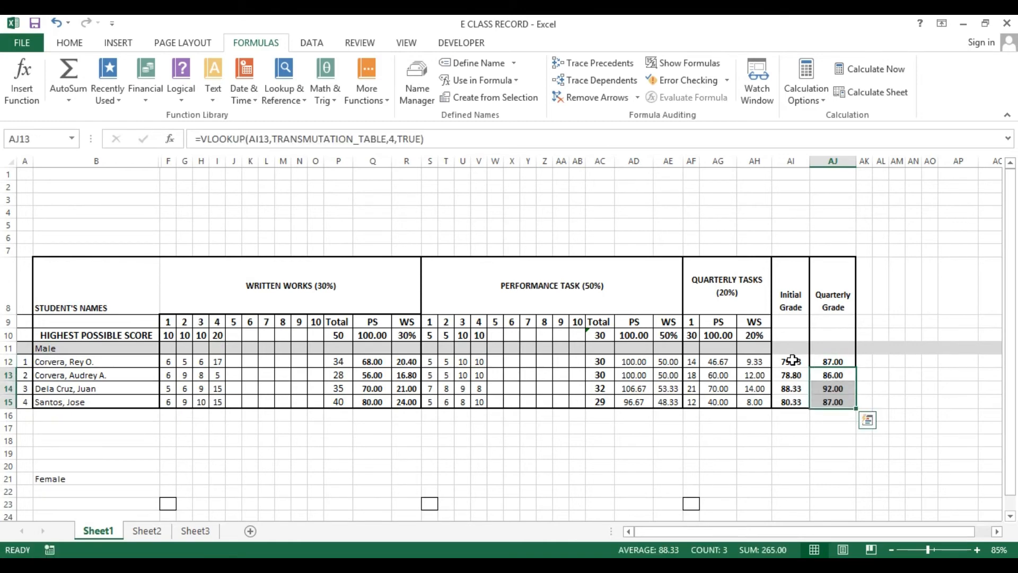
# Check the first student's initial grade and quarterly grade against the matching row of the transmutation table on Sheet3
pyautogui.click(830, 360)
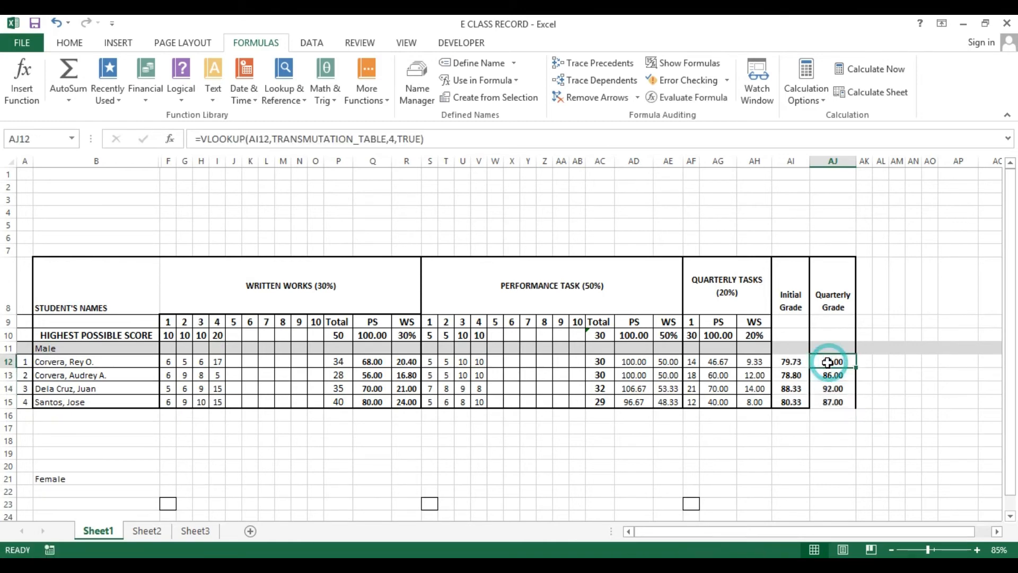
pyautogui.click(777, 362)
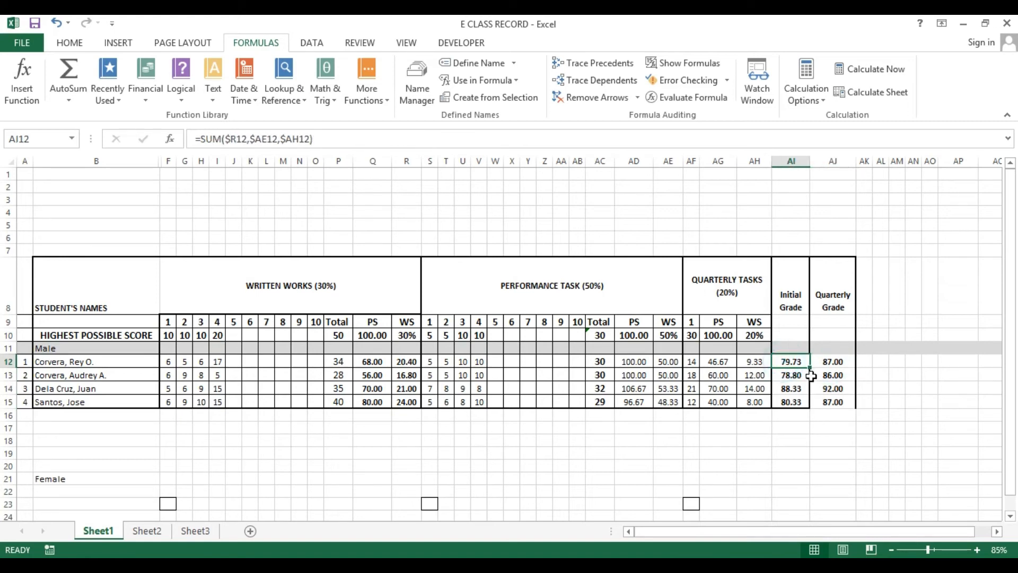
pyautogui.click(827, 363)
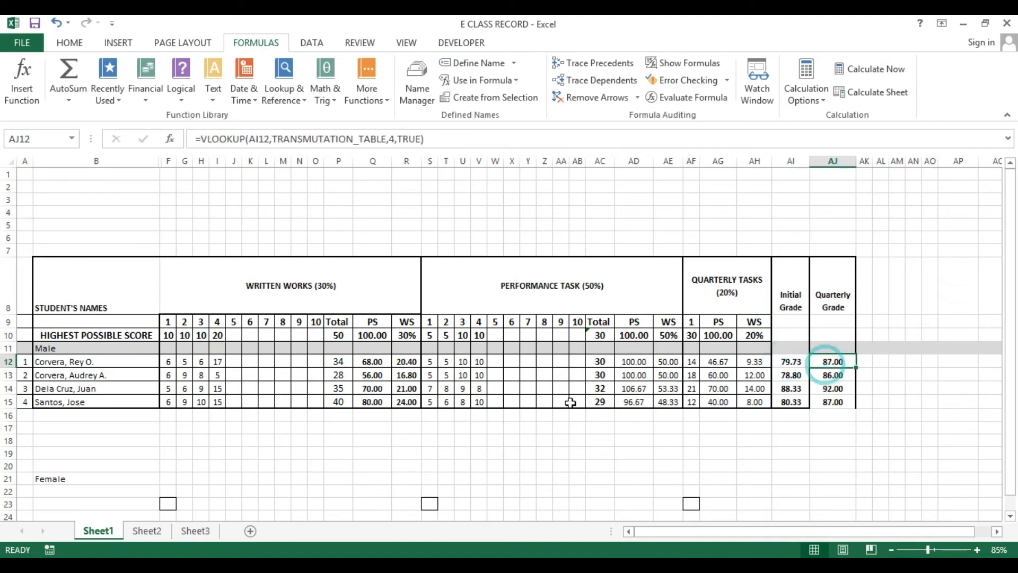
pyautogui.click(189, 530)
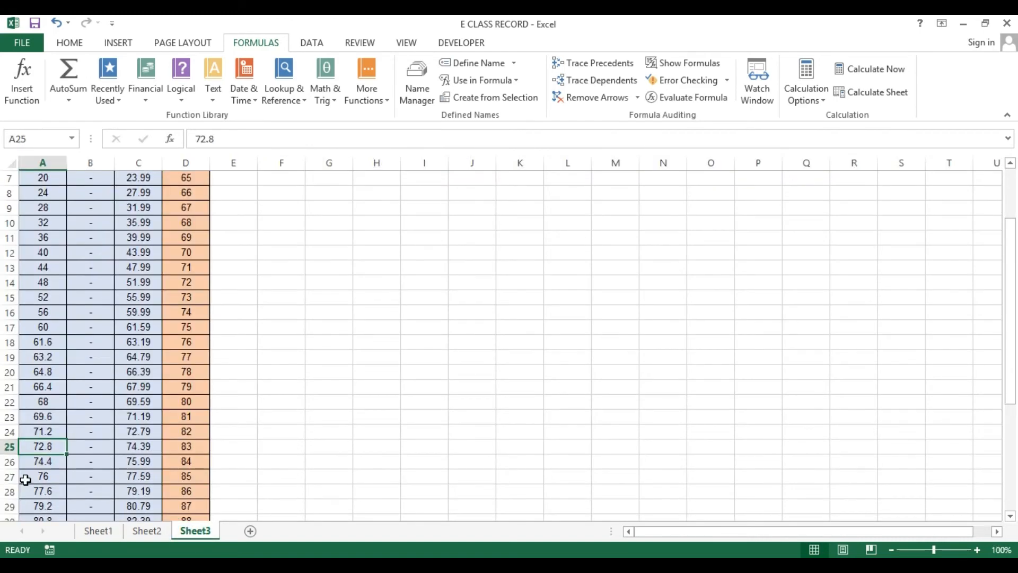
pyautogui.scroll(-1, 24, 478)
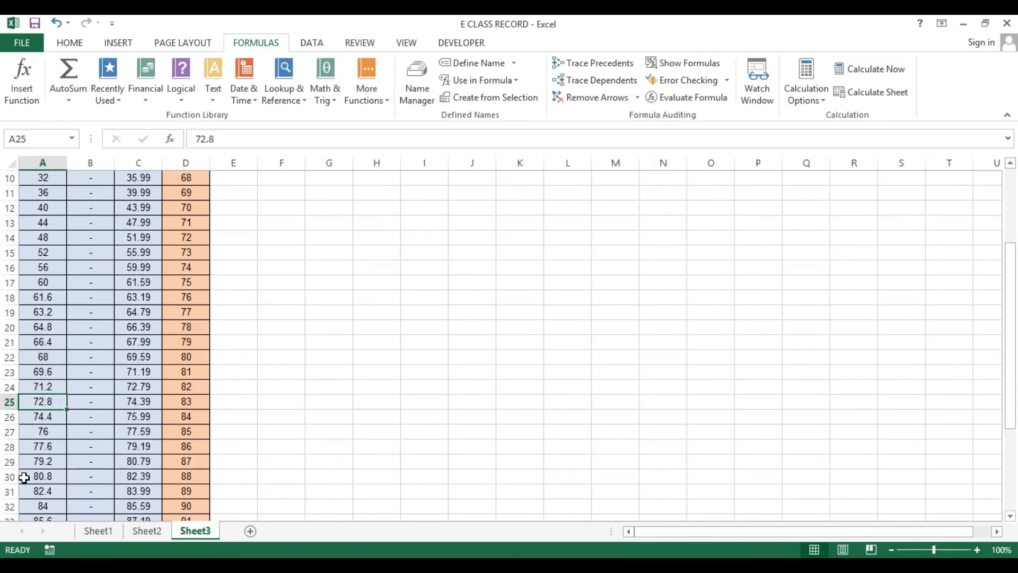
pyautogui.click(36, 461)
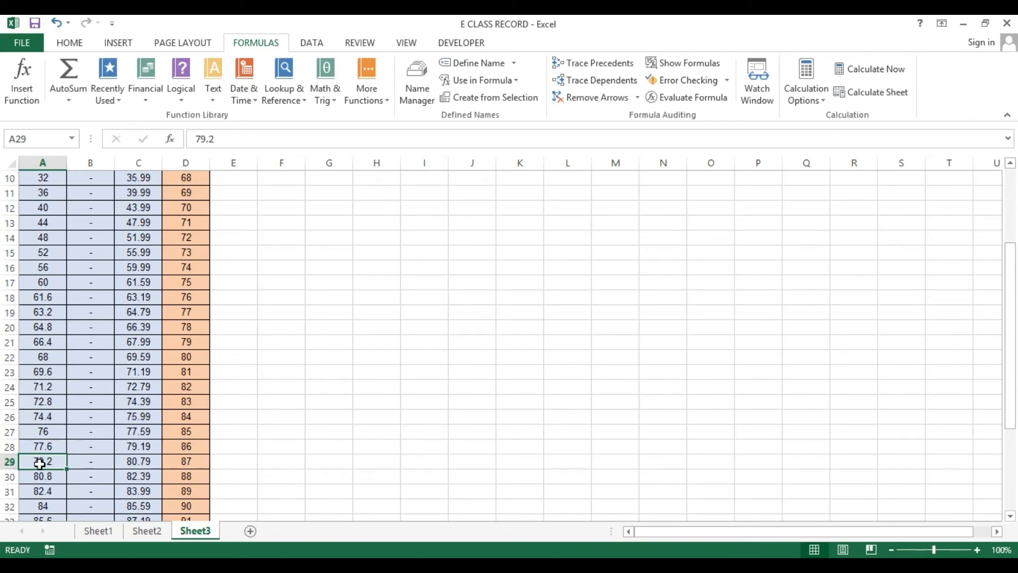
pyautogui.click(43, 464)
pyautogui.moveTo(63, 464); pyautogui.dragTo(133, 464)
pyautogui.click(185, 464)
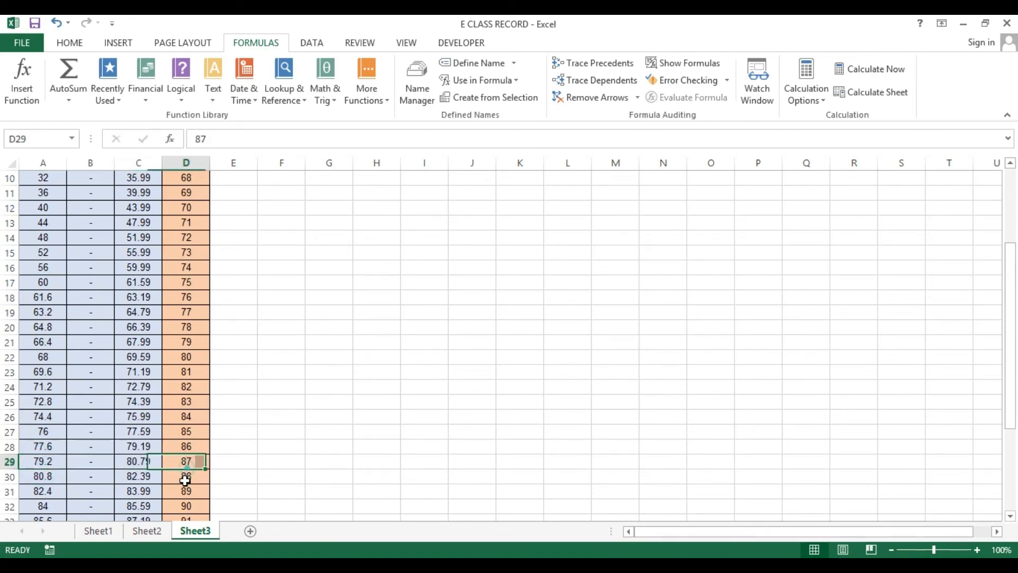
# Review the finished grade columns and section headers on Sheet1 alongside the transmutation table on Sheet3
pyautogui.click(98, 531)
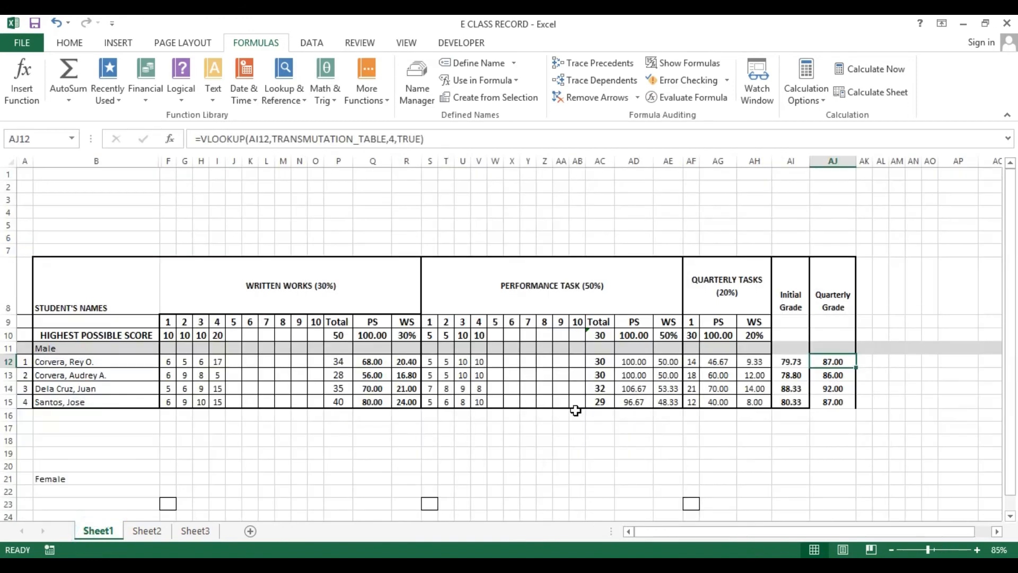
pyautogui.click(191, 531)
pyautogui.scroll(-1, 129, 474)
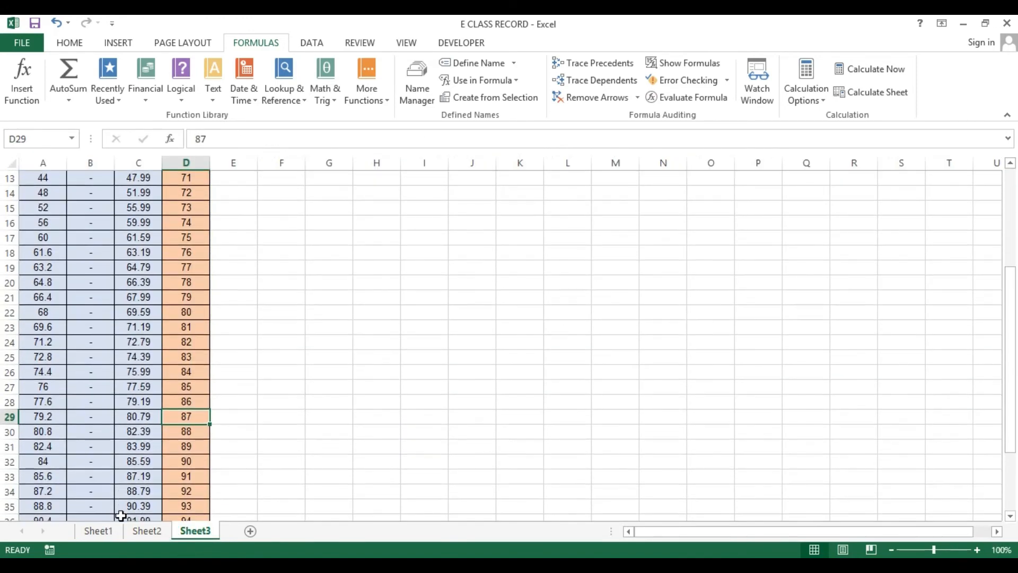
pyautogui.click(98, 531)
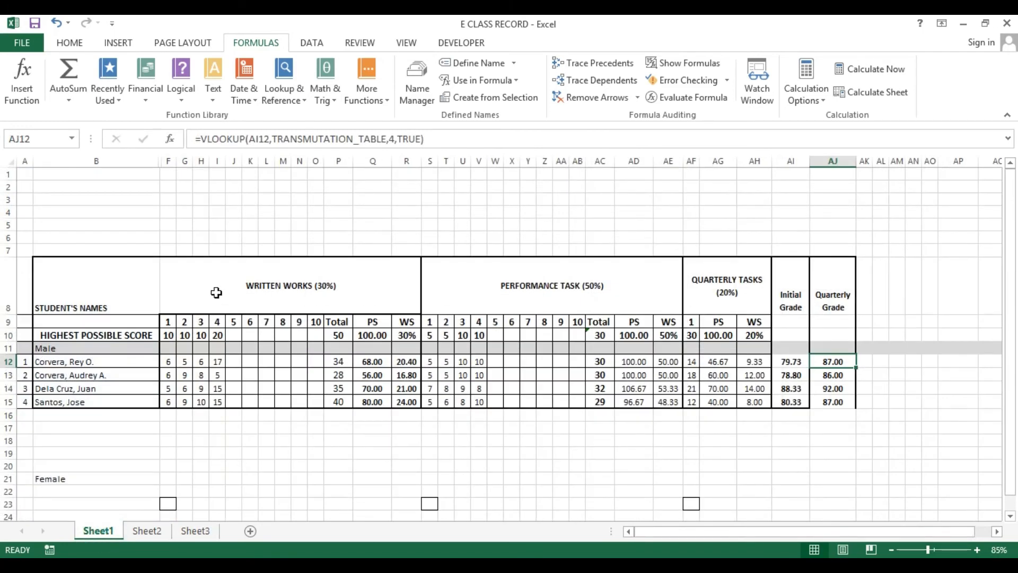
pyautogui.moveTo(216, 292); pyautogui.dragTo(221, 379)
pyautogui.click(504, 291)
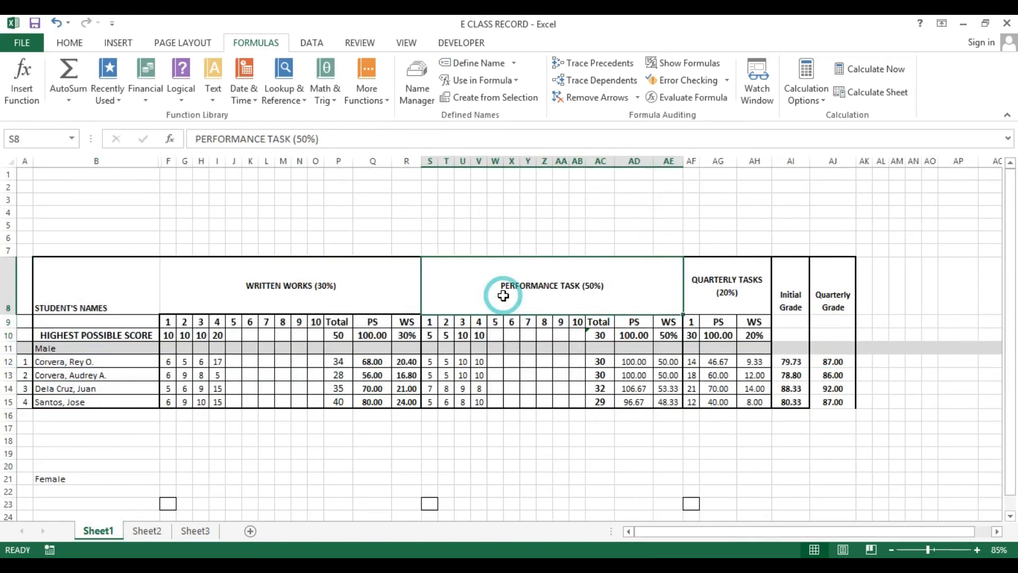
pyautogui.click(322, 299)
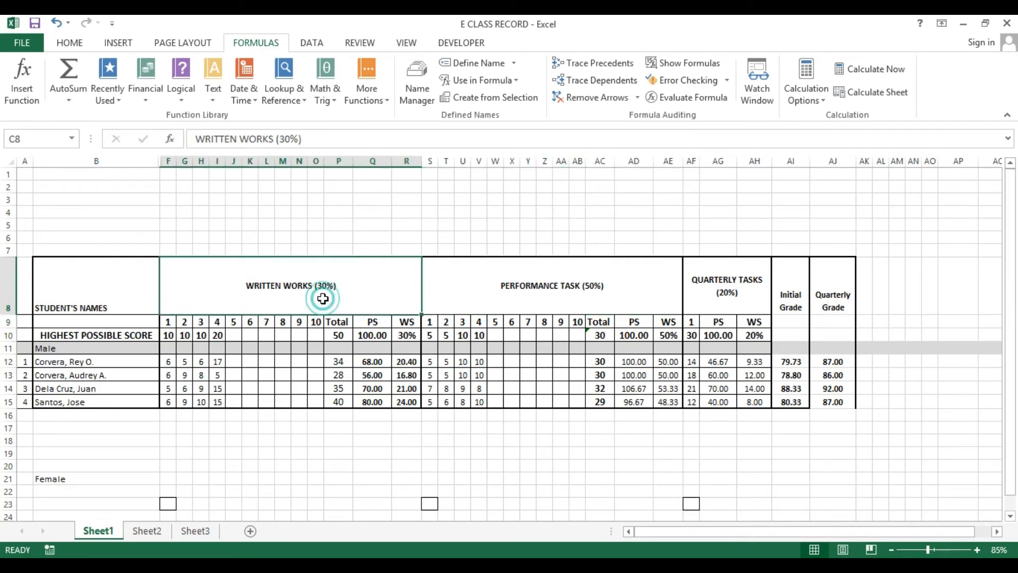
pyautogui.click(575, 302)
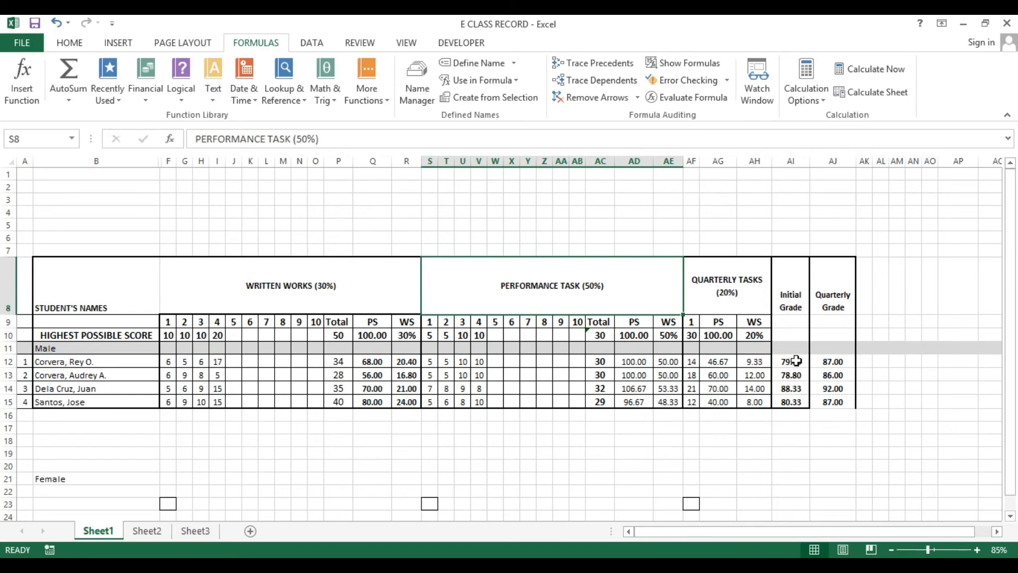
pyautogui.moveTo(791, 361); pyautogui.dragTo(792, 400)
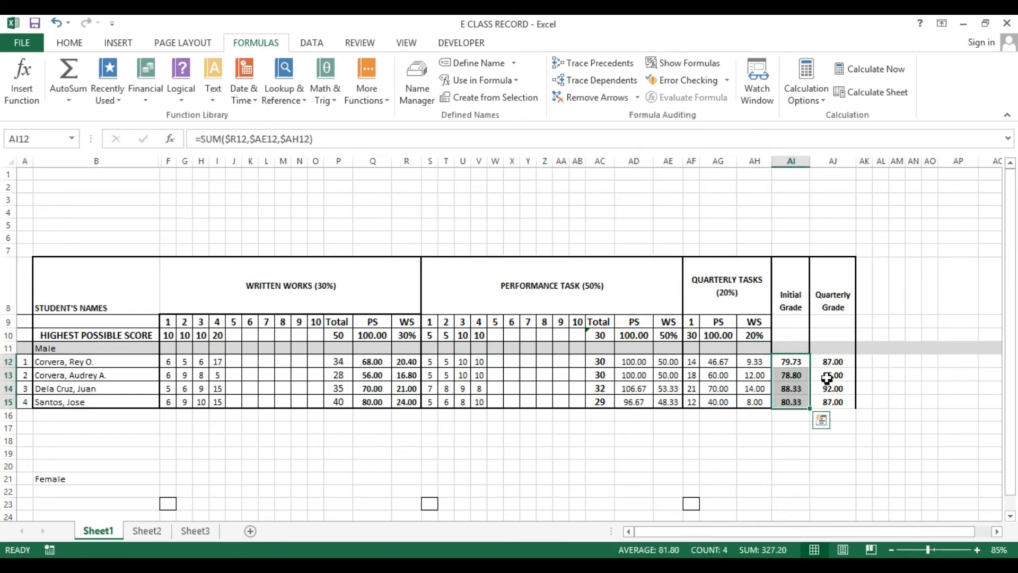
pyautogui.moveTo(832, 361); pyautogui.dragTo(832, 403)
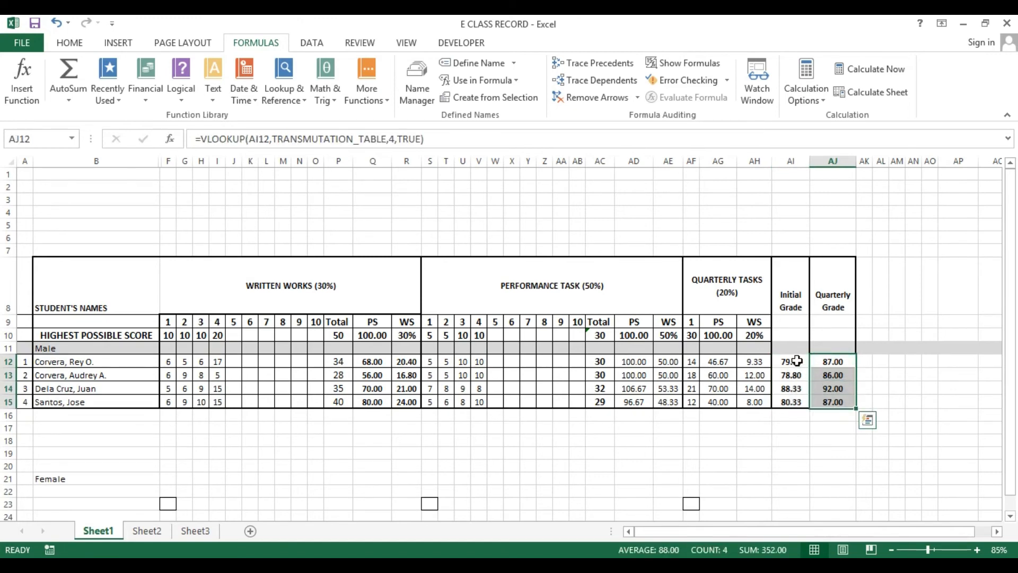
pyautogui.moveTo(791, 361); pyautogui.dragTo(792, 401)
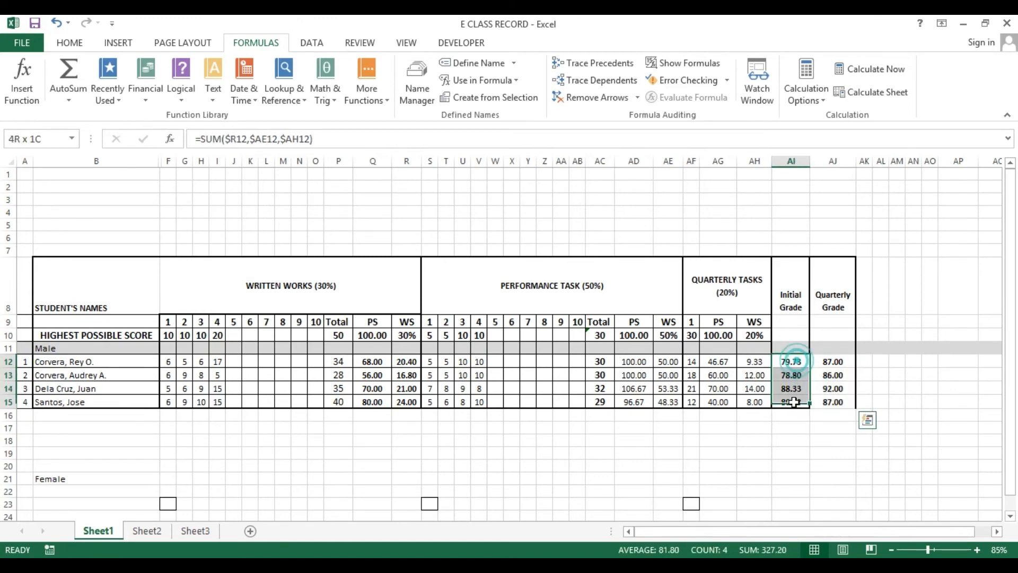
pyautogui.click(345, 429)
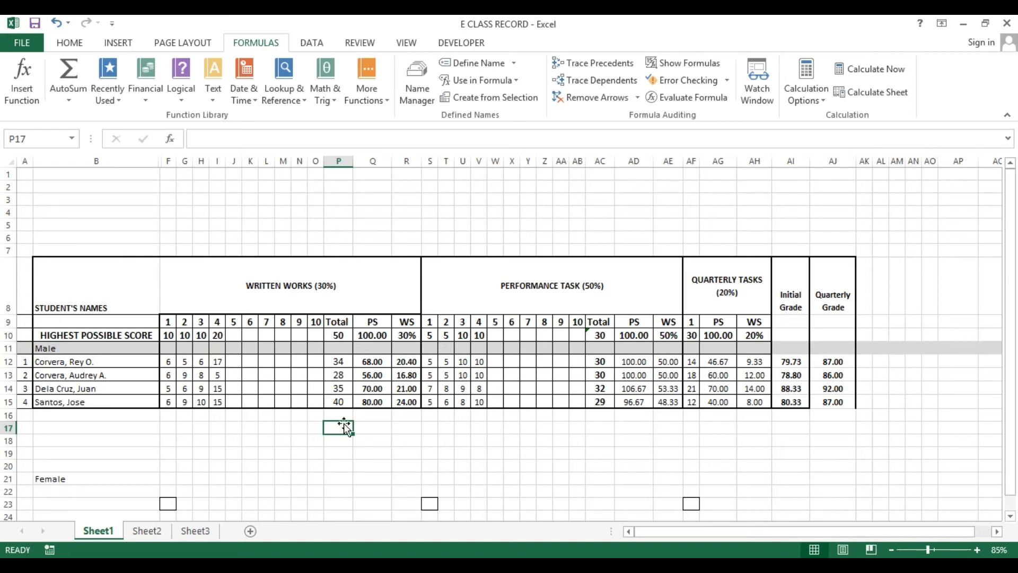
# Delete the formulas in Q12 and R12, then undo both deletions
pyautogui.moveTo(371, 335); pyautogui.dragTo(846, 414)
pyautogui.click(372, 363)
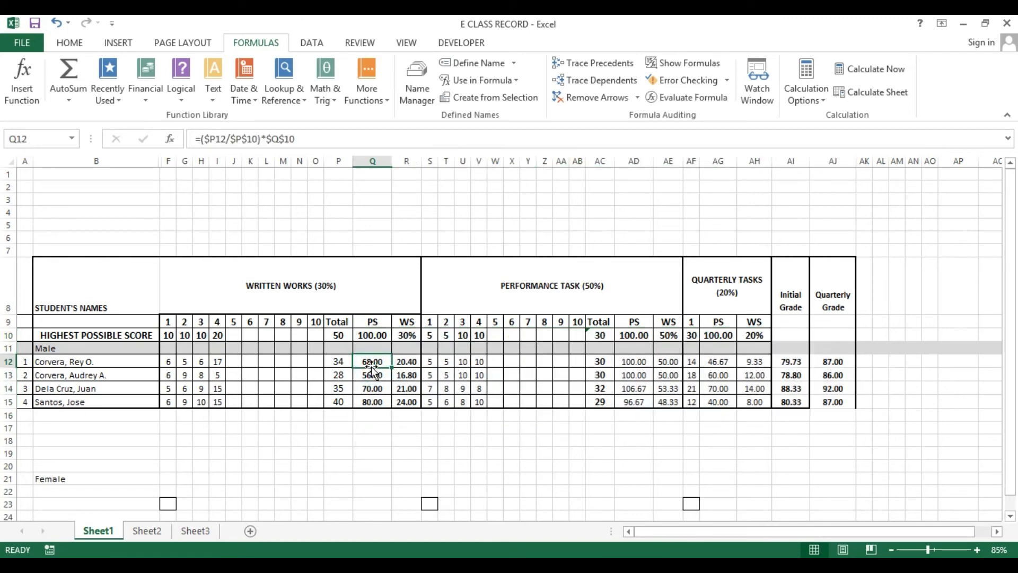
pyautogui.press('Delete')
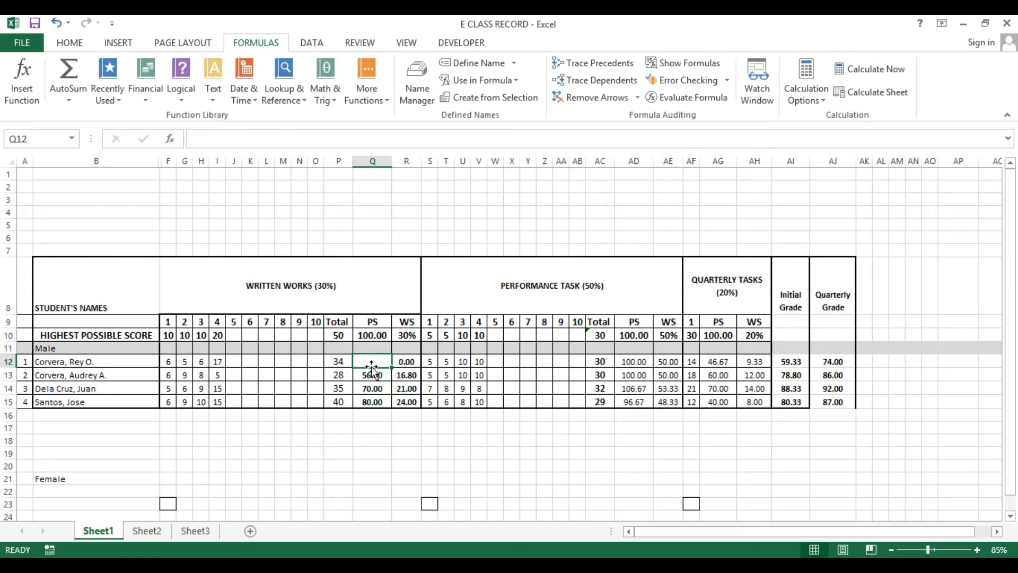
pyautogui.press('Right')
pyautogui.press('Delete')
pyautogui.press('Right')
pyautogui.press('Right')
pyautogui.press('Right')
pyautogui.press('Right')
pyautogui.press('Right')
pyautogui.press('Right')
pyautogui.press('Right')
pyautogui.press('Right')
pyautogui.press('Right')
pyautogui.press('Right')
pyautogui.press('Right')
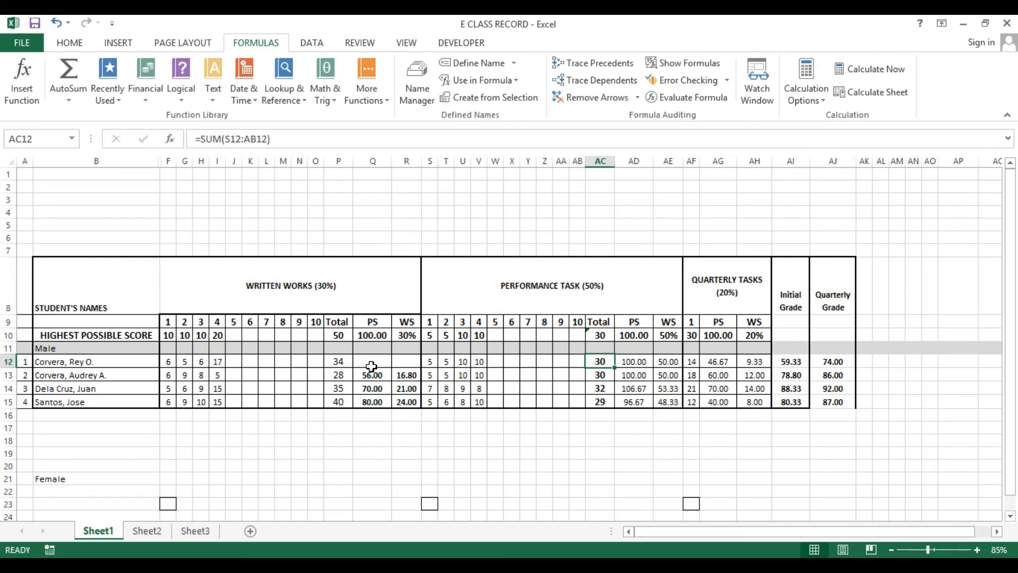
pyautogui.hotkey('ctrl', 'z')
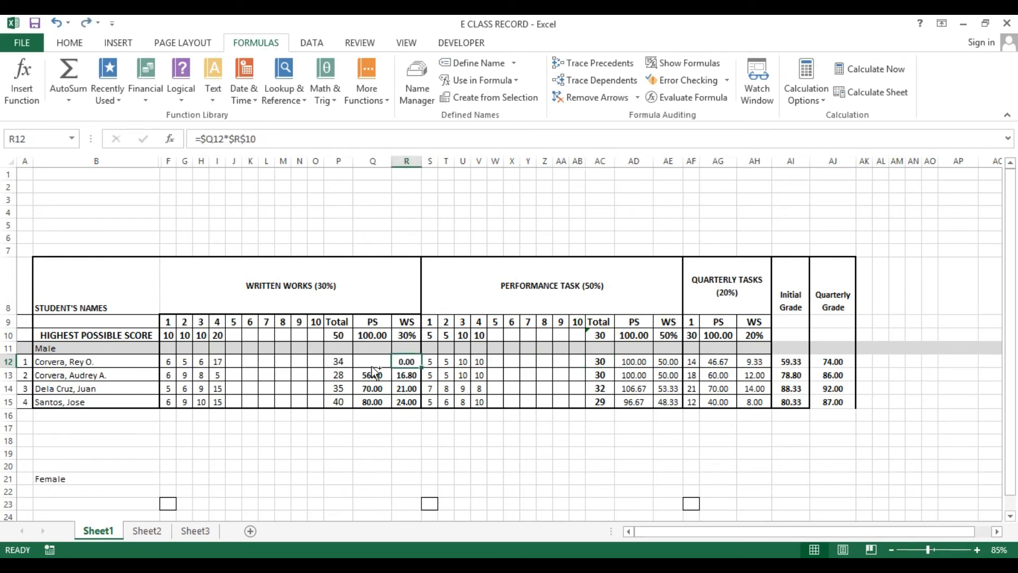
pyautogui.hotkey('ctrl', 'z')
pyautogui.click(357, 429)
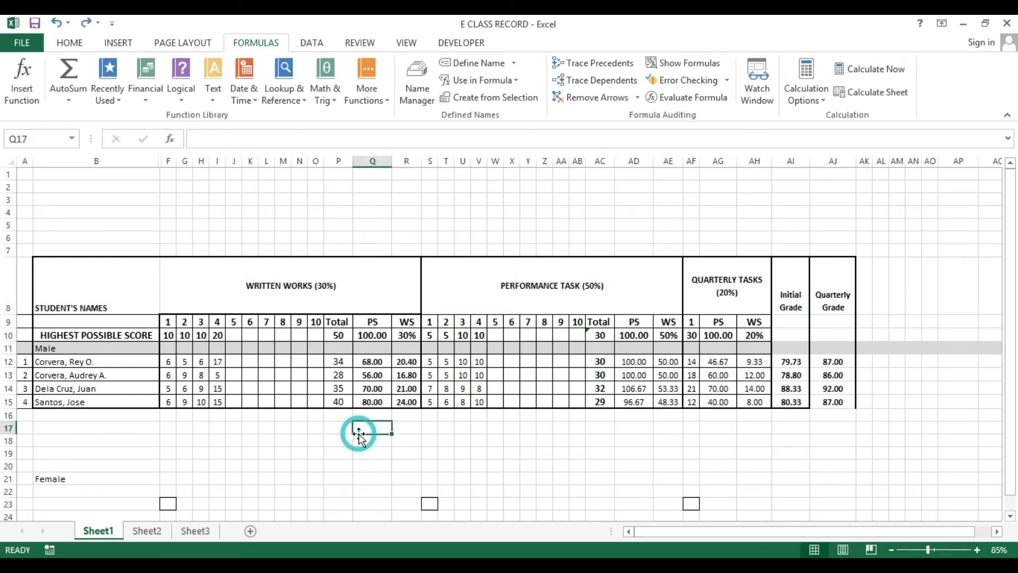
pyautogui.moveTo(339, 339); pyautogui.dragTo(814, 405)
pyautogui.click(718, 389)
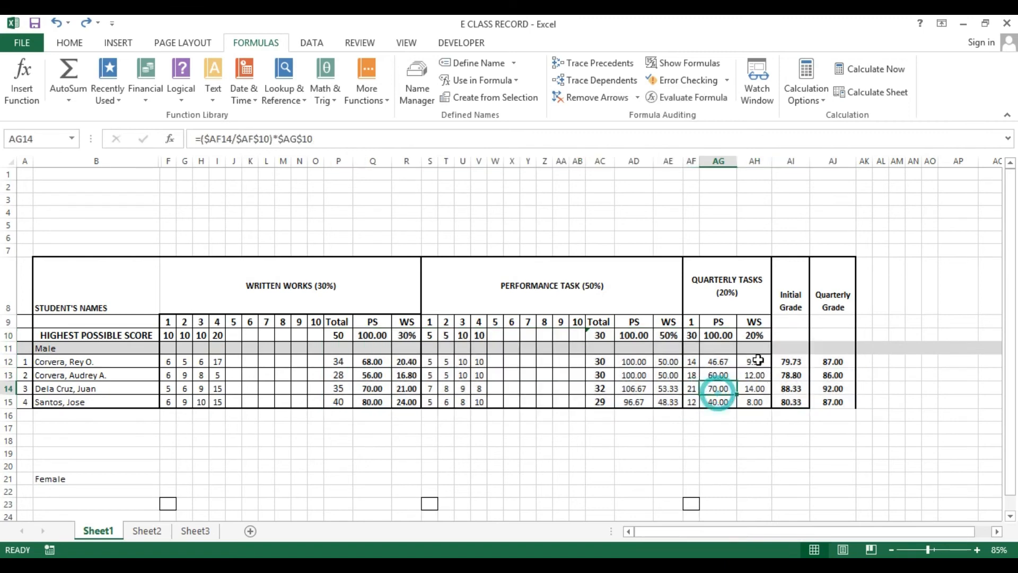
pyautogui.click(846, 363)
pyautogui.click(350, 440)
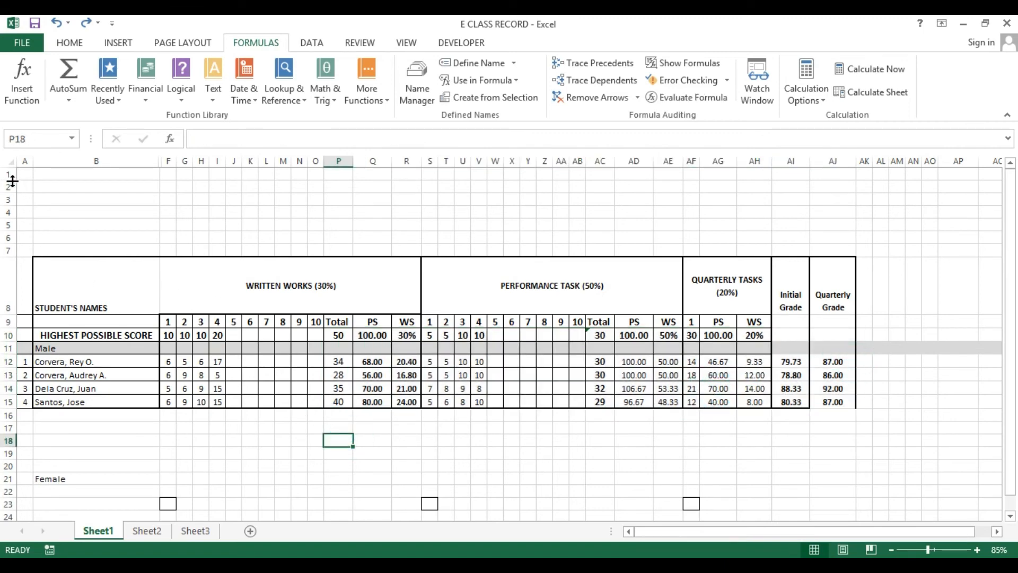
# Select the whole of Sheet1 and clear the Locked protection option for all cells
pyautogui.click(13, 163)
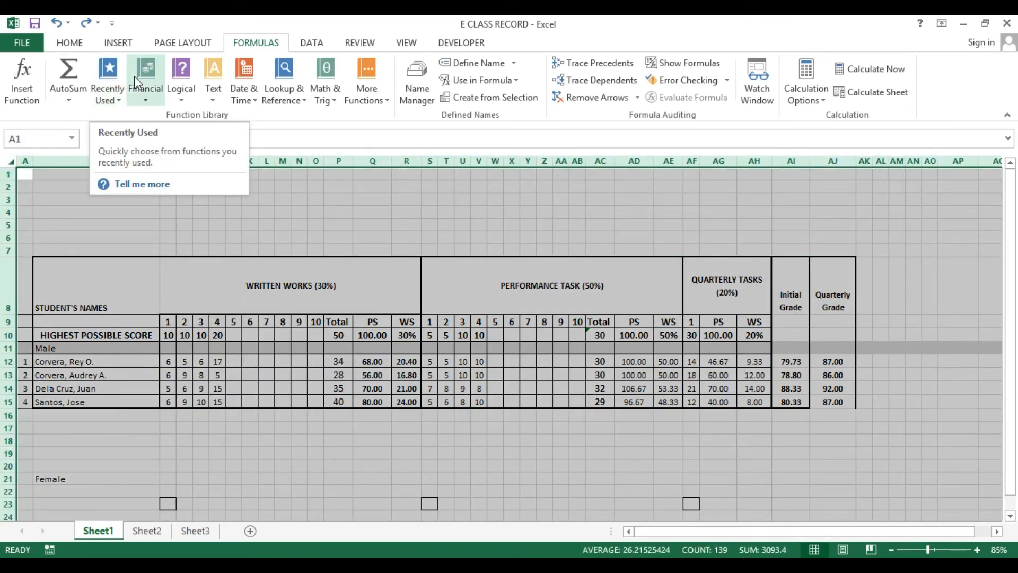
pyautogui.click(70, 42)
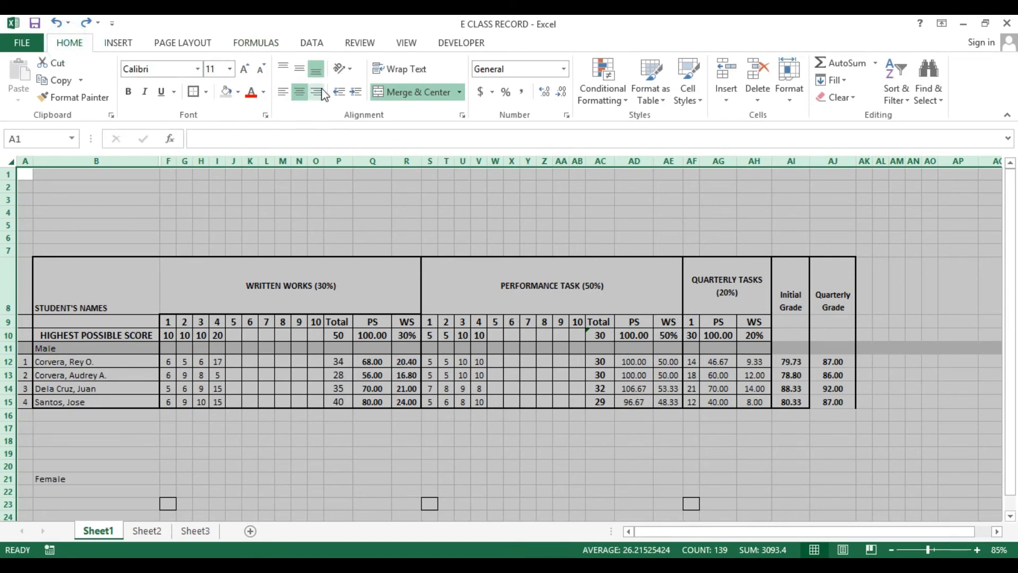
pyautogui.click(266, 115)
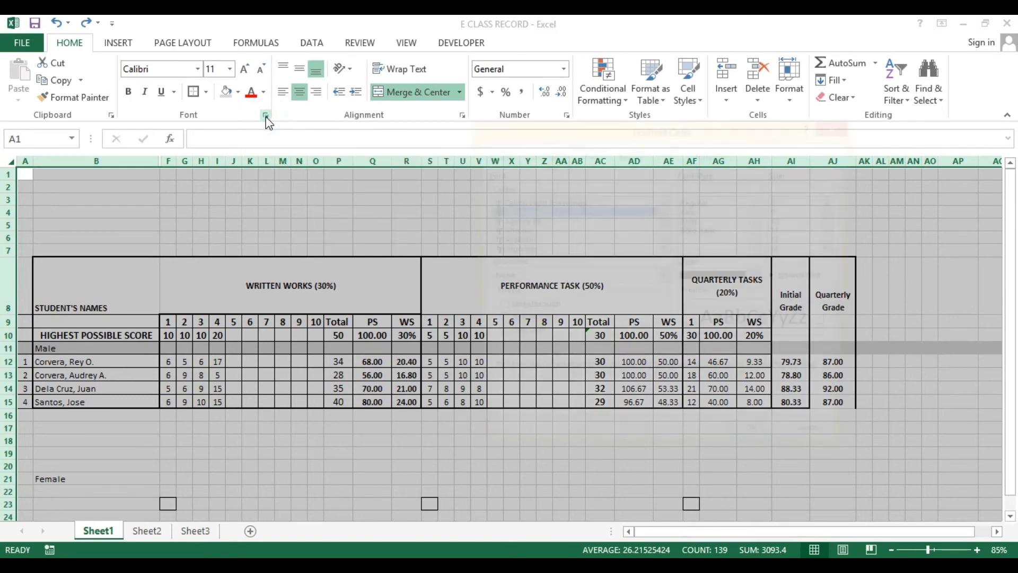
pyautogui.click(265, 116)
pyautogui.click(715, 155)
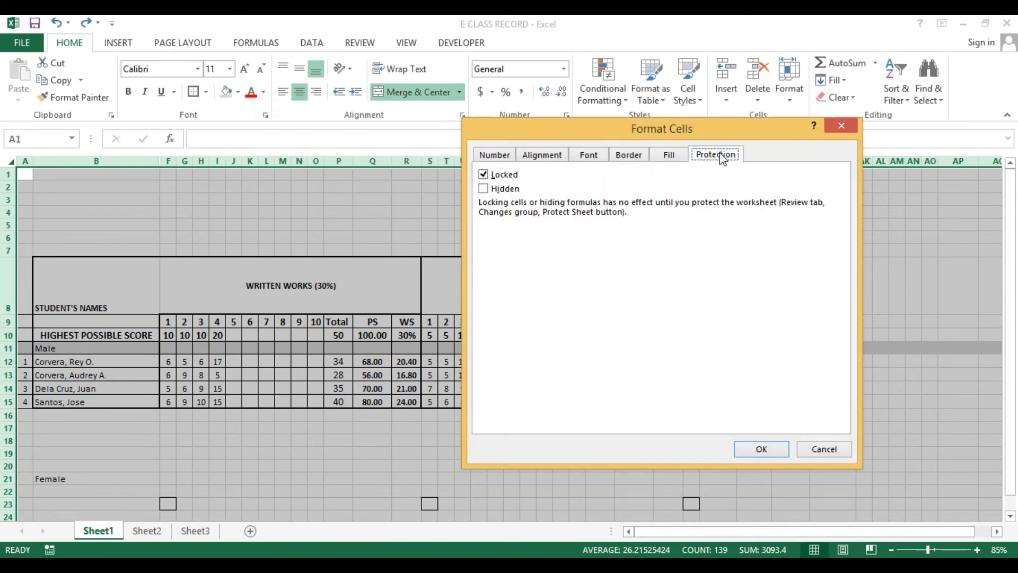
pyautogui.click(483, 176)
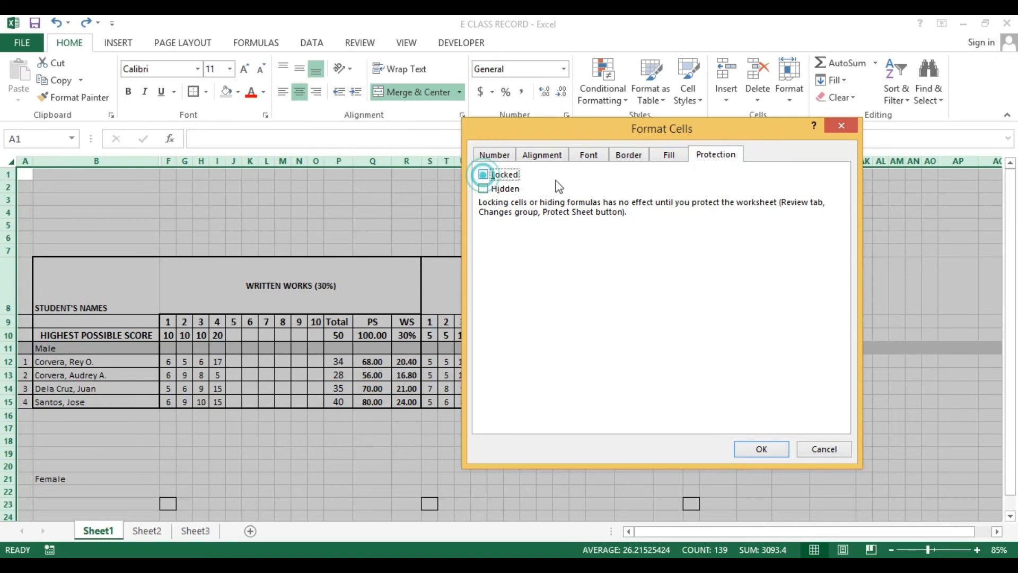
pyautogui.click(761, 449)
# Lock the formula cells: the Total, PS and WS columns in P10:R15 and AC10:AE15, plus AG10:AJ15
pyautogui.click(597, 451)
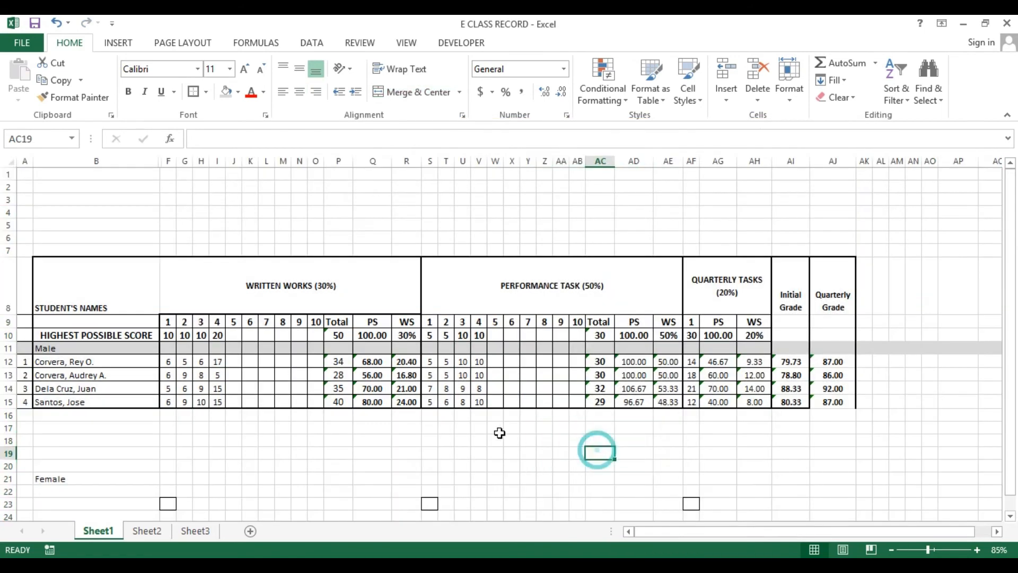
pyautogui.click(601, 336)
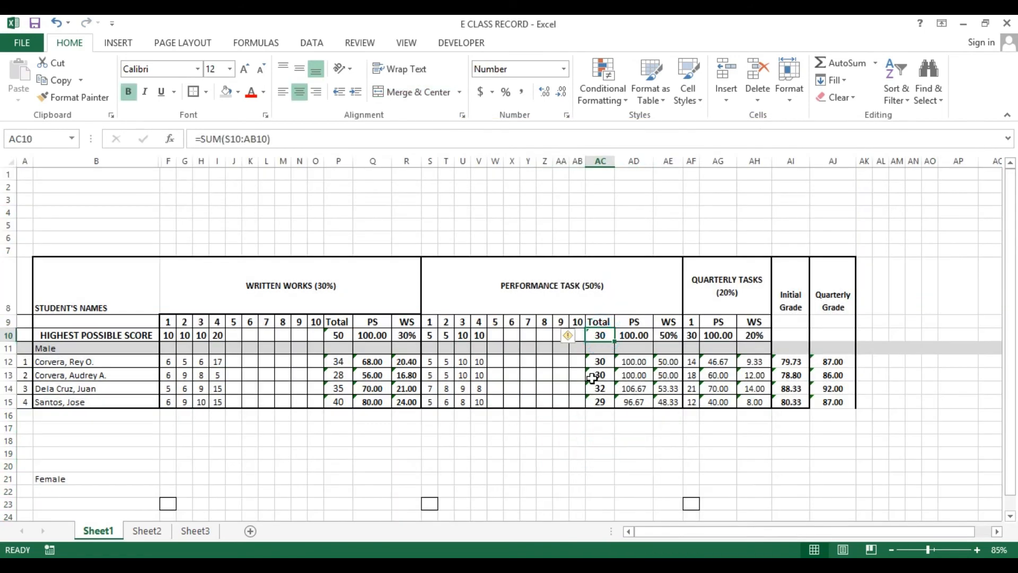
pyautogui.click(632, 362)
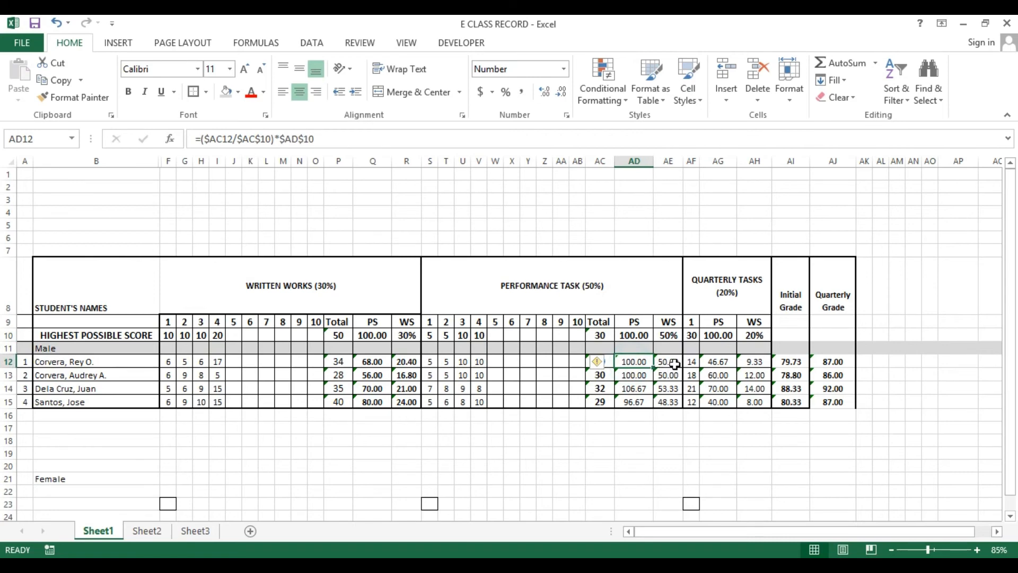
pyautogui.click(675, 364)
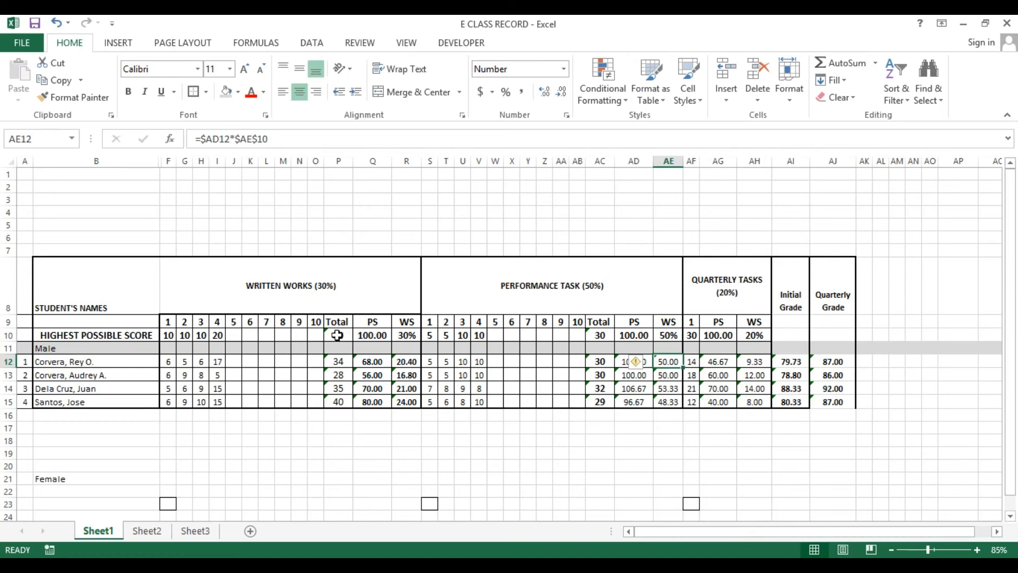
pyautogui.moveTo(337, 335); pyautogui.dragTo(403, 400)
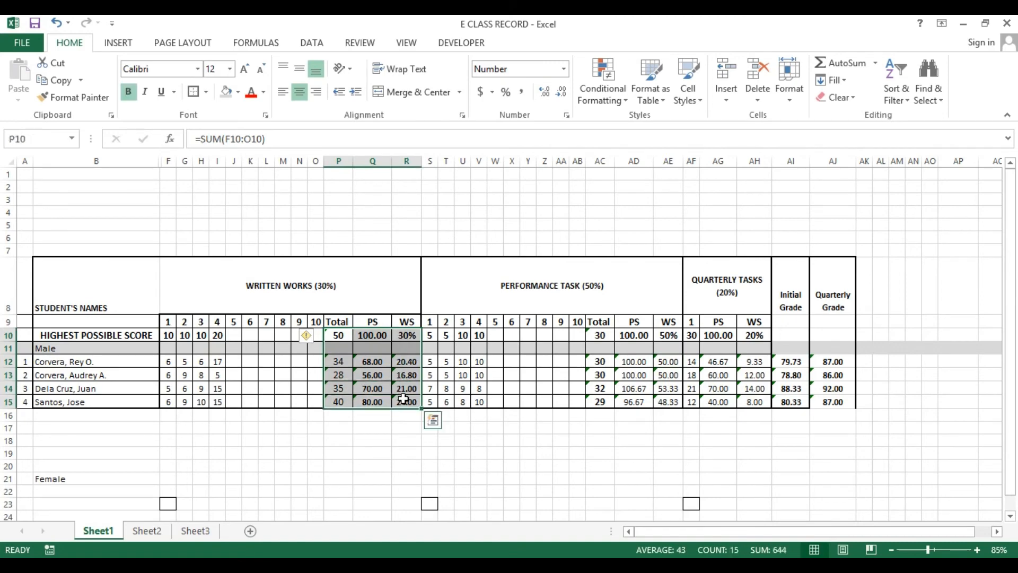
pyautogui.keyDown('ctrl'); pyautogui.click(597, 335); pyautogui.keyUp('ctrl')
pyautogui.moveTo(598, 335); pyautogui.dragTo(668, 398)
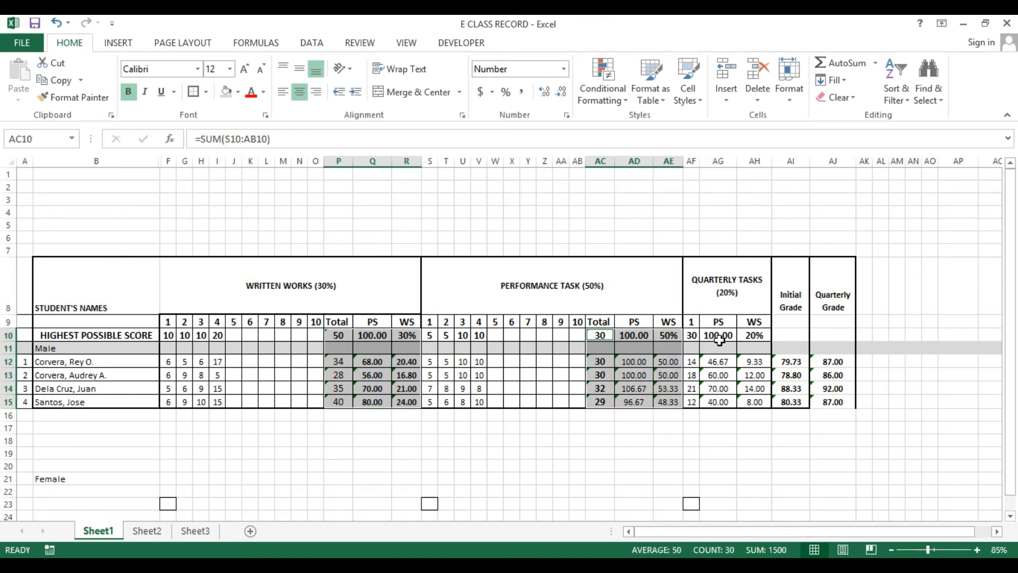
pyautogui.moveTo(720, 335); pyautogui.dragTo(842, 401)
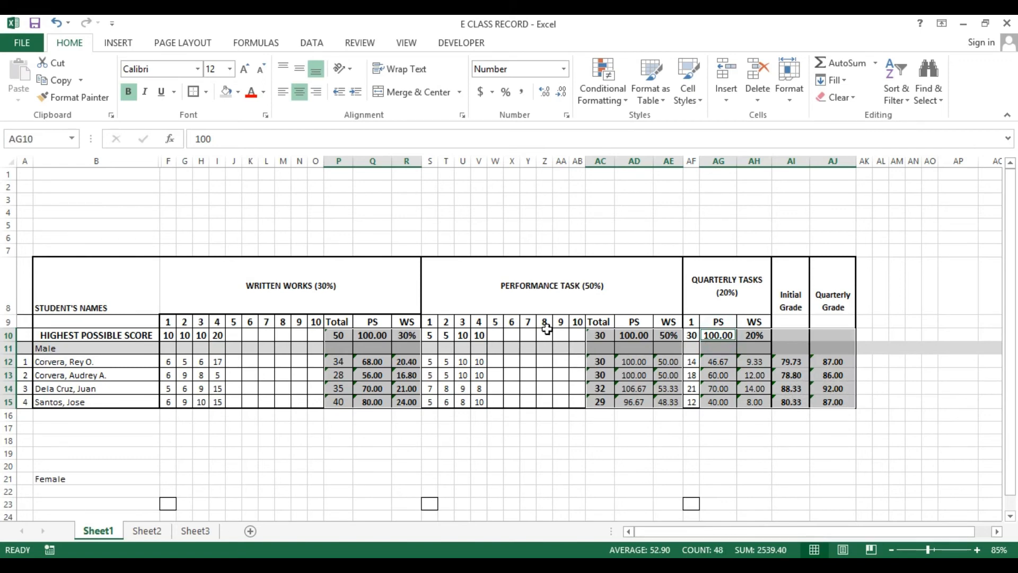
pyautogui.click(266, 116)
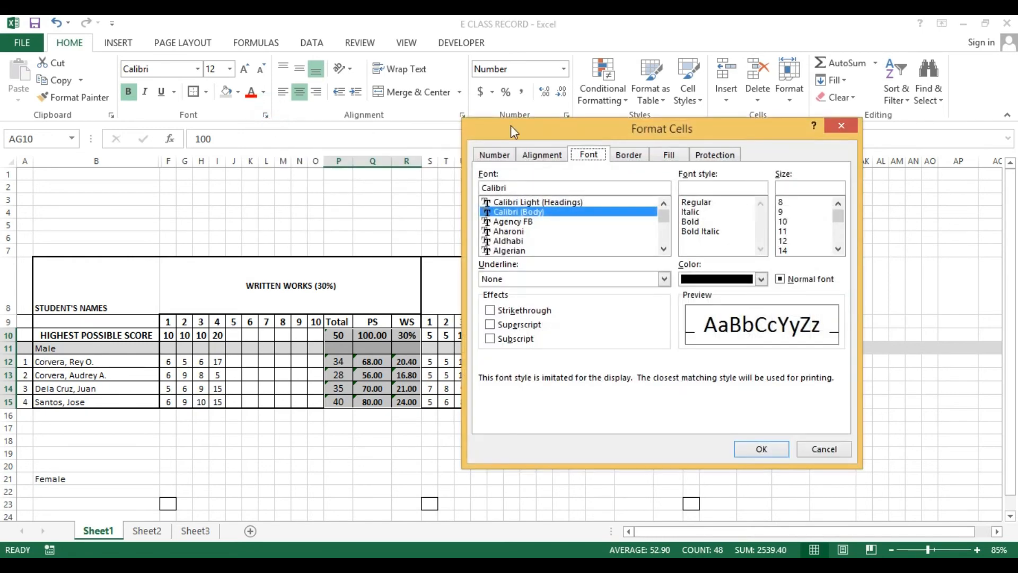
pyautogui.click(713, 156)
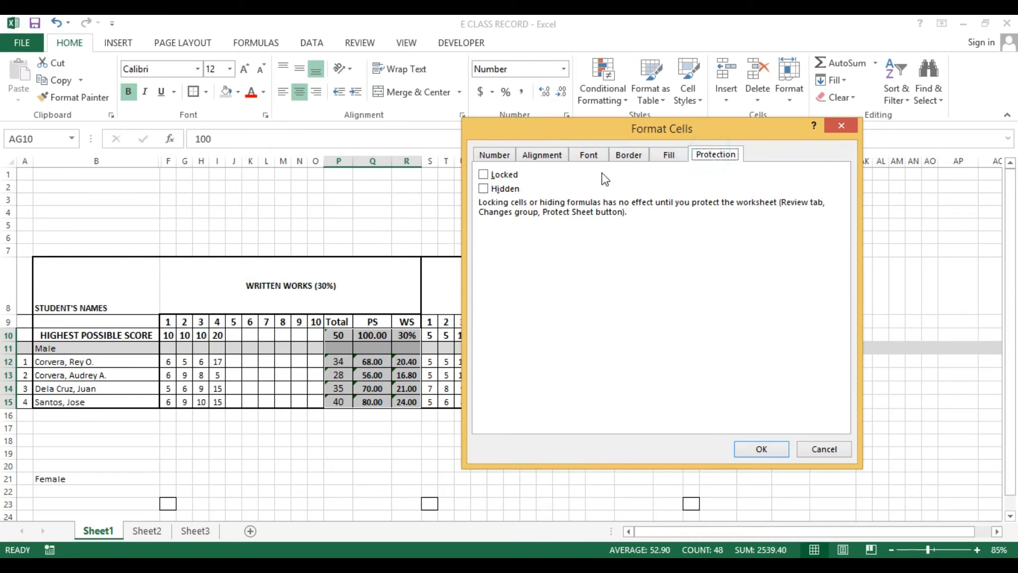
pyautogui.click(484, 176)
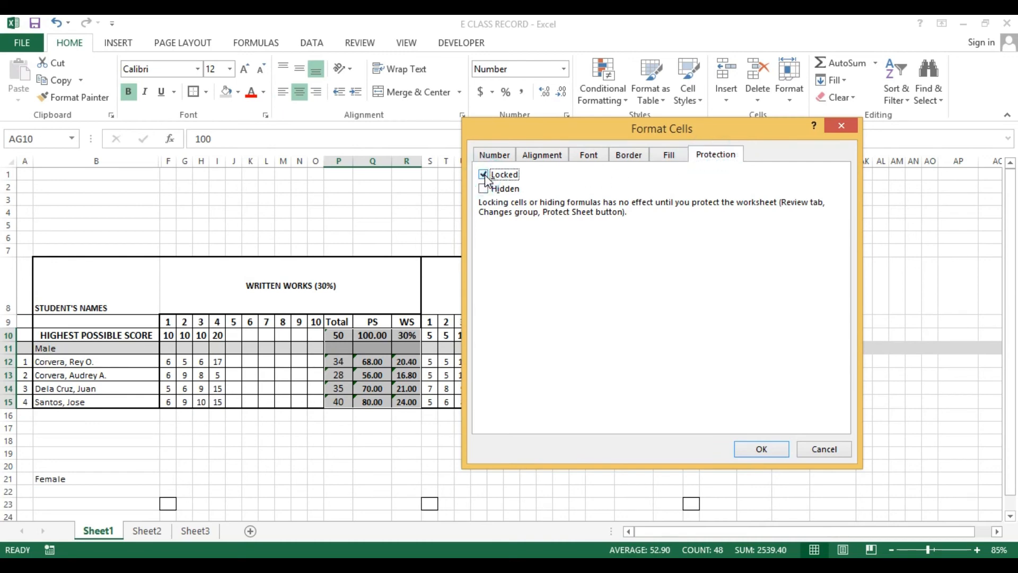
pyautogui.click(759, 450)
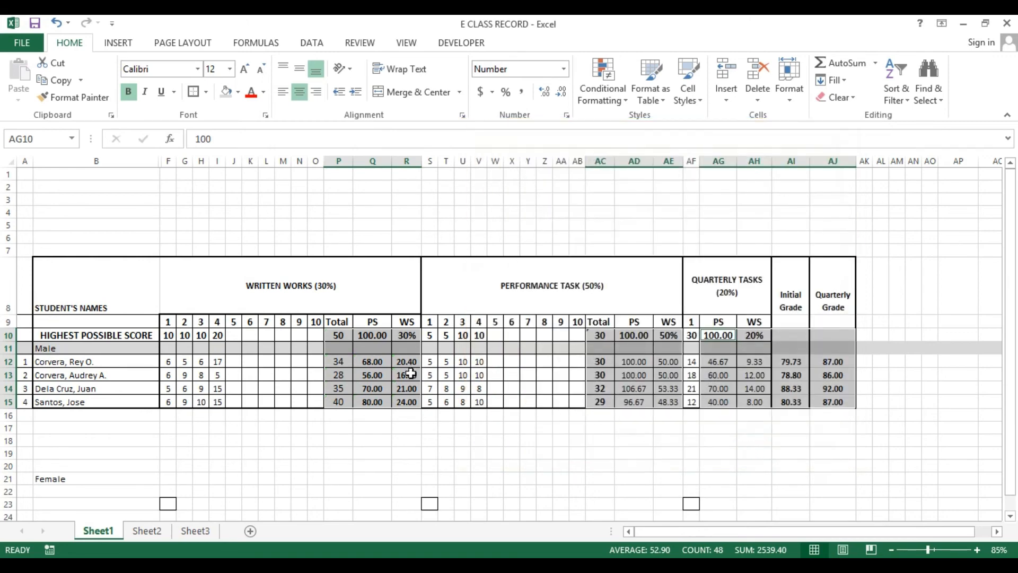
# Delete the formula in Q13, then undo the deletion
pyautogui.click(363, 375)
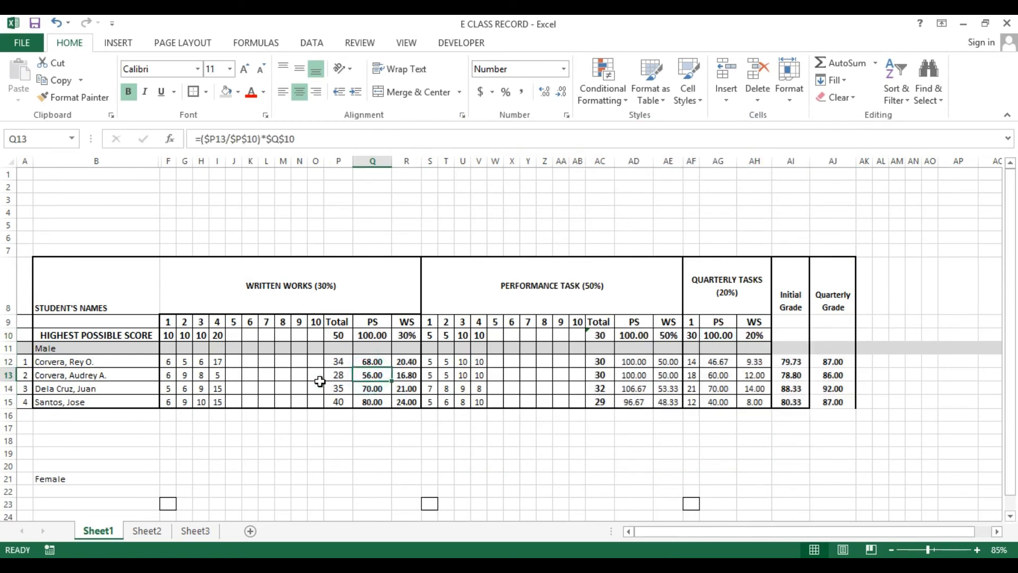
pyautogui.press('Delete')
pyautogui.hotkey('ctrl', 'z')
# Protect Sheet1 with a password, entering and confirming the unprotect password
pyautogui.rightClick(104, 532)
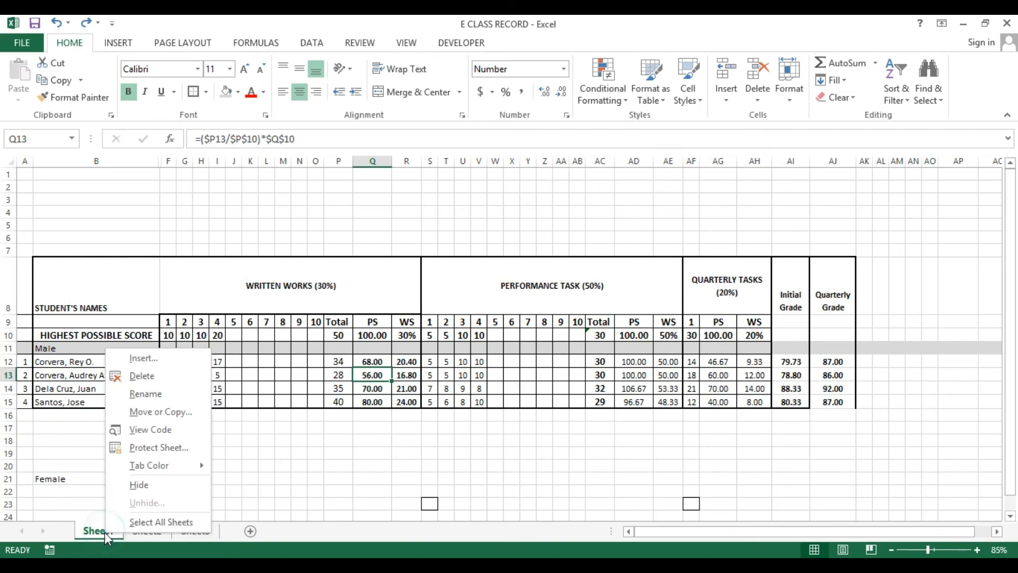
pyautogui.click(135, 449)
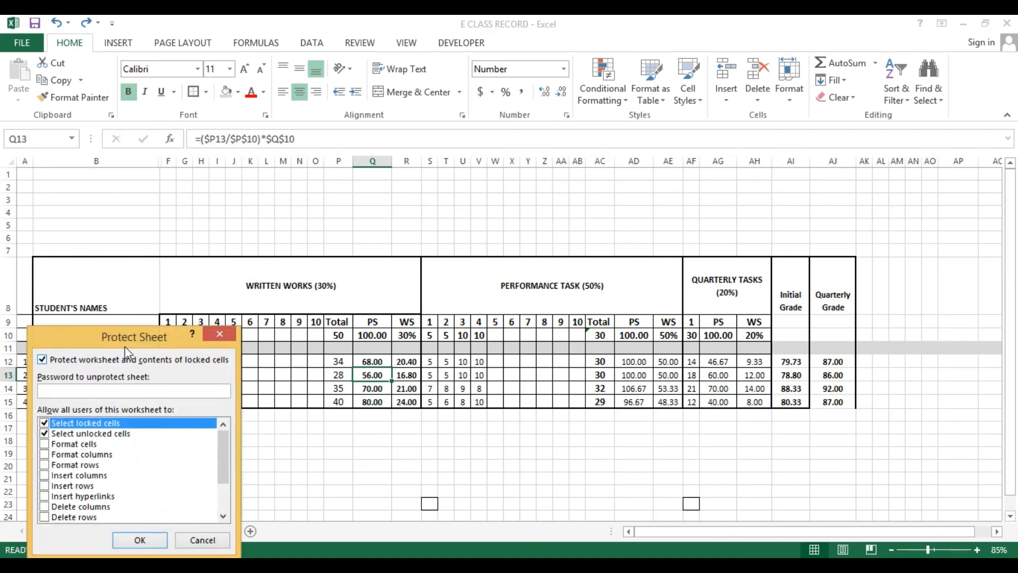
pyautogui.moveTo(150, 336); pyautogui.dragTo(205, 326)
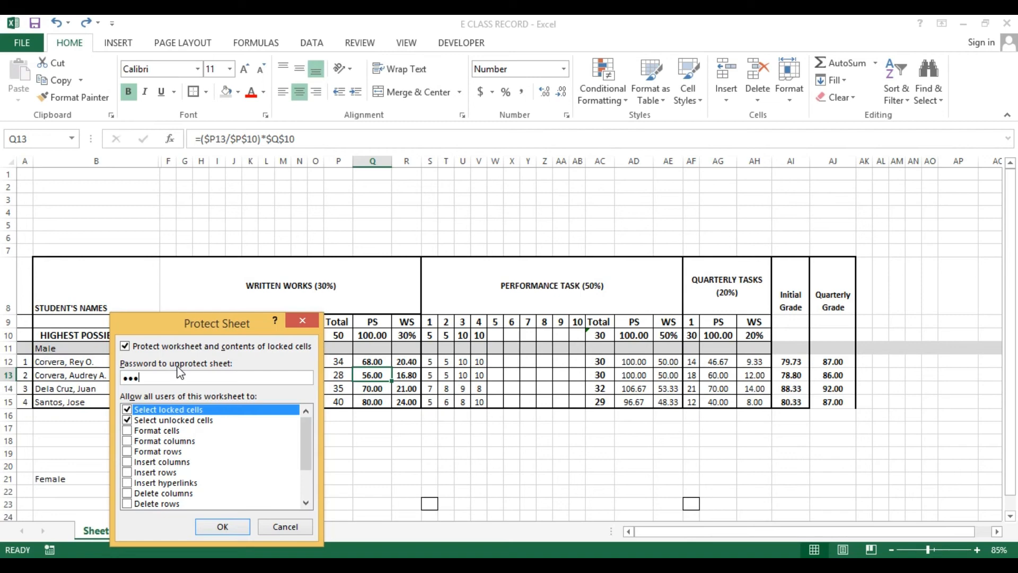
pyautogui.click(212, 530)
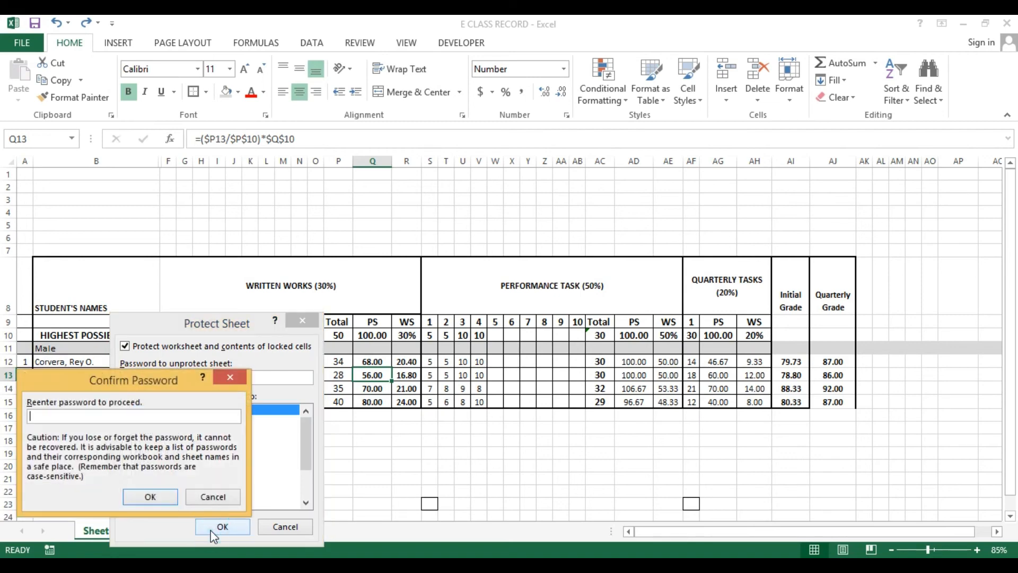
pyautogui.click(149, 495)
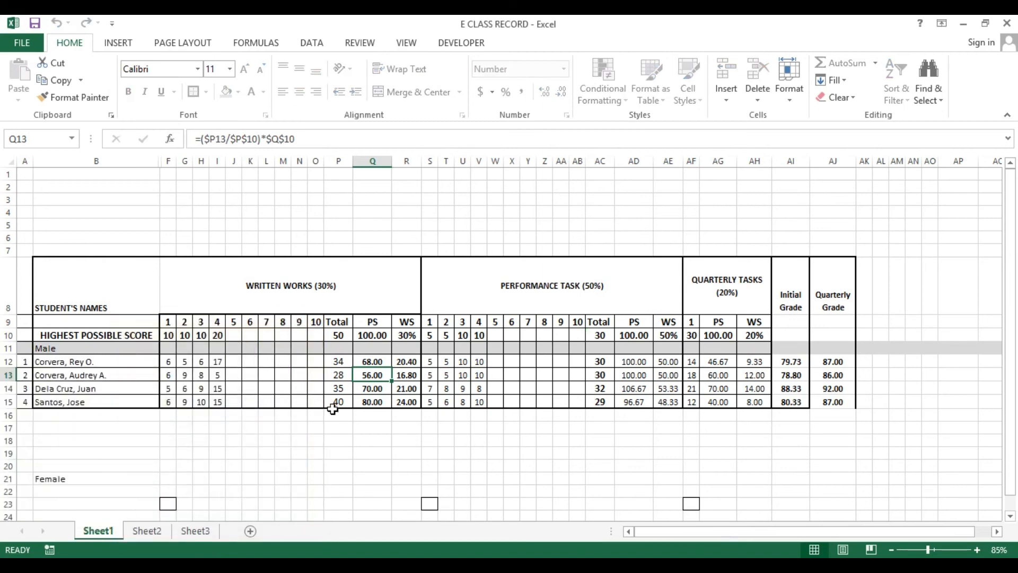
# Test the protection by trying to edit the locked Total and WS formula cells P12 and R13
pyautogui.click(372, 404)
pyautogui.click(374, 366)
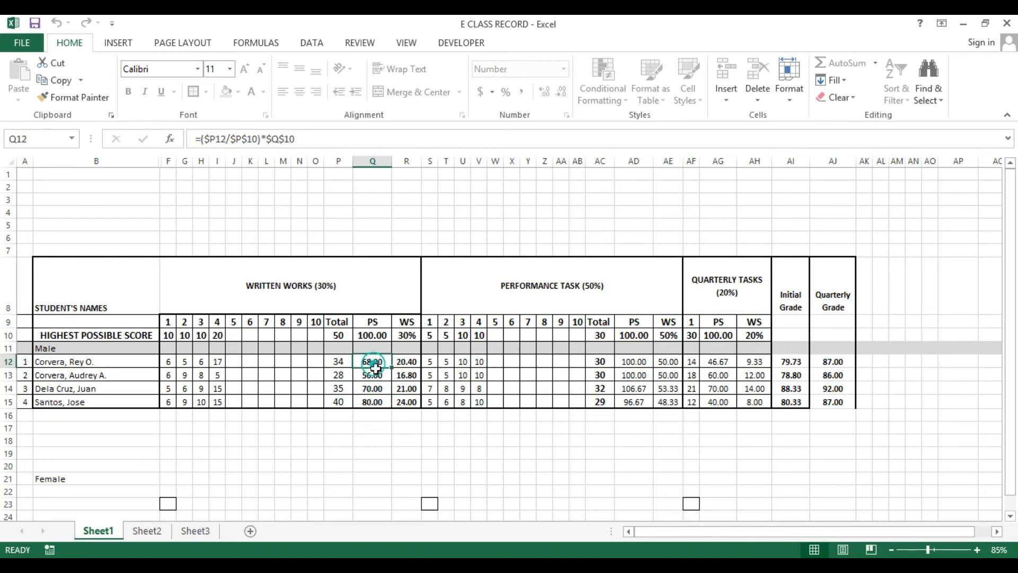
pyautogui.moveTo(375, 367); pyautogui.dragTo(402, 401)
pyautogui.click(374, 375)
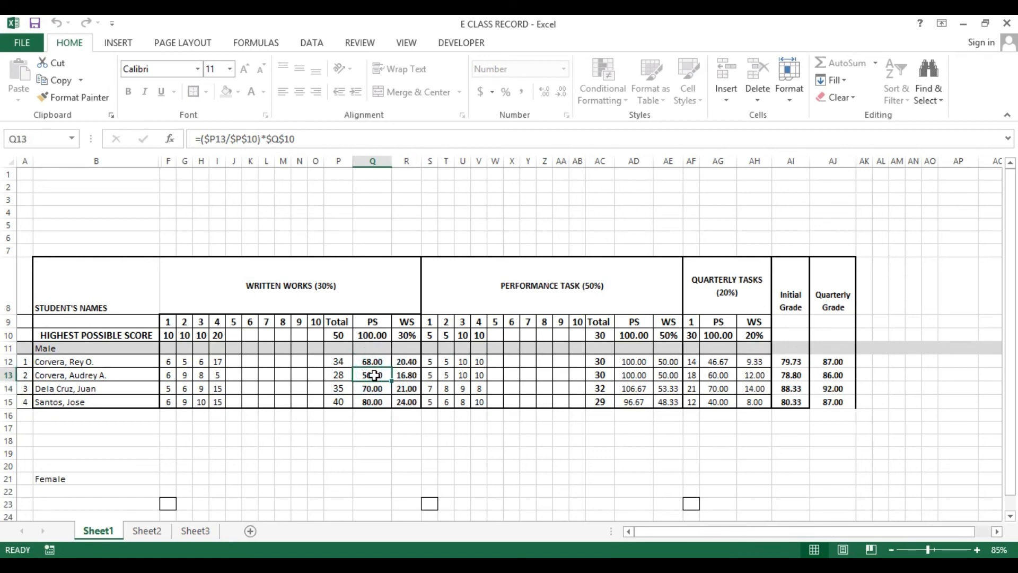
pyautogui.moveTo(368, 361); pyautogui.dragTo(383, 384)
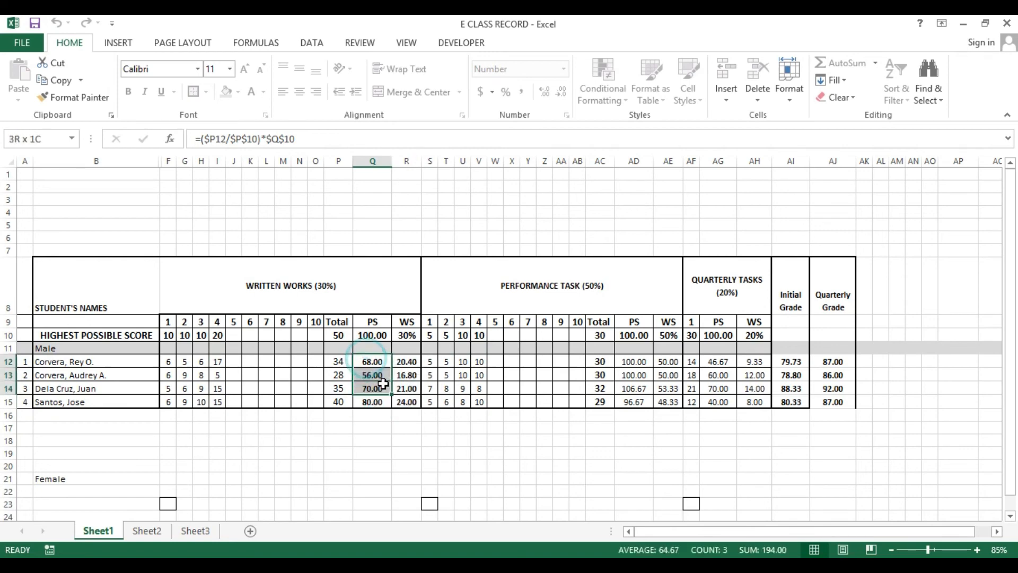
pyautogui.click(331, 361)
pyautogui.doubleClick(333, 362)
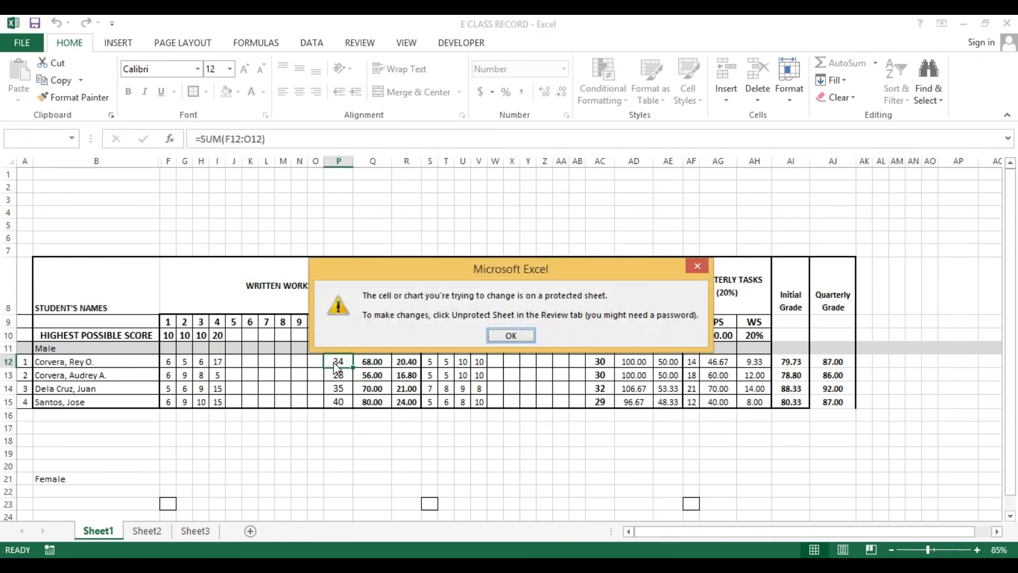
pyautogui.click(514, 337)
pyautogui.doubleClick(410, 374)
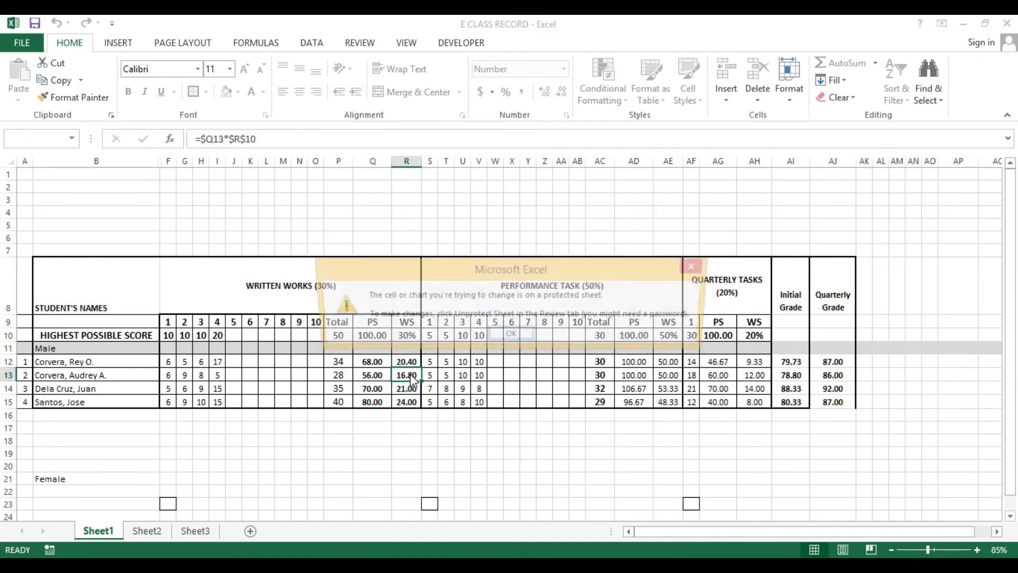
pyautogui.click(510, 337)
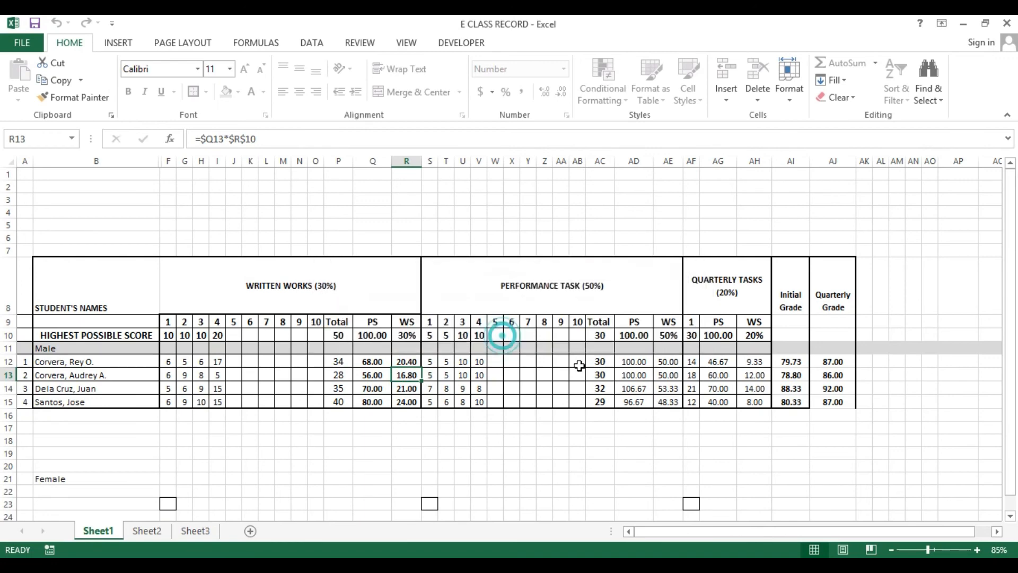
pyautogui.click(545, 362)
# Delete the score in I12, then undo the deletion
pyautogui.click(221, 364)
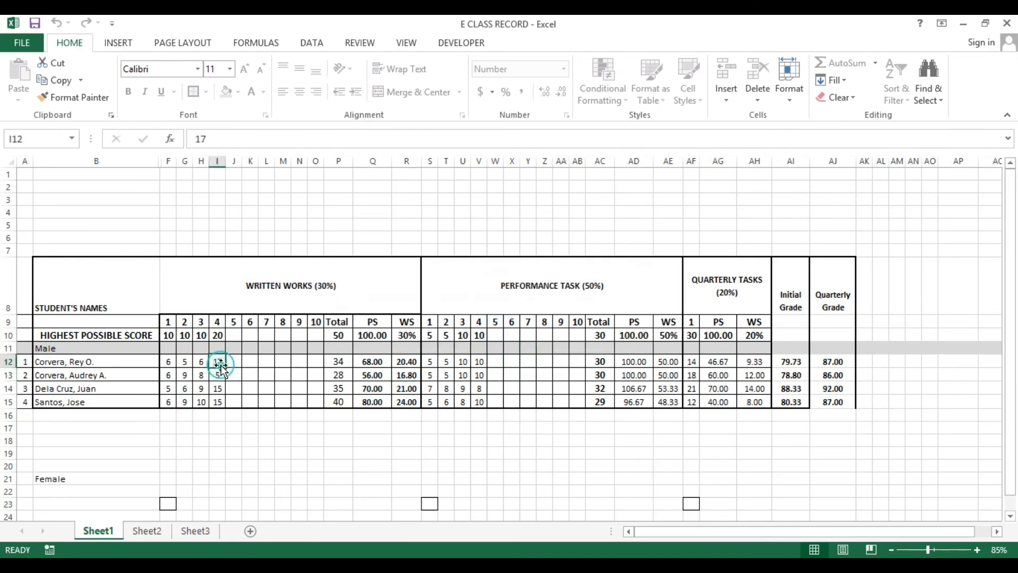
pyautogui.press('Delete')
pyautogui.hotkey('ctrl', 'z')
# Try to delete the locked formulas in Q12 and AD13, dismissing the protection warnings
pyautogui.click(363, 365)
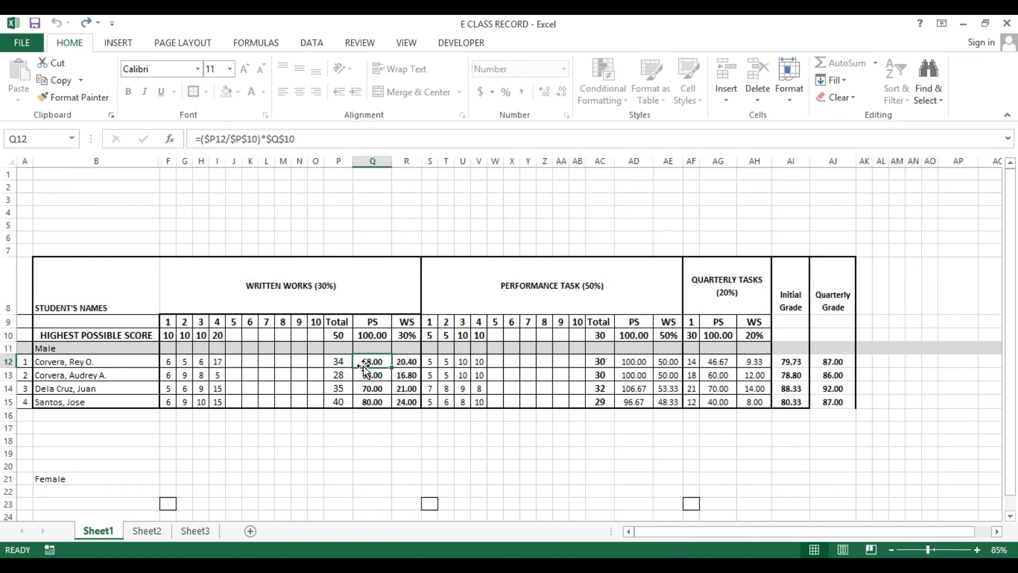
pyautogui.press('Delete')
pyautogui.press('Return')
pyautogui.click(633, 374)
pyautogui.press('Delete')
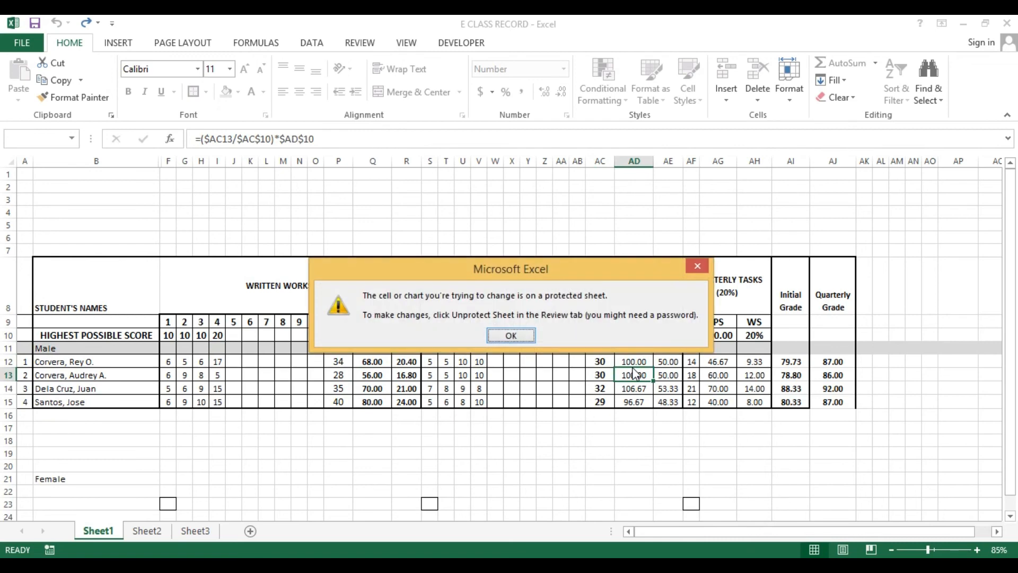
pyautogui.press('Return')
pyautogui.click(629, 453)
pyautogui.click(70, 273)
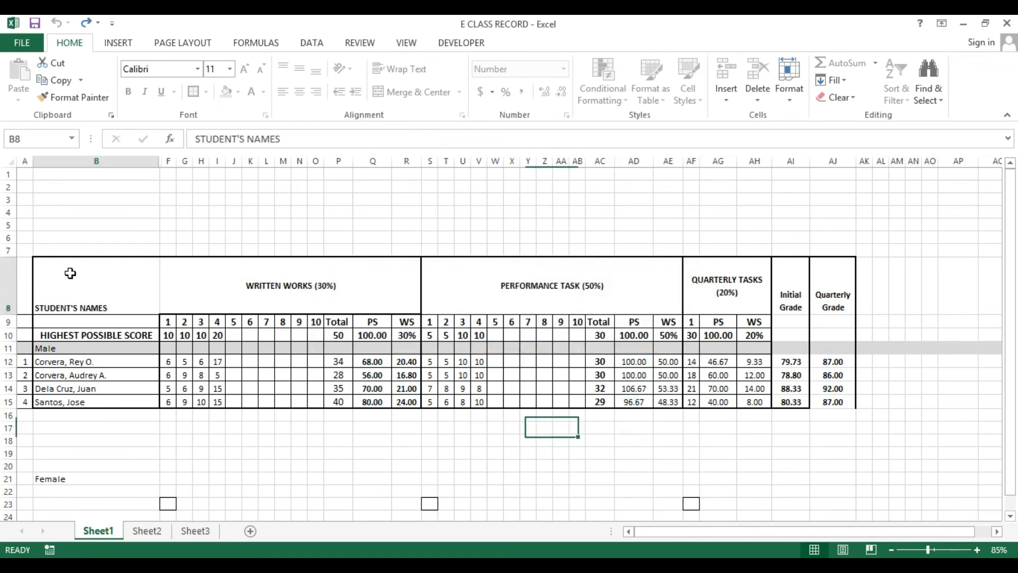
pyautogui.moveTo(71, 273); pyautogui.dragTo(838, 403)
pyautogui.click(572, 468)
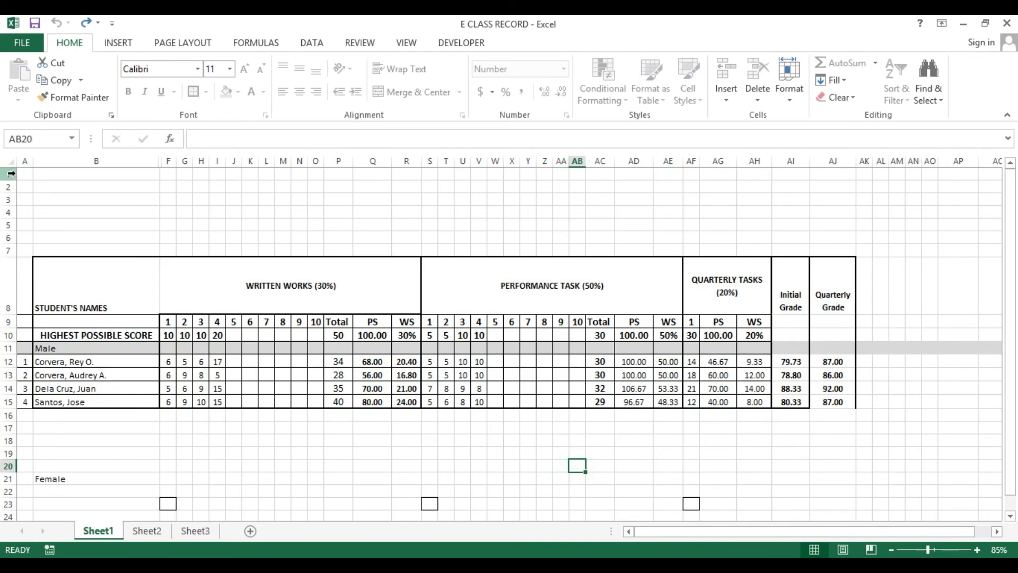
pyautogui.moveTo(73, 173); pyautogui.dragTo(845, 212)
pyautogui.click(224, 186)
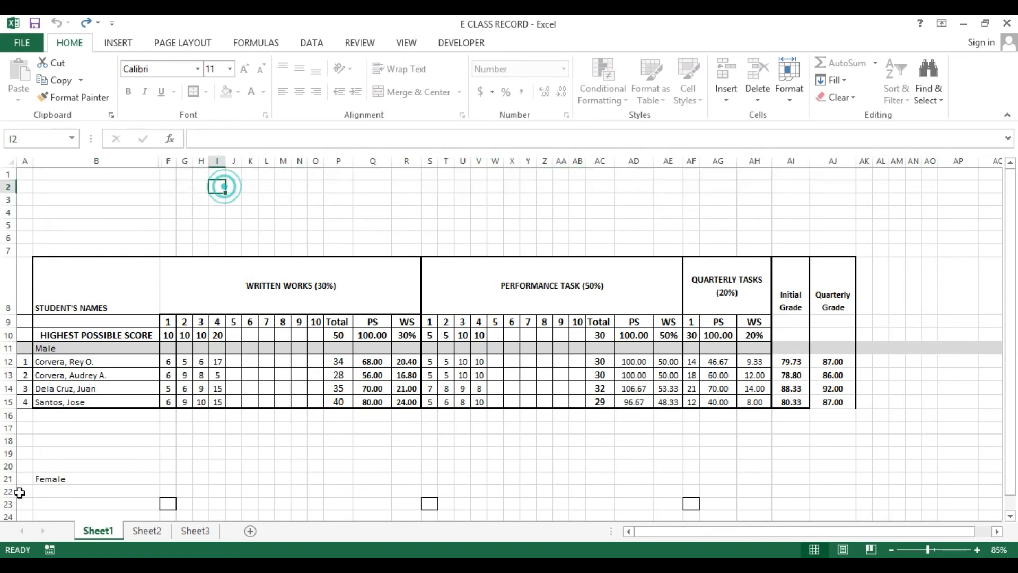
# Unprotect Sheet1 by entering its password
pyautogui.rightClick(93, 530)
pyautogui.click(136, 445)
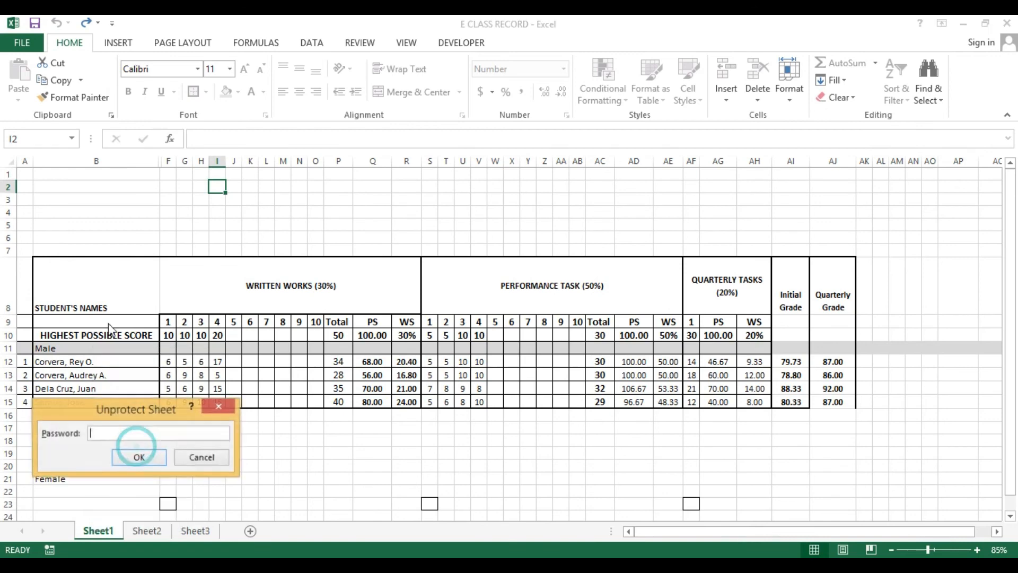
pyautogui.write('•••')
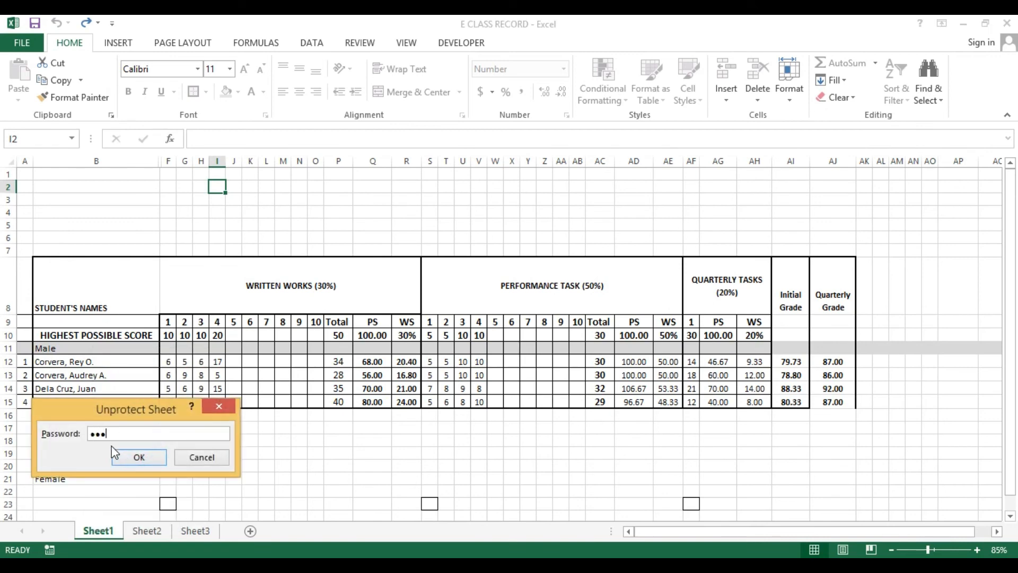
pyautogui.click(137, 457)
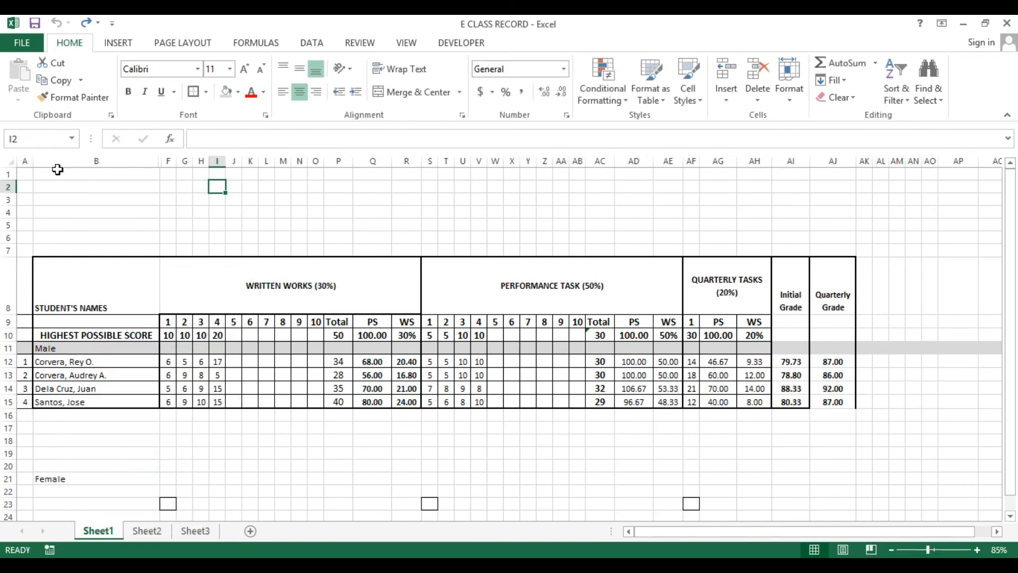
# Merge and center cells A1:AJ4 above the table
pyautogui.moveTo(50, 172); pyautogui.dragTo(133, 184)
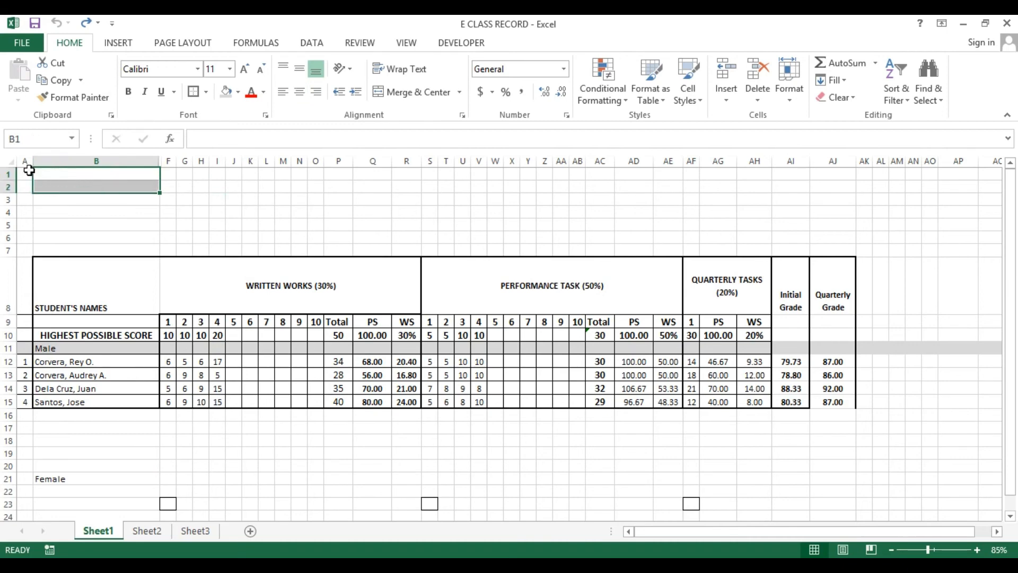
pyautogui.moveTo(27, 171); pyautogui.dragTo(834, 214)
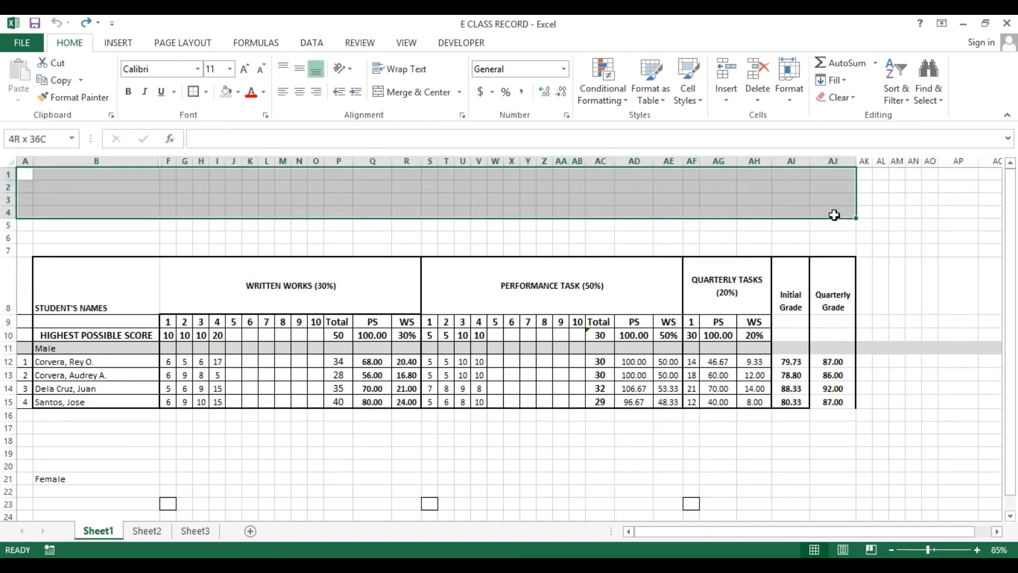
pyautogui.click(393, 94)
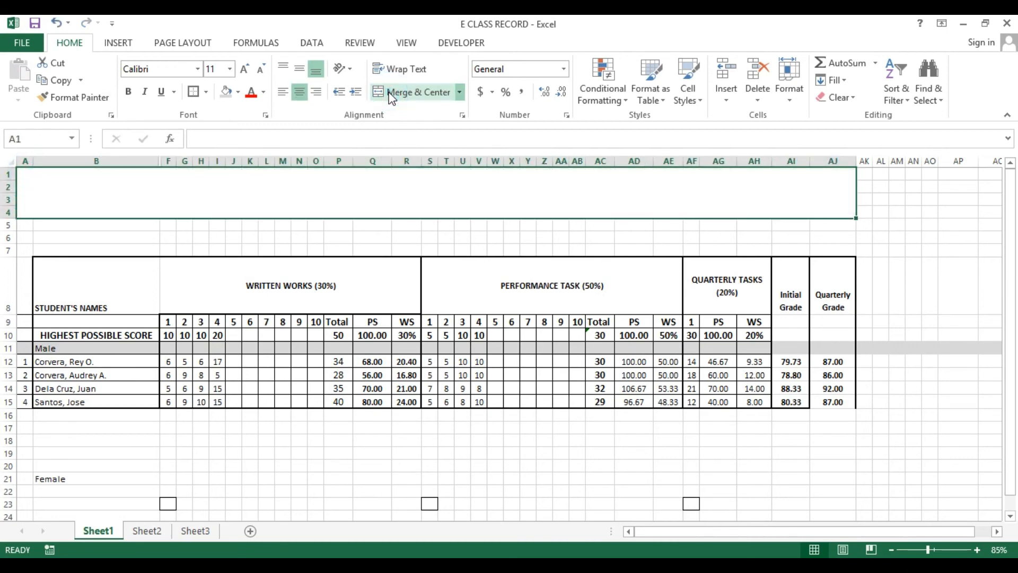
# Enter the title E CLASS RECORD in the merged cell
pyautogui.write('E L')
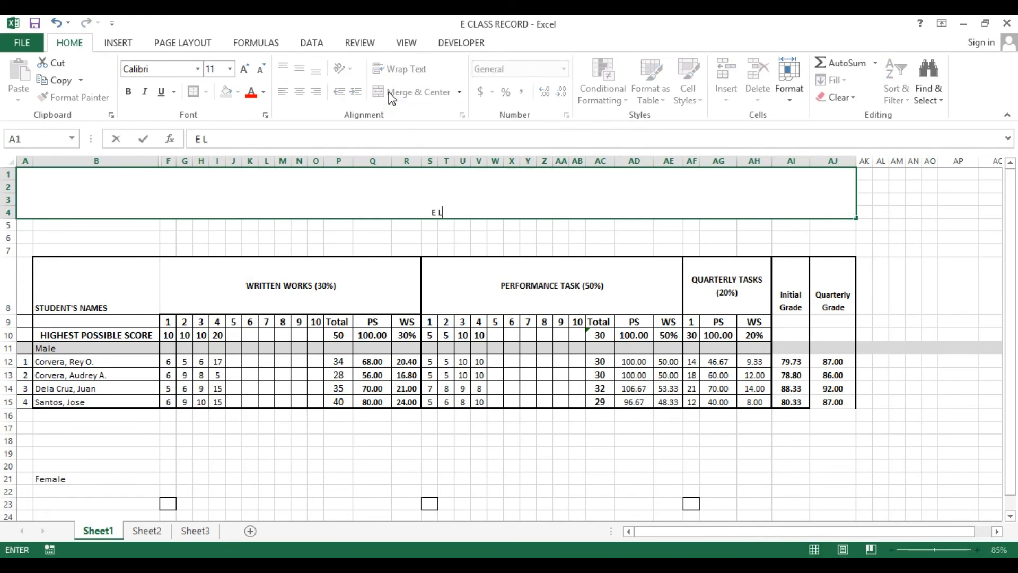
pyautogui.press('BackSpace')
pyautogui.write('CLASS RECO')
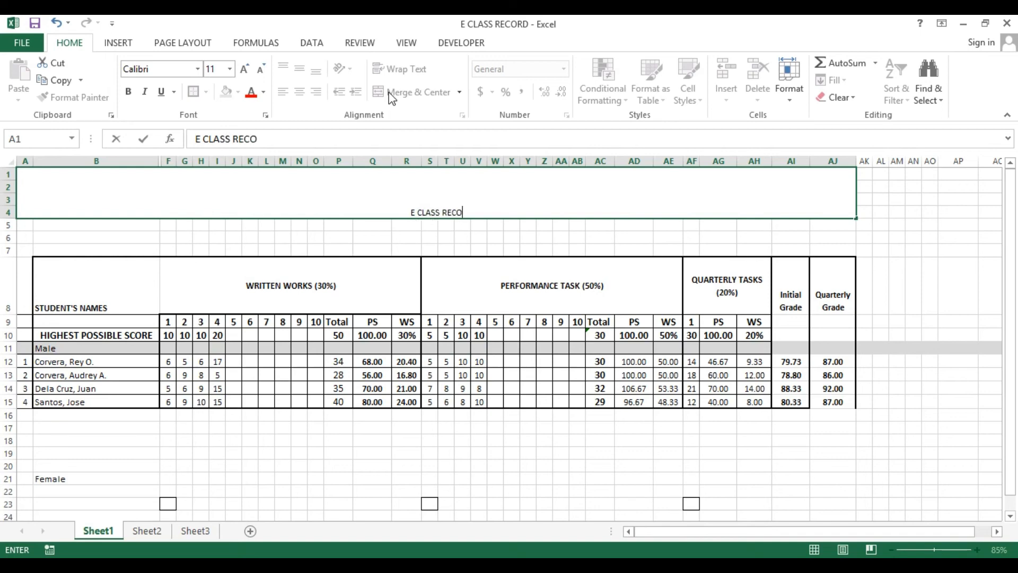
pyautogui.write('RD')
pyautogui.press('Return')
pyautogui.press('Up')
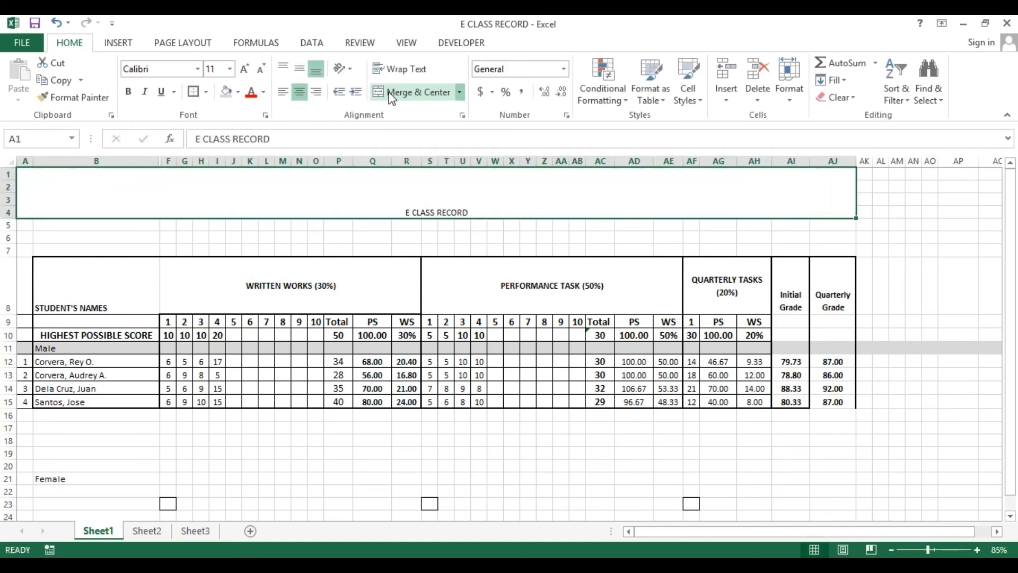
# Align the title to the top, make it bold and set its font size to 26
pyautogui.click(284, 67)
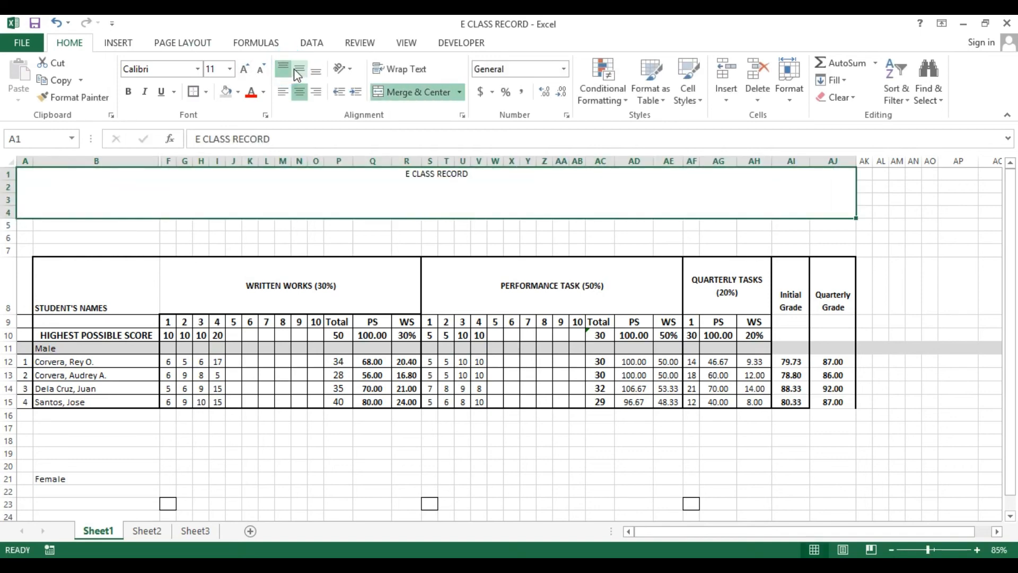
pyautogui.hotkey('ctrl', 'b')
pyautogui.click(229, 69)
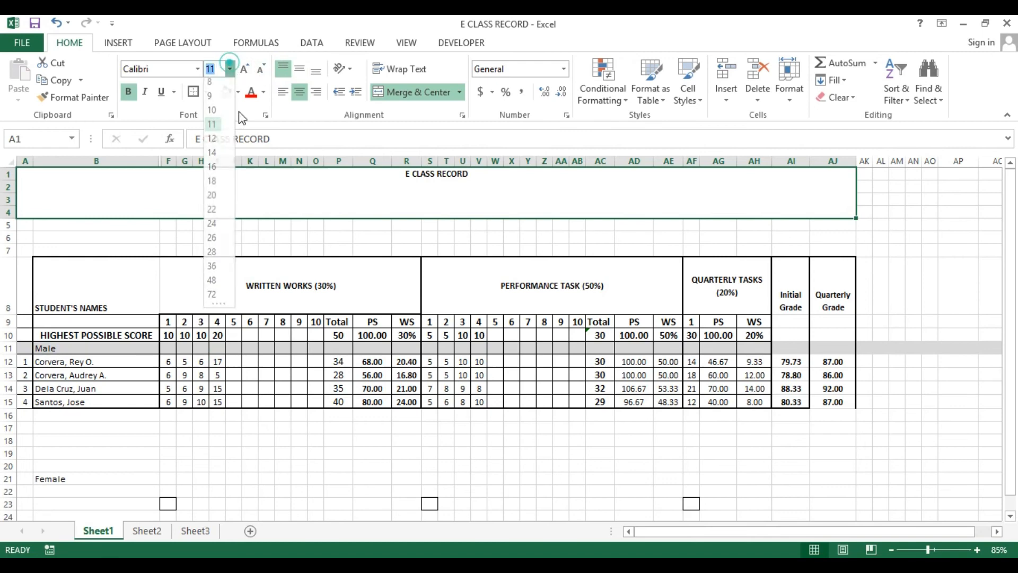
pyautogui.click(225, 241)
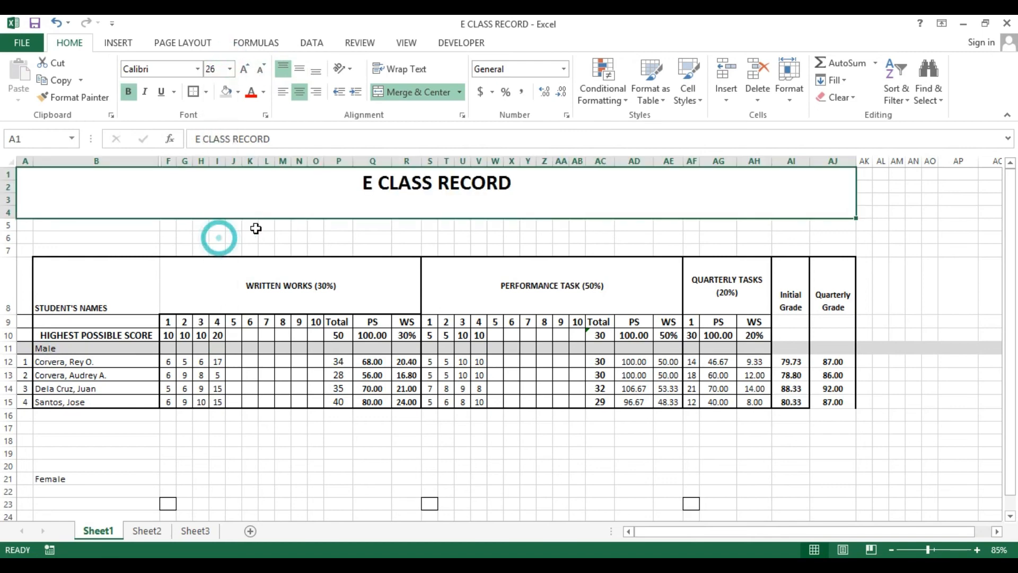
# Delete rows 3 and 4 beneath the title
pyautogui.moveTo(7, 204); pyautogui.dragTo(8, 208)
pyautogui.rightClick(9, 207)
pyautogui.click(46, 329)
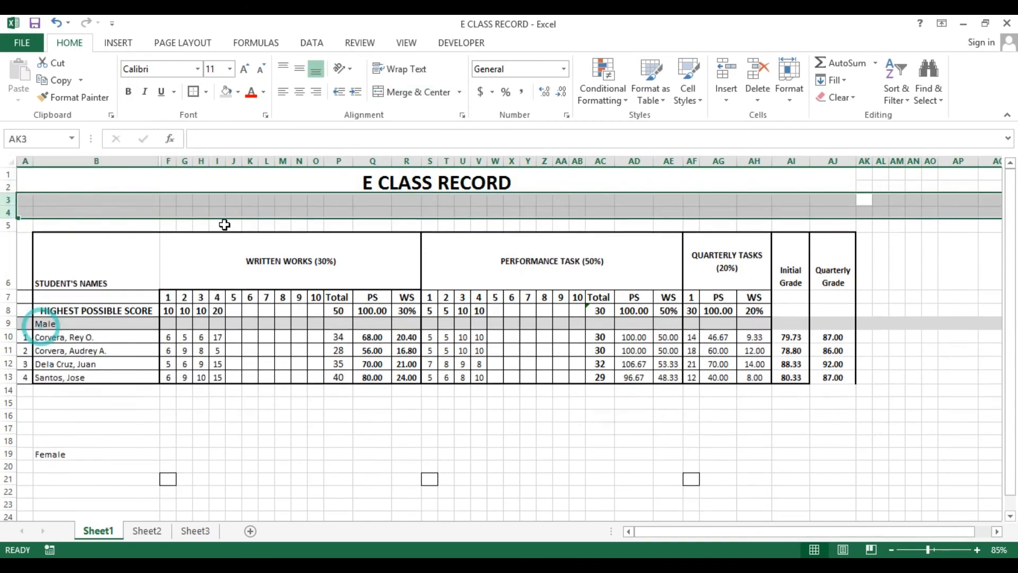
# Enter FIRST QUARTER in cell B3 and make it bold
pyautogui.moveTo(226, 212); pyautogui.dragTo(318, 211)
pyautogui.click(66, 200)
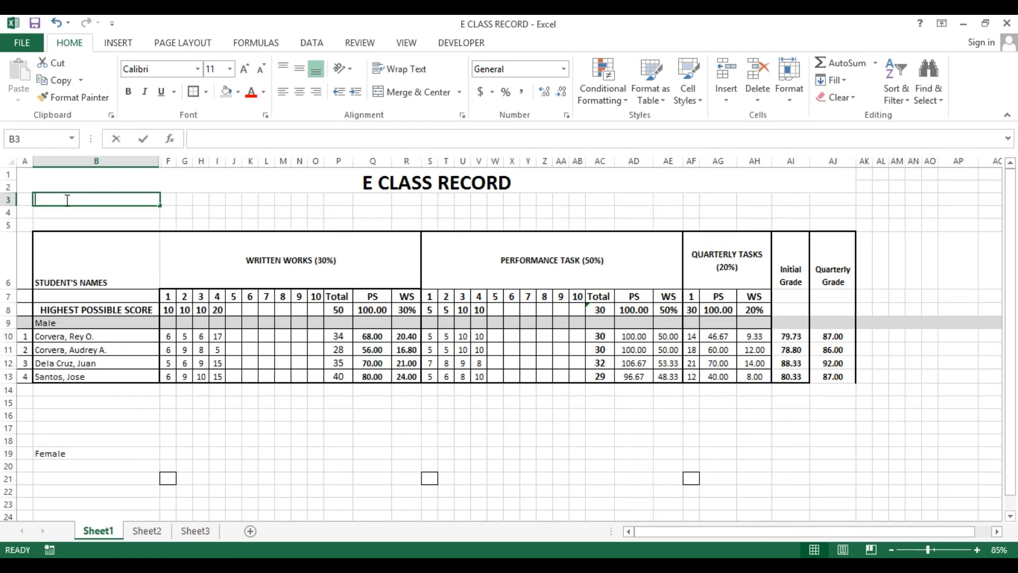
pyautogui.write('FIR')
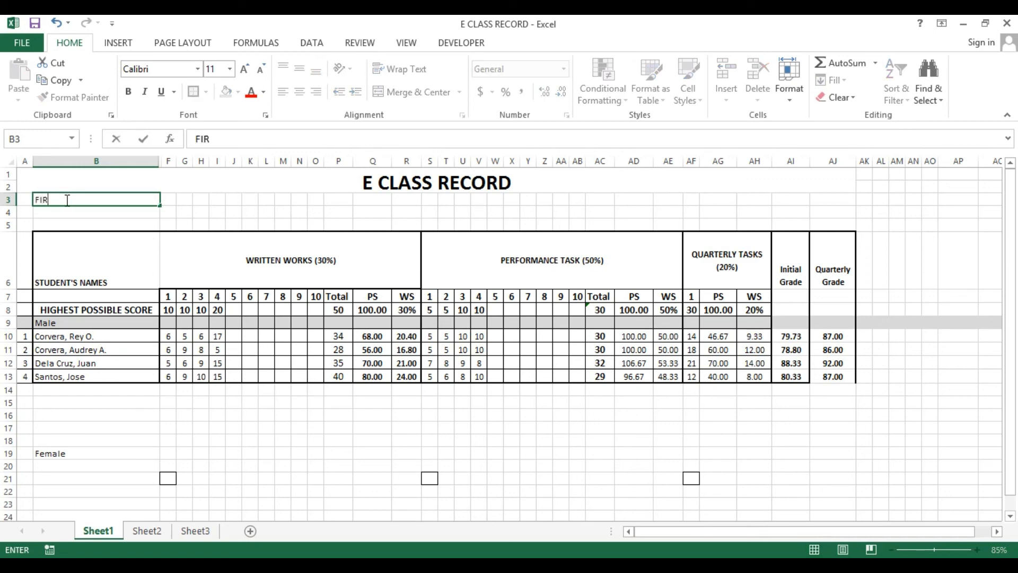
pyautogui.write('ST QUARTER')
pyautogui.press('Return')
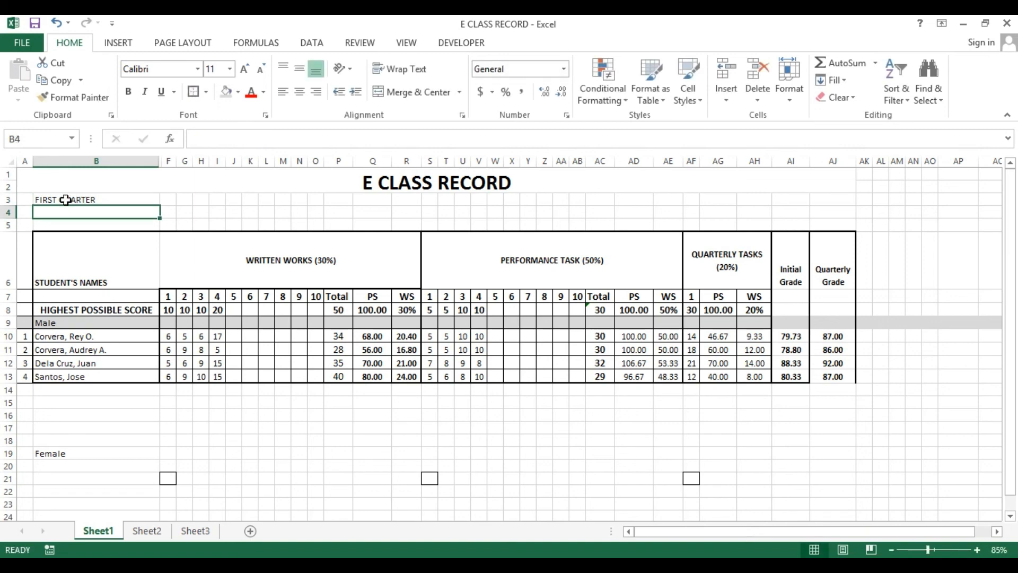
pyautogui.click(66, 199)
pyautogui.hotkey('ctrl', 'b')
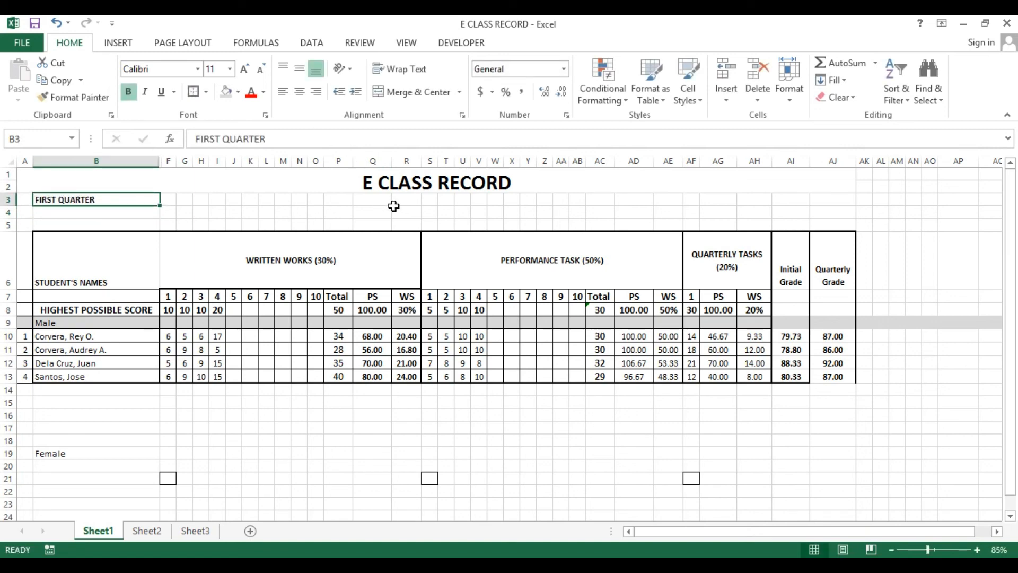
# Rename the first worksheet as FILIPINO
pyautogui.rightClick(95, 529)
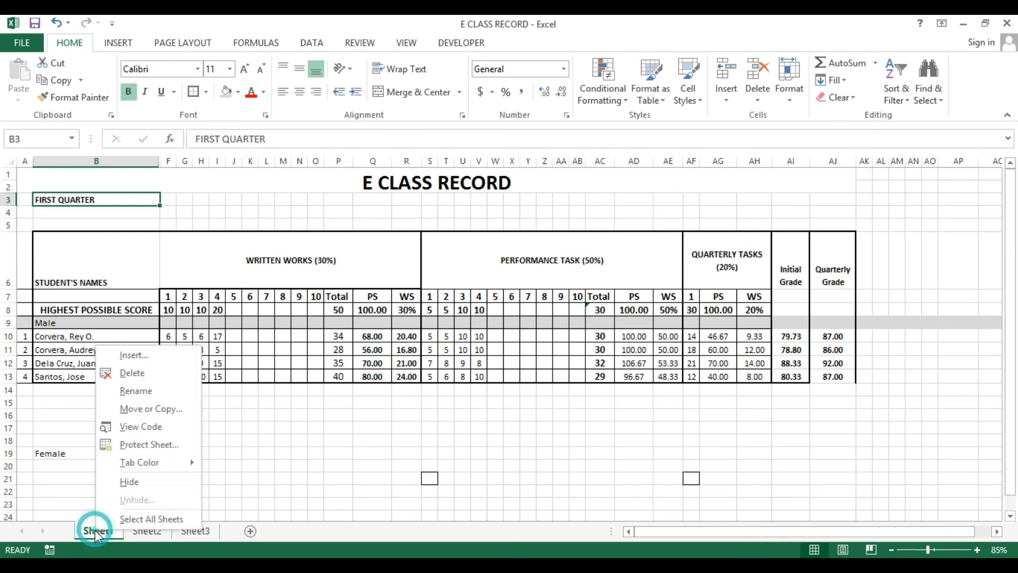
pyautogui.click(141, 397)
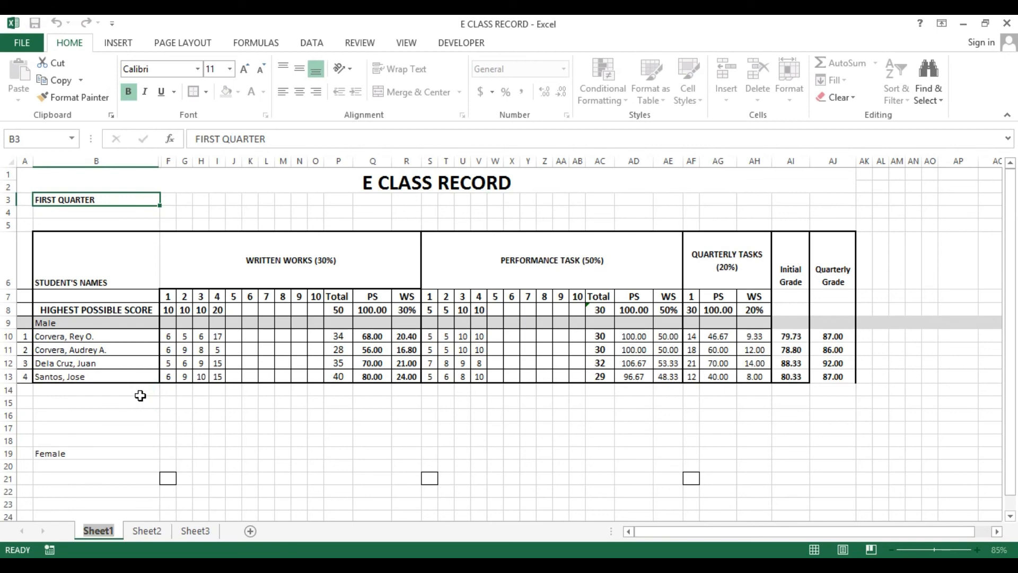
pyautogui.write('FI')
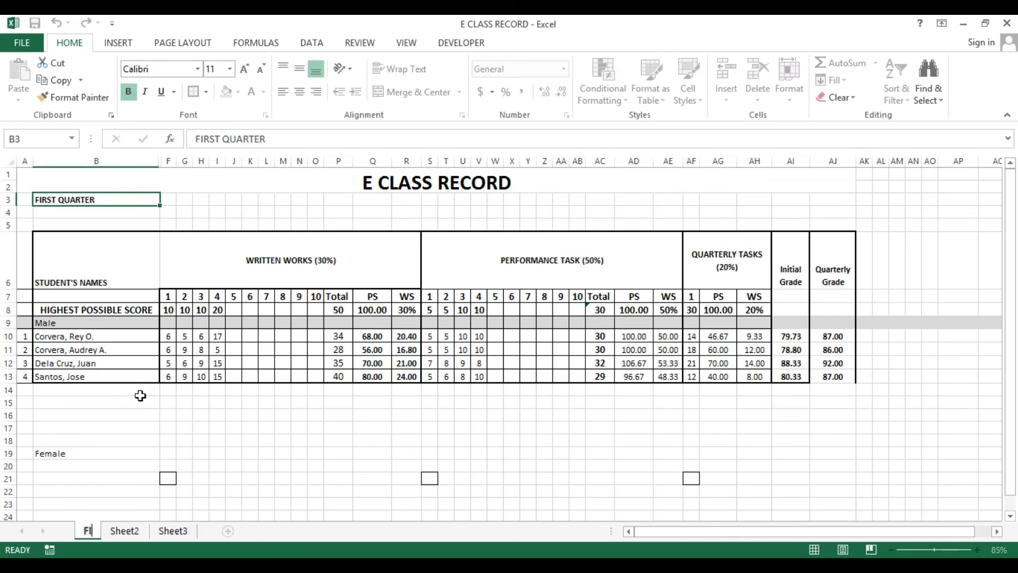
pyautogui.write('LIPINO')
pyautogui.press('Return')
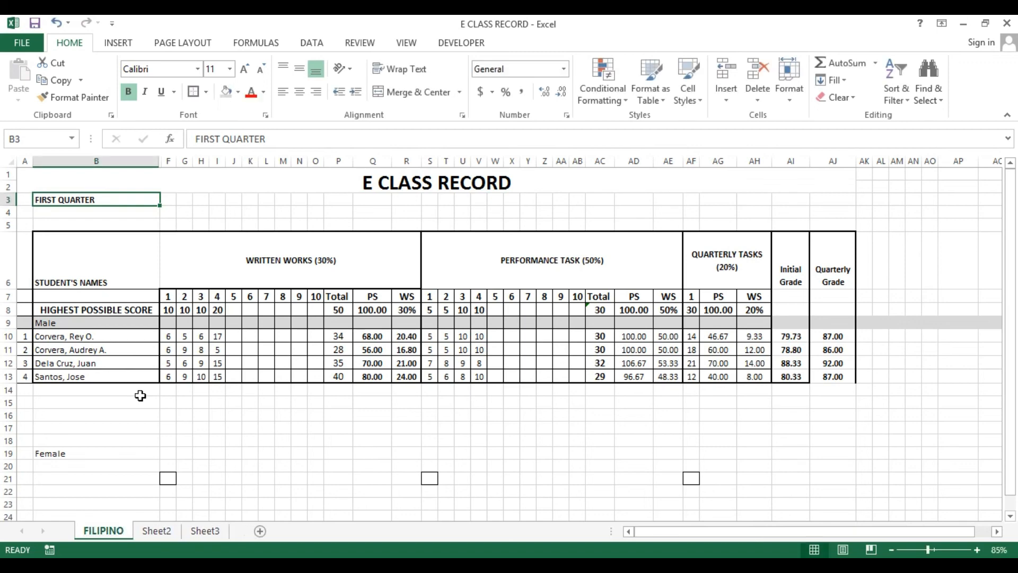
pyautogui.click(108, 401)
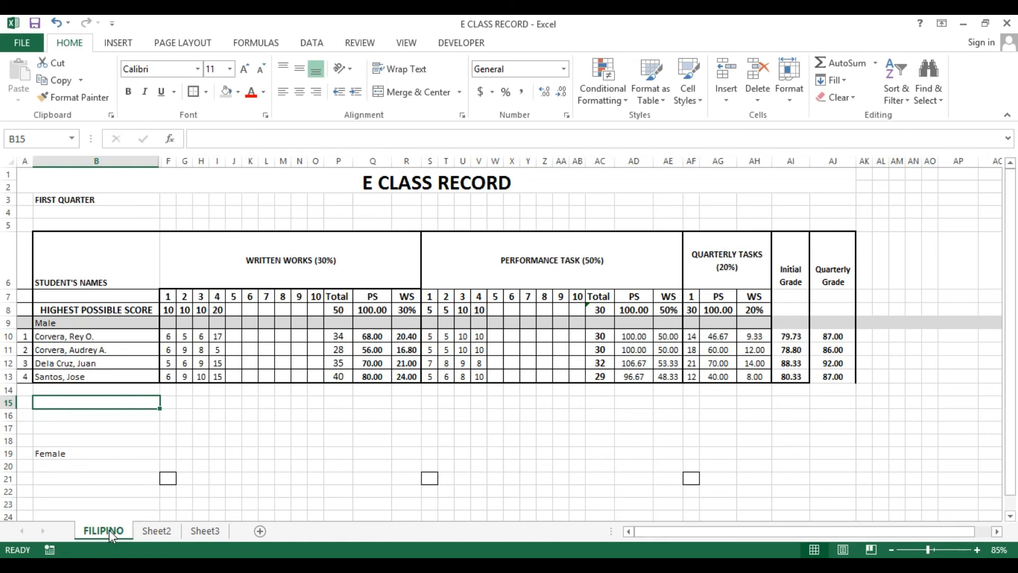
# Duplicate the FILIPINO sheet as a new copy placed beside it
pyautogui.moveTo(110, 530); pyautogui.dragTo(110, 531)
pyautogui.moveTo(109, 532); pyautogui.dragTo(128, 533)
pyautogui.moveTo(146, 534); pyautogui.dragTo(147, 534)
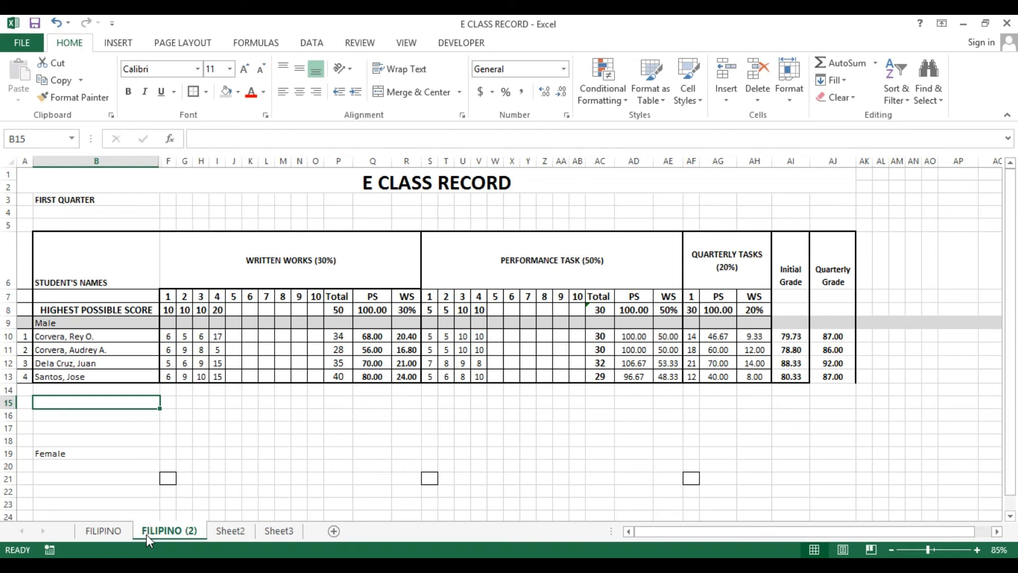
pyautogui.rightClick(147, 534)
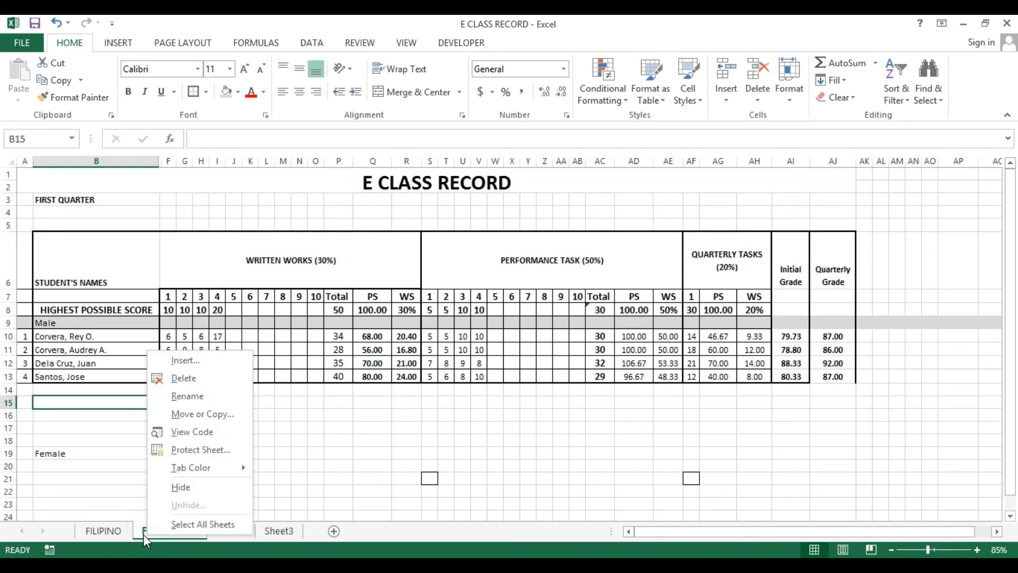
pyautogui.click(74, 323)
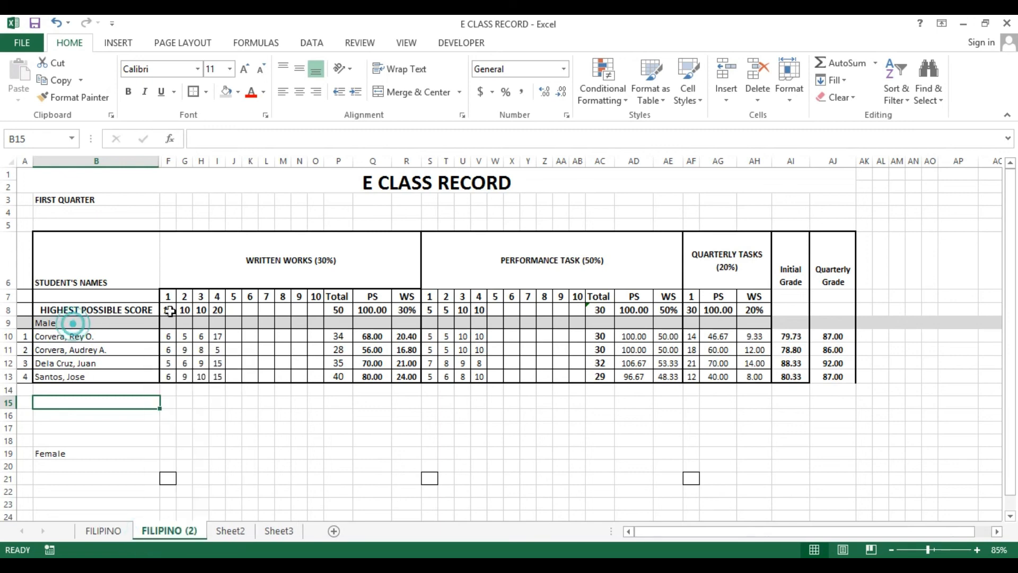
# Rename the copied sheet as ENGLISH
pyautogui.rightClick(159, 533)
pyautogui.click(192, 396)
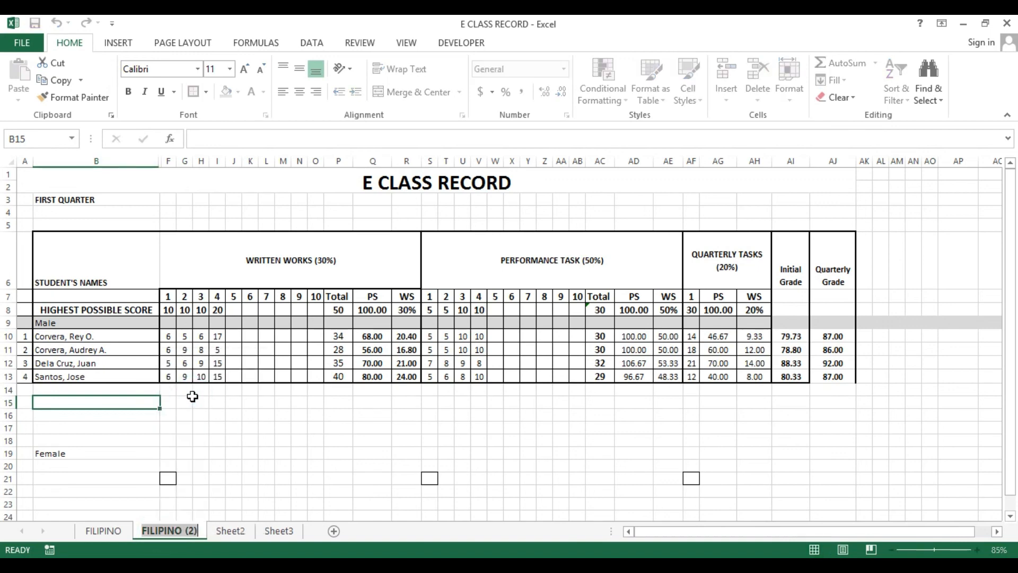
pyautogui.write('EN')
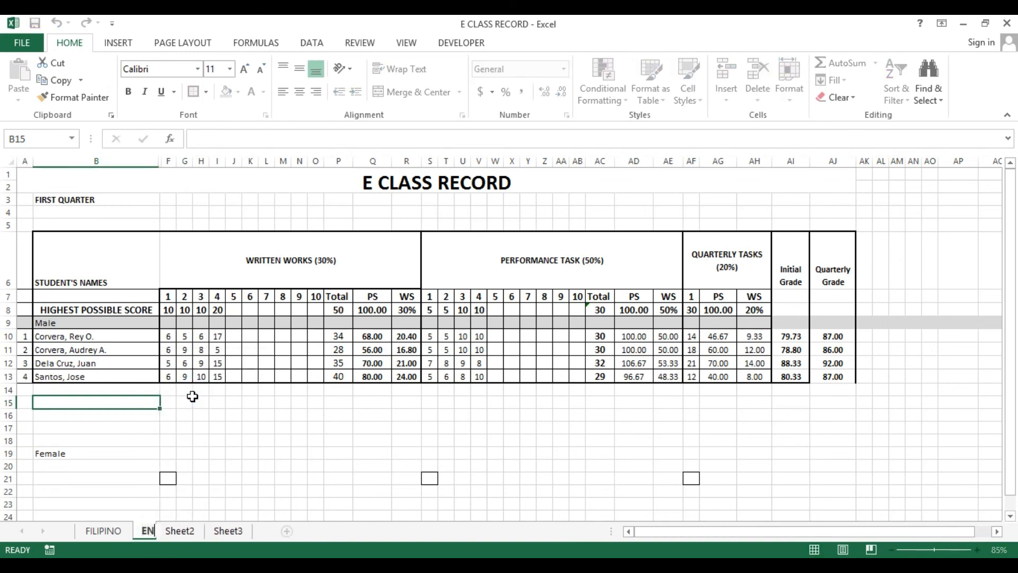
pyautogui.write('GLISH')
pyautogui.press('Return')
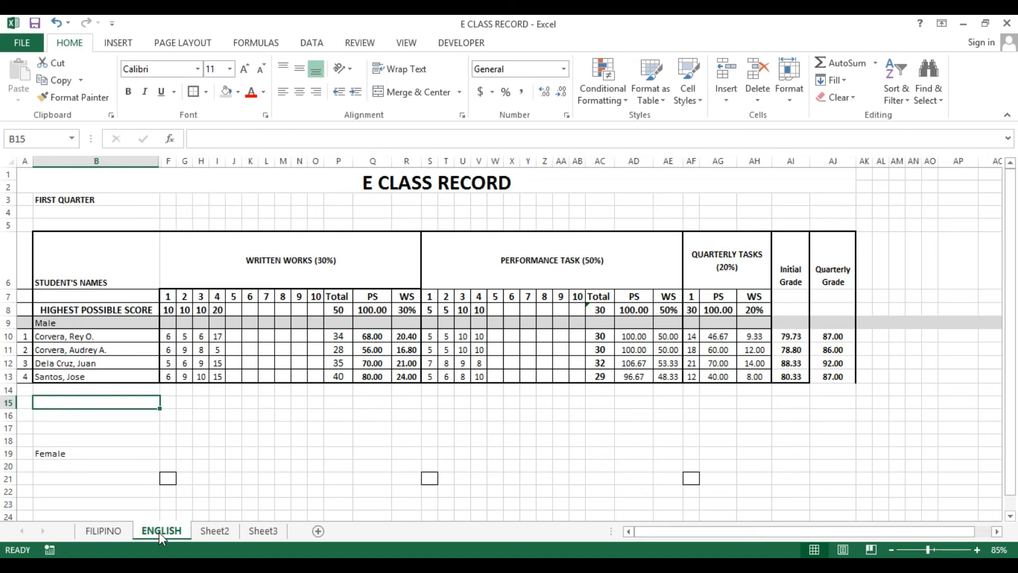
# Duplicate the ENGLISH sheet and rename the new copy as MATCH
pyautogui.moveTo(159, 535); pyautogui.dragTo(188, 537)
pyautogui.moveTo(201, 535); pyautogui.dragTo(202, 535)
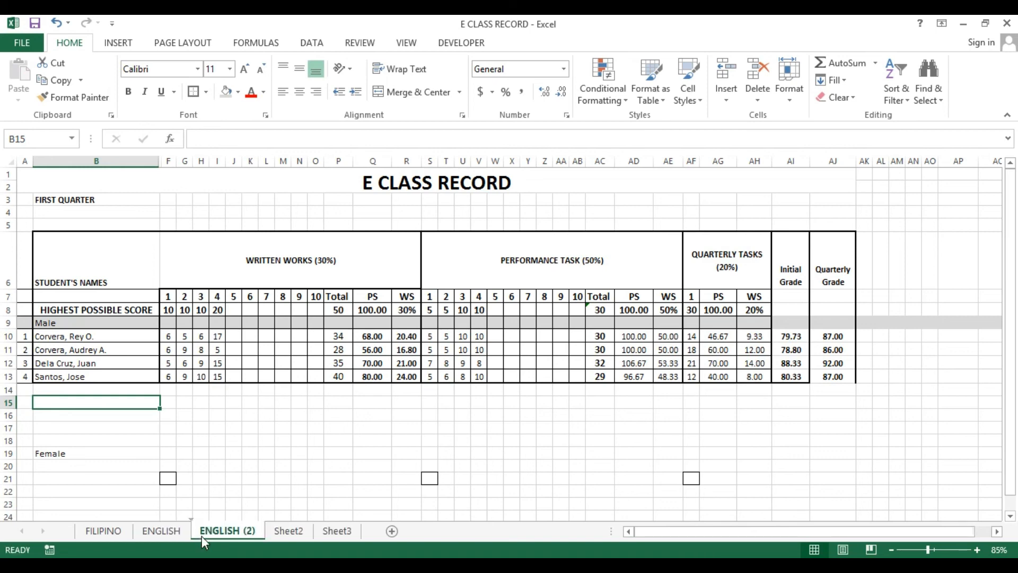
pyautogui.rightClick(201, 536)
pyautogui.click(231, 403)
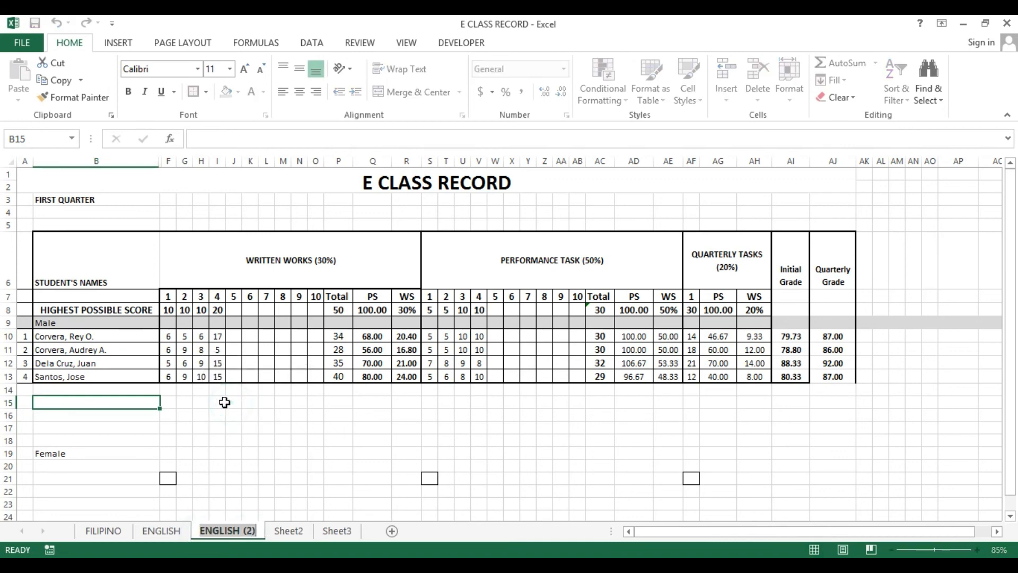
pyautogui.write('MATCH')
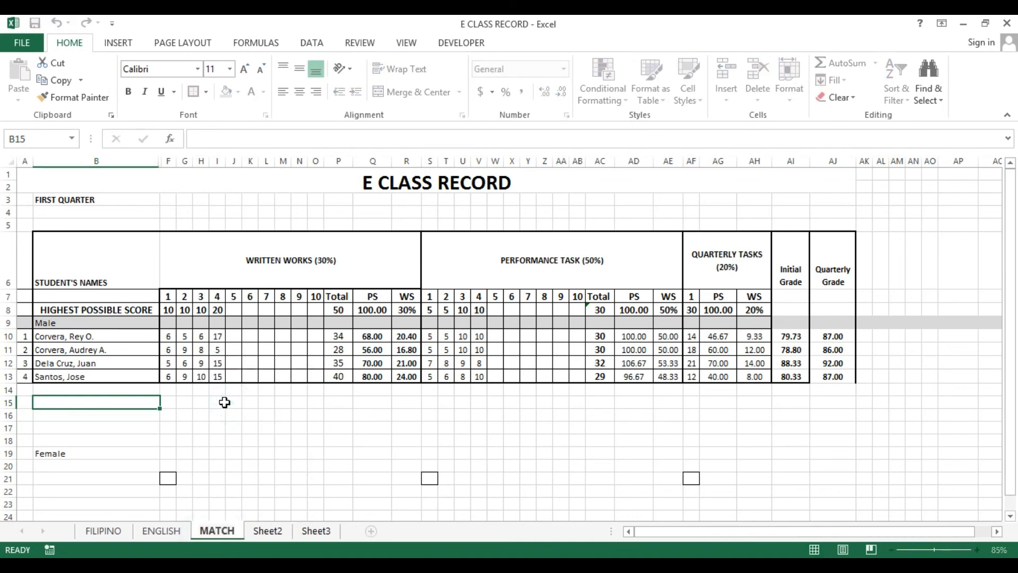
pyautogui.press('Return')
# Rename the MATCH sheet as MATH
pyautogui.rightClick(211, 536)
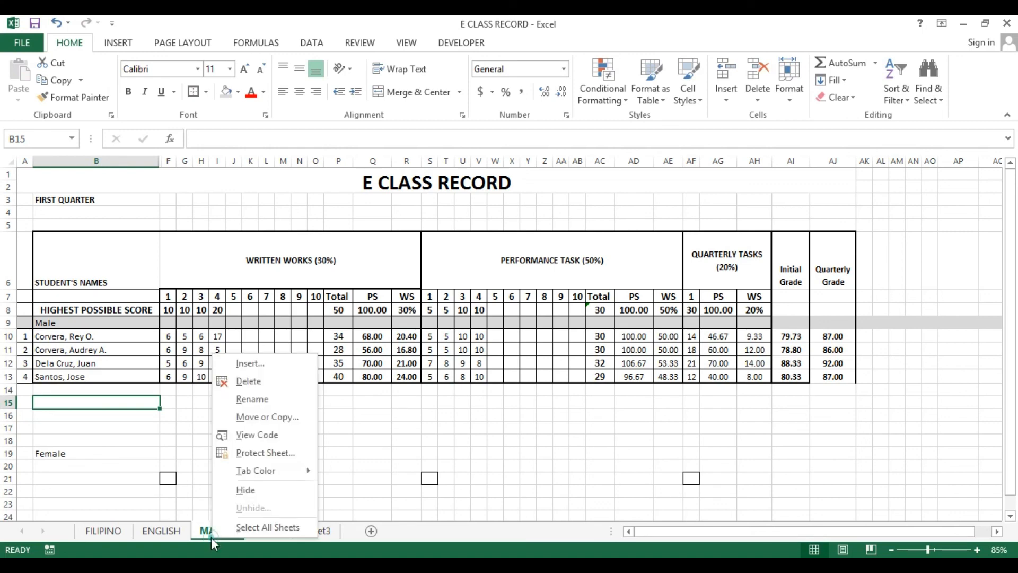
pyautogui.click(268, 405)
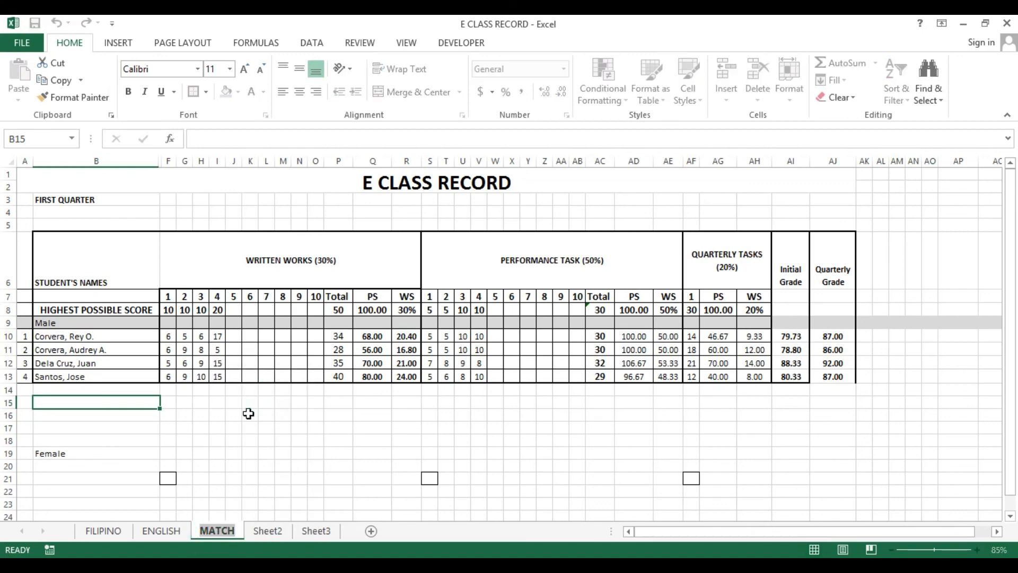
pyautogui.write('MATH')
pyautogui.press('Return')
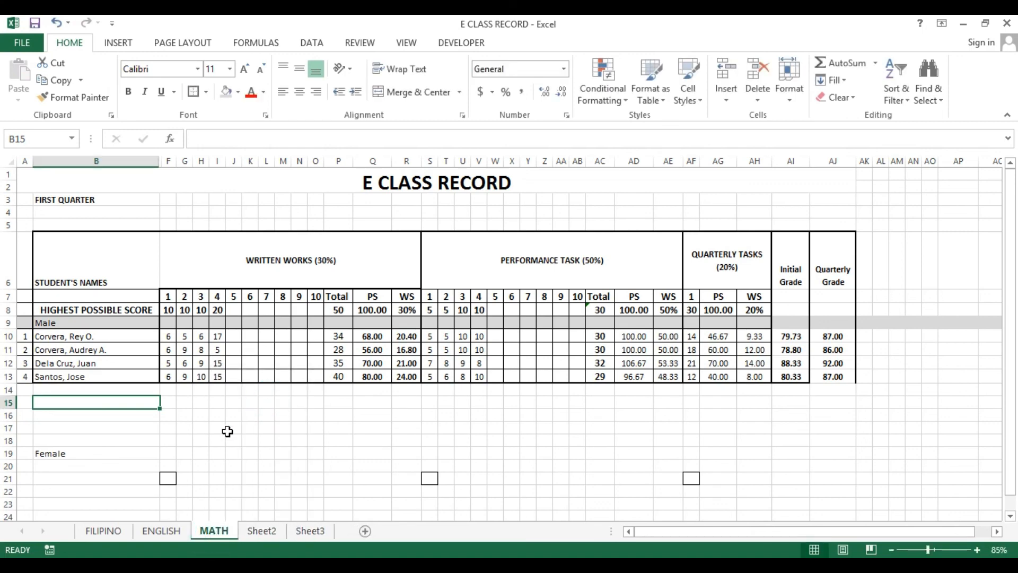
# Browse through the subject sheets and their header cells to check their contents
pyautogui.click(256, 531)
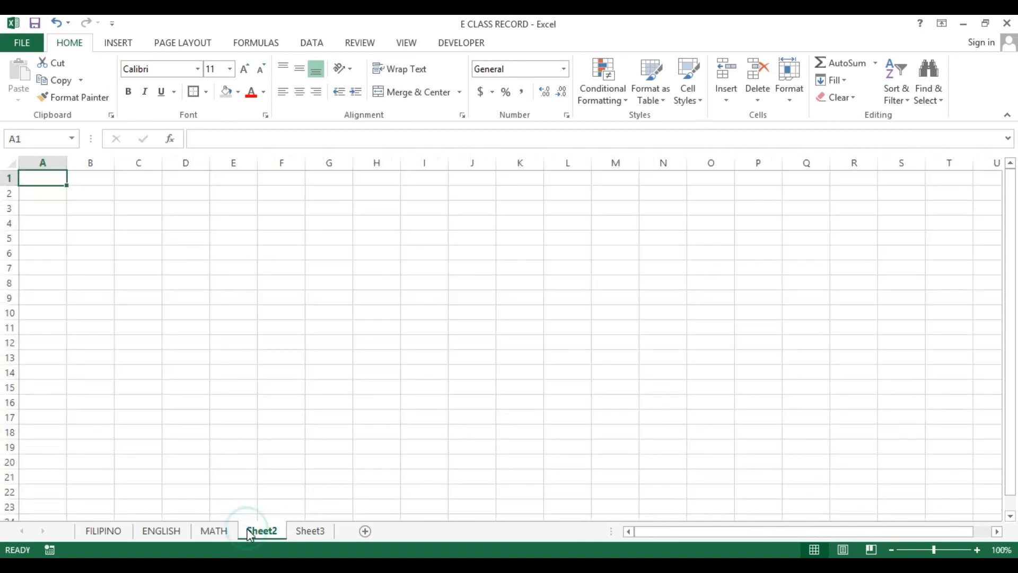
pyautogui.click(212, 530)
pyautogui.click(281, 244)
pyautogui.click(625, 275)
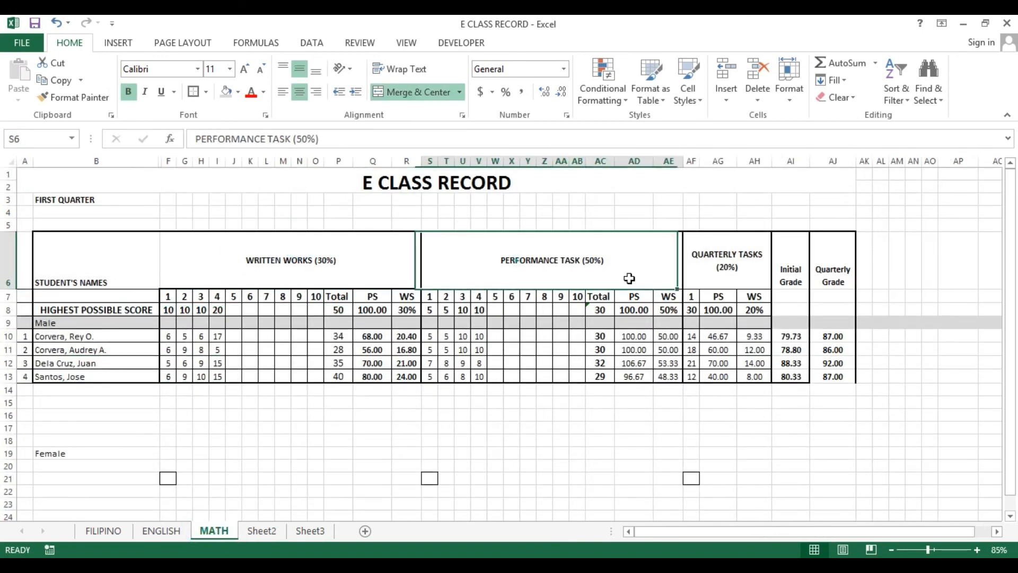
pyautogui.click(763, 268)
pyautogui.click(627, 311)
pyautogui.click(568, 256)
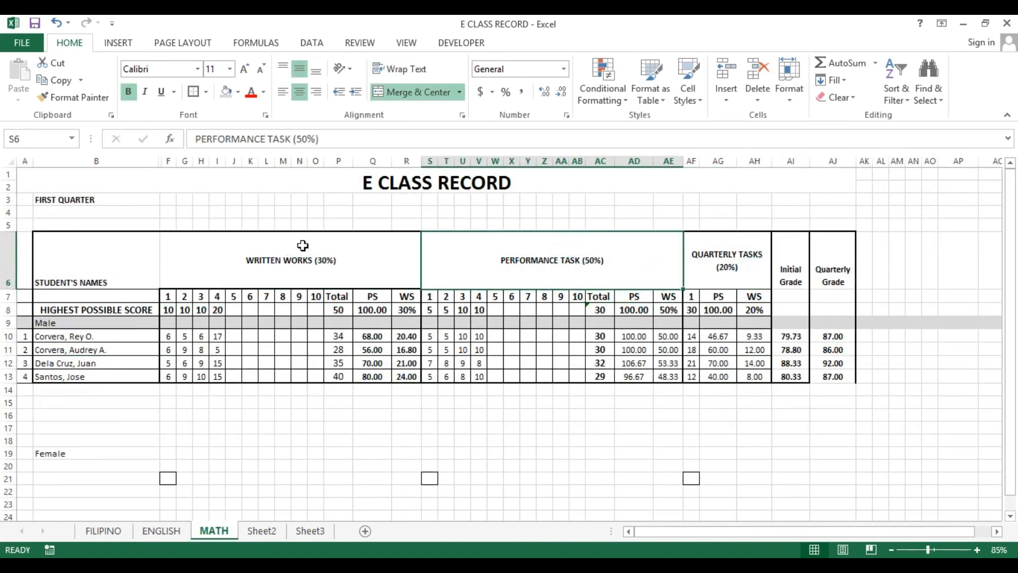
pyautogui.click(302, 244)
pyautogui.click(163, 532)
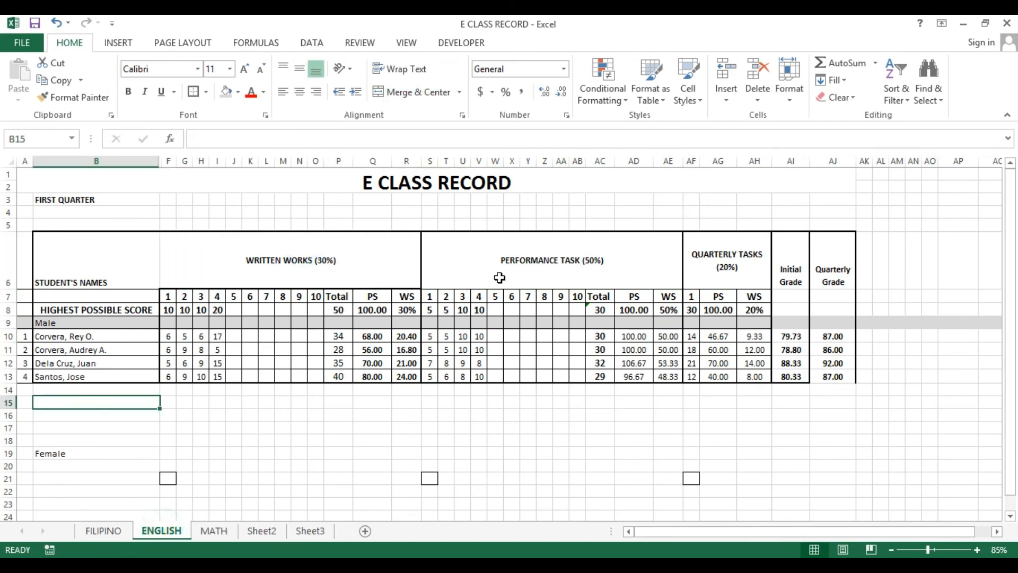
pyautogui.click(317, 335)
pyautogui.click(110, 530)
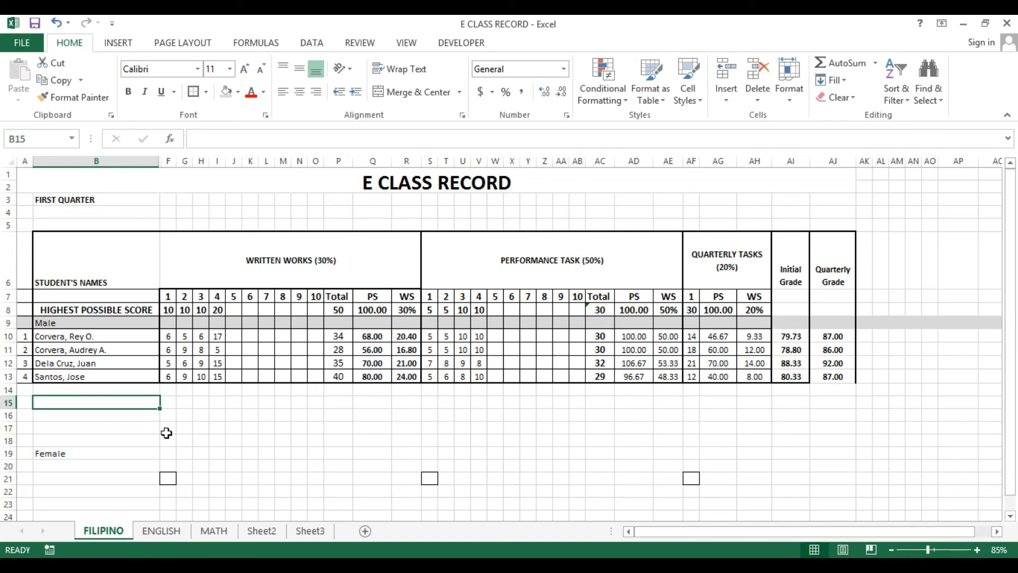
# Protect the FILIPINO and ENGLISH sheets without a password, keeping the default permissions
pyautogui.rightClick(98, 535)
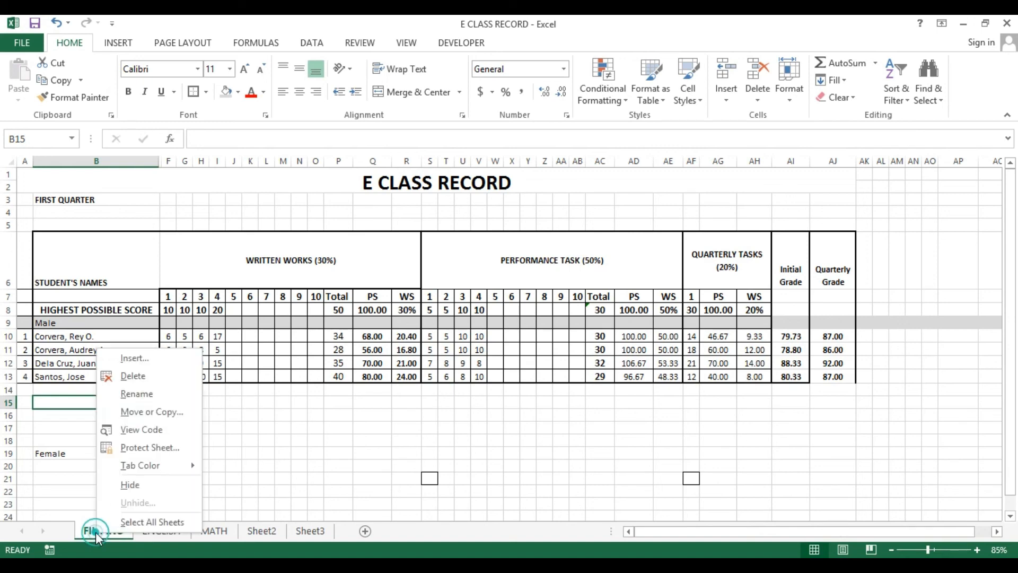
pyautogui.click(144, 452)
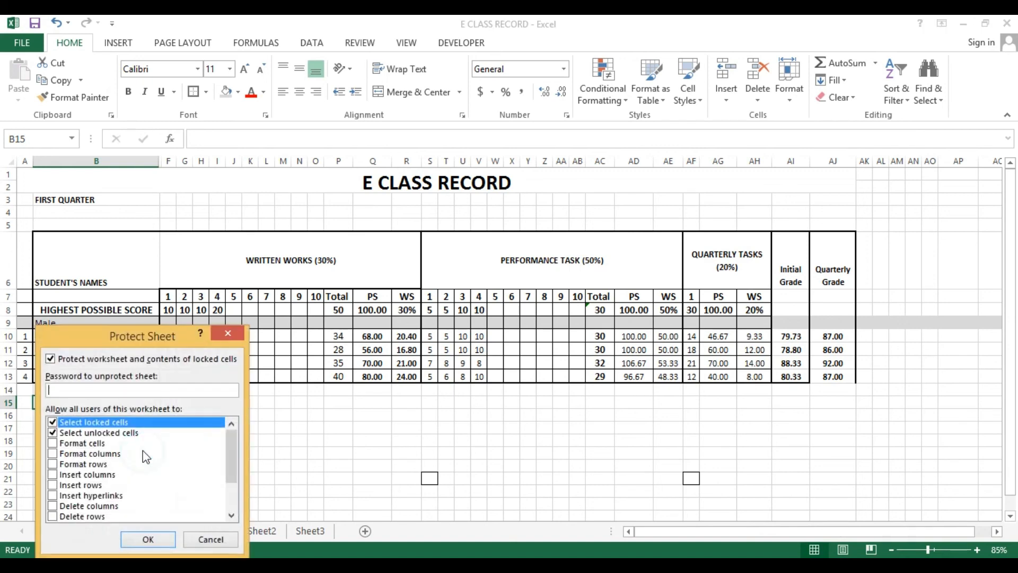
pyautogui.click(143, 540)
pyautogui.rightClick(177, 532)
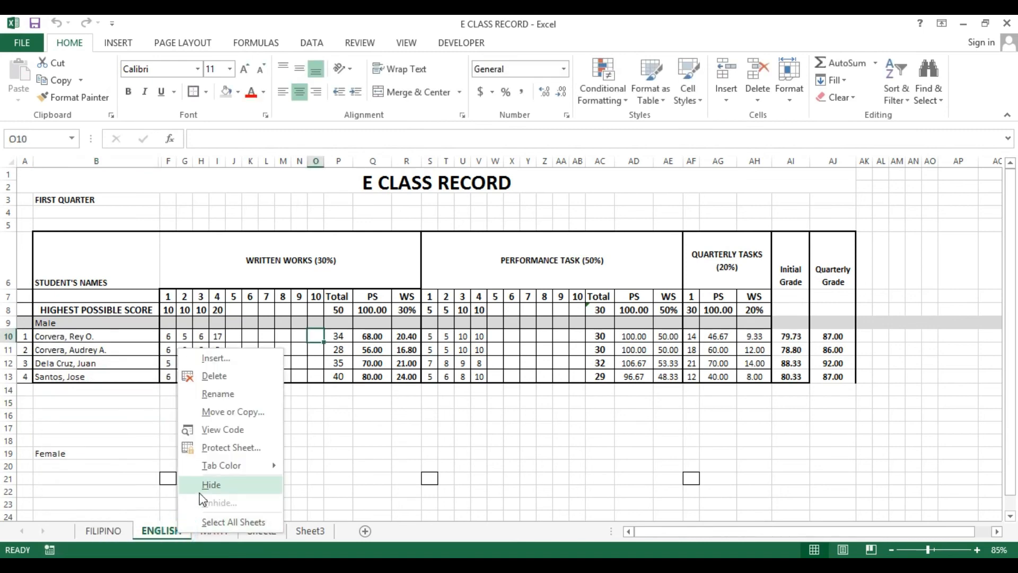
pyautogui.click(214, 445)
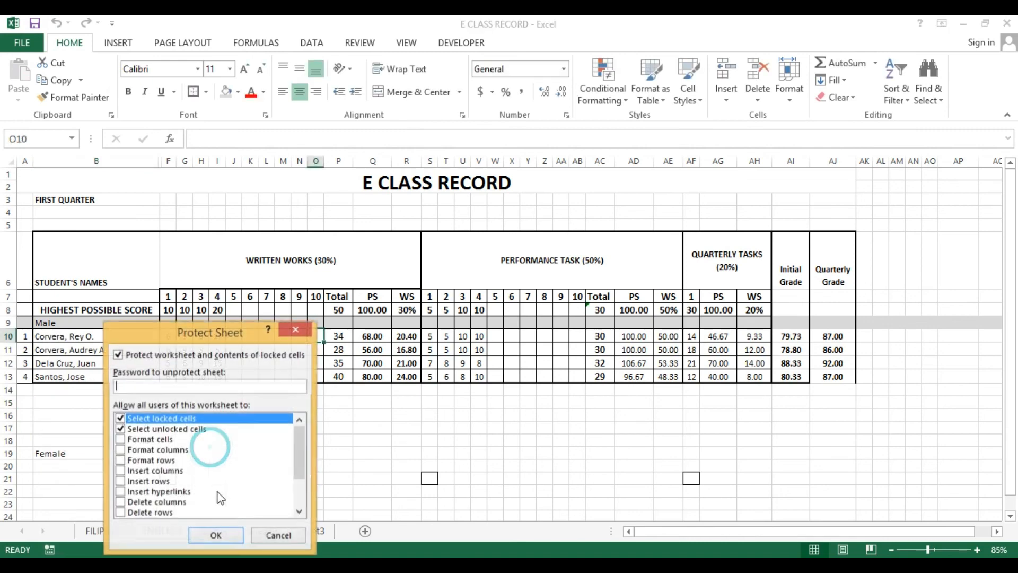
pyautogui.click(205, 536)
# Try to delete the PS formula in cell Q10 of the FILIPINO sheet to test the protection
pyautogui.click(207, 531)
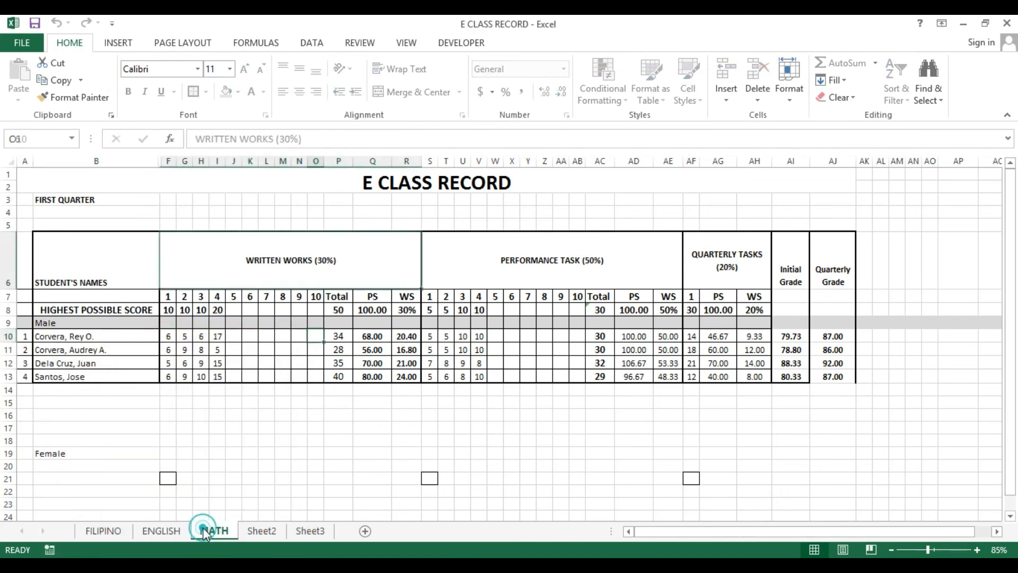
pyautogui.click(103, 530)
pyautogui.click(346, 337)
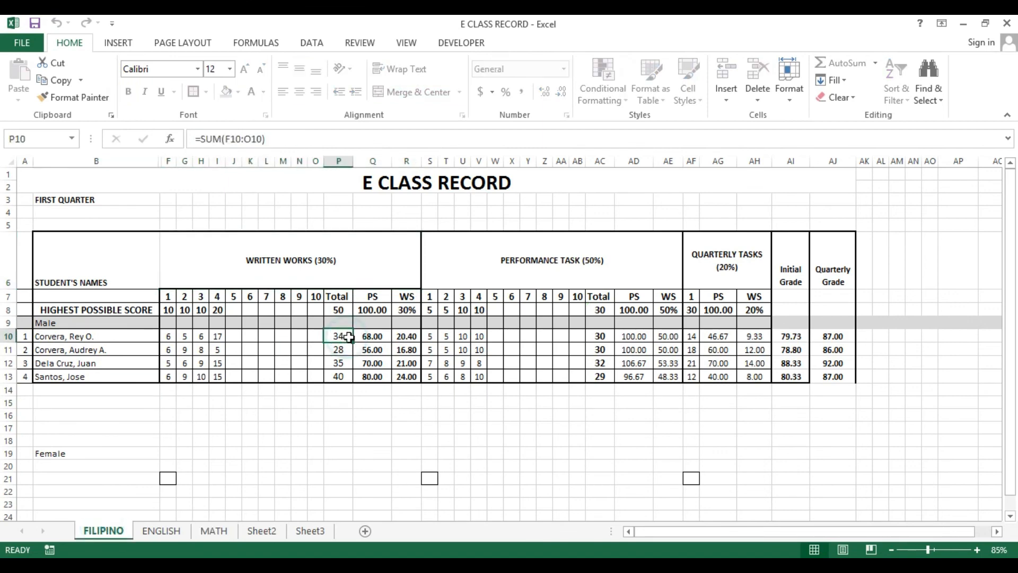
pyautogui.press('Right')
pyautogui.press('Delete')
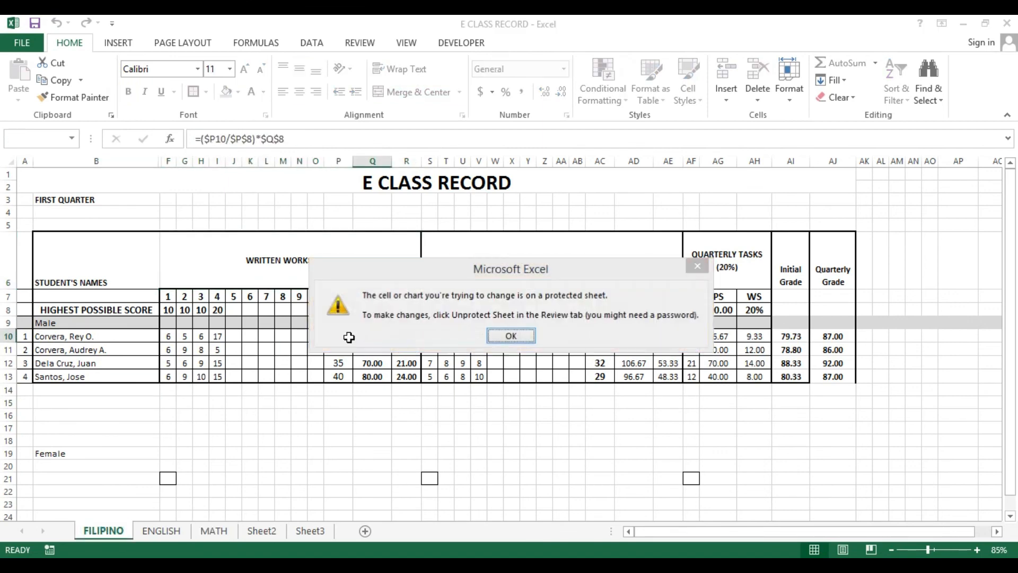
pyautogui.press('Return')
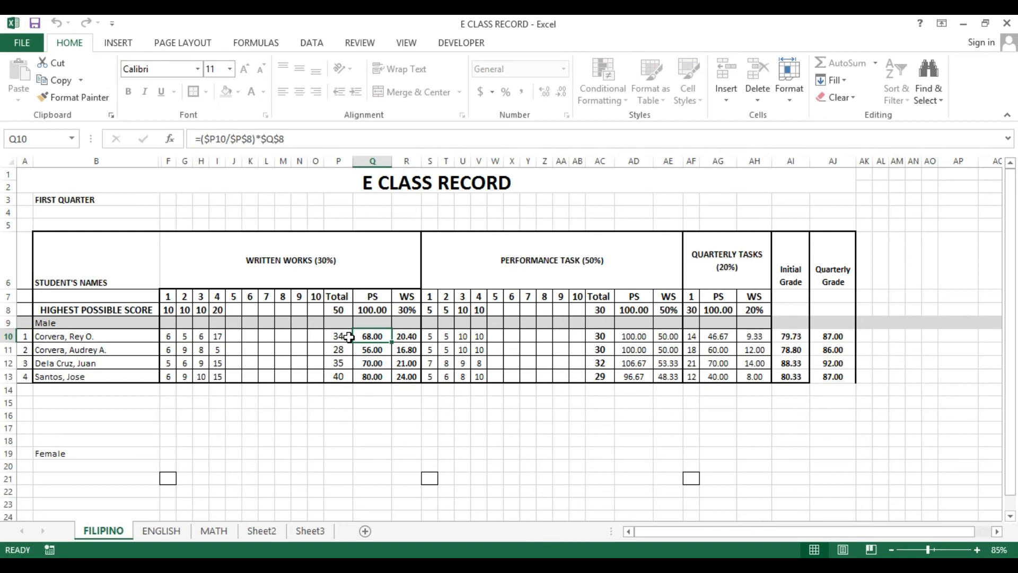